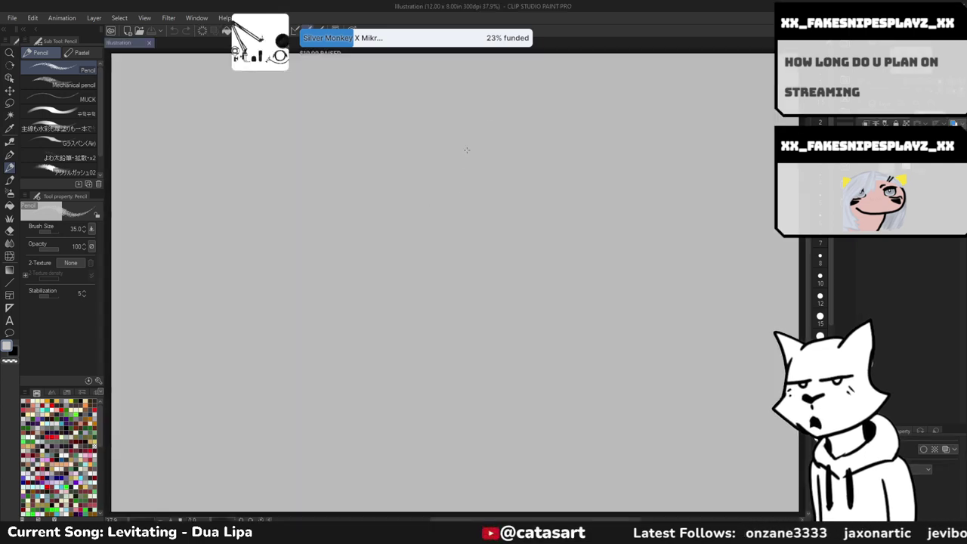
- Scribble loose zigzag pencil test strokes in light and dark colours across the gray canvas and clear them all
{"action": "left_click_drag", "start_coordinate": [431, 203], "coordinate": [542, 191]}
{"action": "mouse_move", "coordinate": [245, 351]}
{"action": "left_mouse_down"}
{"action": "mouse_move", "coordinate": [323, 227]}
{"action": "mouse_move", "coordinate": [353, 289]}
{"action": "mouse_move", "coordinate": [451, 330]}
{"action": "mouse_move", "coordinate": [528, 342]}
{"action": "left_mouse_up"}
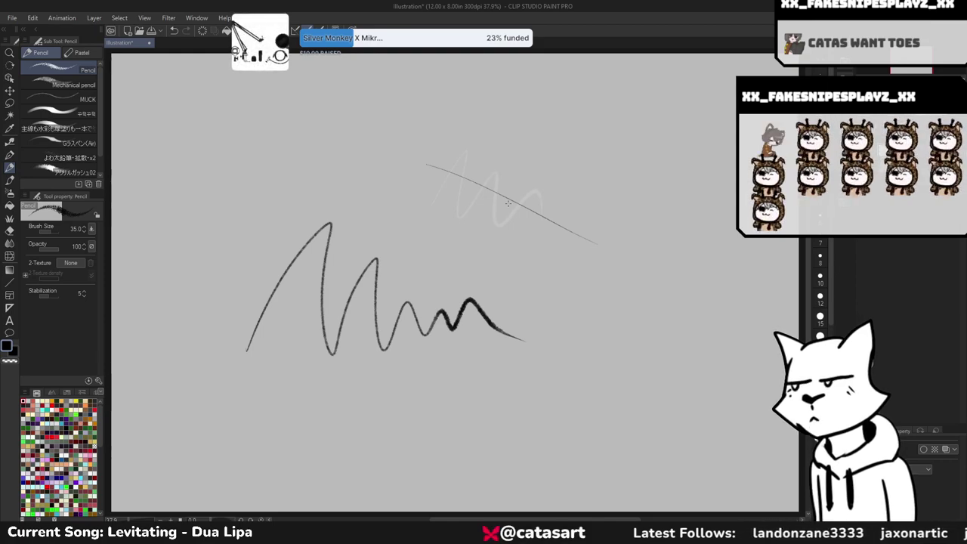
{"action": "mouse_move", "coordinate": [363, 162]}
{"action": "left_mouse_down"}
{"action": "mouse_move", "coordinate": [406, 122]}
{"action": "mouse_move", "coordinate": [492, 146]}
{"action": "mouse_move", "coordinate": [705, 106]}
{"action": "left_mouse_up"}
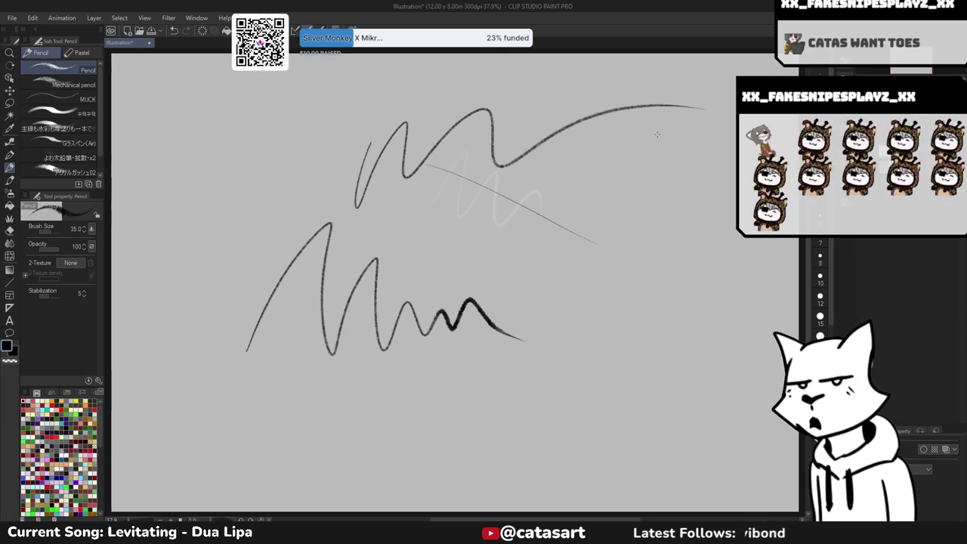
{"action": "left_click_drag", "start_coordinate": [663, 145], "coordinate": [477, 329]}
{"action": "mouse_move", "coordinate": [718, 164]}
{"action": "left_mouse_down"}
{"action": "mouse_move", "coordinate": [562, 358]}
{"action": "mouse_move", "coordinate": [607, 396]}
{"action": "left_mouse_up"}
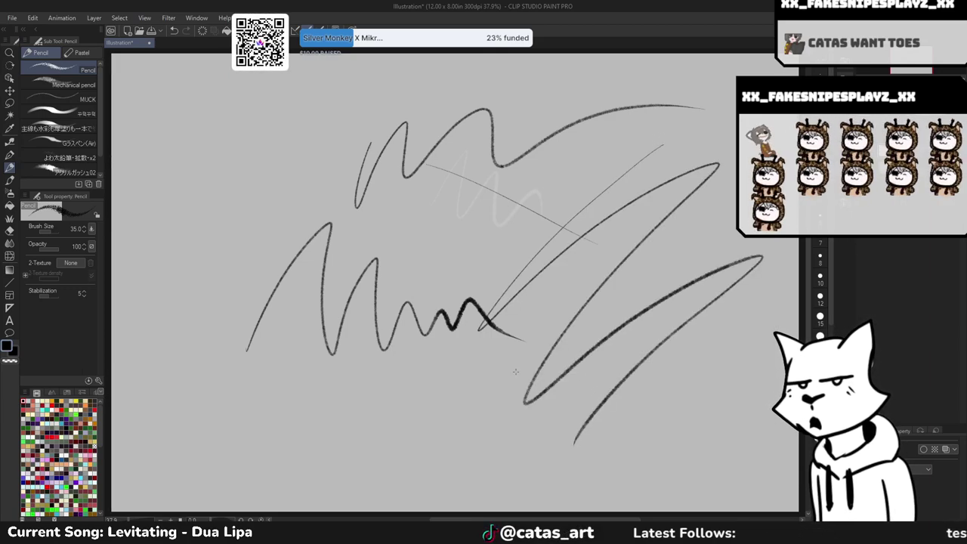
{"action": "left_click_drag", "start_coordinate": [429, 232], "coordinate": [588, 323]}
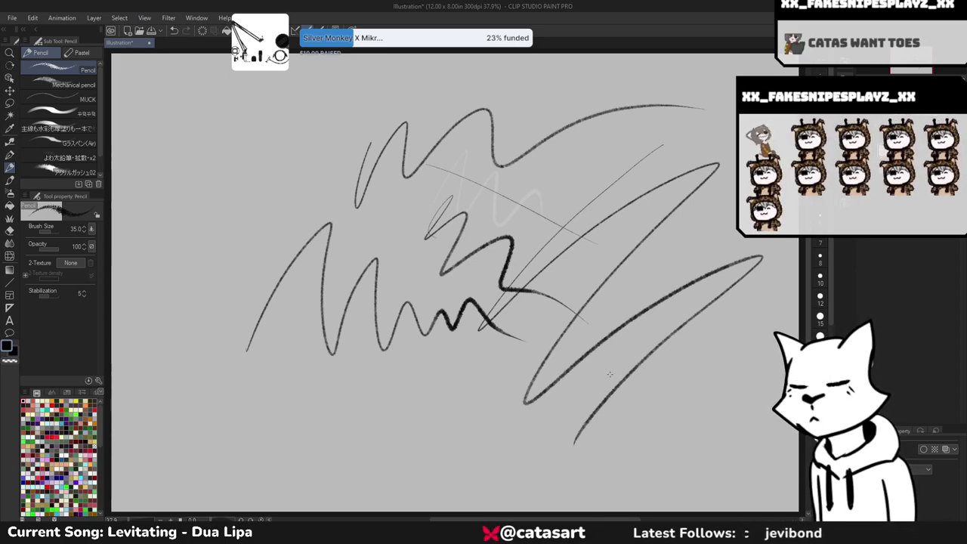
{"action": "scroll", "coordinate": [667, 92], "scroll_direction": "down", "scroll_amount": 1}
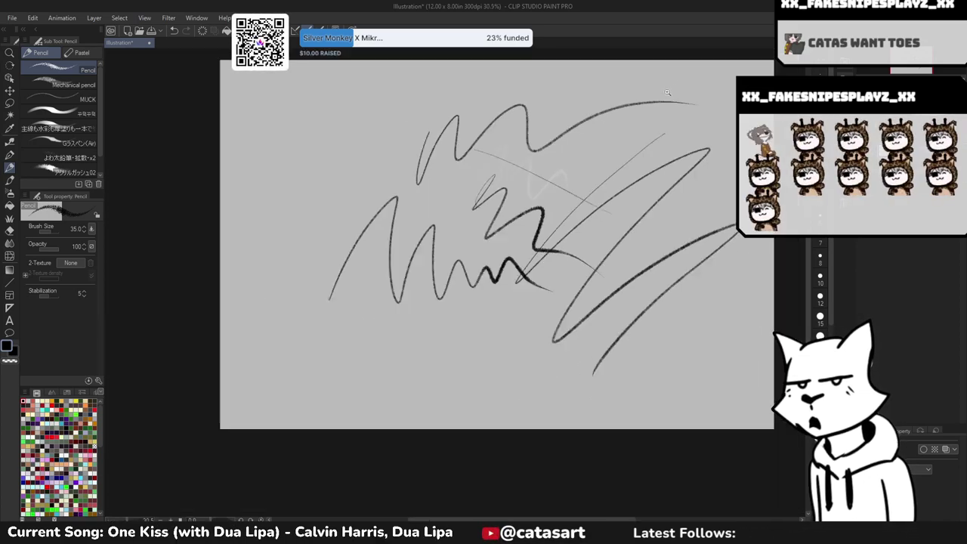
{"action": "scroll", "coordinate": [665, 94], "scroll_direction": "up", "scroll_amount": 1}
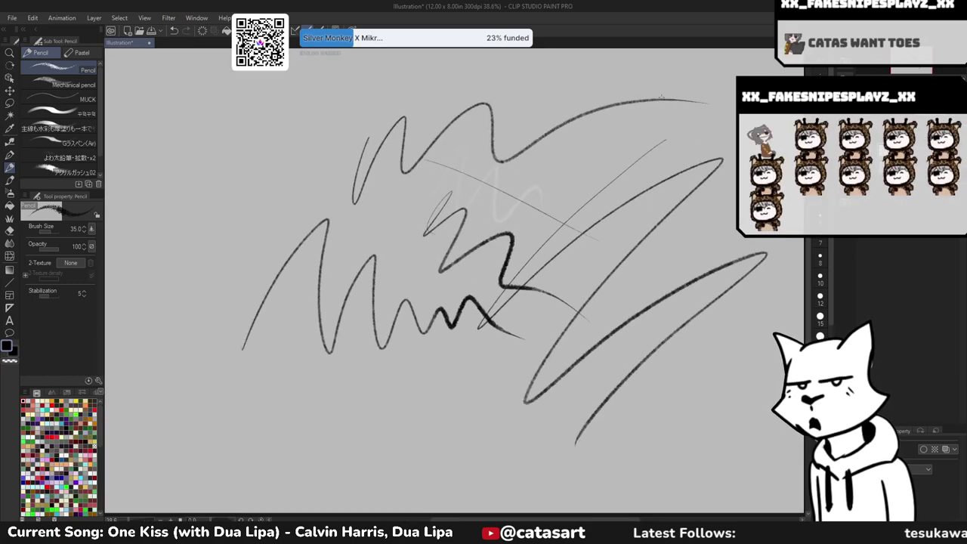
{"action": "left_click_drag", "start_coordinate": [663, 107], "coordinate": [714, 139]}
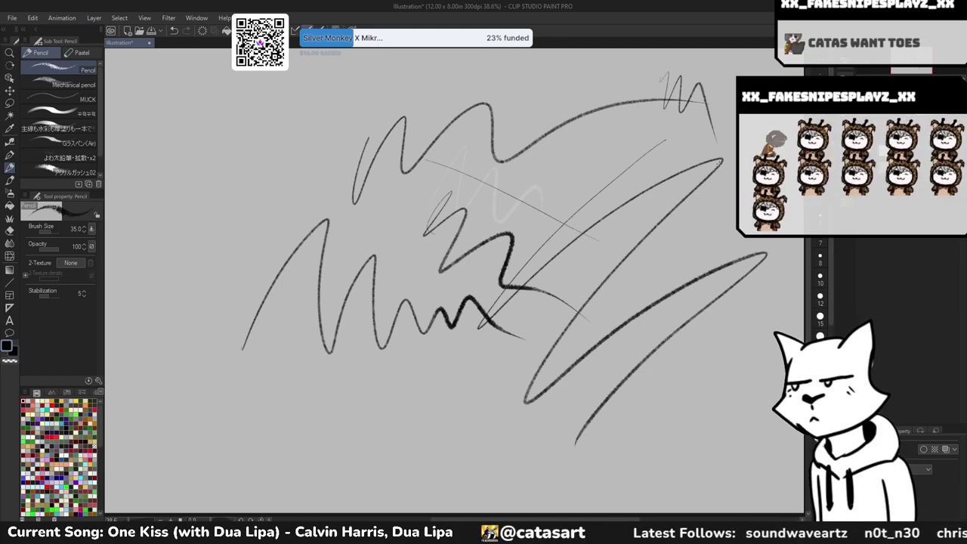
{"action": "key", "text": "Delete"}
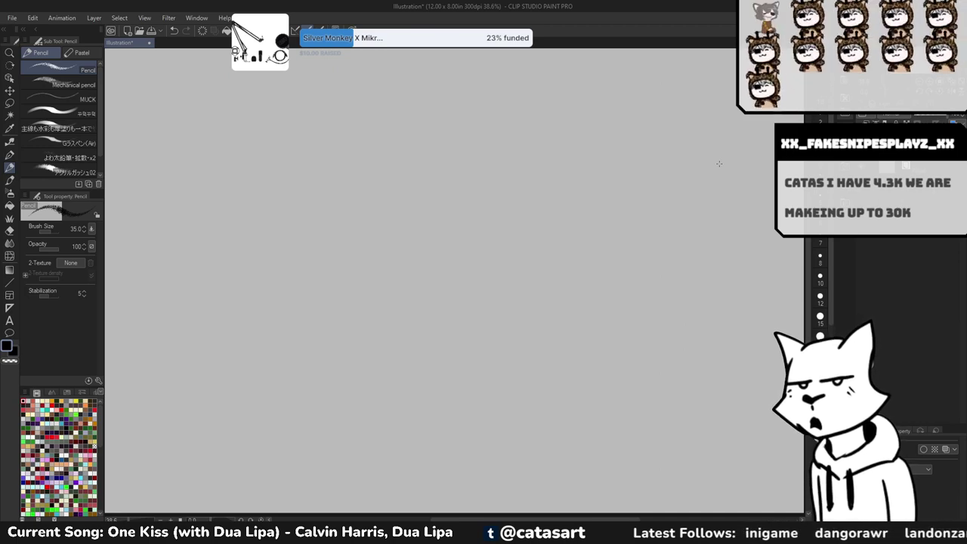
- Try a few short pencil marks on the cleared gray canvas and undo each of them
{"action": "left_click_drag", "start_coordinate": [647, 87], "coordinate": [663, 117]}
{"action": "key", "text": "ctrl+z"}
{"action": "scroll", "coordinate": [675, 118], "scroll_direction": "down", "scroll_amount": 2}
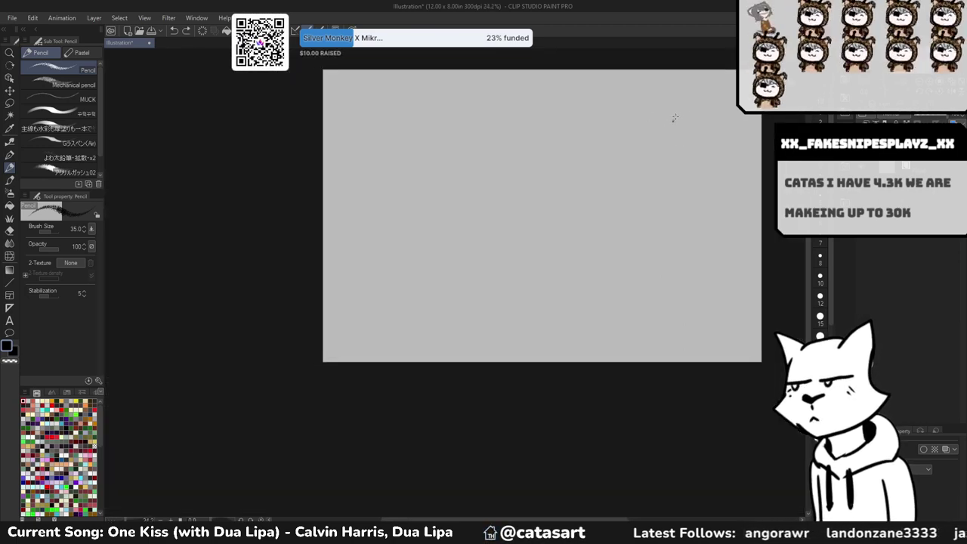
{"action": "key", "text": "ctrl+z"}
{"action": "key", "text": "ctrl+z"}
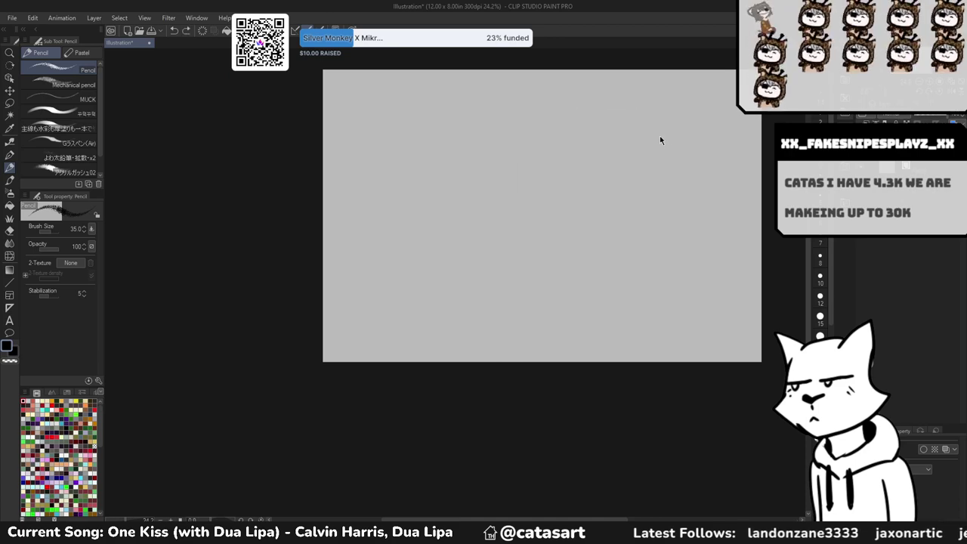
{"action": "scroll", "coordinate": [603, 142], "scroll_direction": "up", "scroll_amount": 2}
{"action": "mouse_move", "coordinate": [565, 123]}
{"action": "left_mouse_down"}
{"action": "mouse_move", "coordinate": [574, 155]}
{"action": "mouse_move", "coordinate": [601, 95]}
{"action": "mouse_move", "coordinate": [644, 140]}
{"action": "left_mouse_up"}
{"action": "key", "text": "ctrl+z"}
{"action": "scroll", "coordinate": [630, 145], "scroll_direction": "down", "scroll_amount": 1}
{"action": "scroll", "coordinate": [616, 189], "scroll_direction": "down", "scroll_amount": 1}
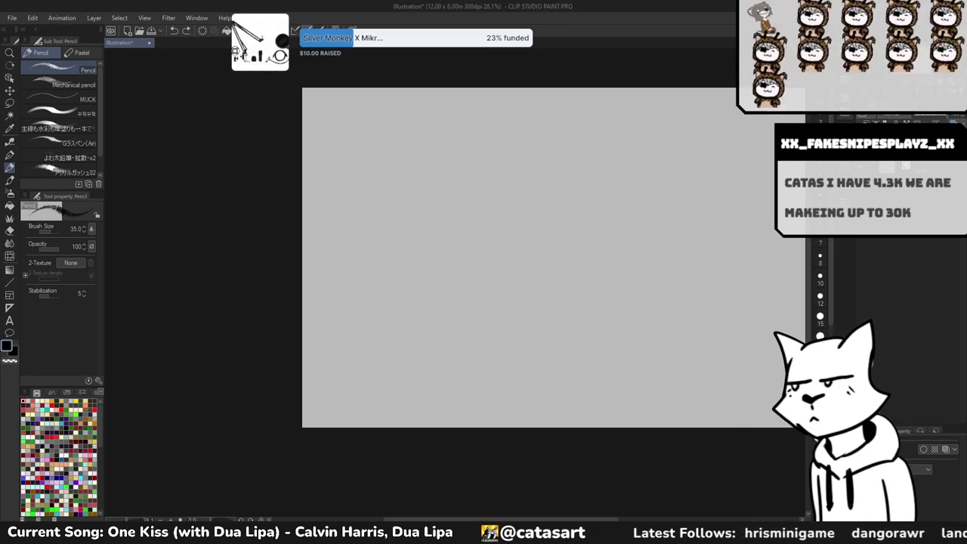
{"action": "scroll", "coordinate": [562, 145], "scroll_direction": "down", "scroll_amount": 1}
{"action": "scroll", "coordinate": [539, 129], "scroll_direction": "up", "scroll_amount": 2}
{"action": "left_click_drag", "start_coordinate": [518, 216], "coordinate": [518, 232]}
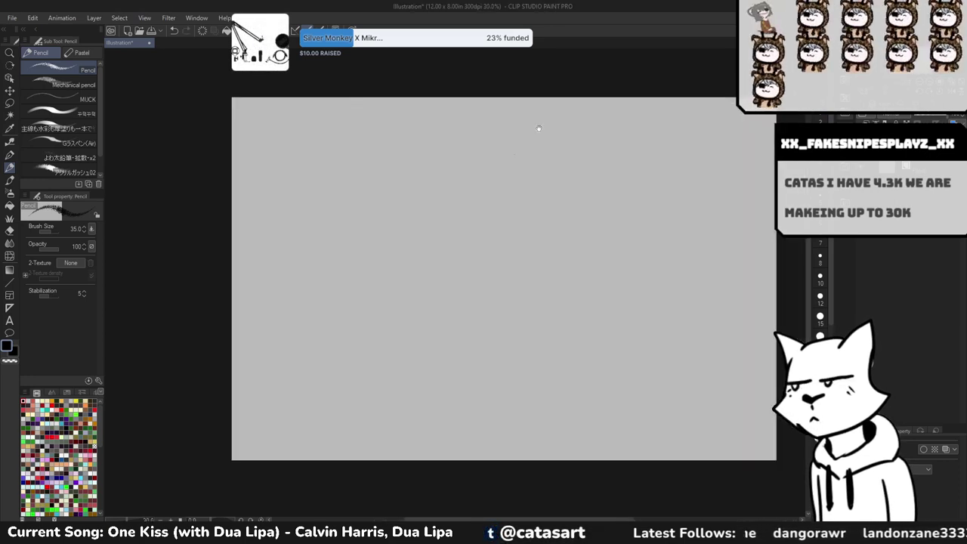
{"action": "key", "text": "ctrl+z"}
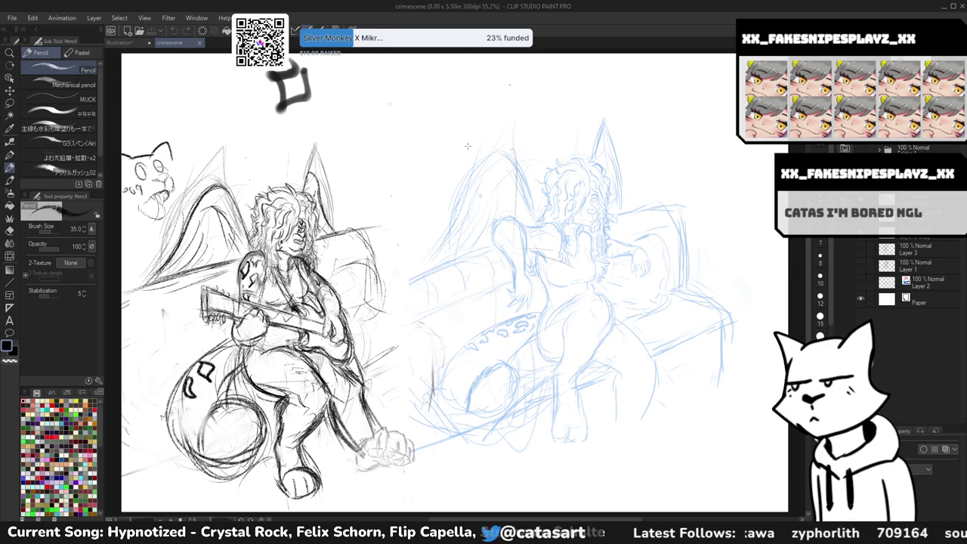
- Lasso-select the cat head sketch at the left edge of the crimescene page
{"action": "scroll", "coordinate": [453, 136], "scroll_direction": "up", "scroll_amount": 5}
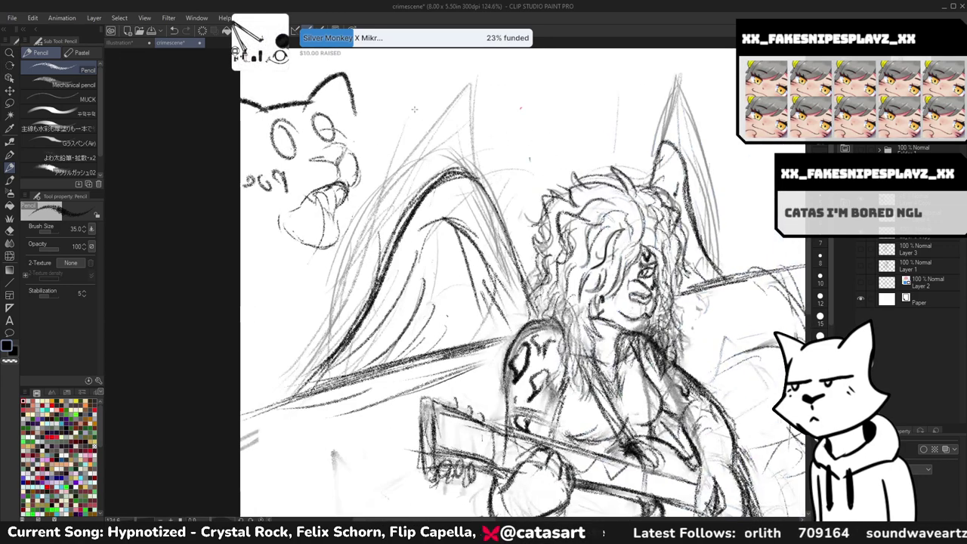
{"action": "key", "text": "m"}
{"action": "scroll", "coordinate": [395, 142], "scroll_direction": "down", "scroll_amount": 2}
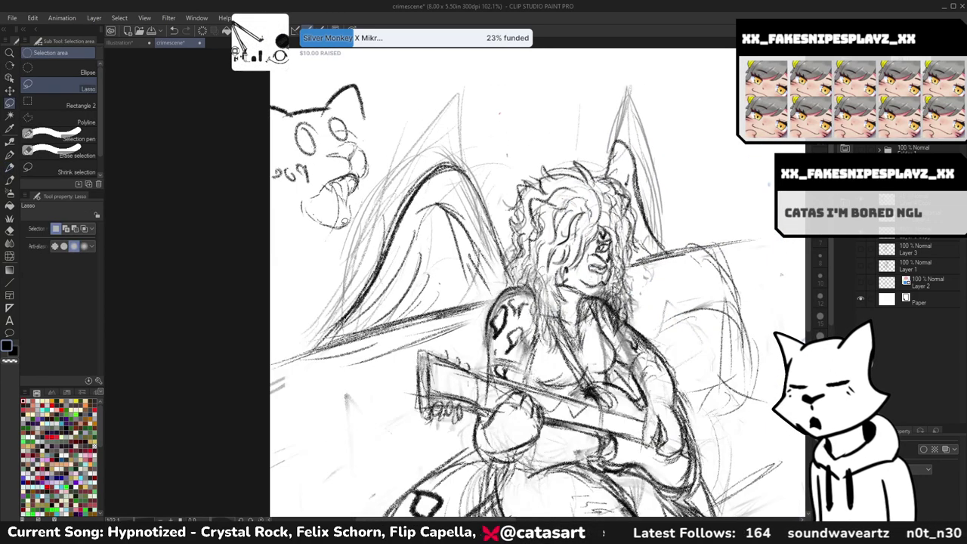
{"action": "left_click_drag", "start_coordinate": [347, 59], "coordinate": [384, 160]}
{"action": "mouse_move", "coordinate": [370, 196]}
{"action": "left_mouse_down"}
{"action": "mouse_move", "coordinate": [230, 189]}
{"action": "mouse_move", "coordinate": [340, 294]}
{"action": "mouse_move", "coordinate": [348, 227]}
{"action": "mouse_move", "coordinate": [393, 128]}
{"action": "mouse_move", "coordinate": [231, 216]}
{"action": "mouse_move", "coordinate": [305, 266]}
{"action": "left_mouse_up"}
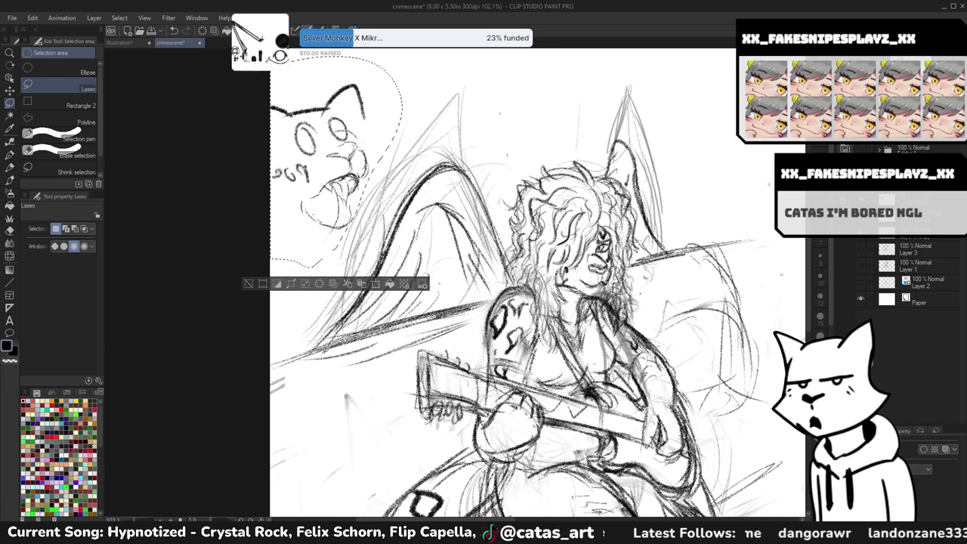
- Try to move the selected cat head away from the wing sketch by transforming the current layer, and undo the move
{"action": "key", "text": "ctrl+t"}
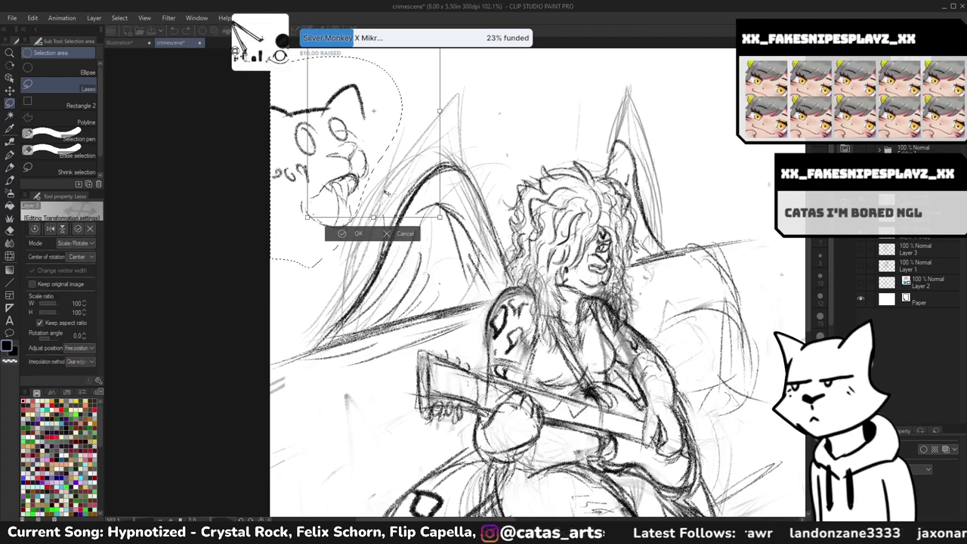
{"action": "left_click_drag", "start_coordinate": [364, 234], "coordinate": [603, 128]}
{"action": "scroll", "coordinate": [603, 128], "scroll_direction": "down", "scroll_amount": 4}
{"action": "key", "text": "ctrl+z"}
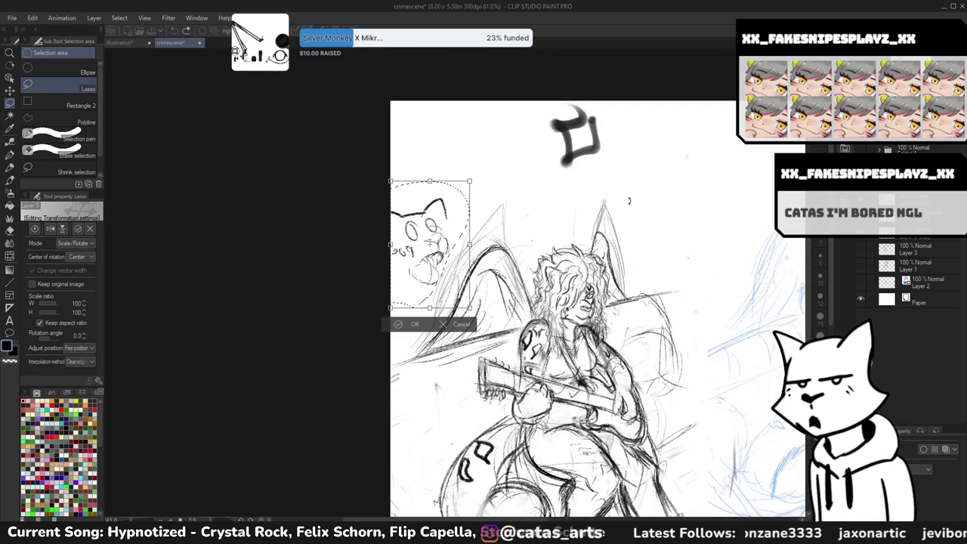
{"action": "left_click_drag", "start_coordinate": [431, 241], "coordinate": [491, 158]}
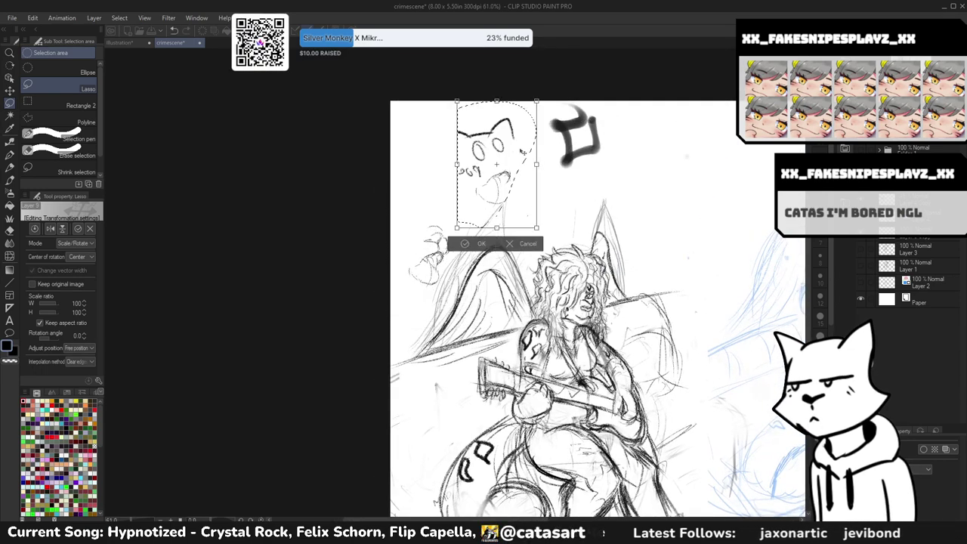
{"action": "key", "text": "ctrl+z"}
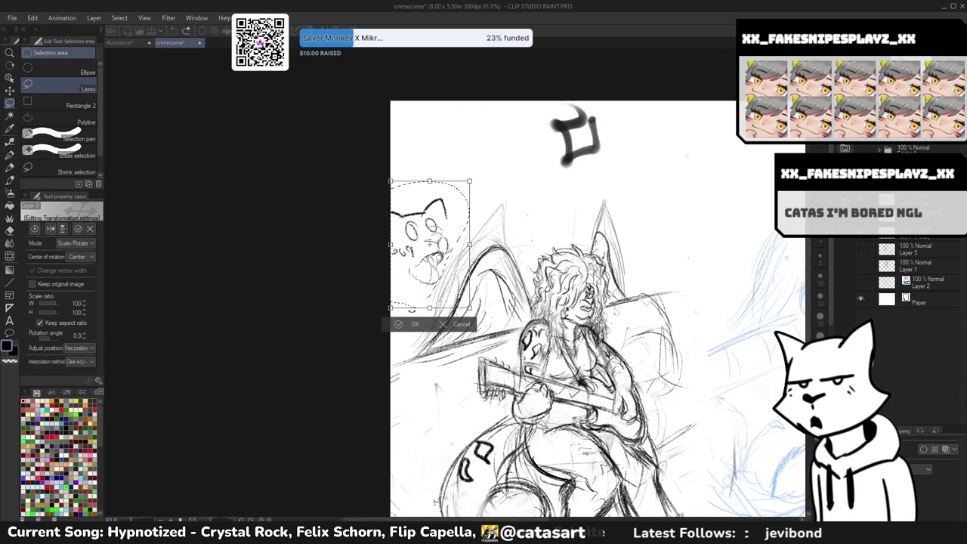
{"action": "key", "text": "Return"}
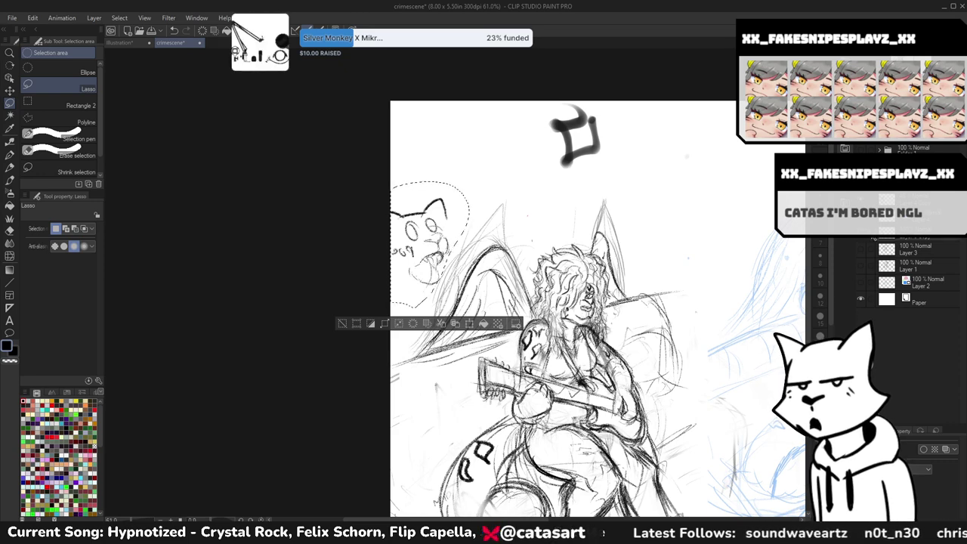
{"action": "left_click", "coordinate": [469, 324]}
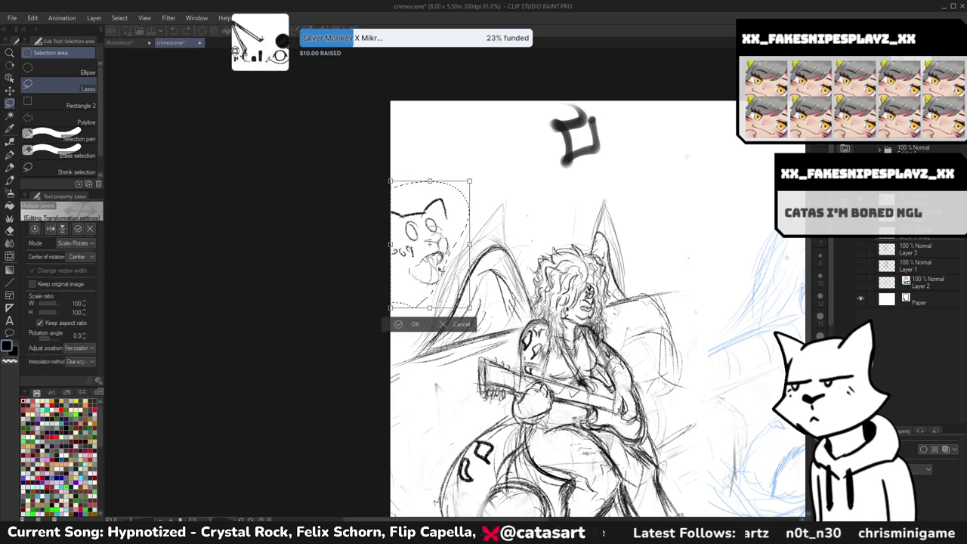
{"action": "left_click_drag", "start_coordinate": [442, 257], "coordinate": [709, 163]}
{"action": "left_click_drag", "start_coordinate": [760, 247], "coordinate": [639, 302]}
{"action": "left_click", "coordinate": [638, 302]}
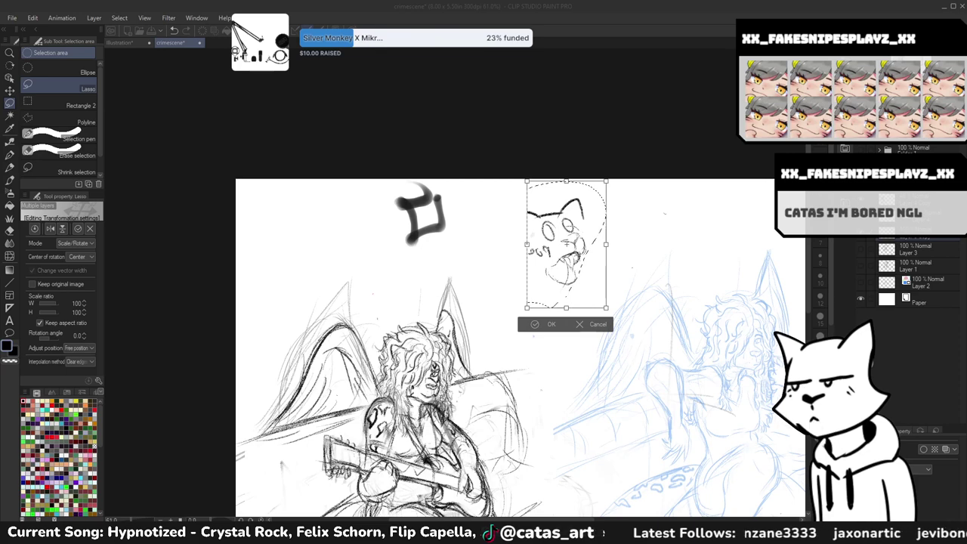
{"action": "left_click", "coordinate": [40, 42]}
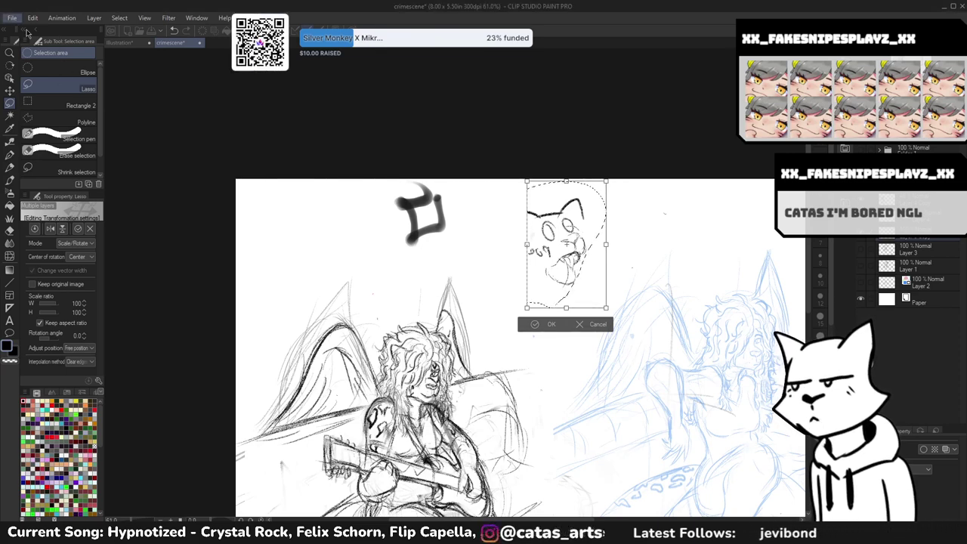
{"action": "left_click", "coordinate": [595, 325]}
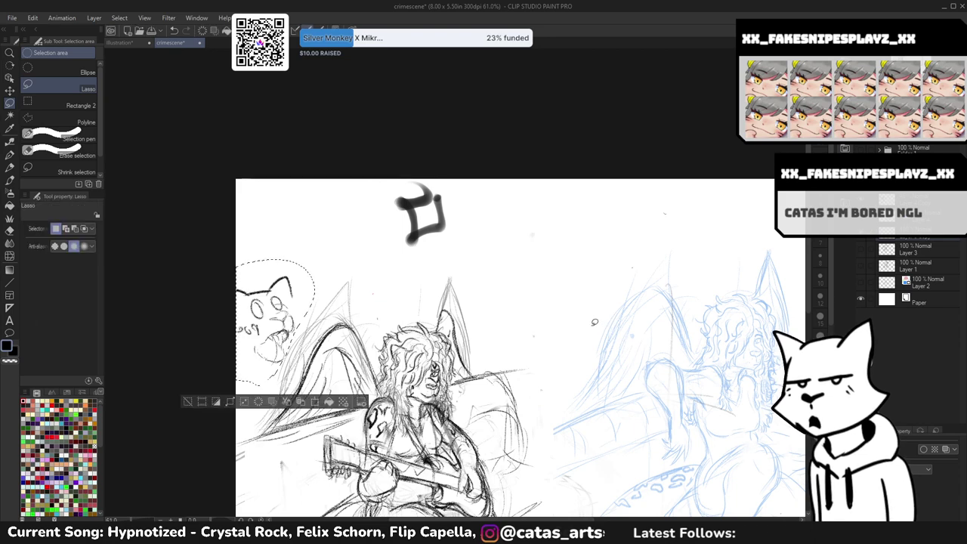
- Transform the selected cat head across multiple layers, moving it to the blank area between the two figure sketches, and deselect it
{"action": "left_click", "coordinate": [315, 404]}
{"action": "mouse_move", "coordinate": [298, 359]}
{"action": "left_mouse_down"}
{"action": "mouse_move", "coordinate": [557, 281]}
{"action": "mouse_move", "coordinate": [604, 294]}
{"action": "mouse_move", "coordinate": [561, 309]}
{"action": "left_mouse_up"}
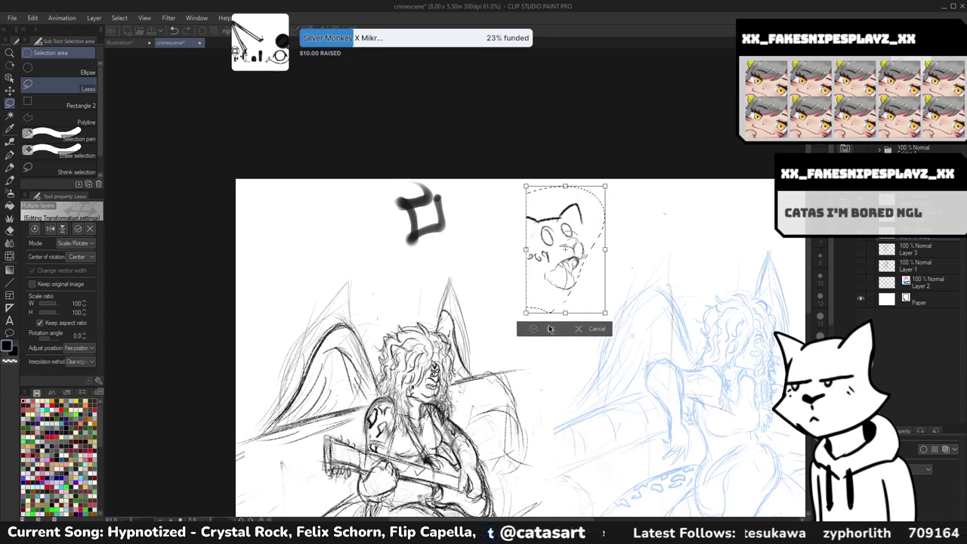
{"action": "left_click", "coordinate": [549, 329]}
{"action": "key", "text": "ctrl+d"}
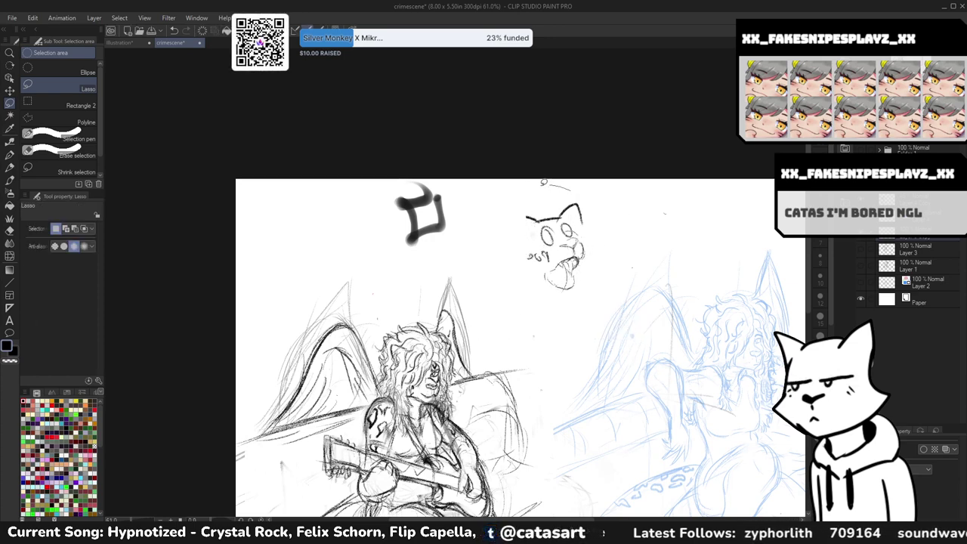
- Lasso and copy the relocated cat head sketch, and create a new 1000 x 1000 px illustration
{"action": "mouse_move", "coordinate": [565, 183]}
{"action": "left_mouse_down"}
{"action": "mouse_move", "coordinate": [600, 302]}
{"action": "mouse_move", "coordinate": [554, 302]}
{"action": "left_mouse_up"}
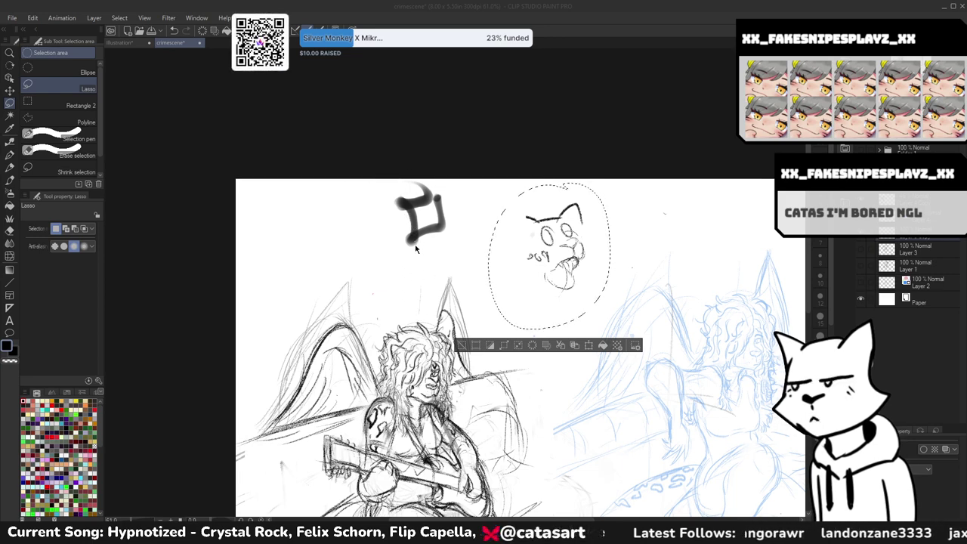
{"action": "key", "text": "ctrl+n"}
{"action": "key", "text": "Return"}
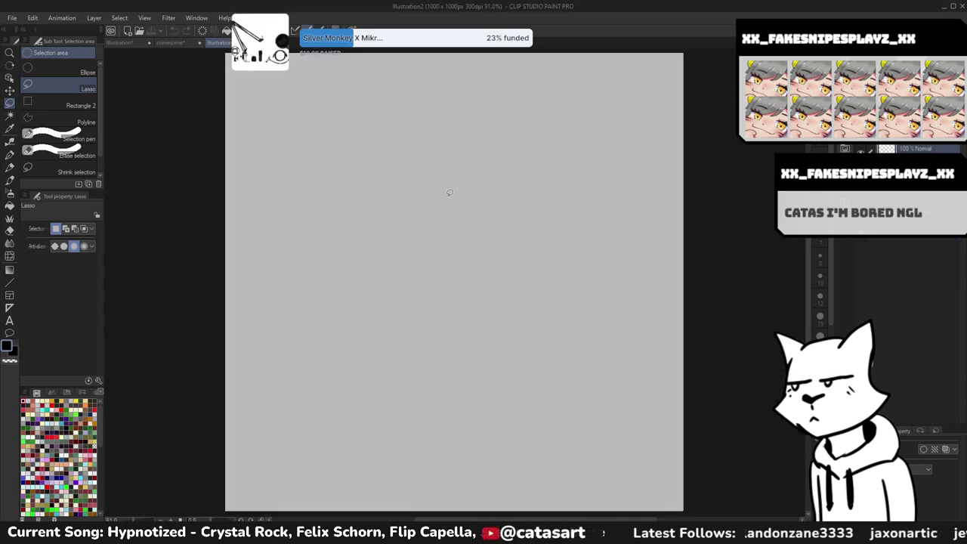
- Paste the cat head sketch into the new illustration and place it just above the centre of the canvas
{"action": "scroll", "coordinate": [434, 218], "scroll_direction": "down", "scroll_amount": 2}
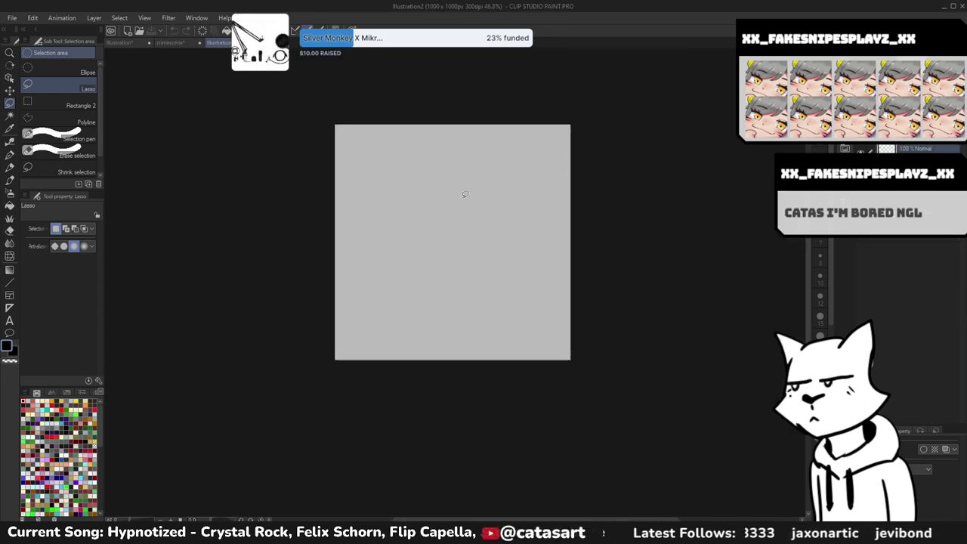
{"action": "left_click_drag", "start_coordinate": [557, 153], "coordinate": [565, 175]}
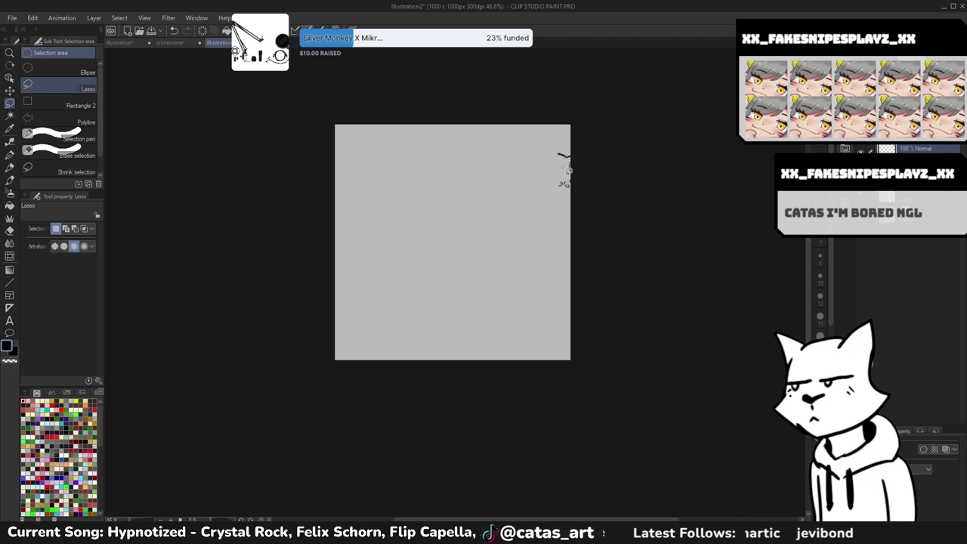
{"action": "key", "text": "ctrl+z"}
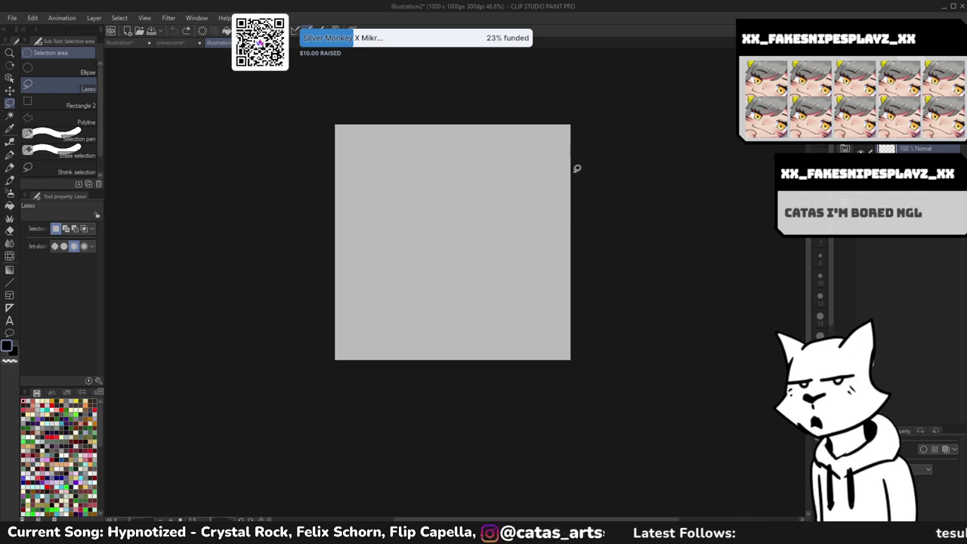
{"action": "key", "text": "ctrl+y"}
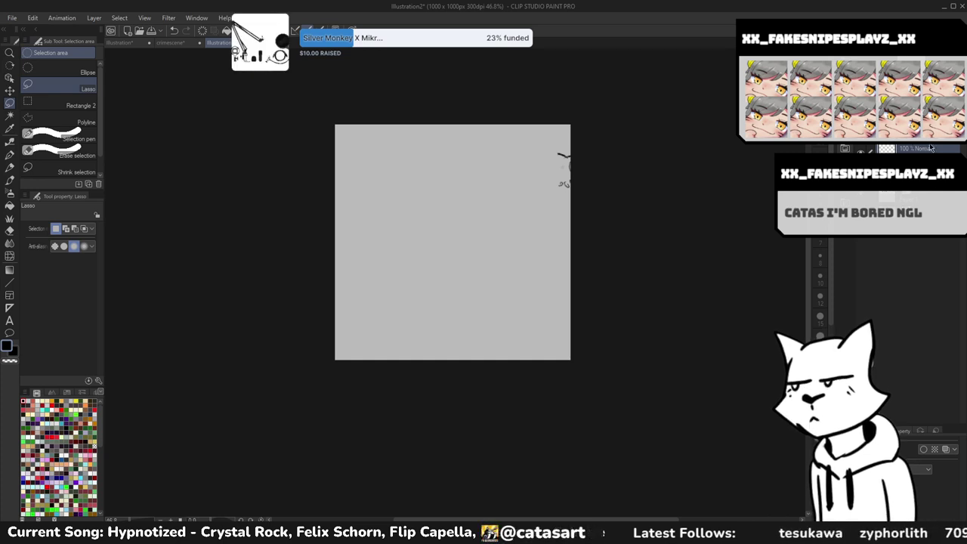
{"action": "key", "text": "e"}
{"action": "key", "text": "ctrl+z"}
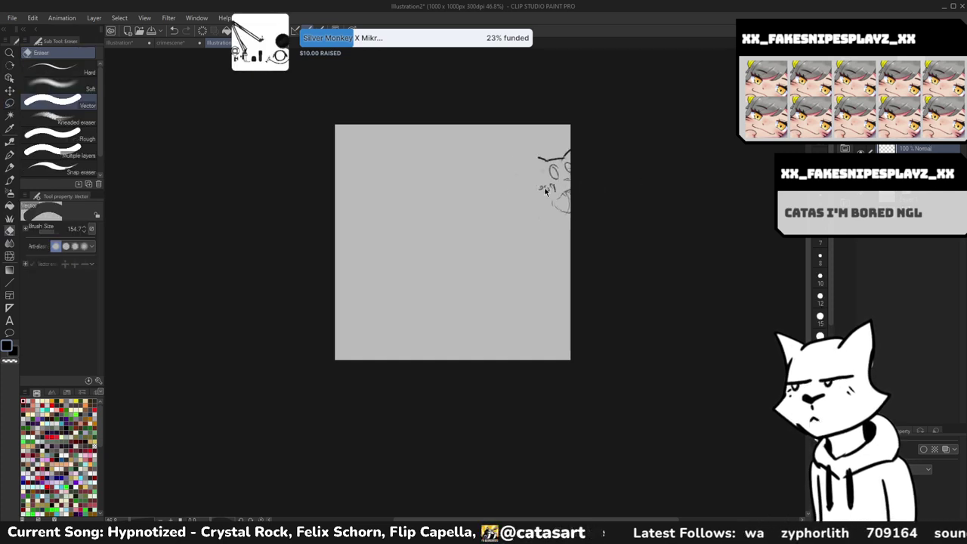
{"action": "scroll", "coordinate": [465, 224], "scroll_direction": "up", "scroll_amount": 2}
{"action": "key", "text": "m"}
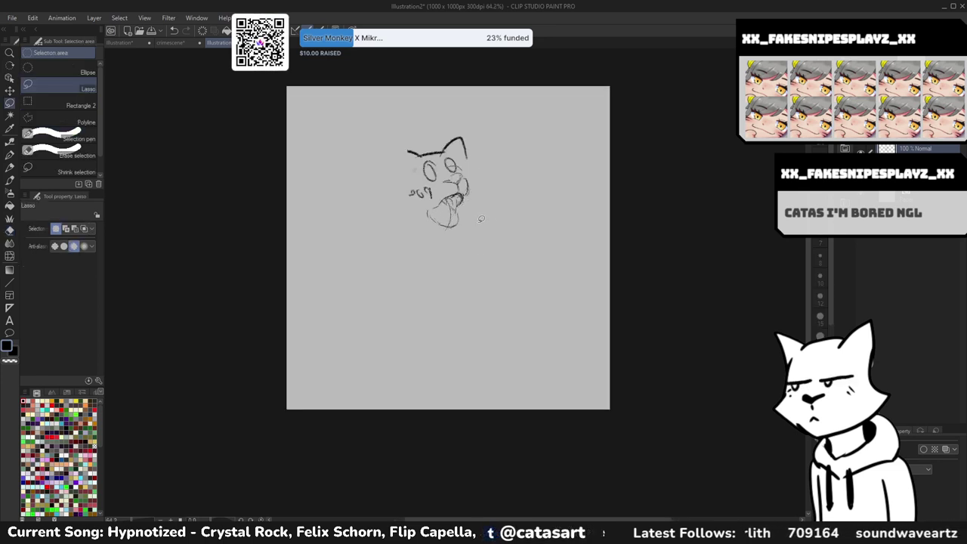
- Lasso the cat head sketch, scale it to about 344% and rotate it about 2.1 degrees to fill the canvas, and deselect it
{"action": "left_click_drag", "start_coordinate": [439, 283], "coordinate": [447, 110]}
{"action": "left_click", "coordinate": [488, 302]}
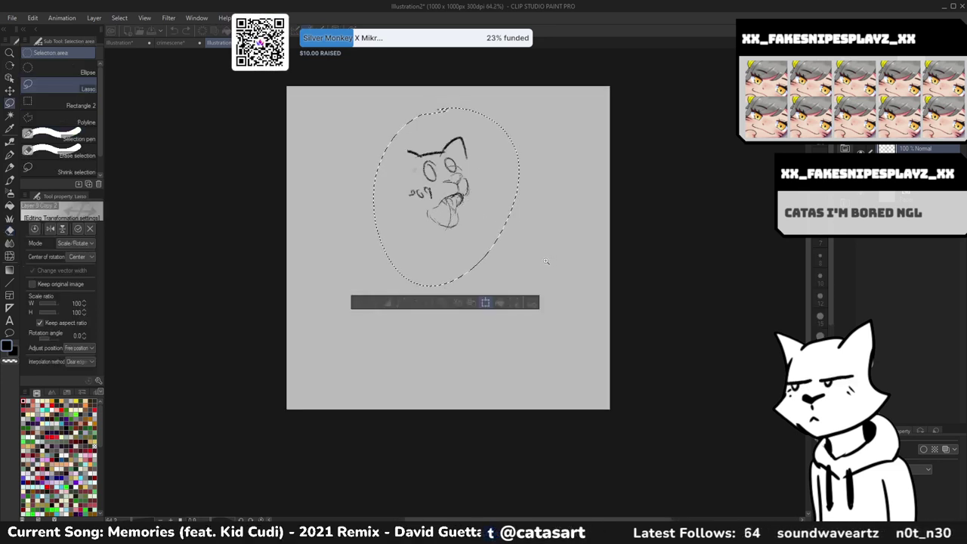
{"action": "scroll", "coordinate": [489, 303], "scroll_direction": "down", "scroll_amount": 2}
{"action": "mouse_move", "coordinate": [480, 278]}
{"action": "left_mouse_down"}
{"action": "mouse_move", "coordinate": [481, 454]}
{"action": "mouse_move", "coordinate": [481, 383]}
{"action": "mouse_move", "coordinate": [481, 405]}
{"action": "left_mouse_up"}
{"action": "left_click_drag", "start_coordinate": [486, 323], "coordinate": [519, 332]}
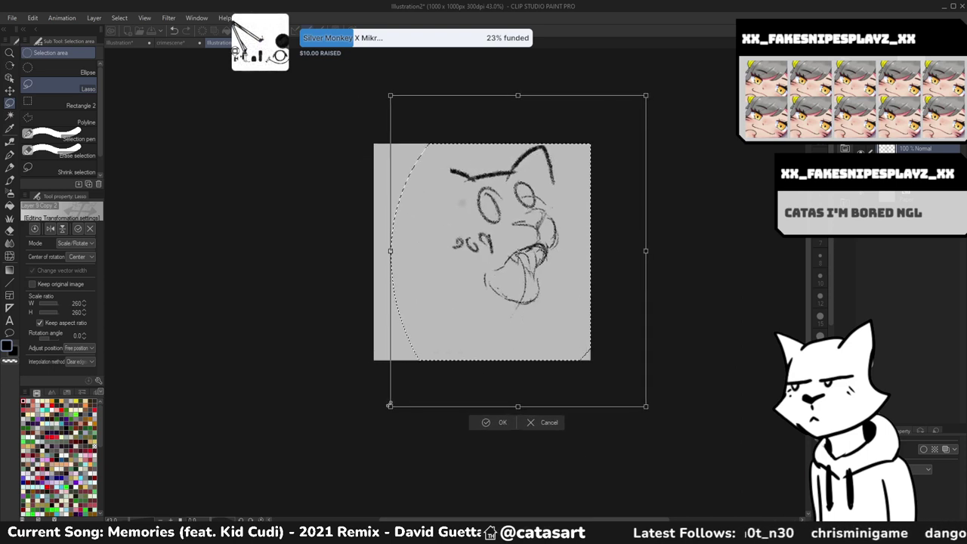
{"action": "left_click_drag", "start_coordinate": [389, 405], "coordinate": [324, 478]}
{"action": "left_click_drag", "start_coordinate": [572, 276], "coordinate": [576, 273]}
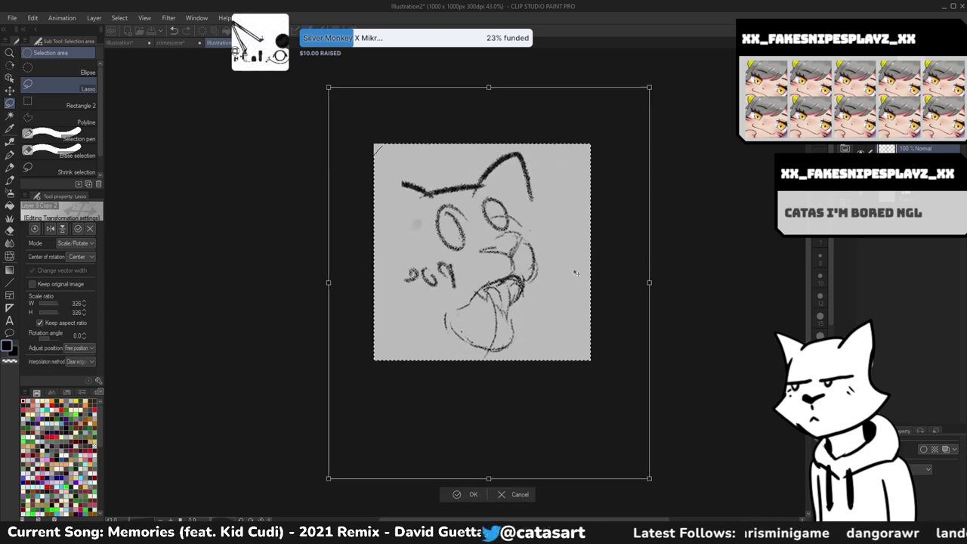
{"action": "left_click_drag", "start_coordinate": [650, 282], "coordinate": [661, 282]}
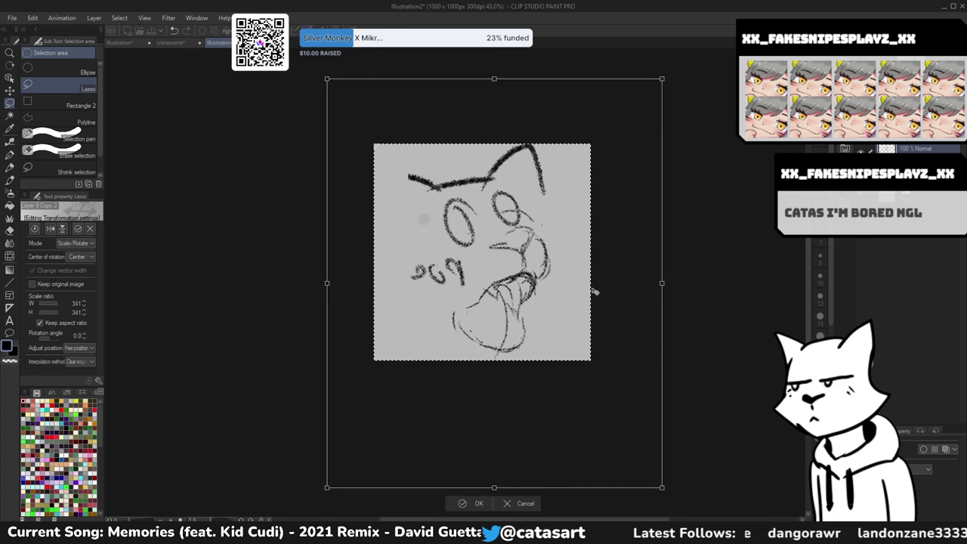
{"action": "left_click_drag", "start_coordinate": [593, 291], "coordinate": [591, 290]}
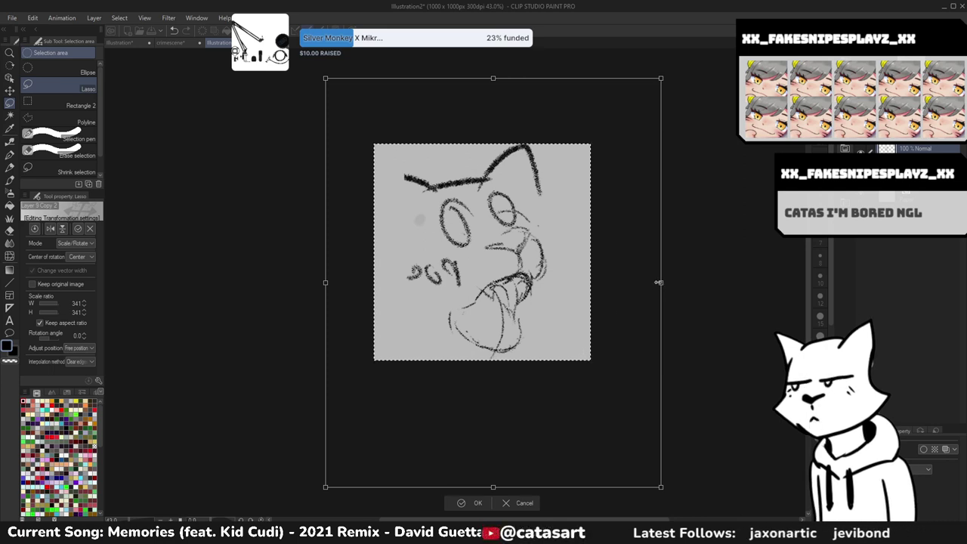
{"action": "left_click_drag", "start_coordinate": [661, 283], "coordinate": [663, 289]}
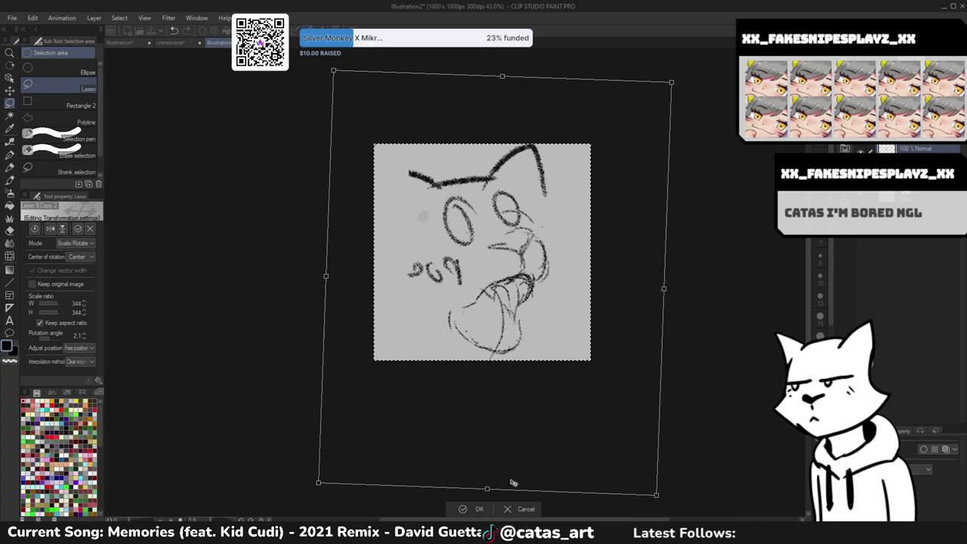
{"action": "key", "text": "Escape"}
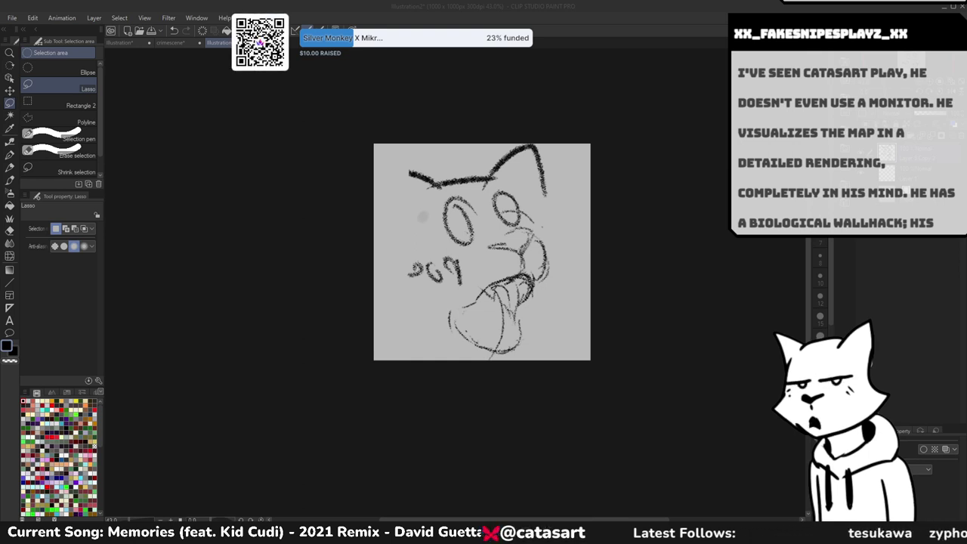
- Fade the enlarged cat head sketch and switch to the Pencil for tracing over it
{"action": "scroll", "coordinate": [530, 188], "scroll_direction": "up", "scroll_amount": 3}
{"action": "key", "text": "p"}
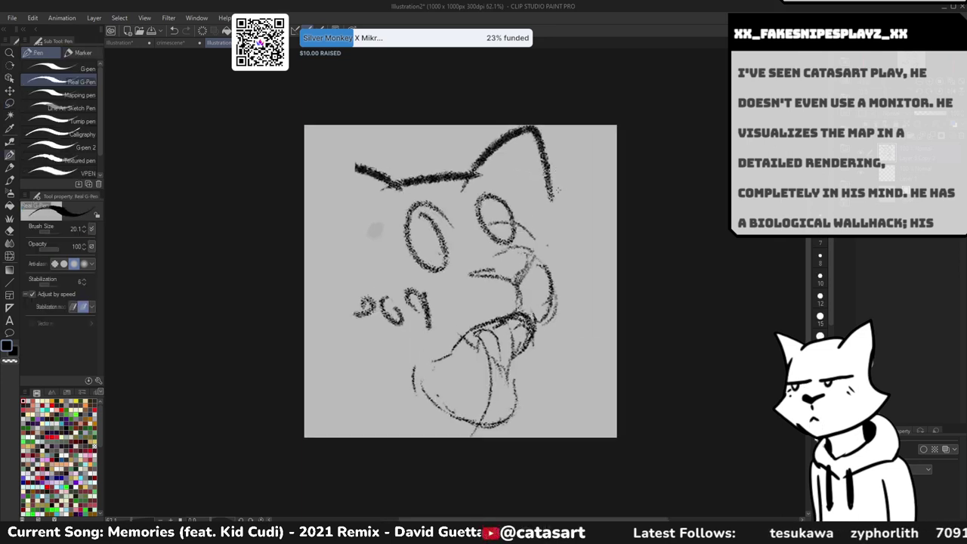
{"action": "key", "text": "p"}
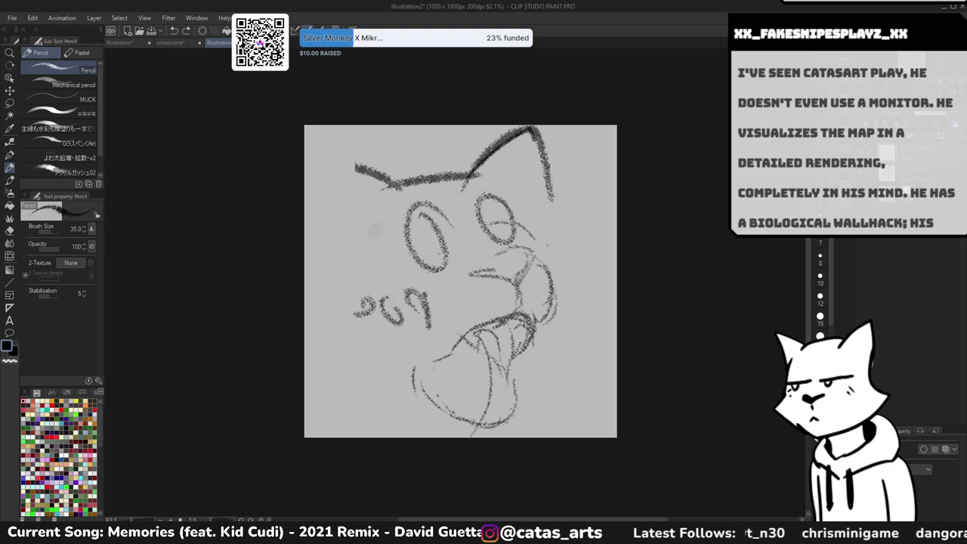
{"action": "mouse_move", "coordinate": [482, 169]}
{"action": "left_mouse_down"}
{"action": "mouse_move", "coordinate": [528, 129]}
{"action": "mouse_move", "coordinate": [555, 202]}
{"action": "left_mouse_up"}
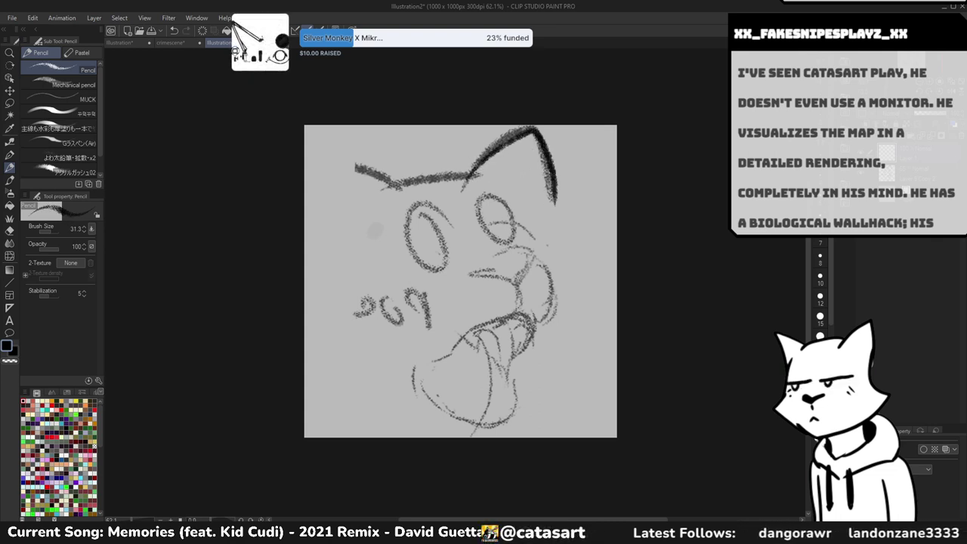
{"action": "left_click_drag", "start_coordinate": [393, 187], "coordinate": [318, 160]}
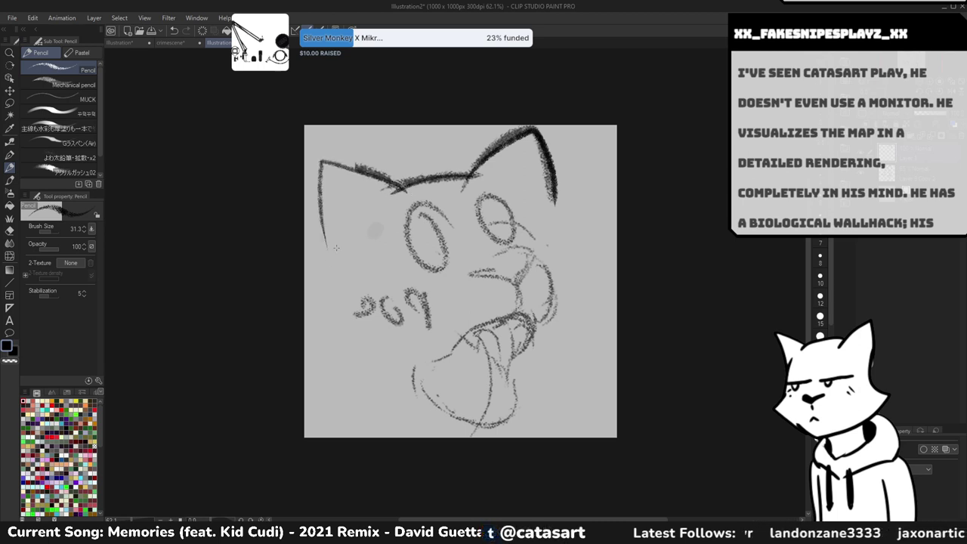
{"action": "key", "text": "ctrl+z"}
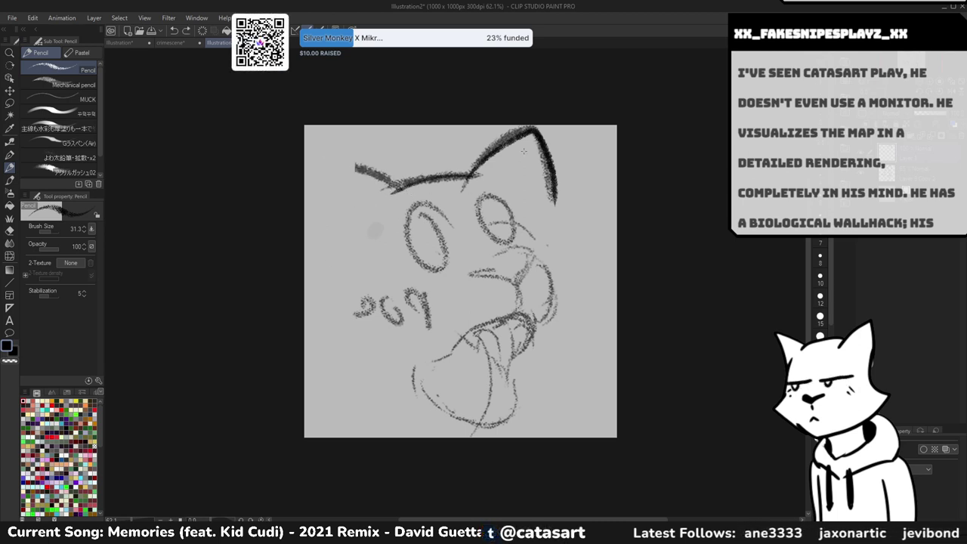
{"action": "key", "text": "ctrl+z"}
- Trace both ears and the top of the head over the faded sketch with the Pencil at brush size 31.3
{"action": "mouse_move", "coordinate": [468, 179]}
{"action": "left_mouse_down"}
{"action": "mouse_move", "coordinate": [536, 129]}
{"action": "mouse_move", "coordinate": [556, 204]}
{"action": "left_mouse_up"}
{"action": "left_click_drag", "start_coordinate": [480, 170], "coordinate": [376, 195]}
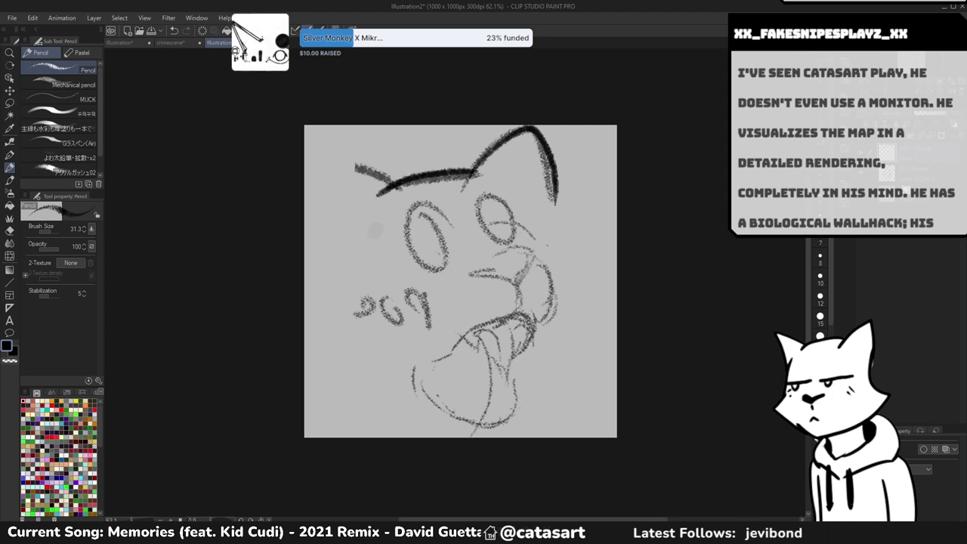
{"action": "left_click_drag", "start_coordinate": [308, 154], "coordinate": [317, 240]}
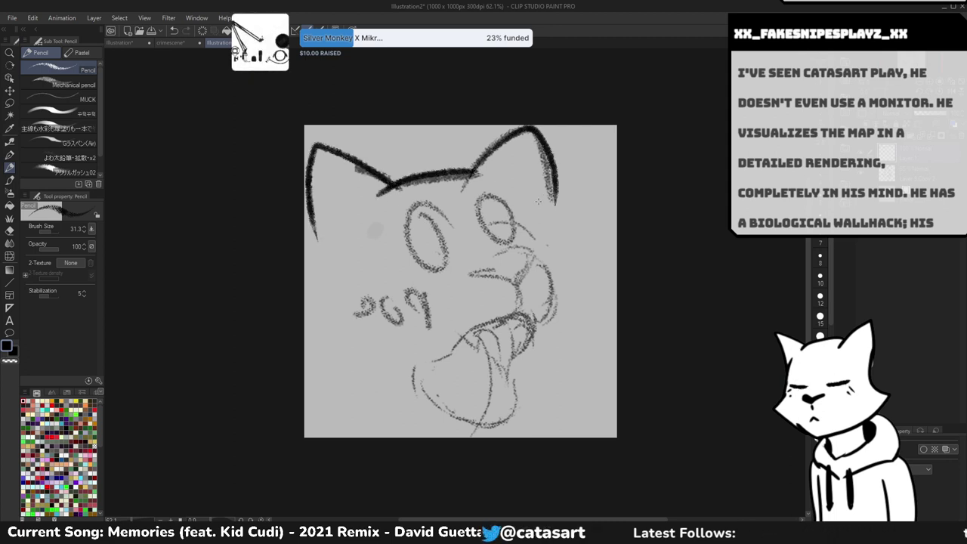
- Try to draw a short cheek line running down from the base of the ear nearest the muzzle
{"action": "left_click_drag", "start_coordinate": [511, 295], "coordinate": [517, 284]}
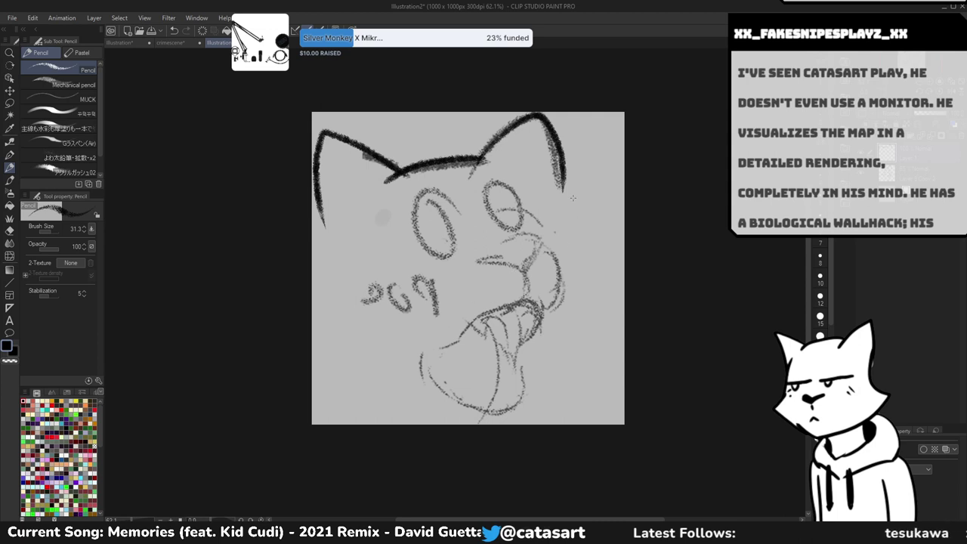
{"action": "left_click_drag", "start_coordinate": [561, 185], "coordinate": [567, 251]}
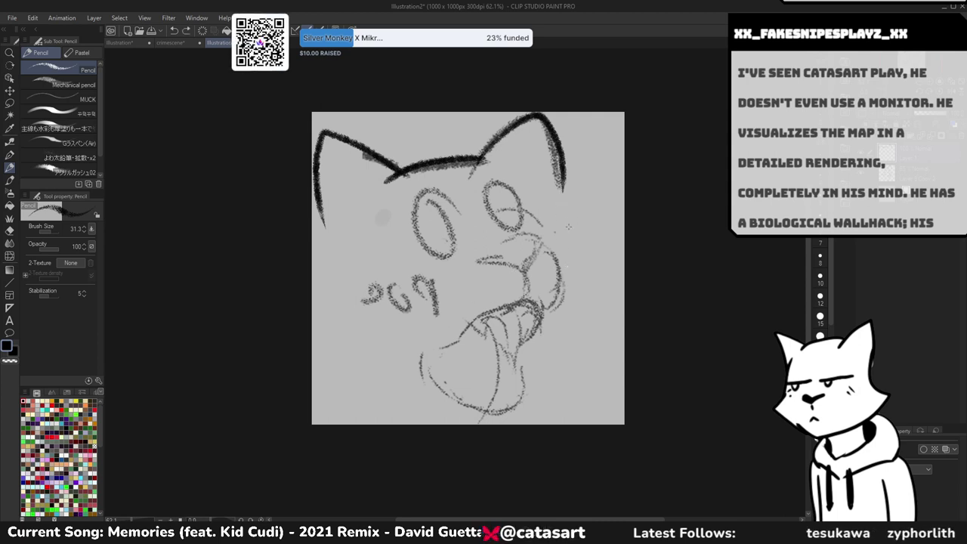
{"action": "left_click_drag", "start_coordinate": [560, 186], "coordinate": [567, 253]}
{"action": "key", "text": "ctrl+z"}
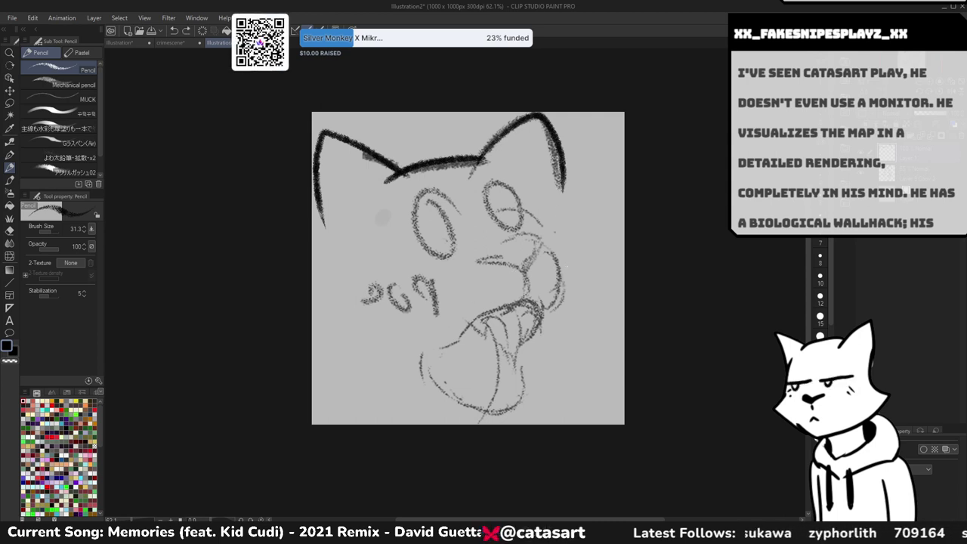
{"action": "left_click_drag", "start_coordinate": [559, 189], "coordinate": [574, 240]}
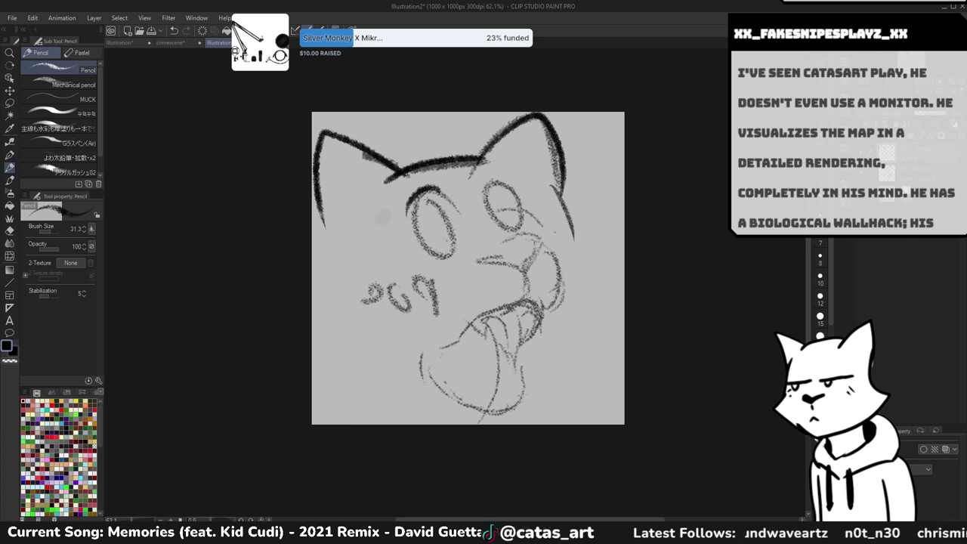
- Trace both oval eyes, the nose and the rounded far side of the muzzle over the sketch
{"action": "mouse_move", "coordinate": [429, 198]}
{"action": "left_mouse_down"}
{"action": "mouse_move", "coordinate": [415, 248]}
{"action": "mouse_move", "coordinate": [454, 209]}
{"action": "mouse_move", "coordinate": [521, 202]}
{"action": "mouse_move", "coordinate": [489, 216]}
{"action": "mouse_move", "coordinate": [497, 241]}
{"action": "mouse_move", "coordinate": [486, 246]}
{"action": "left_mouse_up"}
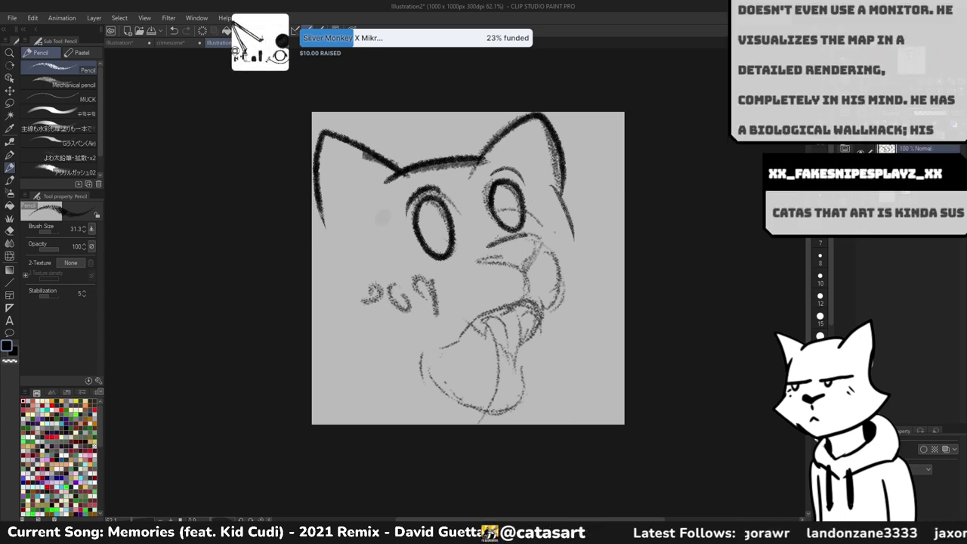
{"action": "scroll", "coordinate": [507, 253], "scroll_direction": "up", "scroll_amount": 2}
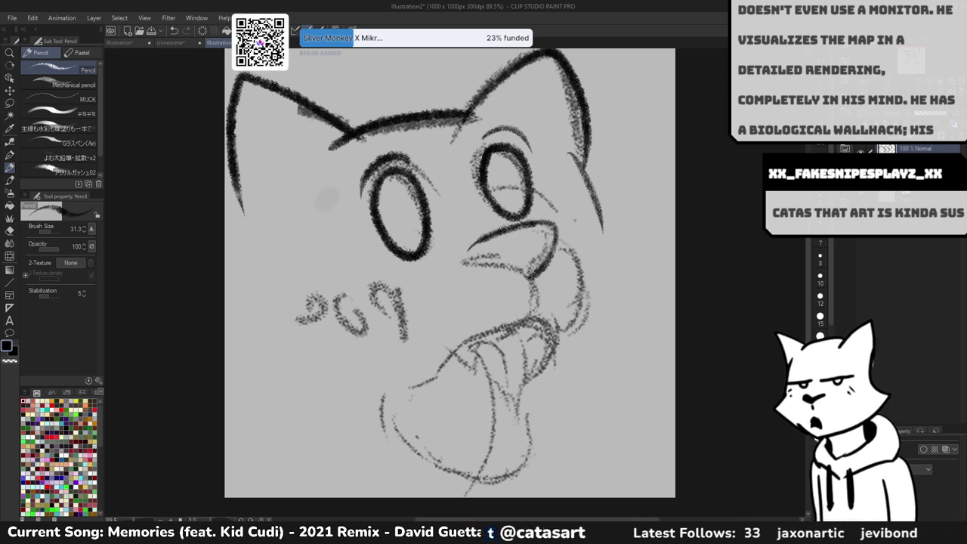
{"action": "left_click_drag", "start_coordinate": [530, 275], "coordinate": [462, 263]}
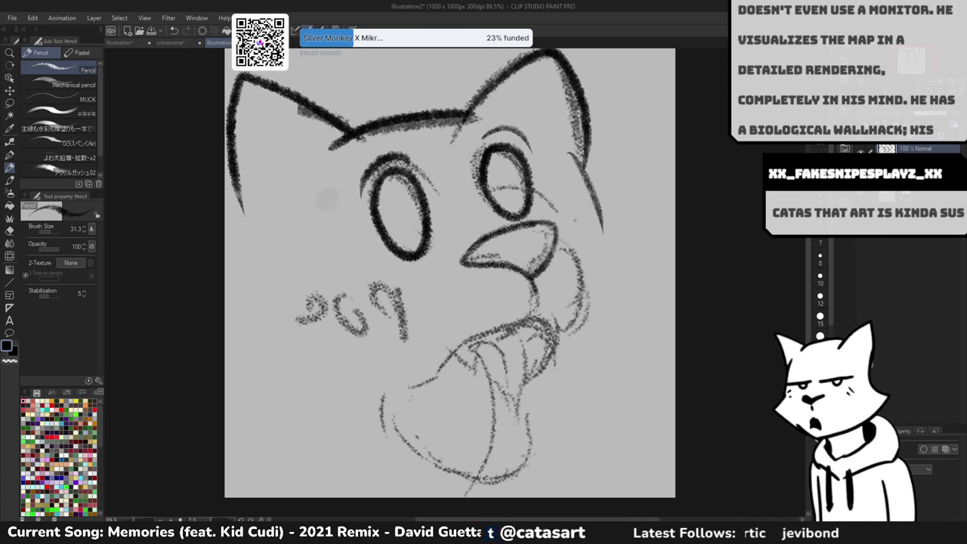
{"action": "scroll", "coordinate": [552, 277], "scroll_direction": "down", "scroll_amount": 3}
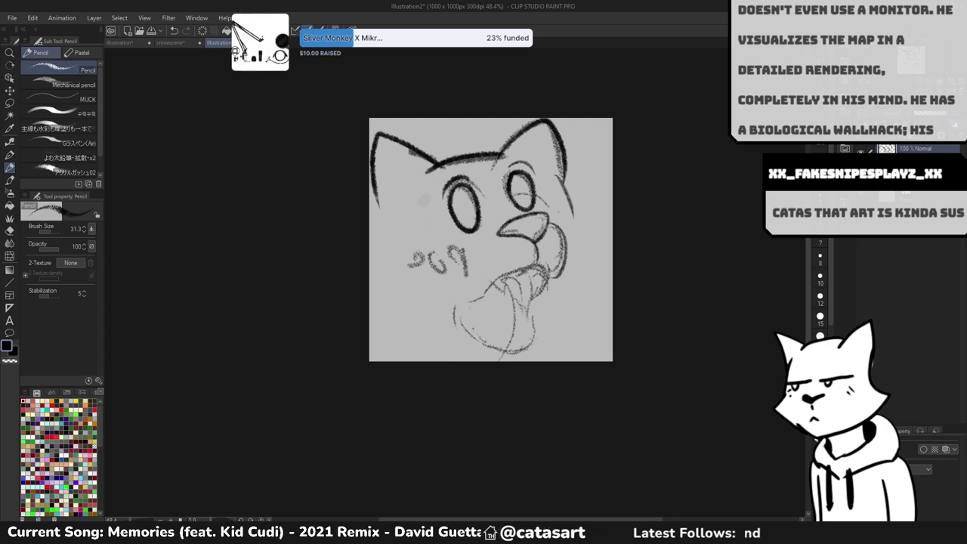
{"action": "left_click_drag", "start_coordinate": [561, 262], "coordinate": [552, 275]}
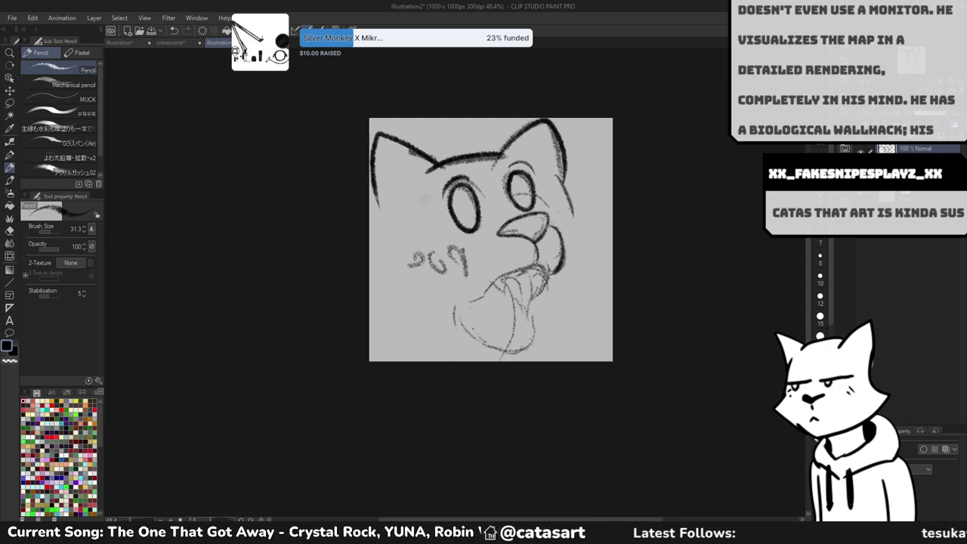
- Erase the short cheek line below the ear nearest the muzzle with the Vector eraser, and return to the Pencil
{"action": "key", "text": "e"}
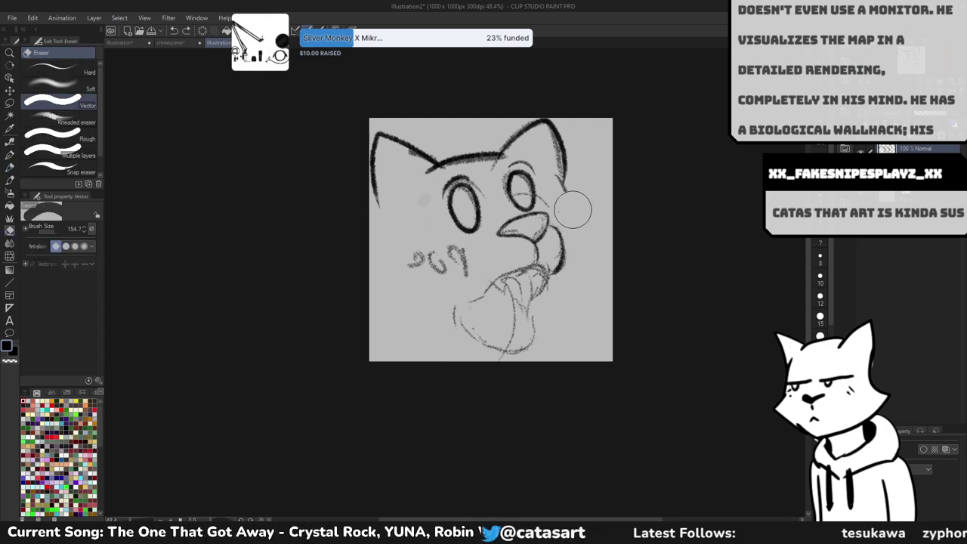
{"action": "left_click_drag", "start_coordinate": [576, 205], "coordinate": [564, 203]}
{"action": "key", "text": "p"}
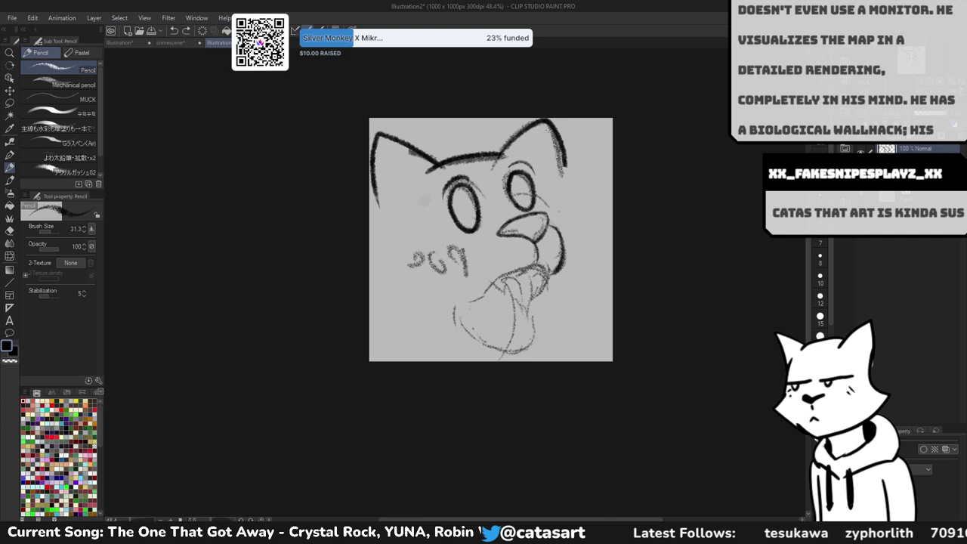
{"action": "left_click_drag", "start_coordinate": [547, 121], "coordinate": [571, 206]}
{"action": "left_click_drag", "start_coordinate": [592, 225], "coordinate": [552, 318]}
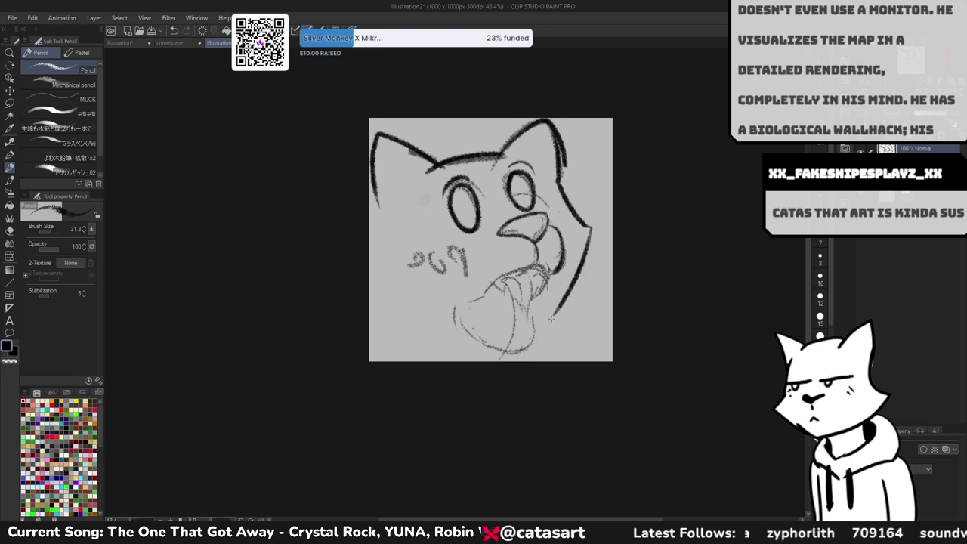
{"action": "key", "text": "ctrl+z"}
{"action": "key", "text": "ctrl+z"}
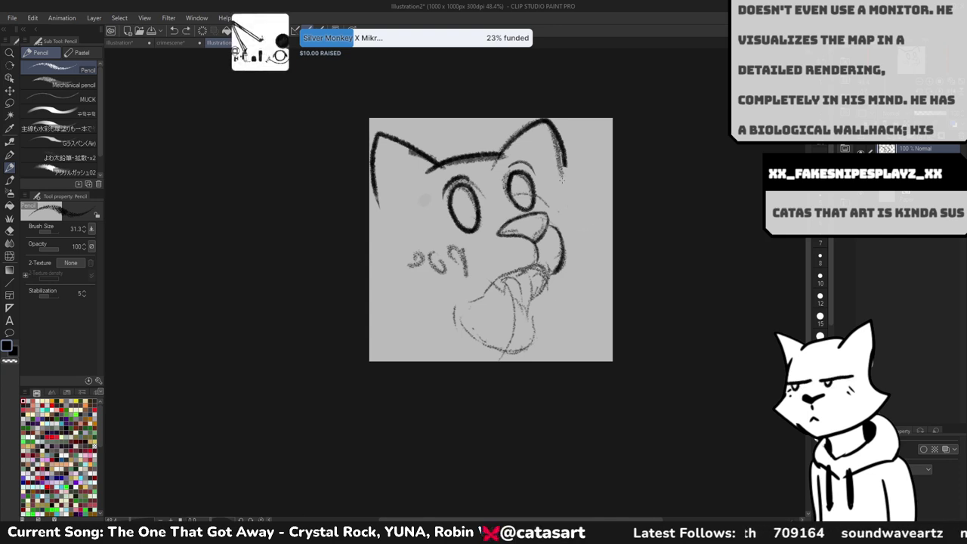
- Flip the canvas view horizontally and draw the cheek contour from the ear farthest from the muzzle, curving inward and out to the canvas edge
{"action": "key", "text": "h"}
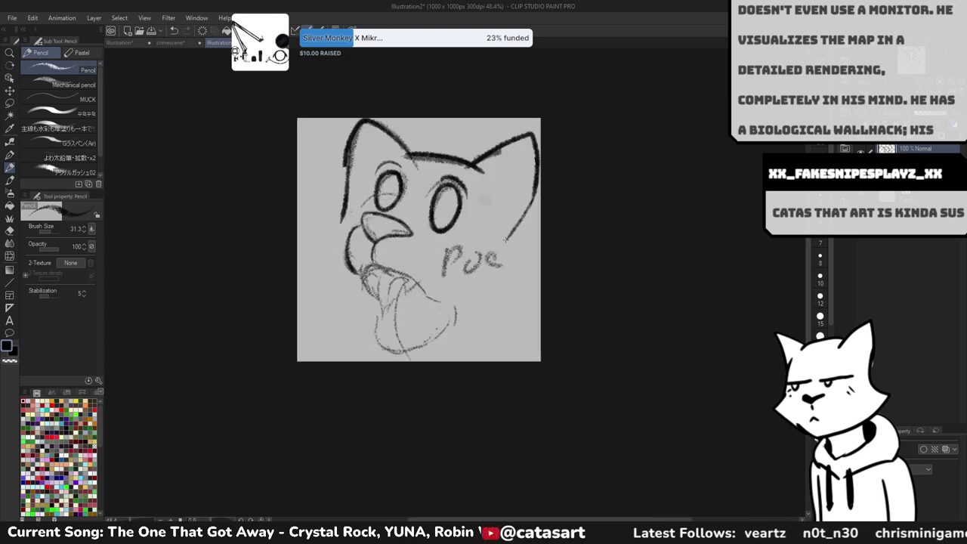
{"action": "key", "text": "ctrl+z"}
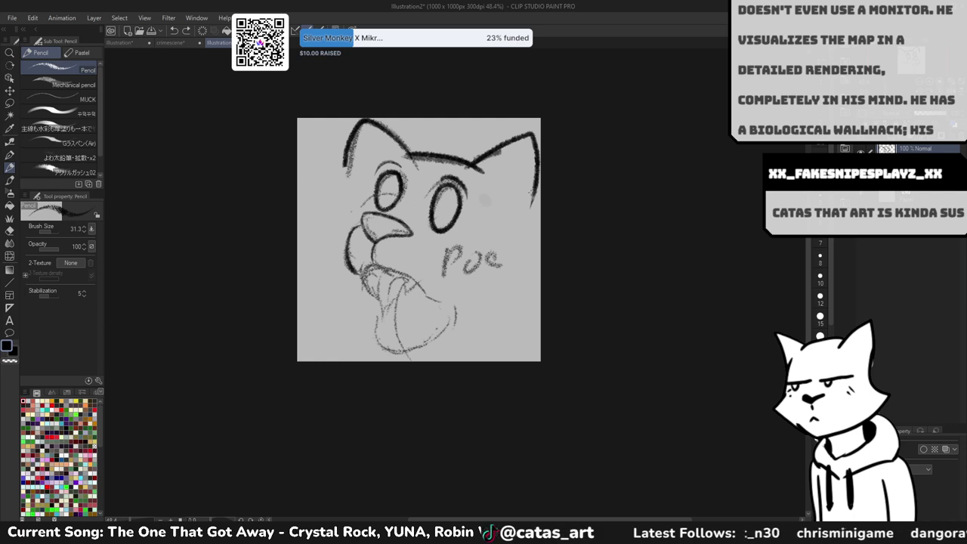
{"action": "left_click_drag", "start_coordinate": [521, 221], "coordinate": [537, 236]}
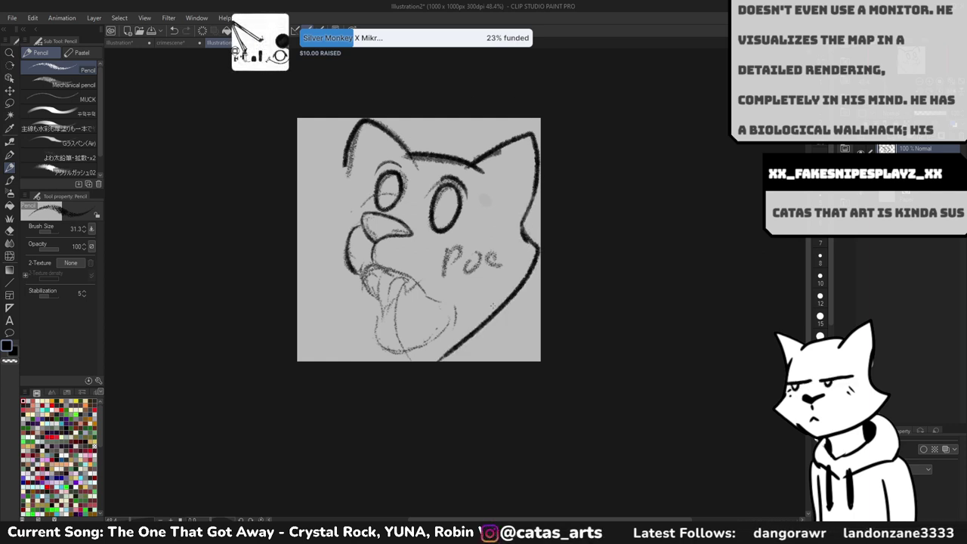
{"action": "key", "text": "ctrl+z"}
{"action": "left_click_drag", "start_coordinate": [524, 227], "coordinate": [542, 258]}
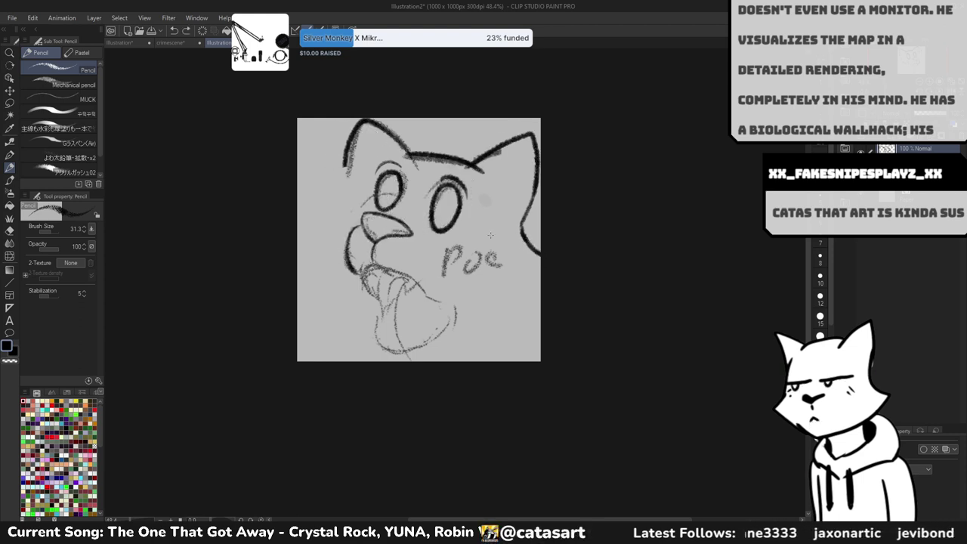
- Trace the upper lip, the open mouth and the outline of the hanging tongue over the sketch
{"action": "scroll", "coordinate": [396, 300], "scroll_direction": "up", "scroll_amount": 2}
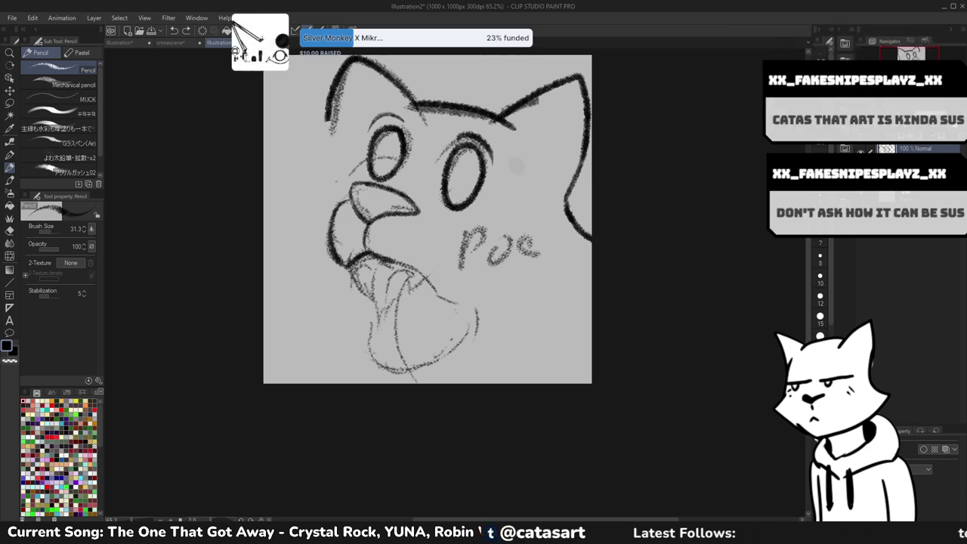
{"action": "left_click_drag", "start_coordinate": [417, 269], "coordinate": [439, 297]}
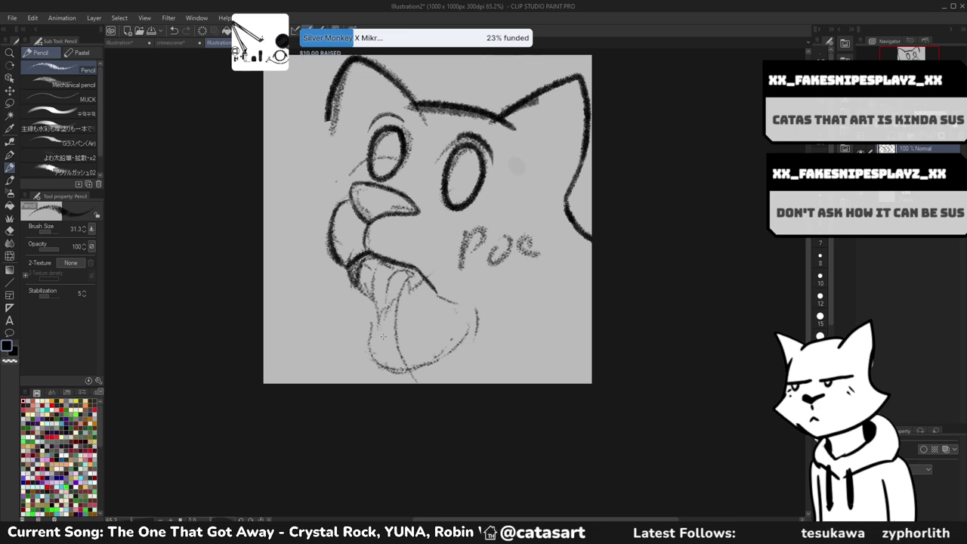
{"action": "left_click_drag", "start_coordinate": [370, 287], "coordinate": [377, 374]}
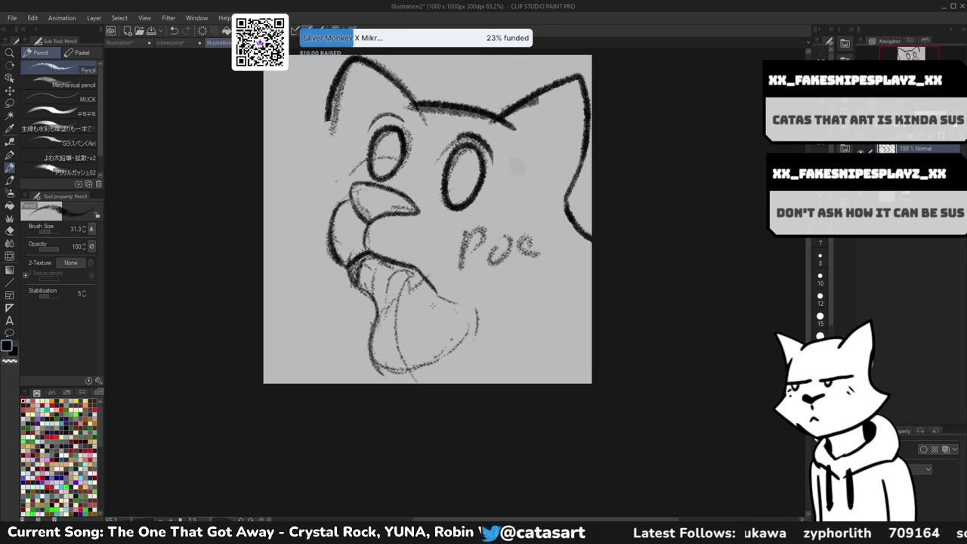
{"action": "scroll", "coordinate": [466, 319], "scroll_direction": "down", "scroll_amount": 2}
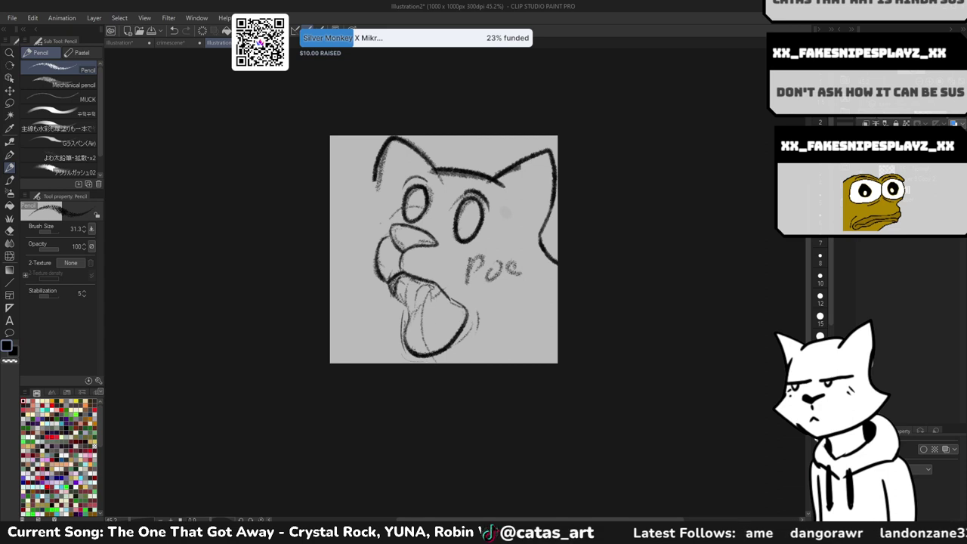
- Draw the lower jaw line beside the tongue and the pointed cheek contour on the muzzle side of the face
{"action": "left_click_drag", "start_coordinate": [441, 367], "coordinate": [521, 327]}
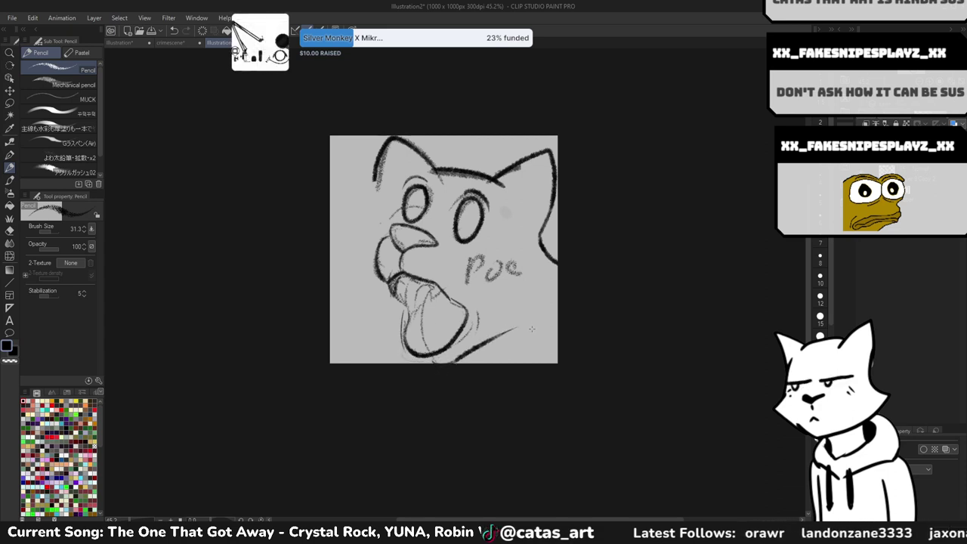
{"action": "left_click_drag", "start_coordinate": [471, 347], "coordinate": [557, 305]}
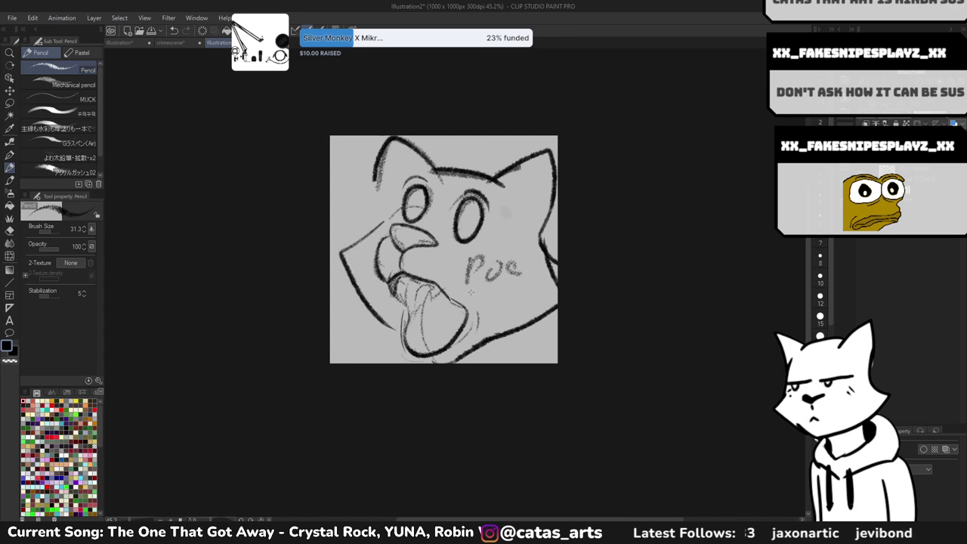
{"action": "key", "text": "ctrl+z"}
{"action": "key", "text": "ctrl+z"}
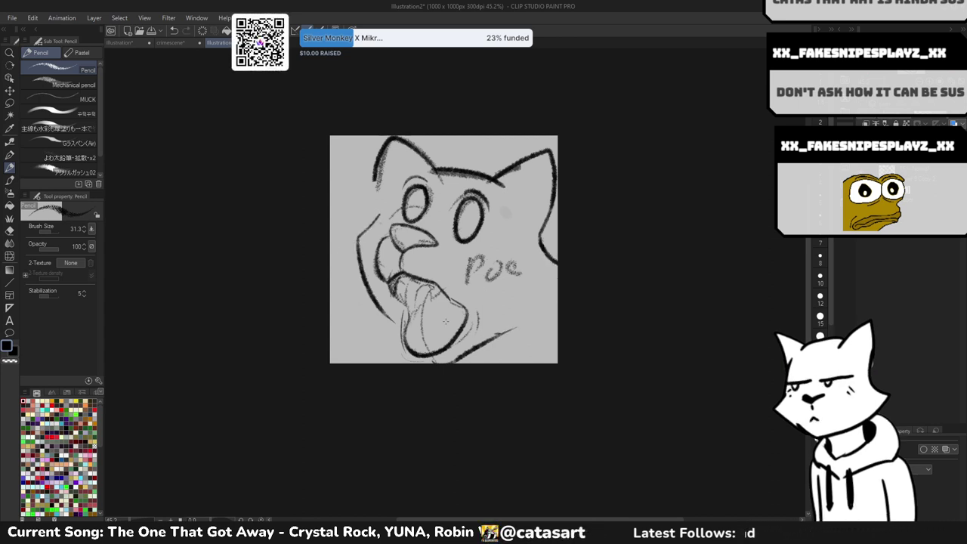
{"action": "key", "text": "ctrl+z"}
{"action": "mouse_move", "coordinate": [377, 225]}
{"action": "left_mouse_down"}
{"action": "mouse_move", "coordinate": [348, 248]}
{"action": "mouse_move", "coordinate": [401, 344]}
{"action": "left_mouse_up"}
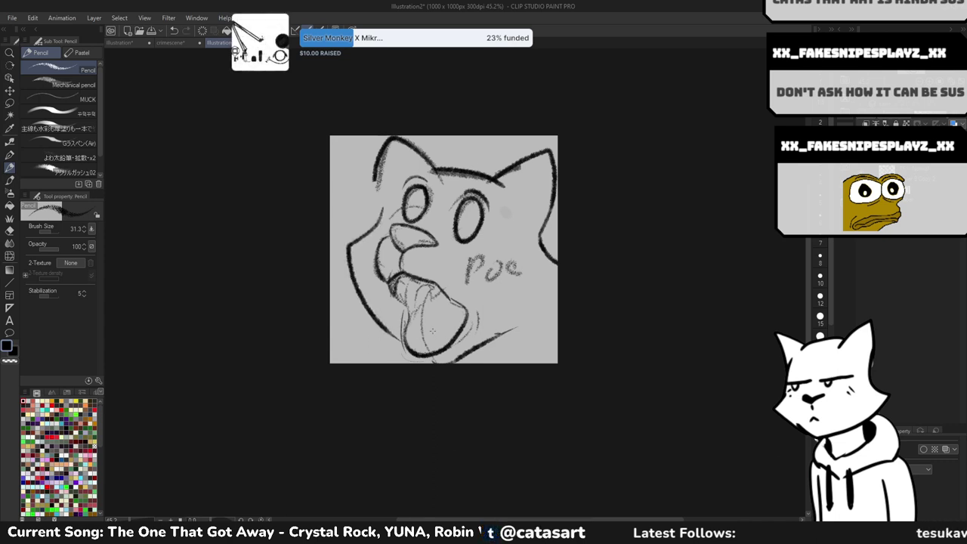
{"action": "key", "text": "ctrl+z"}
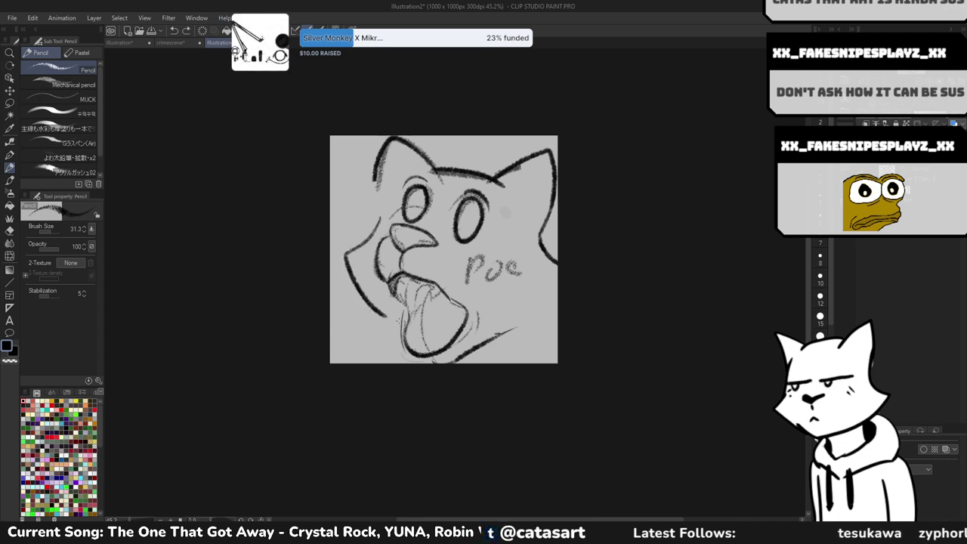
- Erase the outer edge of the ear nearest the muzzle and redraw it curving down to the cheek point
{"action": "key", "text": "e"}
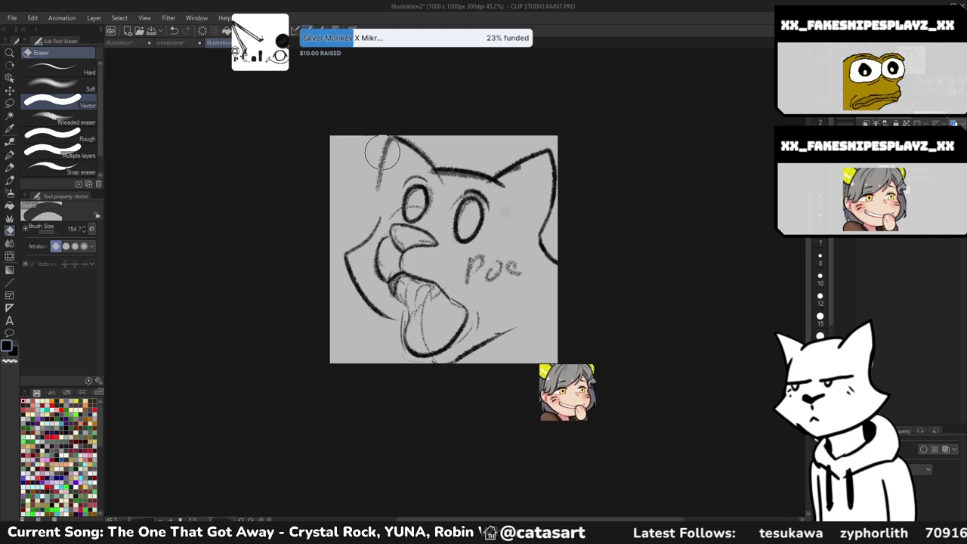
{"action": "key", "text": "p"}
{"action": "mouse_move", "coordinate": [412, 148]}
{"action": "left_mouse_down"}
{"action": "mouse_move", "coordinate": [387, 140]}
{"action": "mouse_move", "coordinate": [375, 227]}
{"action": "left_mouse_up"}
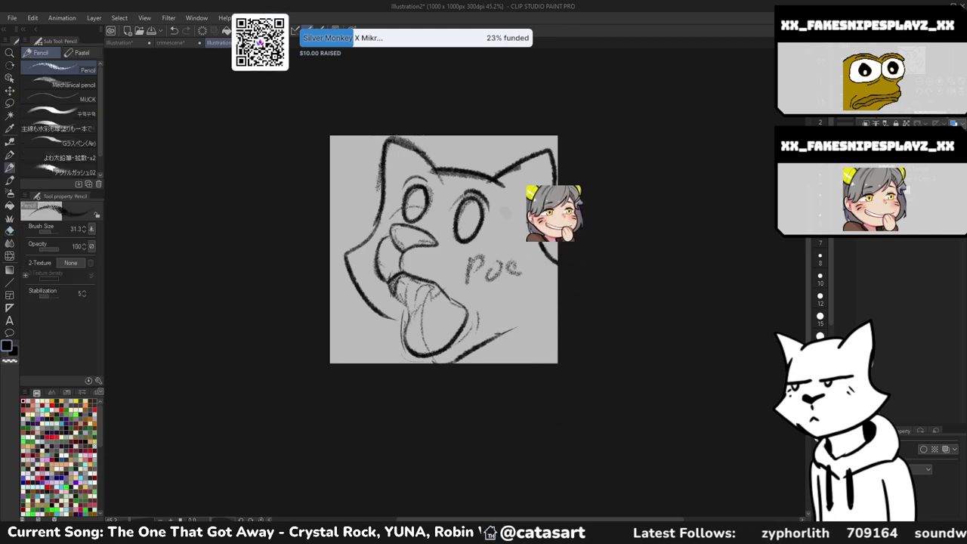
- Erase the traced forehead line and the ear farthest from the muzzle with the Vector eraser, keeping the sketch underneath
{"action": "key", "text": "e"}
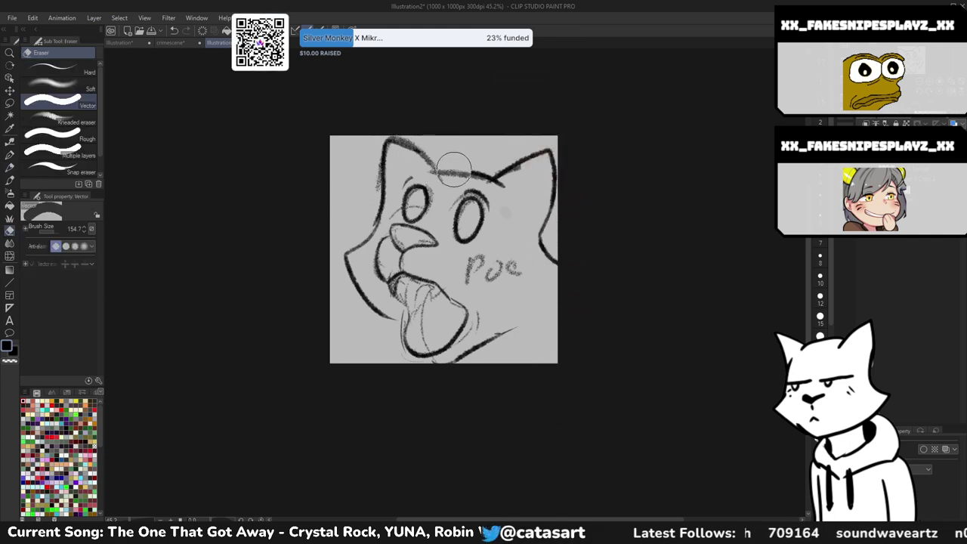
{"action": "left_click_drag", "start_coordinate": [454, 168], "coordinate": [518, 173]}
{"action": "key", "text": "p"}
{"action": "mouse_move", "coordinate": [383, 139]}
{"action": "left_mouse_down"}
{"action": "mouse_move", "coordinate": [407, 144]}
{"action": "mouse_move", "coordinate": [440, 172]}
{"action": "mouse_move", "coordinate": [377, 227]}
{"action": "left_mouse_up"}
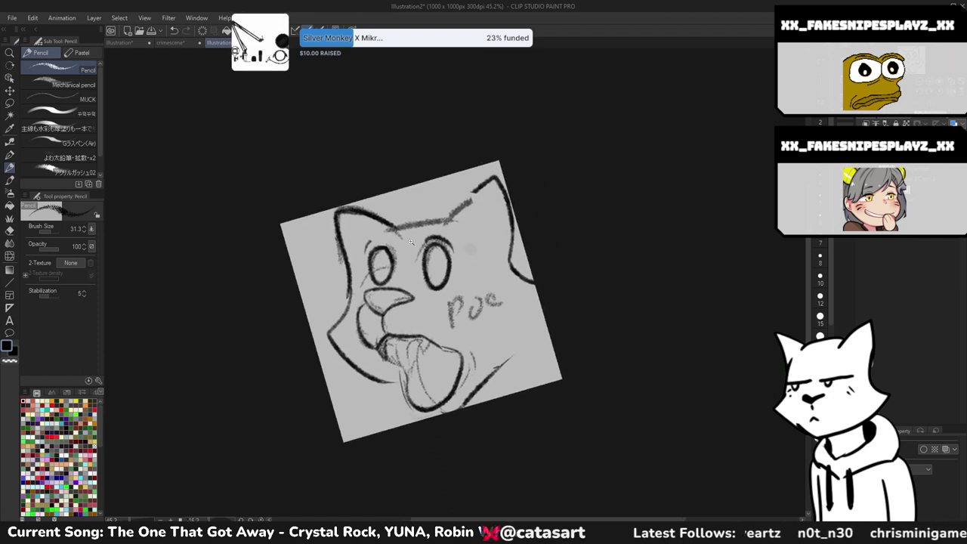
{"action": "scroll", "coordinate": [367, 238], "scroll_direction": "up", "scroll_amount": 2}
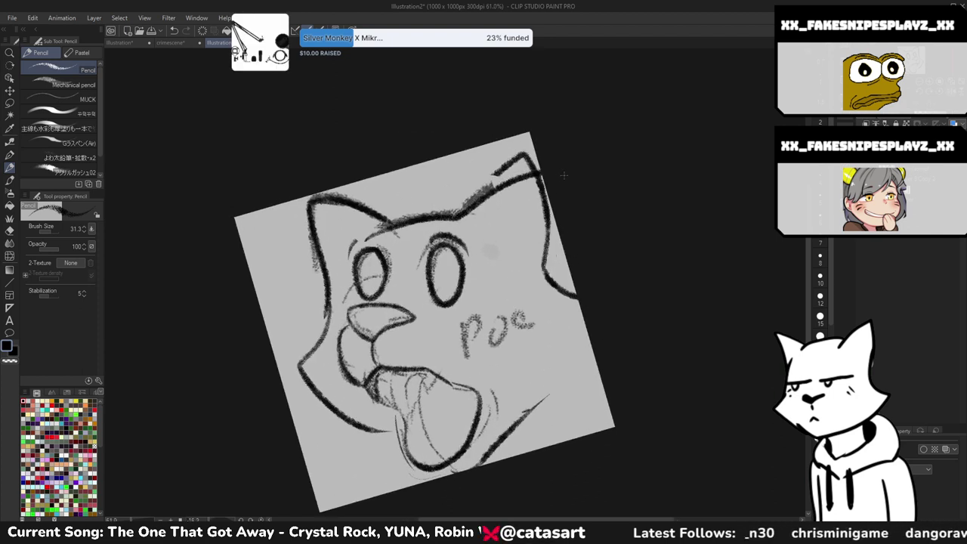
{"action": "key", "text": "e"}
{"action": "left_click_drag", "start_coordinate": [501, 177], "coordinate": [570, 261]}
{"action": "key", "text": "p"}
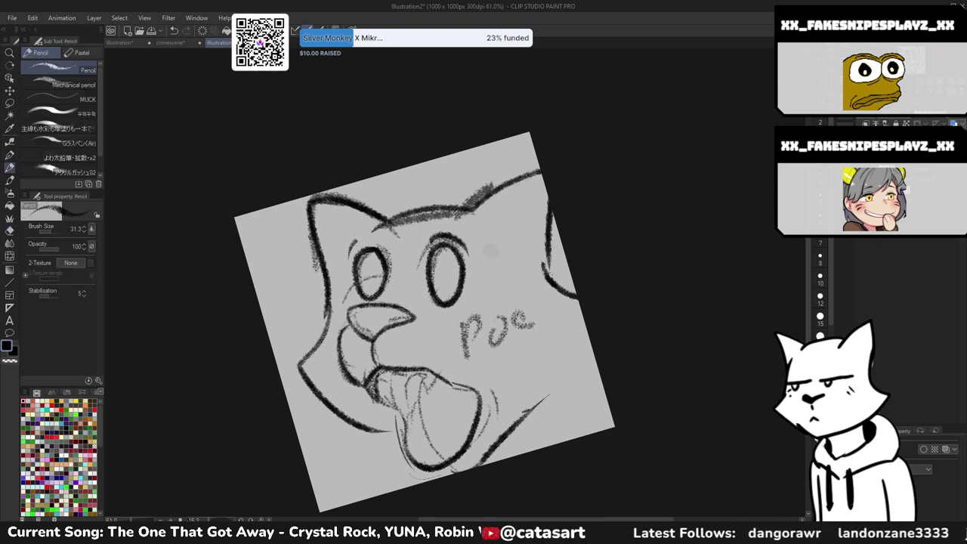
{"action": "key", "text": "ctrl+z"}
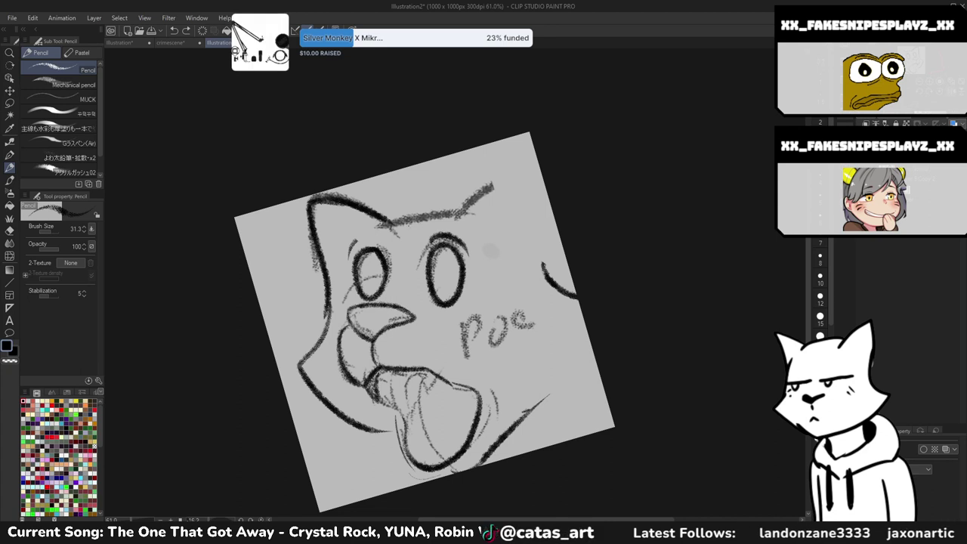
{"action": "mouse_move", "coordinate": [458, 219]}
{"action": "left_mouse_down"}
{"action": "mouse_move", "coordinate": [521, 213]}
{"action": "mouse_move", "coordinate": [574, 224]}
{"action": "mouse_move", "coordinate": [474, 216]}
{"action": "left_mouse_up"}
{"action": "key", "text": "ctrl+z"}
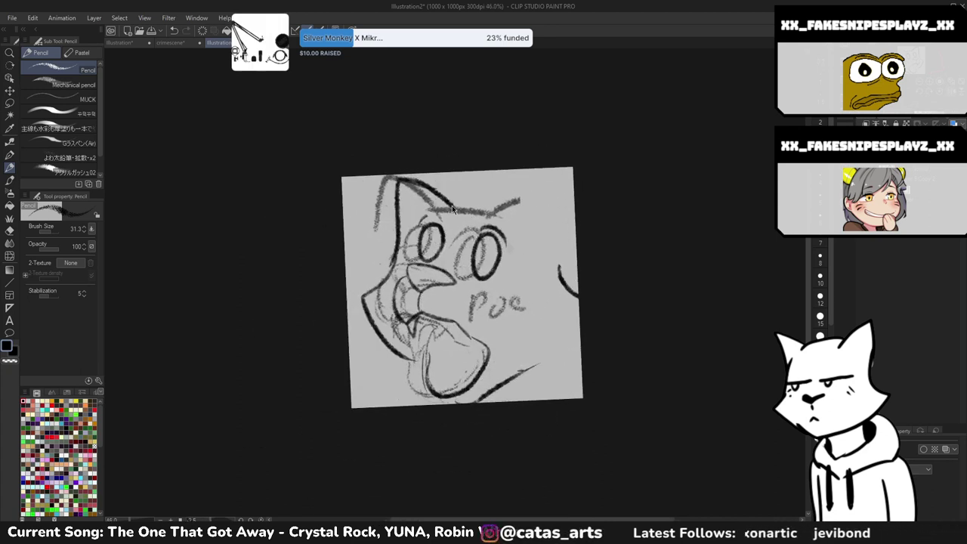
{"action": "key", "text": "ctrl+z"}
{"action": "key", "text": "ctrl+z"}
{"action": "key", "text": "ctrl+z"}
{"action": "key", "text": "ctrl+z"}
{"action": "key", "text": "ctrl+z"}
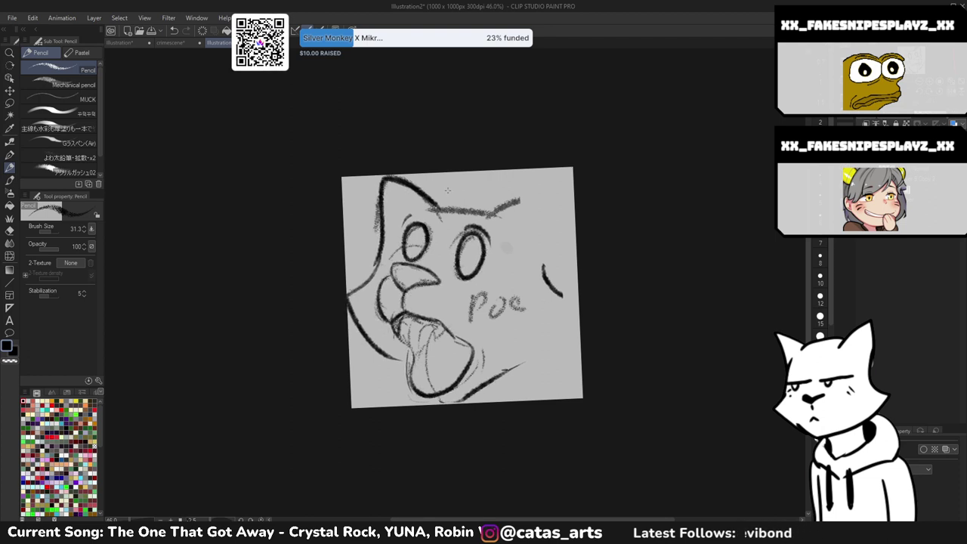
{"action": "scroll", "coordinate": [474, 229], "scroll_direction": "up", "scroll_amount": 2}
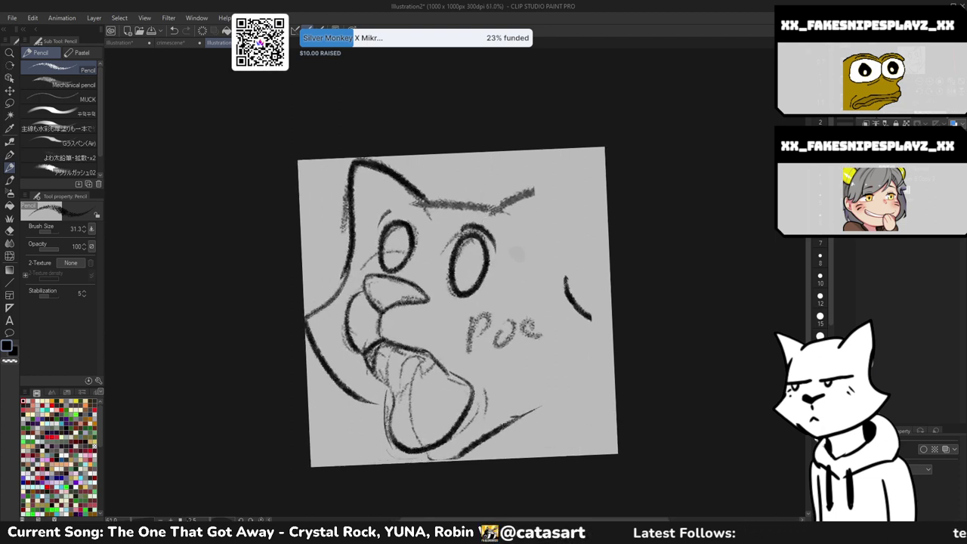
{"action": "key", "text": "ctrl+z"}
{"action": "key", "text": "ctrl+z"}
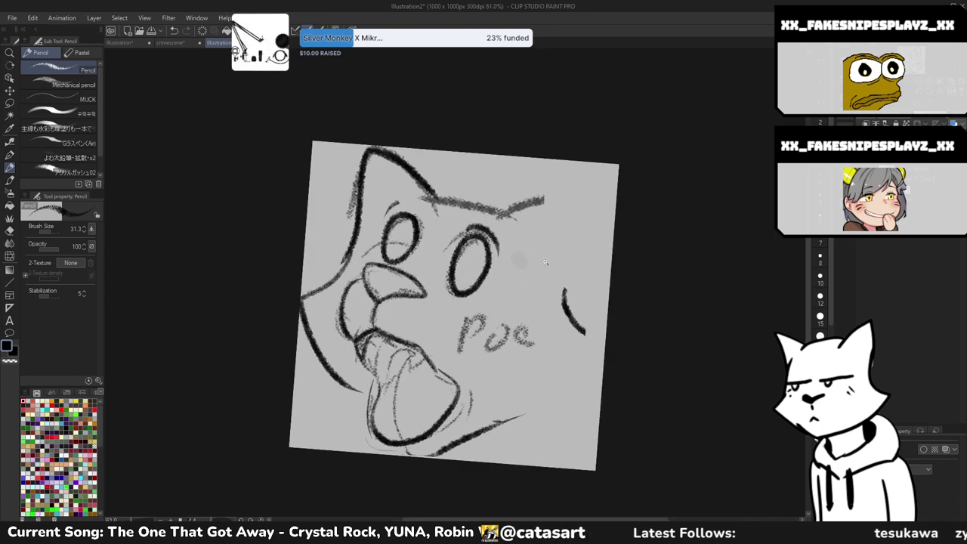
- Outline the lower jaw around the hanging tongue, adding pointed fangs under the upper lip and a fur tuft on the jaw line
{"action": "scroll", "coordinate": [523, 246], "scroll_direction": "down", "scroll_amount": 2}
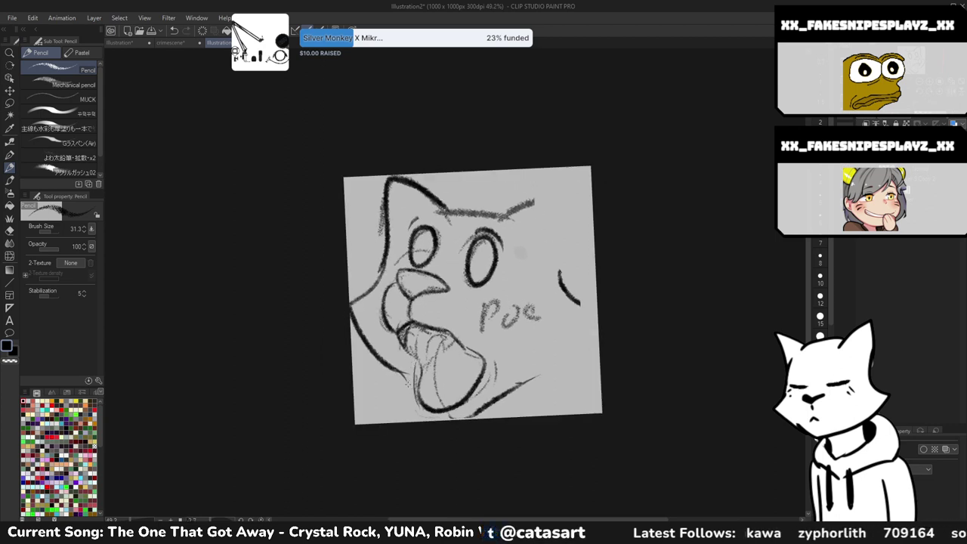
{"action": "left_click_drag", "start_coordinate": [406, 364], "coordinate": [412, 419]}
{"action": "key", "text": "ctrl+z"}
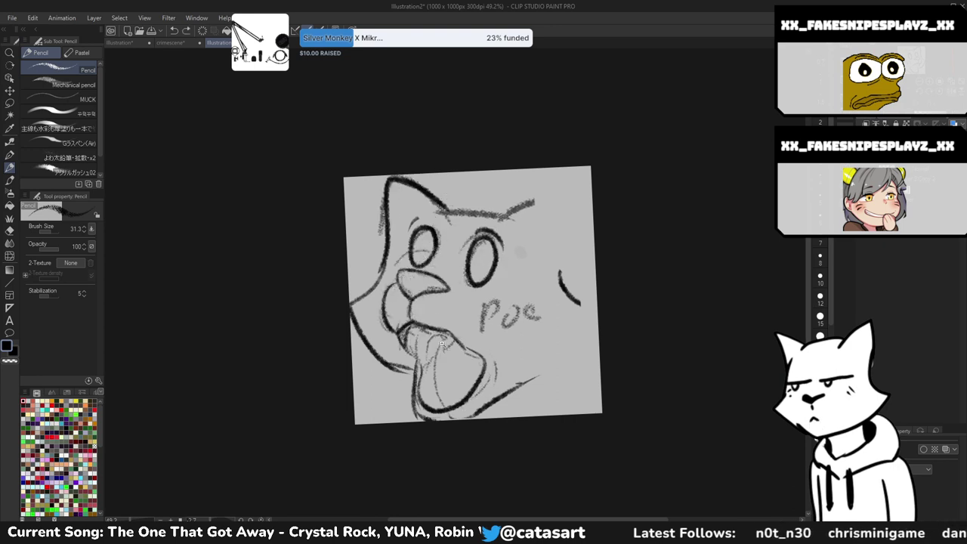
{"action": "scroll", "coordinate": [463, 320], "scroll_direction": "up", "scroll_amount": 2}
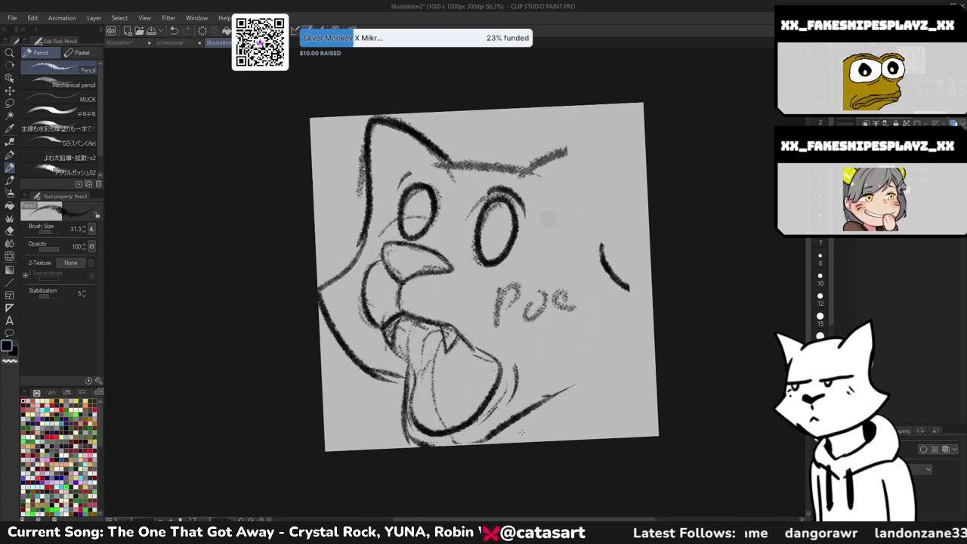
{"action": "left_click_drag", "start_coordinate": [562, 372], "coordinate": [546, 391]}
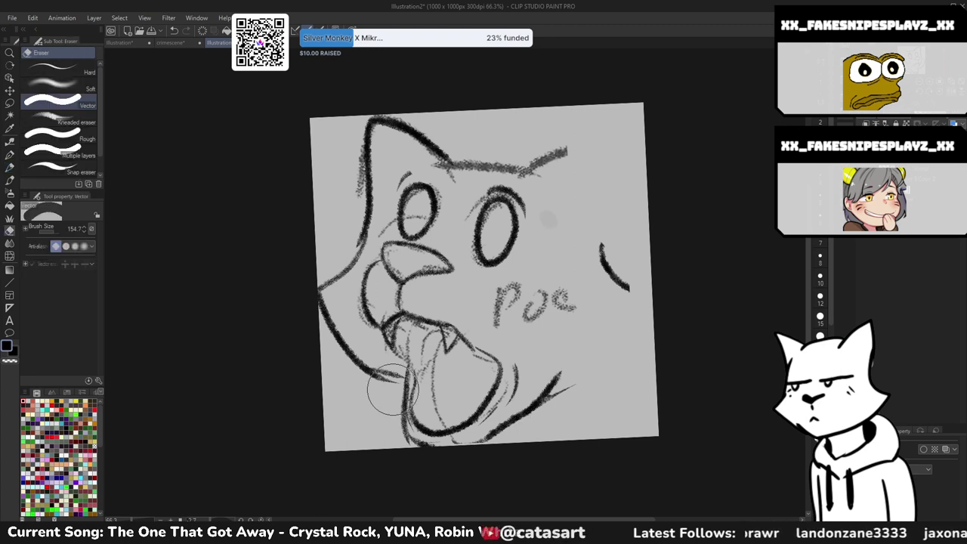
- Erase the lower end of the muzzle-side cheek line and redraw it running straight down to the jaw beside the tongue
{"action": "key", "text": "e"}
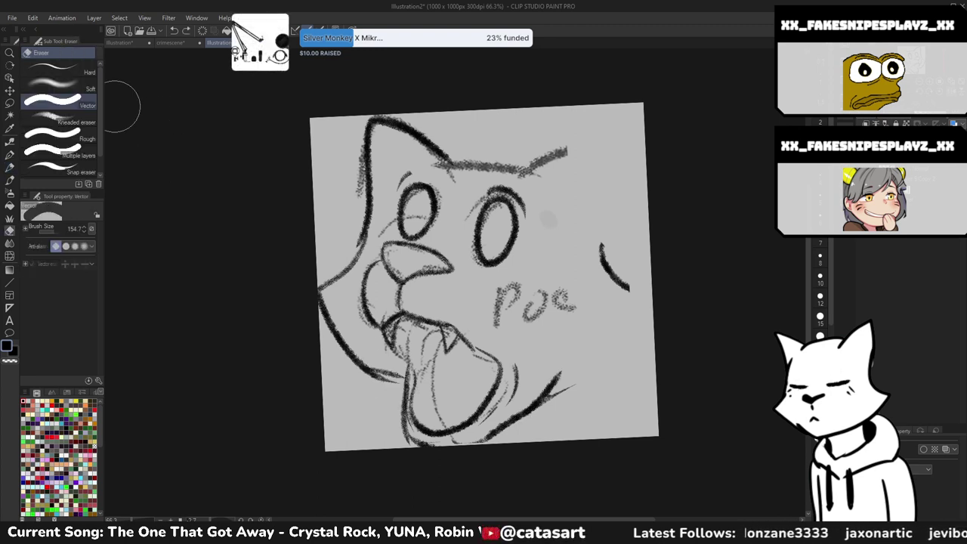
{"action": "mouse_move", "coordinate": [370, 364]}
{"action": "left_mouse_down"}
{"action": "mouse_move", "coordinate": [355, 378]}
{"action": "mouse_move", "coordinate": [340, 339]}
{"action": "mouse_move", "coordinate": [354, 362]}
{"action": "left_mouse_up"}
{"action": "key", "text": "p"}
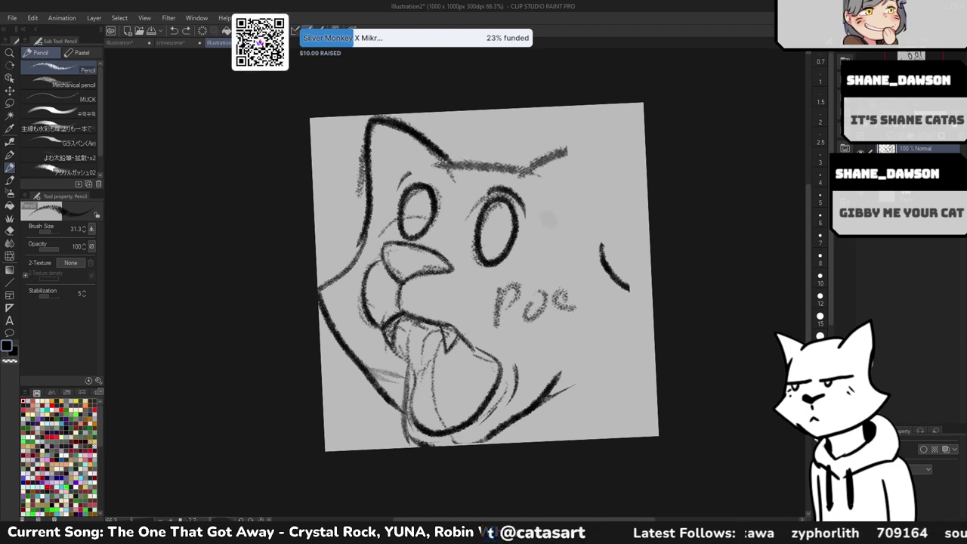
- Redraw the forehead and the ear farthest from the muzzle, and extend its cheek to the canvas edge and back to the jaw
{"action": "left_click_drag", "start_coordinate": [434, 163], "coordinate": [542, 177]}
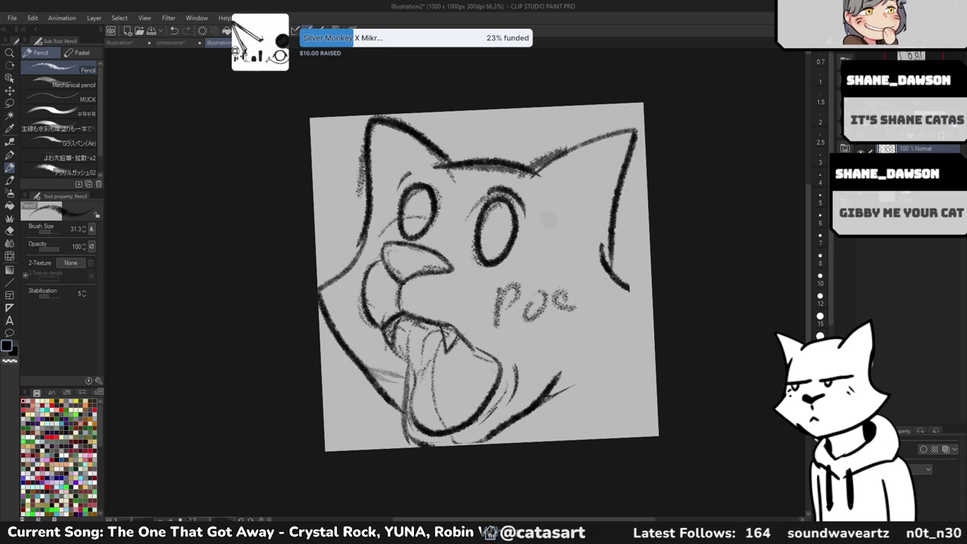
{"action": "mouse_move", "coordinate": [532, 172]}
{"action": "left_mouse_down"}
{"action": "mouse_move", "coordinate": [615, 136]}
{"action": "mouse_move", "coordinate": [605, 276]}
{"action": "left_mouse_up"}
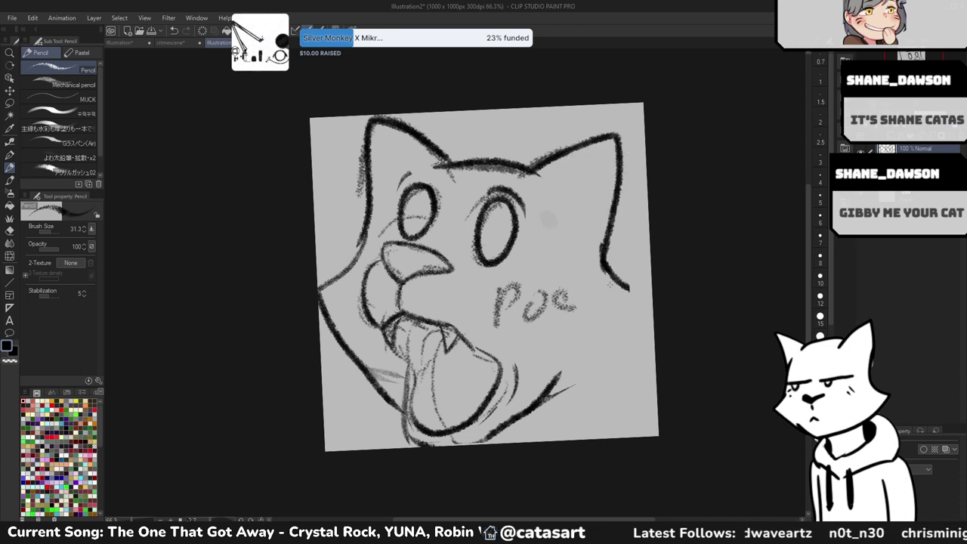
{"action": "scroll", "coordinate": [610, 284], "scroll_direction": "down", "scroll_amount": 2}
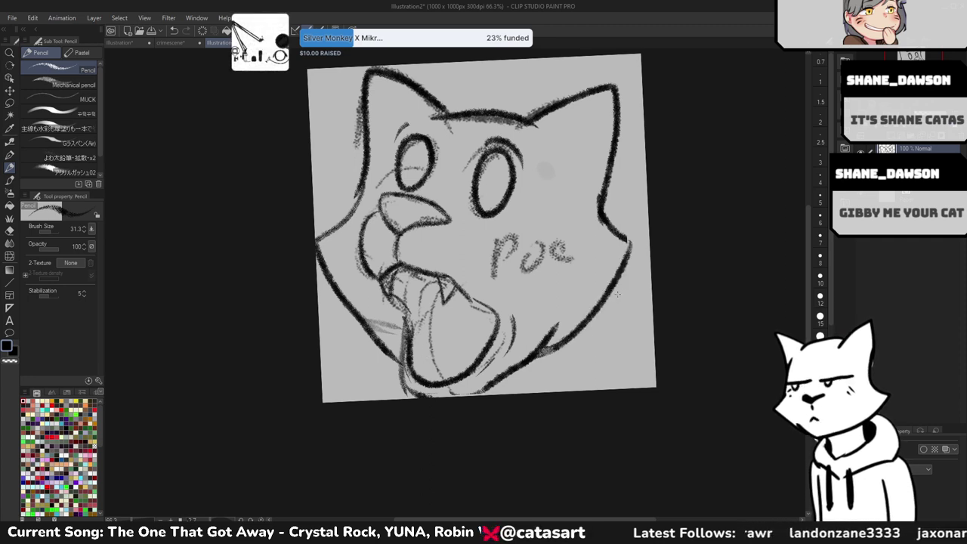
{"action": "left_click_drag", "start_coordinate": [651, 266], "coordinate": [514, 366]}
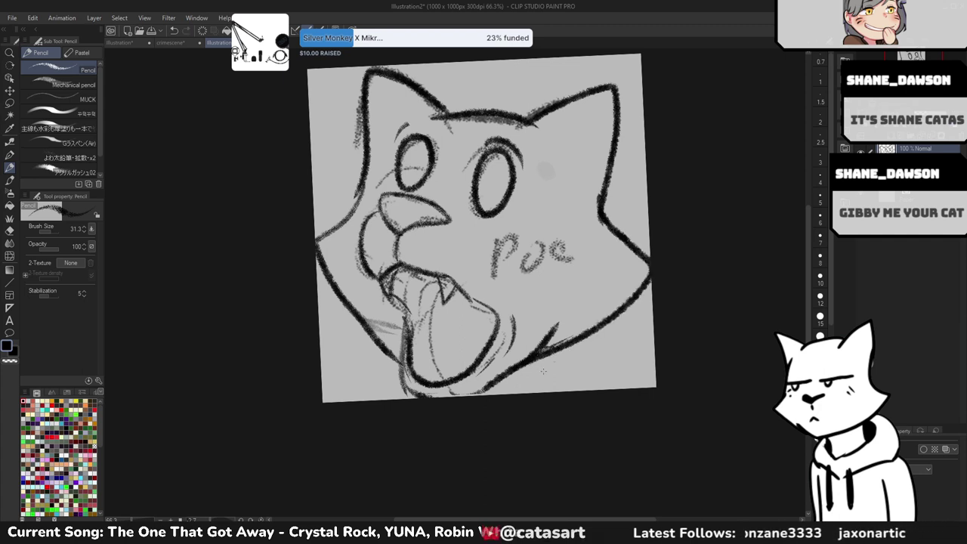
{"action": "mouse_move", "coordinate": [611, 340]}
{"action": "left_mouse_down"}
{"action": "mouse_move", "coordinate": [597, 355]}
{"action": "mouse_move", "coordinate": [602, 364]}
{"action": "left_mouse_up"}
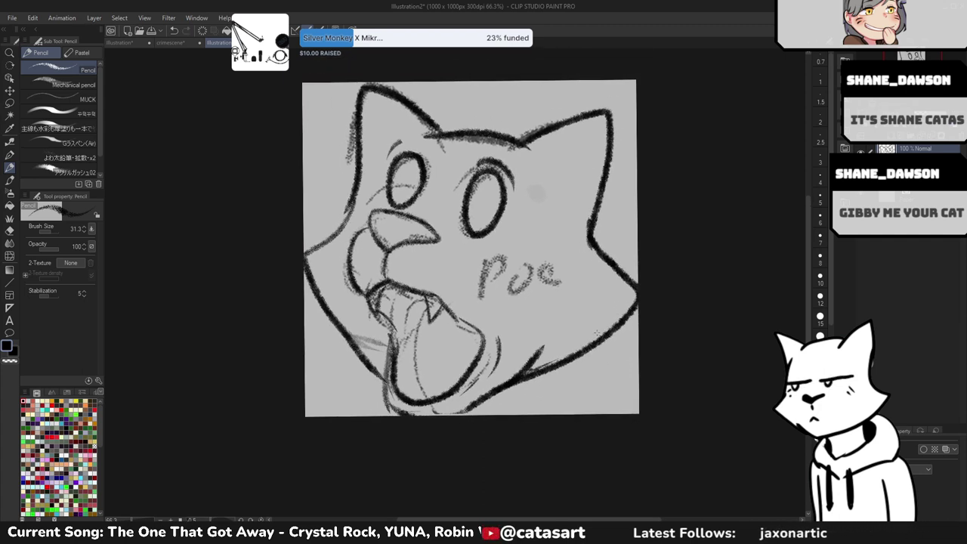
- Flip the canvas view horizontally, and erase and redraw the contour from the ear nearest the muzzle to the cheek point
{"action": "key", "text": "h"}
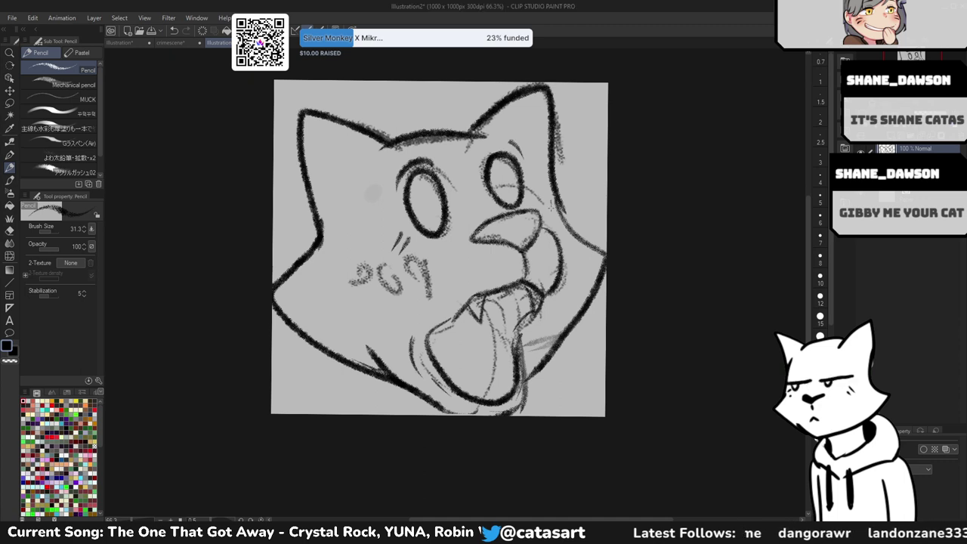
{"action": "key", "text": "e"}
{"action": "mouse_move", "coordinate": [566, 205]}
{"action": "left_mouse_down"}
{"action": "mouse_move", "coordinate": [616, 273]}
{"action": "mouse_move", "coordinate": [570, 184]}
{"action": "left_mouse_up"}
{"action": "key", "text": "p"}
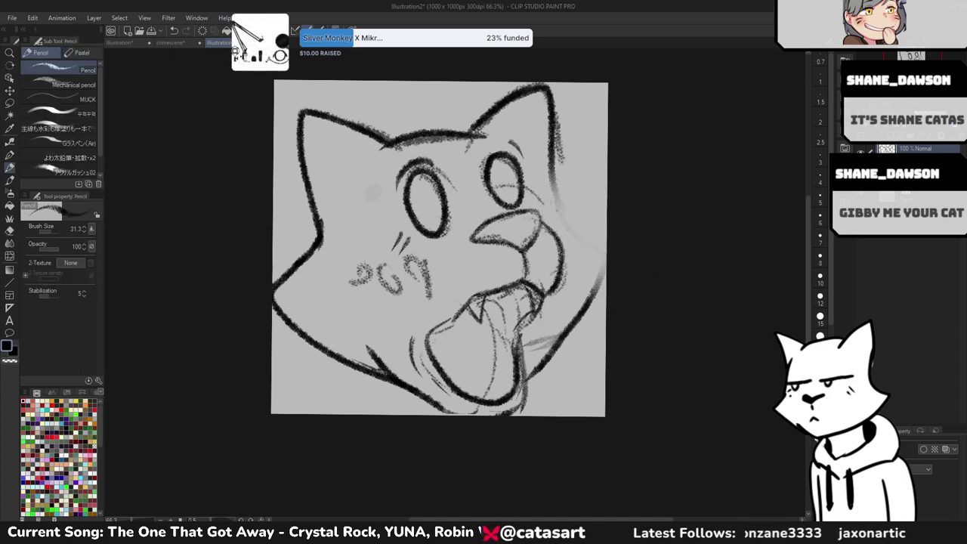
{"action": "left_click_drag", "start_coordinate": [579, 216], "coordinate": [604, 247]}
{"action": "key", "text": "ctrl+z"}
{"action": "mouse_move", "coordinate": [547, 178]}
{"action": "left_mouse_down"}
{"action": "mouse_move", "coordinate": [604, 260]}
{"action": "mouse_move", "coordinate": [598, 306]}
{"action": "left_mouse_up"}
- Add a short cheek mark beside the muzzle and draw narrow slit pupils inside both eyes
{"action": "left_click_drag", "start_coordinate": [549, 217], "coordinate": [563, 225]}
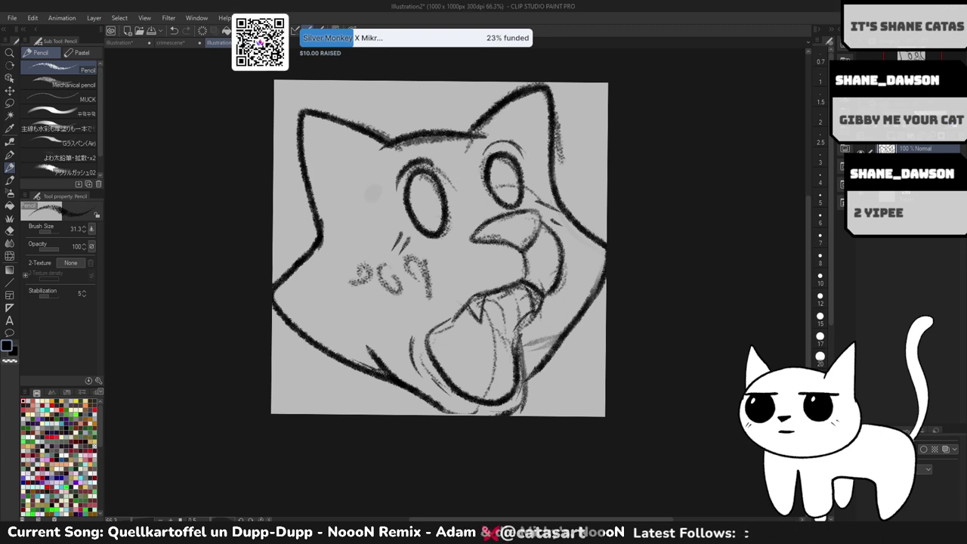
{"action": "left_click_drag", "start_coordinate": [509, 159], "coordinate": [504, 203]}
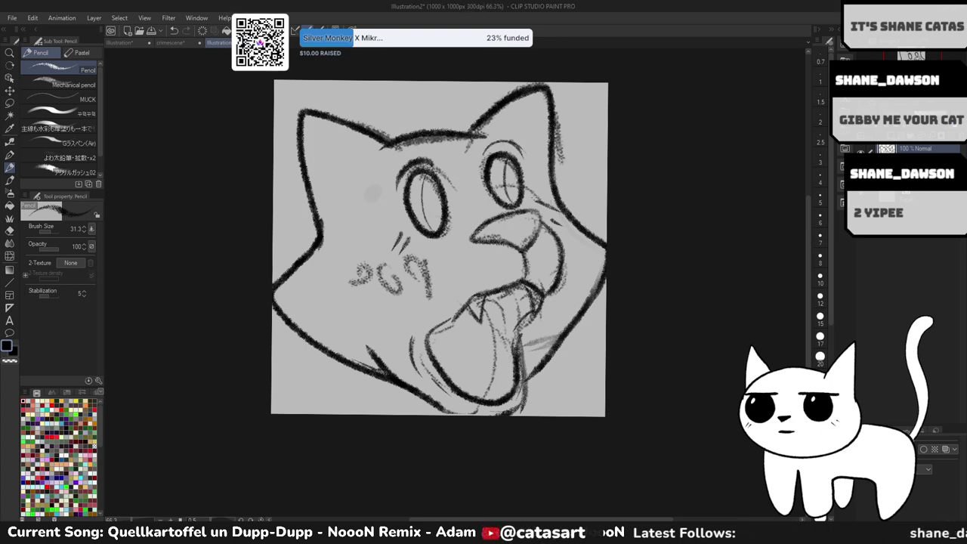
- Tint the rough sketch layer blue and clear the sketch from beneath the pencil drawing
{"action": "scroll", "coordinate": [549, 173], "scroll_direction": "down", "scroll_amount": 2}
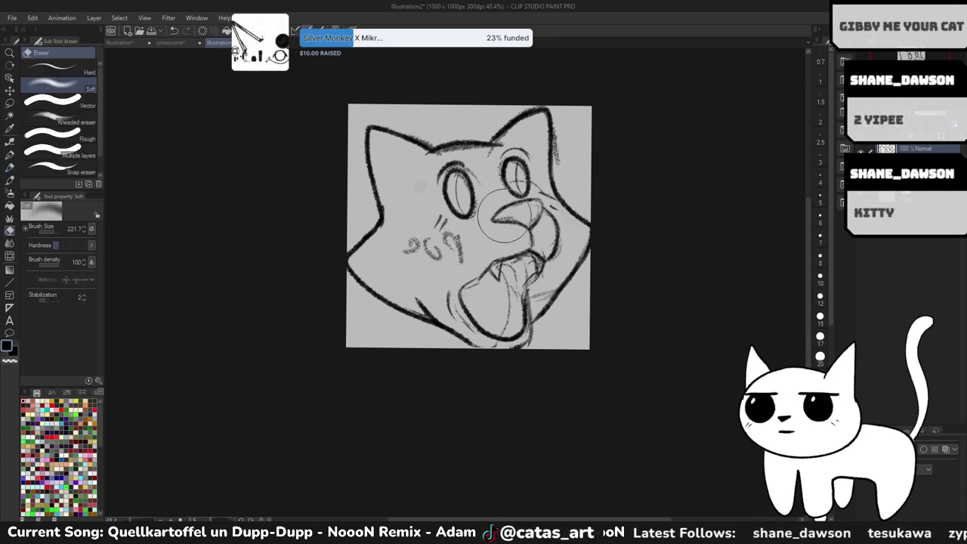
{"action": "left_click", "coordinate": [937, 147]}
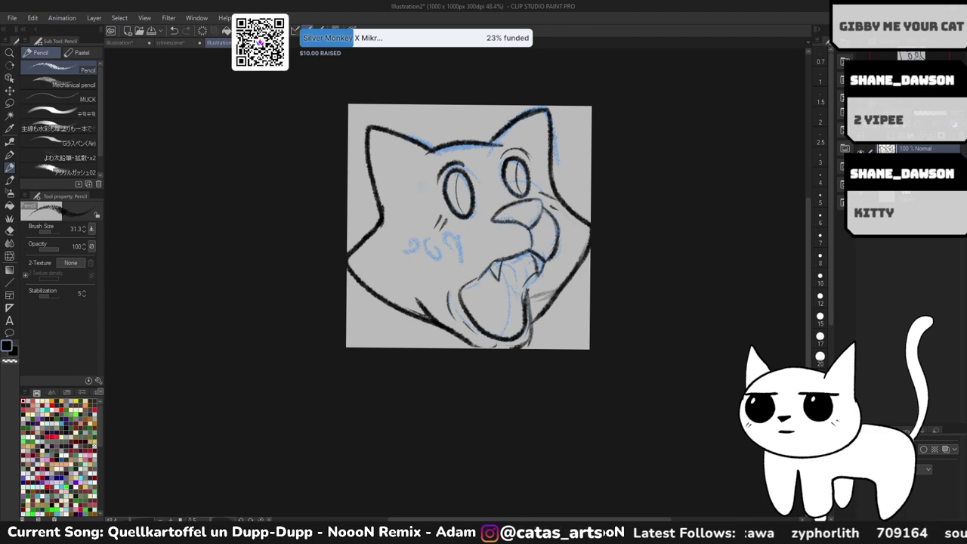
{"action": "key", "text": "Delete"}
{"action": "key", "text": "ctrl+z"}
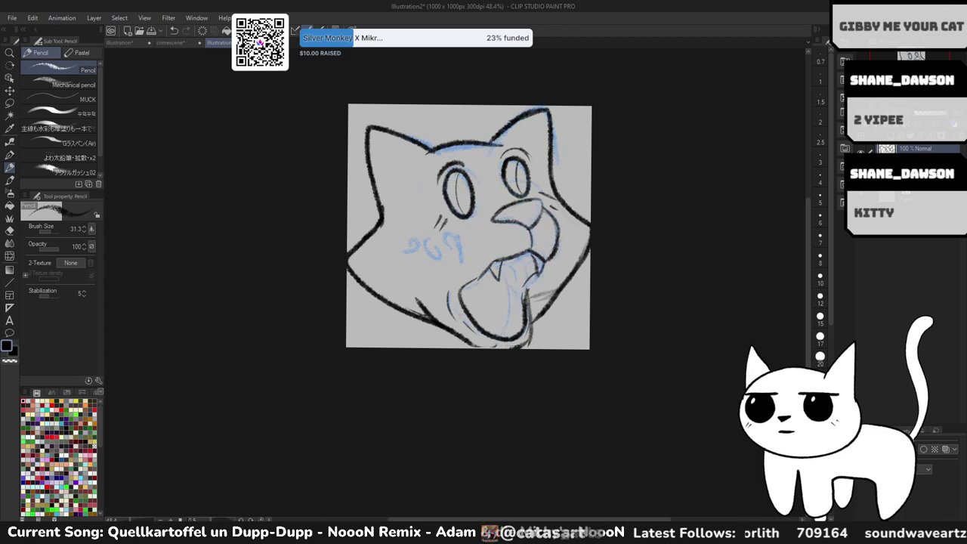
{"action": "key", "text": "ctrl+y"}
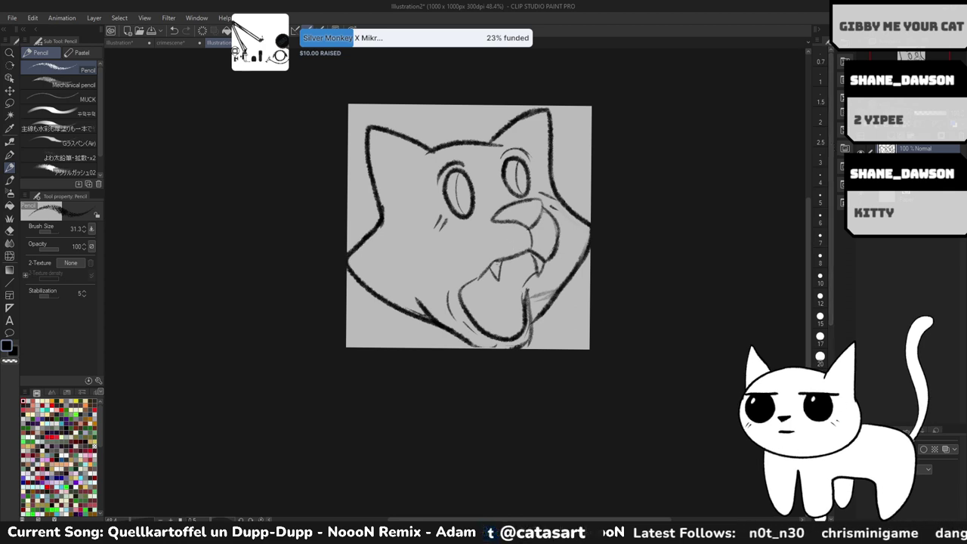
{"action": "scroll", "coordinate": [491, 263], "scroll_direction": "up", "scroll_amount": 3}
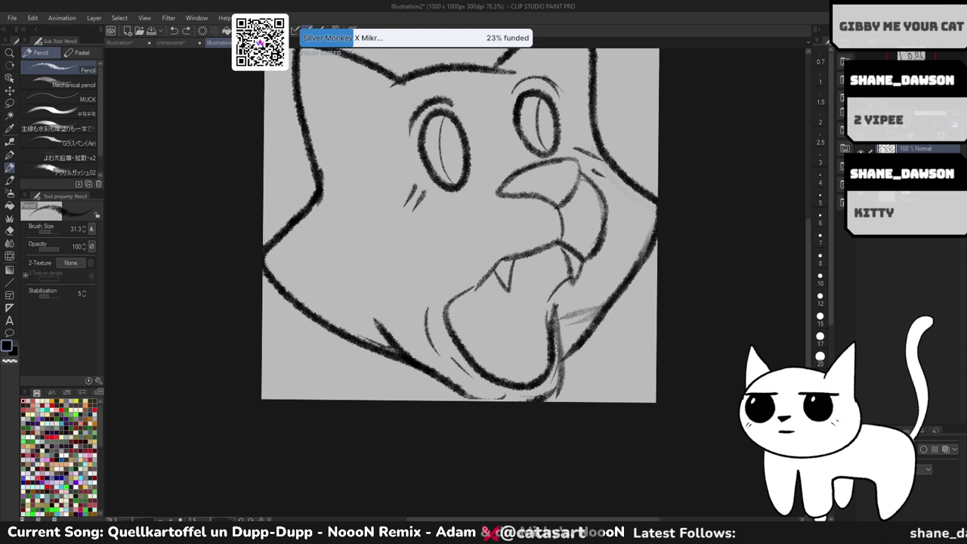
{"action": "left_click_drag", "start_coordinate": [455, 217], "coordinate": [490, 256]}
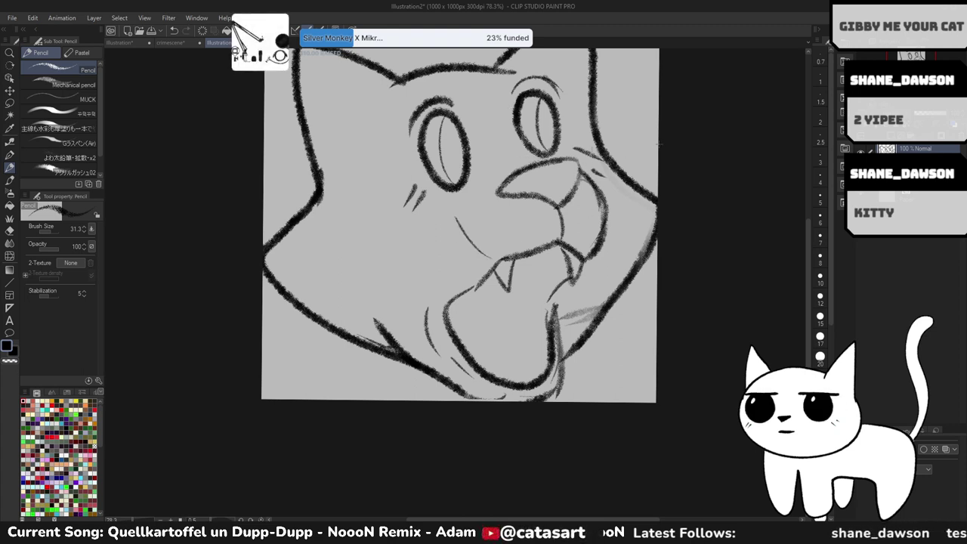
{"action": "key", "text": "ctrl+z"}
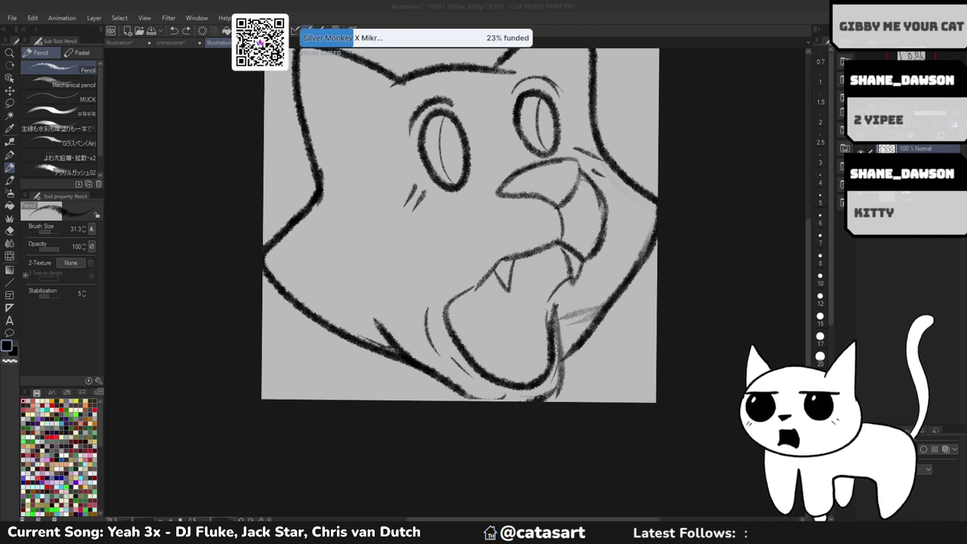
- Erase and redraw the forehead line between the ears and the upper edge of the ear farthest from the muzzle
{"action": "scroll", "coordinate": [471, 94], "scroll_direction": "down", "scroll_amount": 1}
{"action": "left_click_drag", "start_coordinate": [471, 94], "coordinate": [428, 157]}
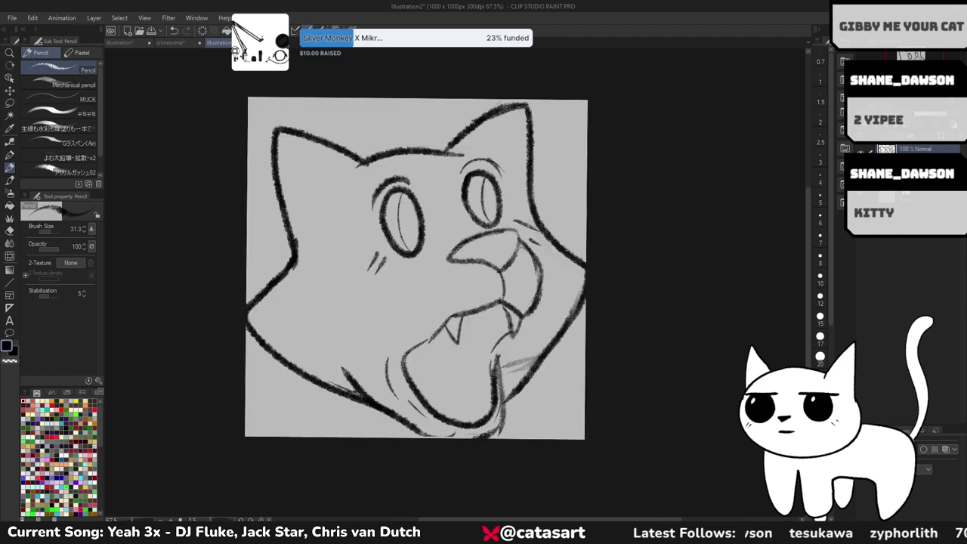
{"action": "key", "text": "e"}
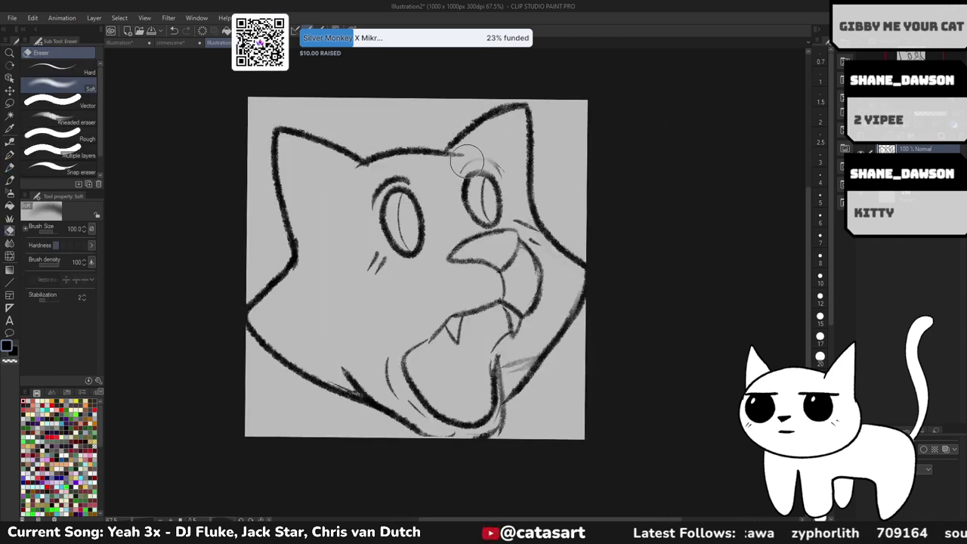
{"action": "mouse_move", "coordinate": [464, 162]}
{"action": "left_mouse_down"}
{"action": "mouse_move", "coordinate": [440, 151]}
{"action": "mouse_move", "coordinate": [348, 169]}
{"action": "mouse_move", "coordinate": [426, 148]}
{"action": "mouse_move", "coordinate": [359, 160]}
{"action": "mouse_move", "coordinate": [475, 158]}
{"action": "mouse_move", "coordinate": [432, 142]}
{"action": "mouse_move", "coordinate": [368, 161]}
{"action": "mouse_move", "coordinate": [317, 142]}
{"action": "left_mouse_up"}
{"action": "key", "text": "p"}
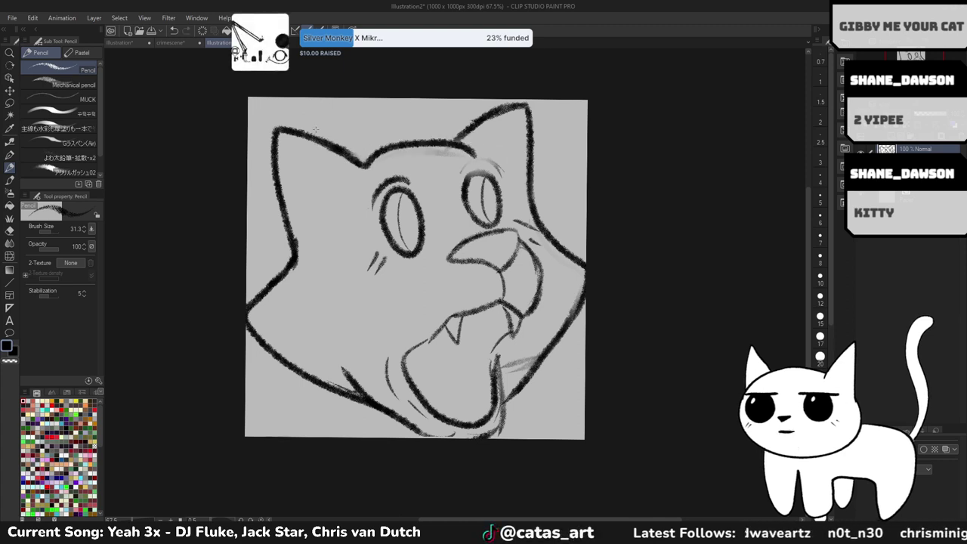
{"action": "left_click_drag", "start_coordinate": [469, 148], "coordinate": [484, 163]}
{"action": "left_click_drag", "start_coordinate": [354, 159], "coordinate": [278, 135]}
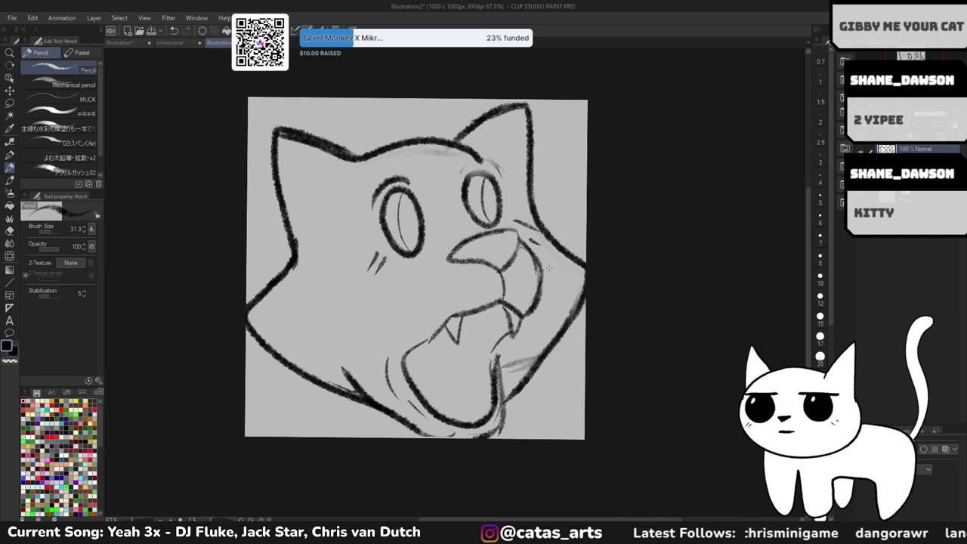
- Hatch both pupils and the nose with pencil, and darken the brow arc over the eye nearest the muzzle
{"action": "left_click_drag", "start_coordinate": [468, 178], "coordinate": [491, 225]}
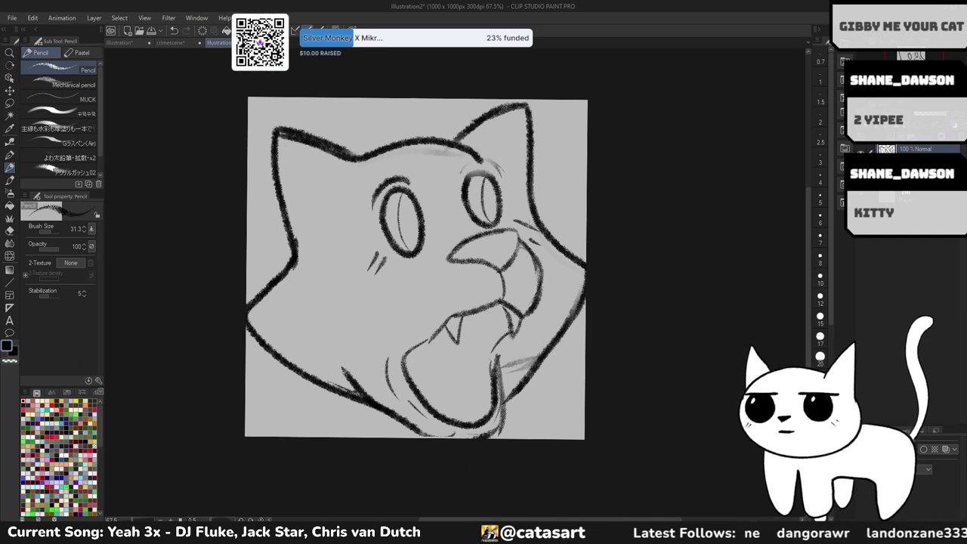
{"action": "left_click_drag", "start_coordinate": [492, 160], "coordinate": [462, 177]}
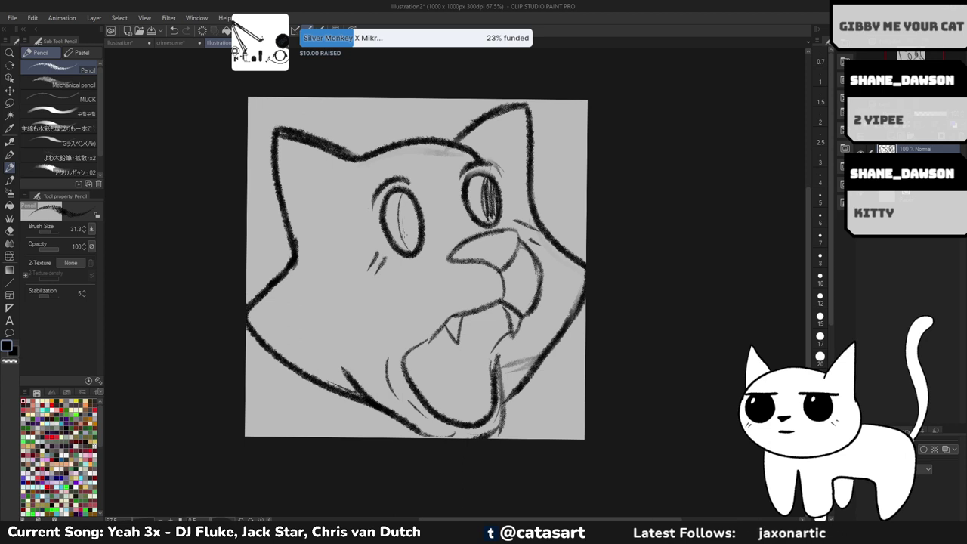
{"action": "left_click_drag", "start_coordinate": [407, 193], "coordinate": [406, 246]}
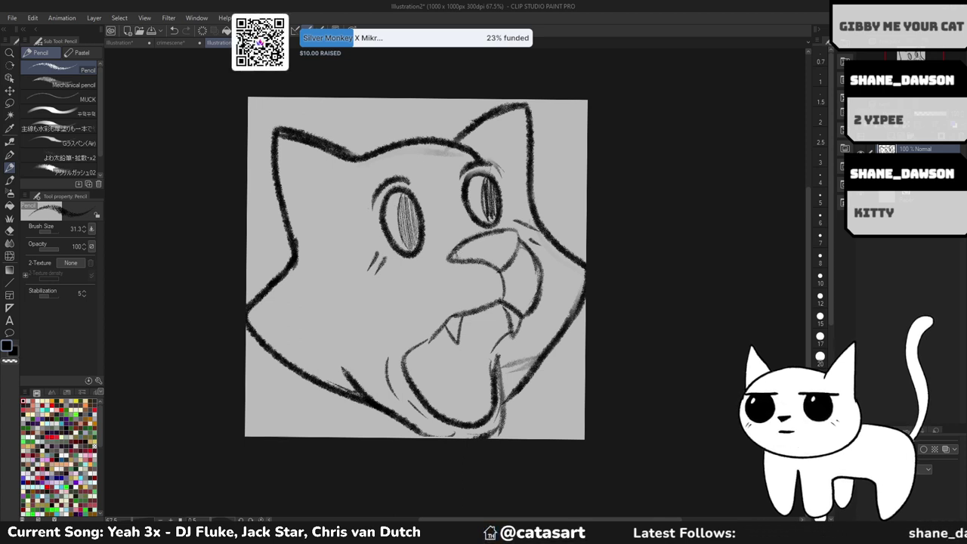
{"action": "left_click_drag", "start_coordinate": [473, 244], "coordinate": [474, 259]}
{"action": "left_click_drag", "start_coordinate": [488, 237], "coordinate": [485, 266]}
{"action": "left_click_drag", "start_coordinate": [496, 229], "coordinate": [488, 265]}
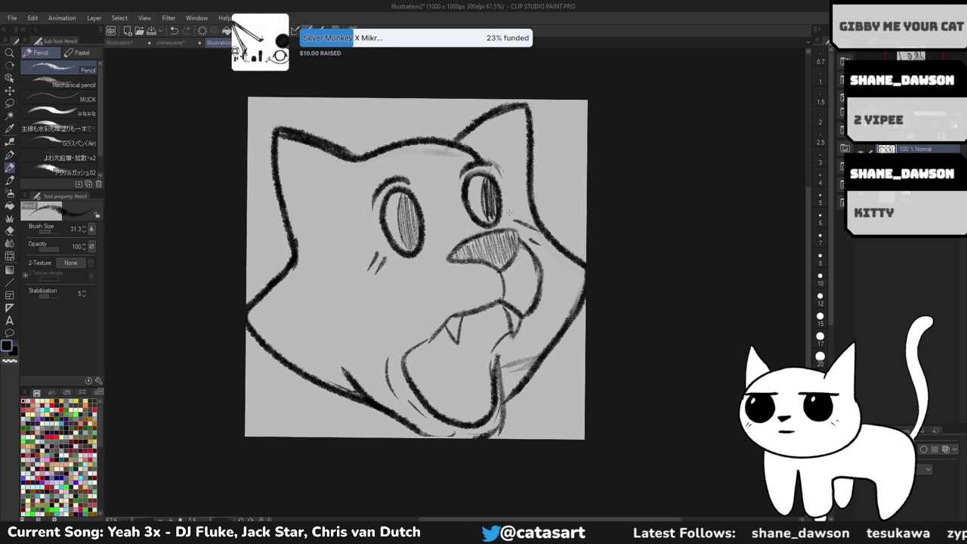
- Draw two lower fangs and the tongue edge inside the open mouth, and hatch the dark throat area beside the tongue
{"action": "mouse_move", "coordinate": [510, 332]}
{"action": "left_mouse_down"}
{"action": "mouse_move", "coordinate": [493, 379]}
{"action": "mouse_move", "coordinate": [505, 361]}
{"action": "mouse_move", "coordinate": [458, 368]}
{"action": "mouse_move", "coordinate": [472, 382]}
{"action": "left_mouse_up"}
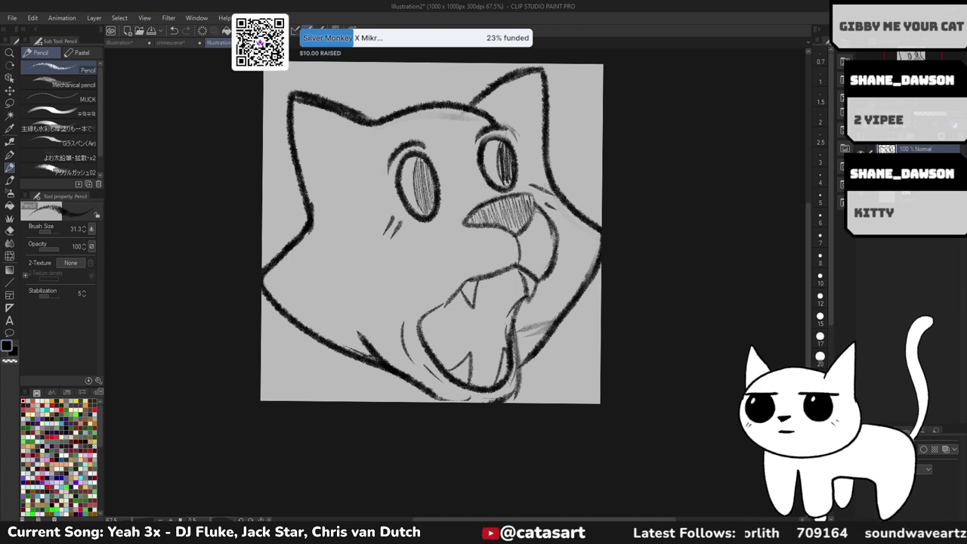
{"action": "mouse_move", "coordinate": [525, 299]}
{"action": "left_mouse_down"}
{"action": "mouse_move", "coordinate": [502, 364]}
{"action": "mouse_move", "coordinate": [511, 345]}
{"action": "left_mouse_up"}
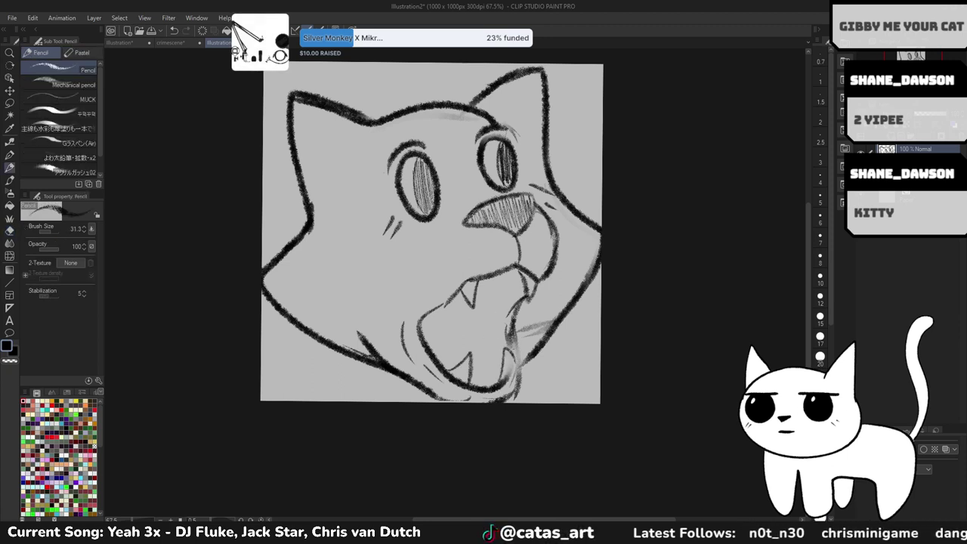
{"action": "left_click_drag", "start_coordinate": [509, 379], "coordinate": [512, 350]}
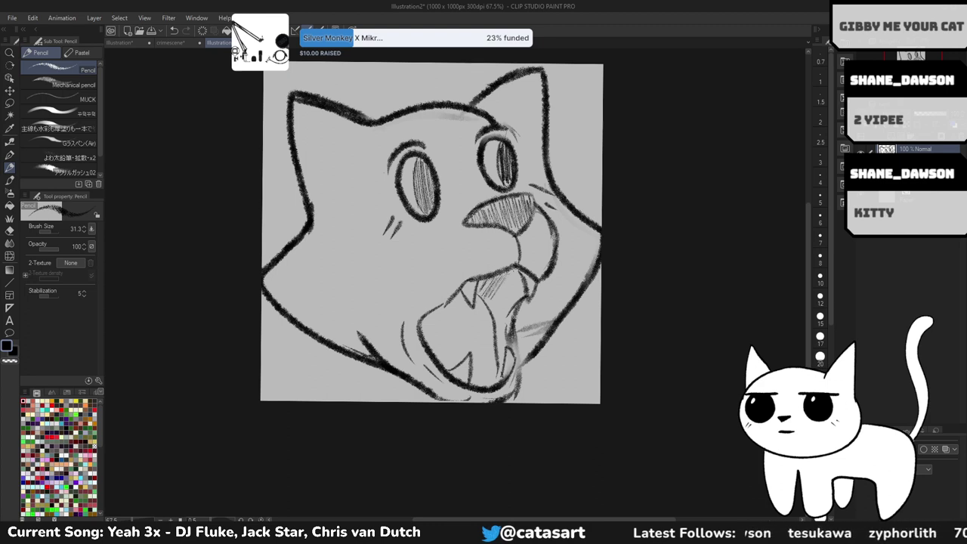
{"action": "mouse_move", "coordinate": [515, 271]}
{"action": "left_mouse_down"}
{"action": "mouse_move", "coordinate": [490, 305]}
{"action": "mouse_move", "coordinate": [497, 326]}
{"action": "left_mouse_up"}
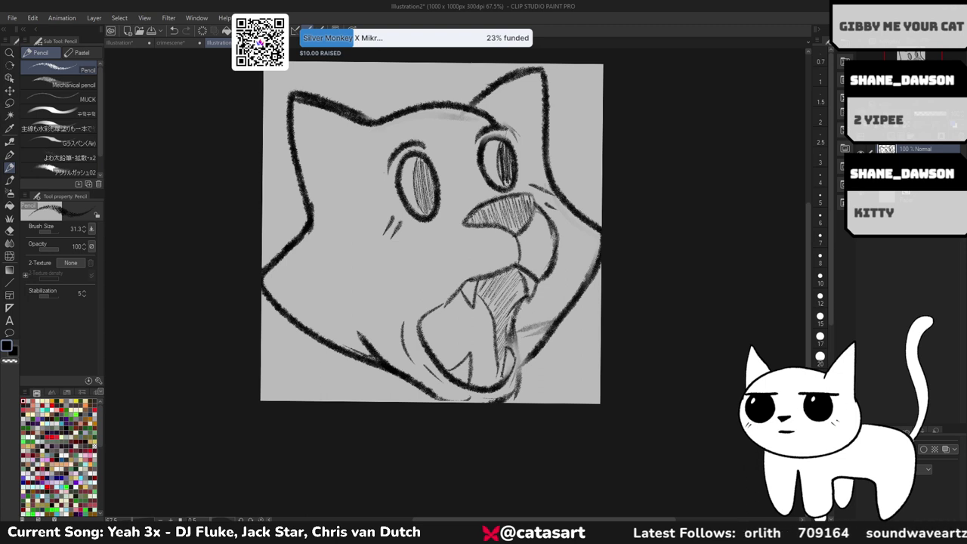
- Close the chin outline below the open mouth and add a centre line on the tongue
{"action": "scroll", "coordinate": [504, 355], "scroll_direction": "down", "scroll_amount": 2}
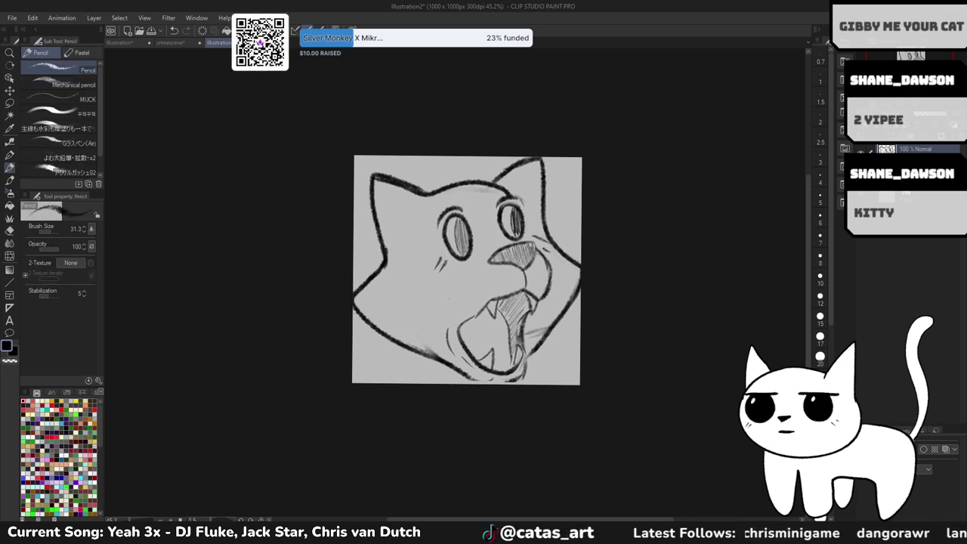
{"action": "left_click_drag", "start_coordinate": [451, 361], "coordinate": [504, 373]}
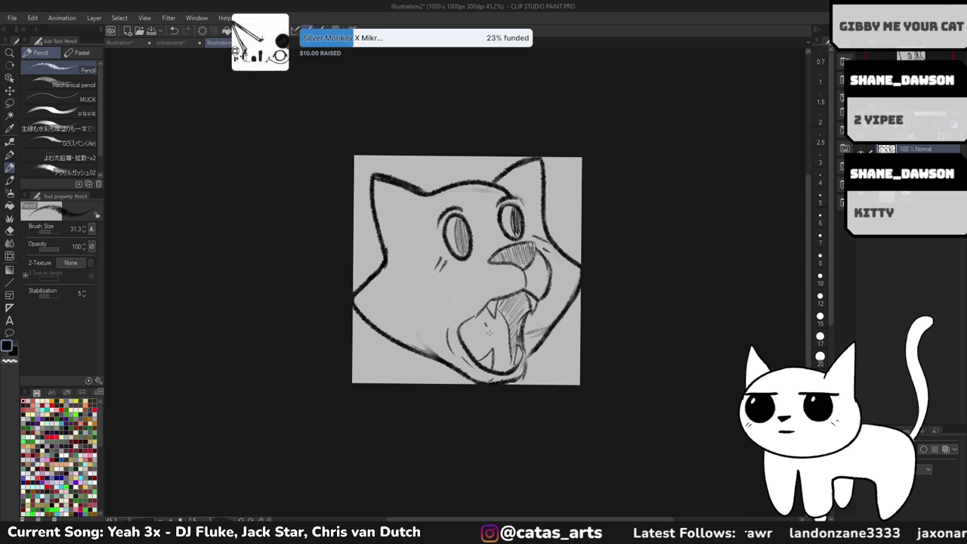
{"action": "left_click_drag", "start_coordinate": [545, 253], "coordinate": [531, 284]}
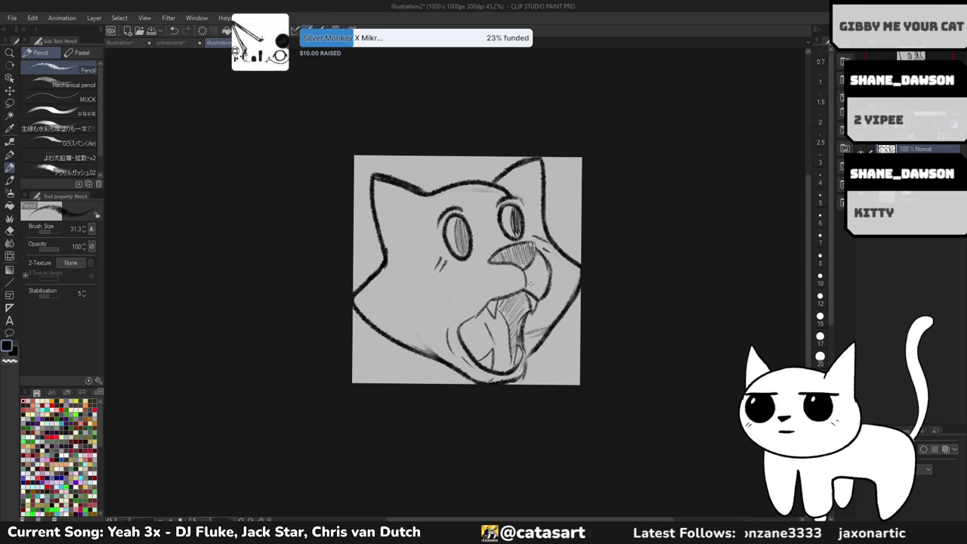
{"action": "scroll", "coordinate": [492, 301], "scroll_direction": "up", "scroll_amount": 5}
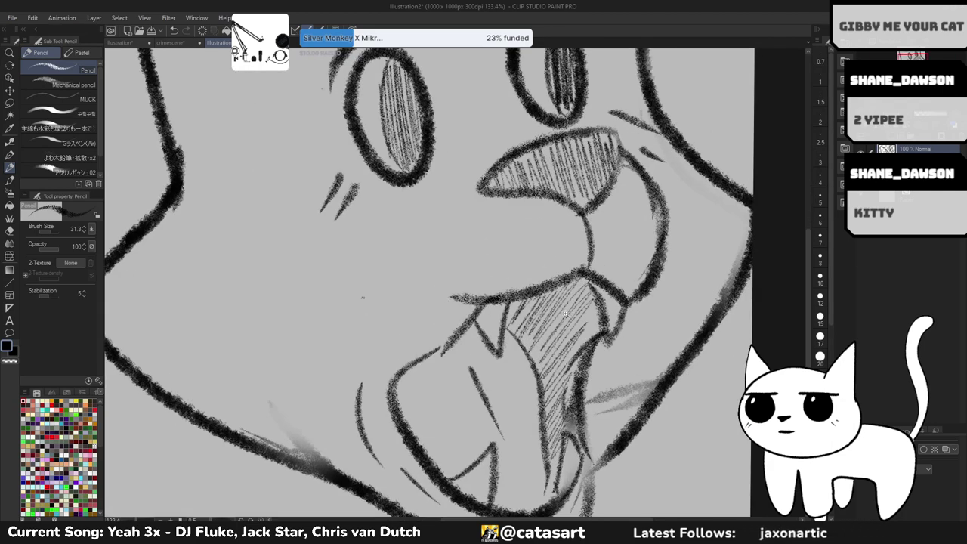
{"action": "scroll", "coordinate": [564, 312], "scroll_direction": "down", "scroll_amount": 5}
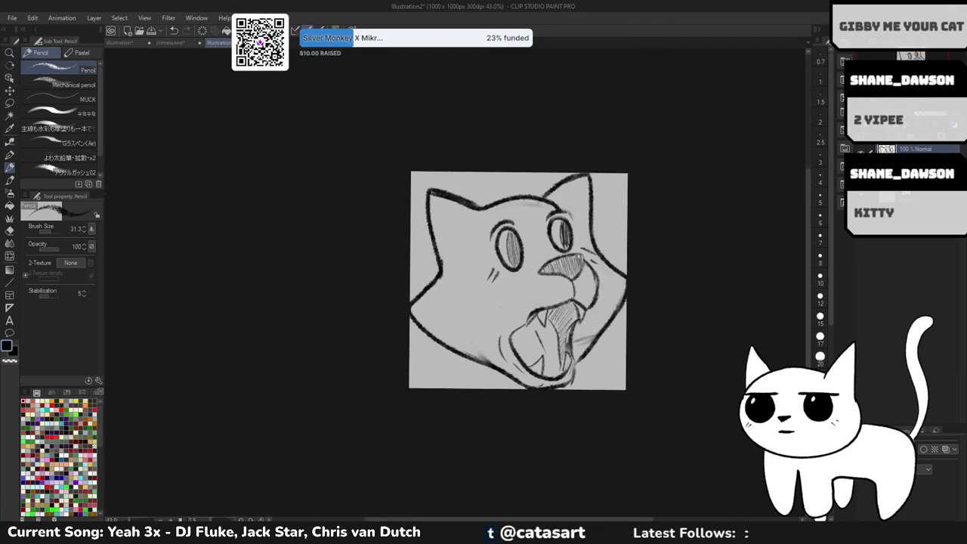
{"action": "scroll", "coordinate": [564, 221], "scroll_direction": "up", "scroll_amount": 2}
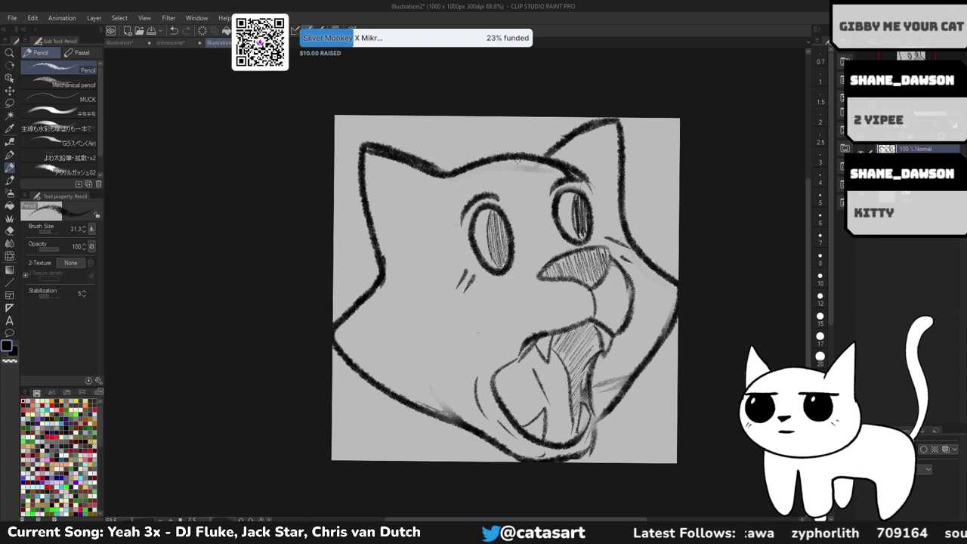
- Select the whole pencil drawing and scale it down to 97 percent, keeping the aspect ratio
{"action": "scroll", "coordinate": [634, 185], "scroll_direction": "down", "scroll_amount": 1}
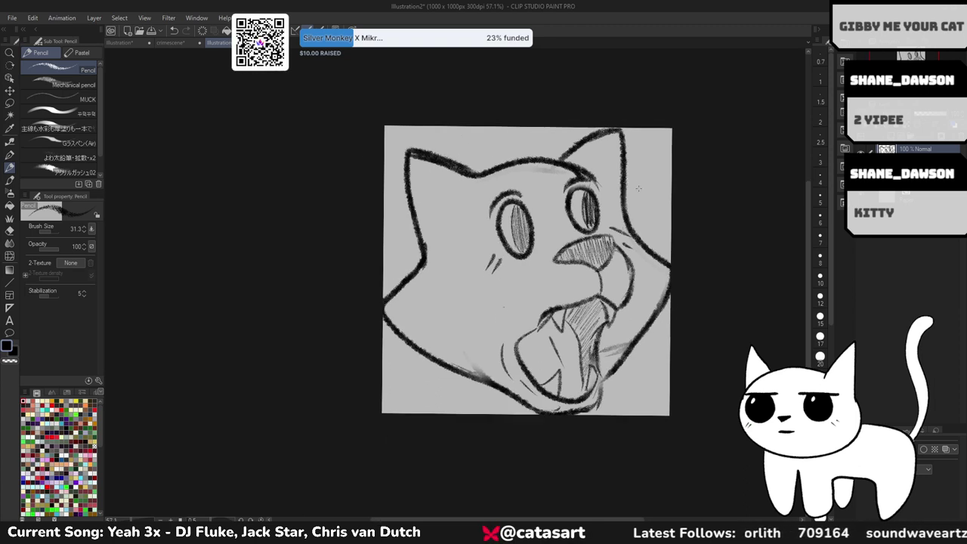
{"action": "key", "text": "m"}
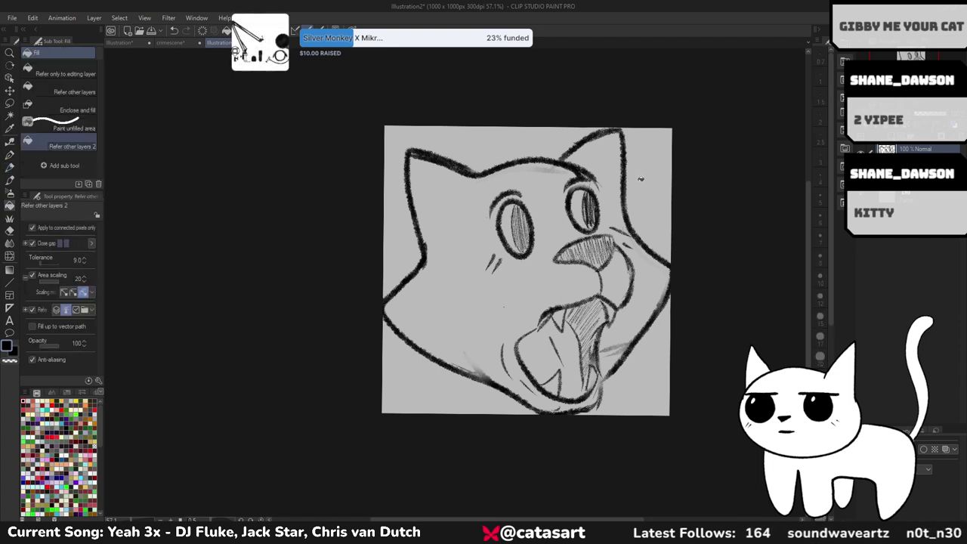
{"action": "mouse_move", "coordinate": [583, 97]}
{"action": "left_mouse_down"}
{"action": "mouse_move", "coordinate": [494, 491]}
{"action": "mouse_move", "coordinate": [597, 60]}
{"action": "mouse_move", "coordinate": [559, 95]}
{"action": "left_mouse_up"}
{"action": "left_click", "coordinate": [563, 432]}
{"action": "left_click_drag", "start_coordinate": [670, 270], "coordinate": [644, 283]}
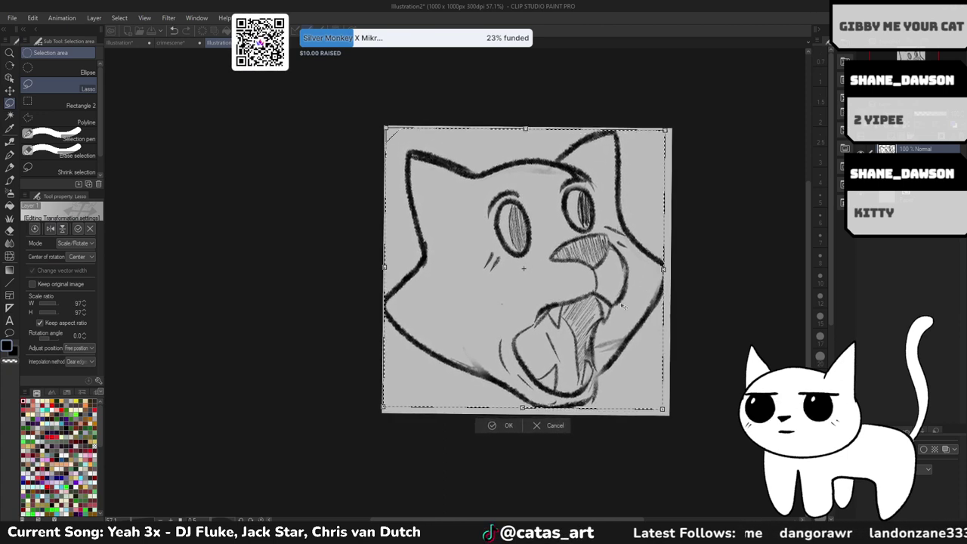
{"action": "left_click", "coordinate": [504, 427]}
{"action": "key", "text": "ctrl+d"}
- Redraw the cheek tip beside the muzzle out to the canvas edge and thicken the chin contour with the pencil
{"action": "key", "text": "p"}
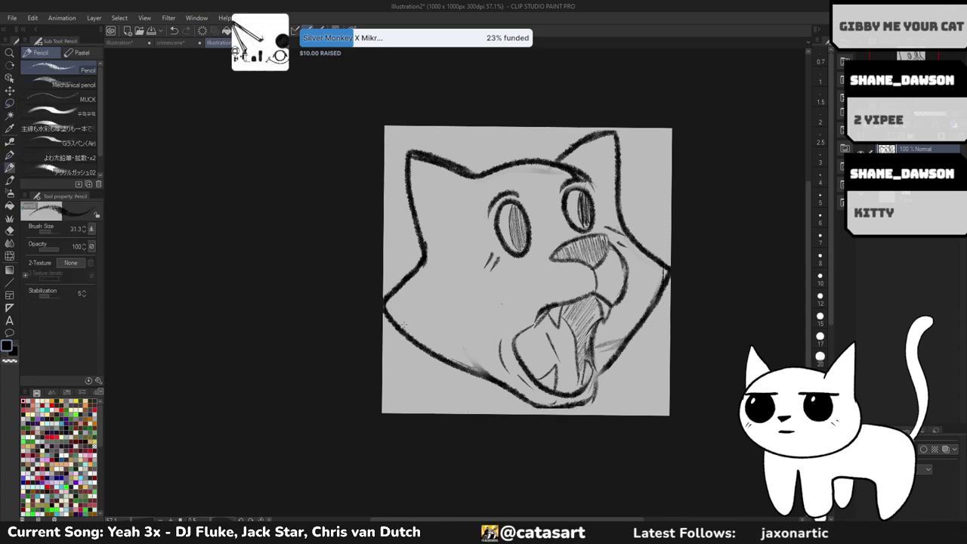
{"action": "left_click_drag", "start_coordinate": [404, 323], "coordinate": [399, 266]}
{"action": "scroll", "coordinate": [521, 355], "scroll_direction": "up", "scroll_amount": 1}
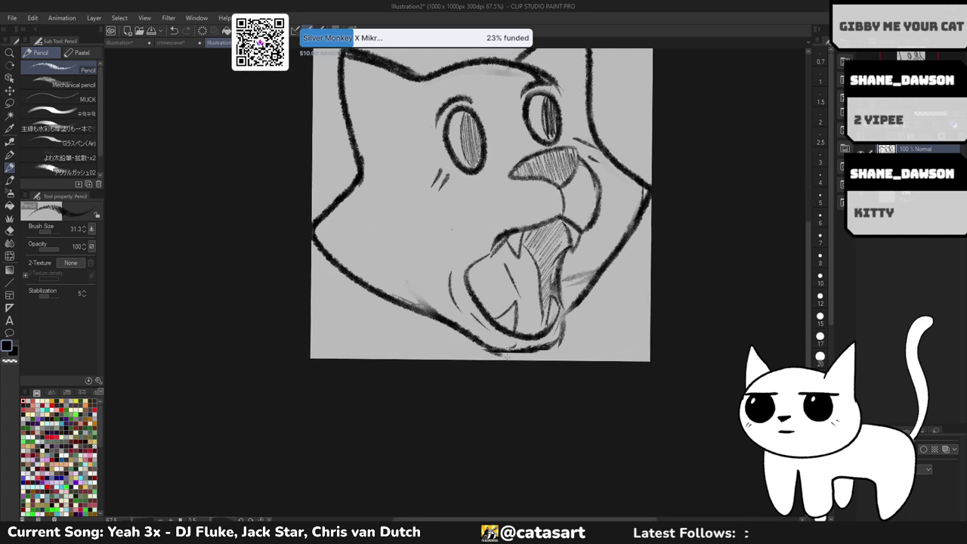
{"action": "scroll", "coordinate": [521, 355], "scroll_direction": "down", "scroll_amount": 2}
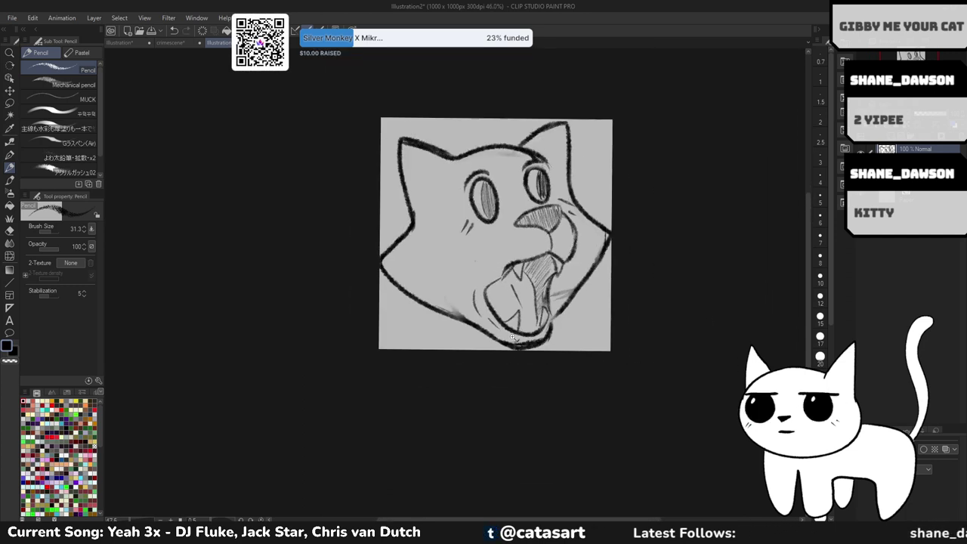
- Lower the pencil drawing layer's opacity to 53 percent and add a new vector layer above it
{"action": "left_click_drag", "start_coordinate": [496, 235], "coordinate": [479, 314]}
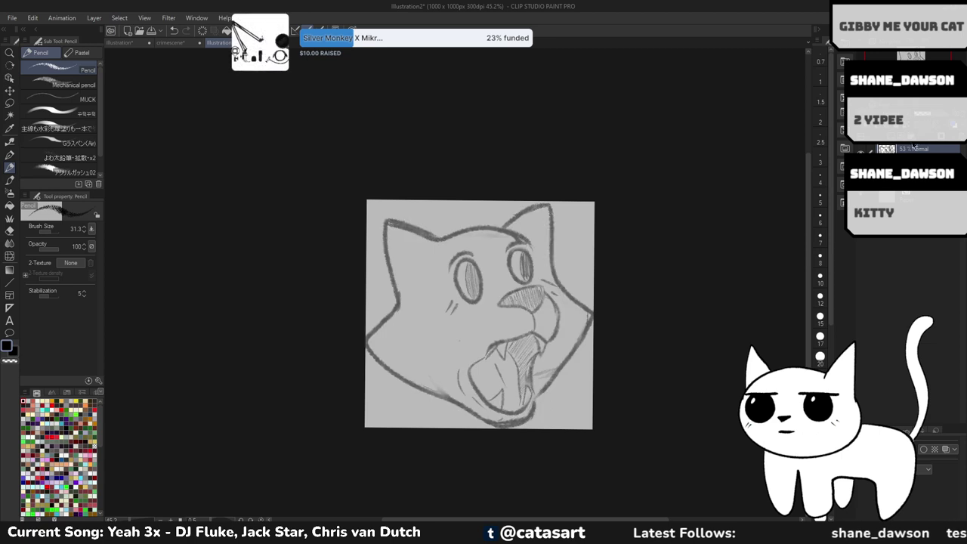
{"action": "key", "text": "ctrl+shift+n"}
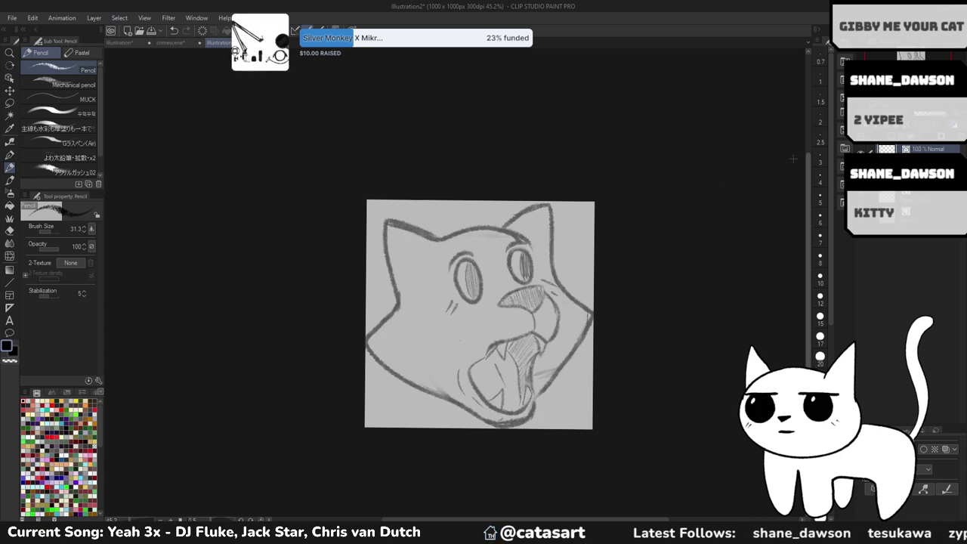
{"action": "key", "text": "p"}
{"action": "left_click_drag", "start_coordinate": [542, 255], "coordinate": [502, 395]}
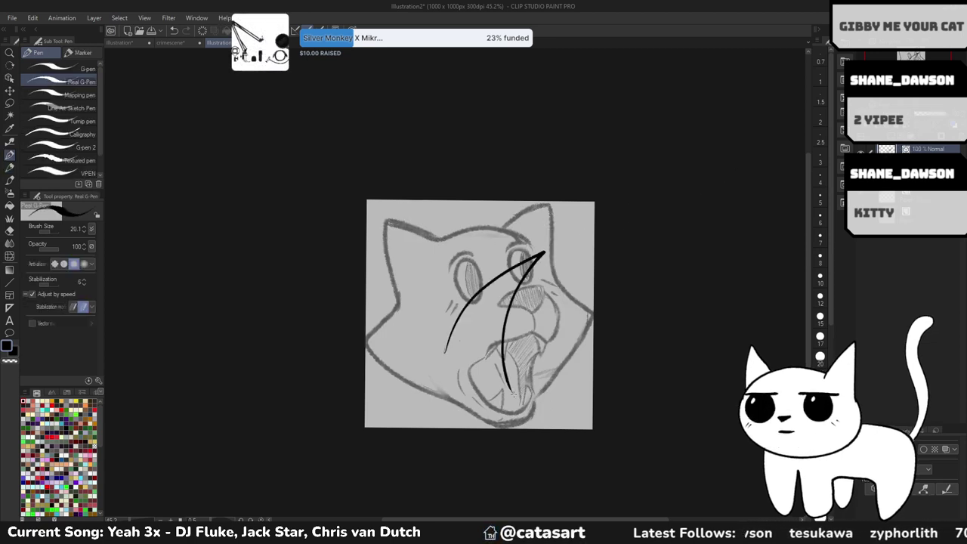
{"action": "key", "text": "ctrl+z"}
{"action": "key", "text": "ctrl+z"}
{"action": "scroll", "coordinate": [425, 355], "scroll_direction": "up", "scroll_amount": 2}
{"action": "left_click_drag", "start_coordinate": [421, 306], "coordinate": [577, 221]}
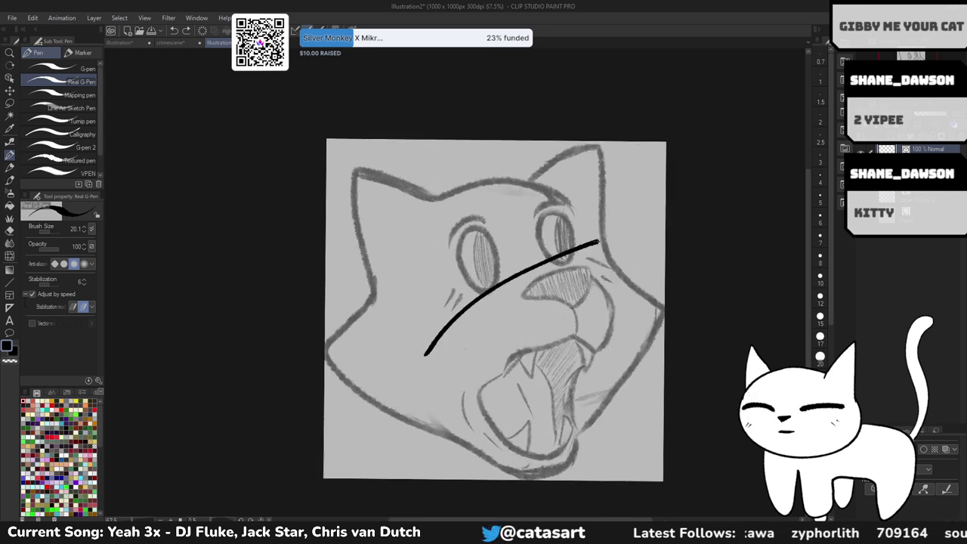
{"action": "key", "text": "ctrl+z"}
- Ink the forehead curve between the ears on the new layer using the G-pen at brush size 19.1
{"action": "left_click", "coordinate": [86, 70]}
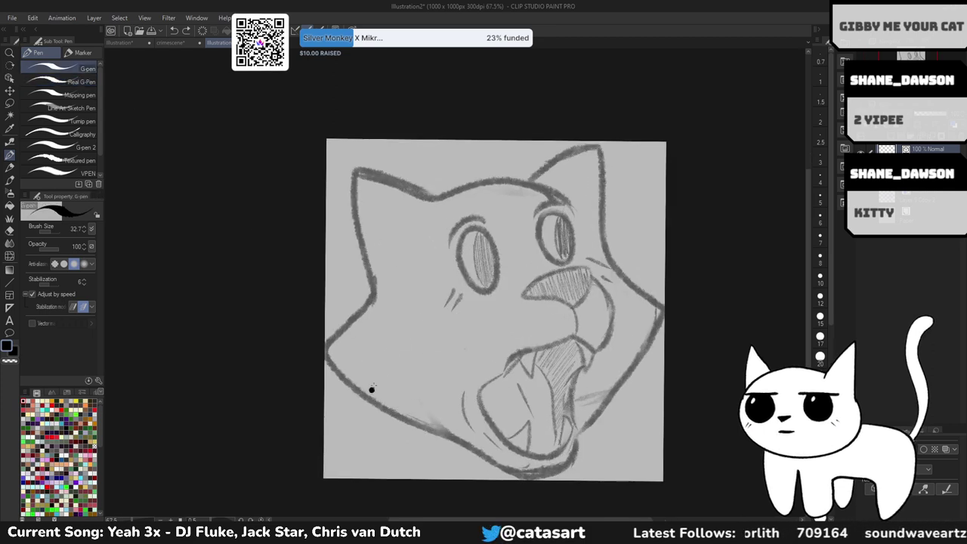
{"action": "mouse_move", "coordinate": [370, 390]}
{"action": "left_mouse_down"}
{"action": "mouse_move", "coordinate": [471, 280]}
{"action": "mouse_move", "coordinate": [538, 256]}
{"action": "left_mouse_up"}
{"action": "key", "text": "ctrl+z"}
{"action": "mouse_move", "coordinate": [567, 204]}
{"action": "left_mouse_down"}
{"action": "mouse_move", "coordinate": [511, 183]}
{"action": "mouse_move", "coordinate": [432, 202]}
{"action": "left_mouse_up"}
{"action": "key", "text": "ctrl+z"}
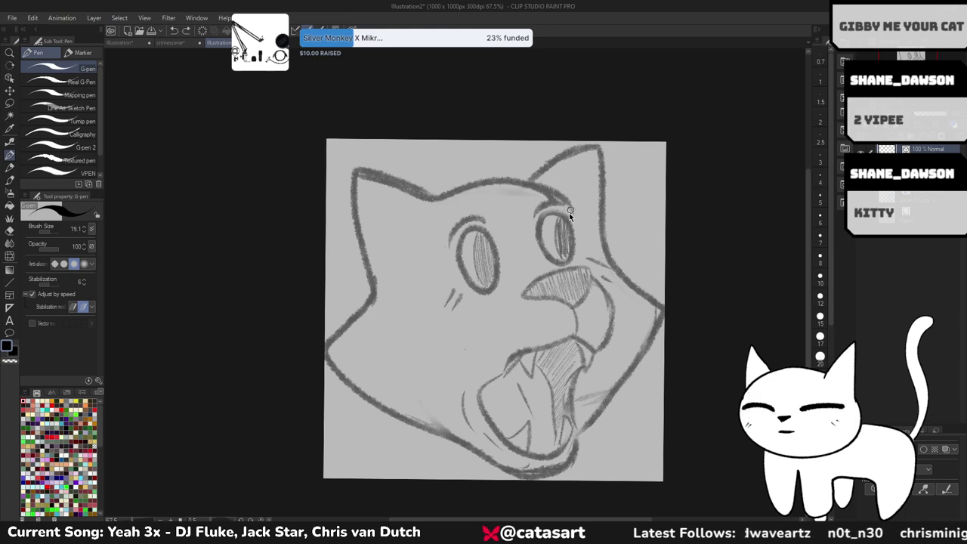
{"action": "mouse_move", "coordinate": [569, 203]}
{"action": "left_mouse_down"}
{"action": "mouse_move", "coordinate": [532, 185]}
{"action": "mouse_move", "coordinate": [429, 202]}
{"action": "left_mouse_up"}
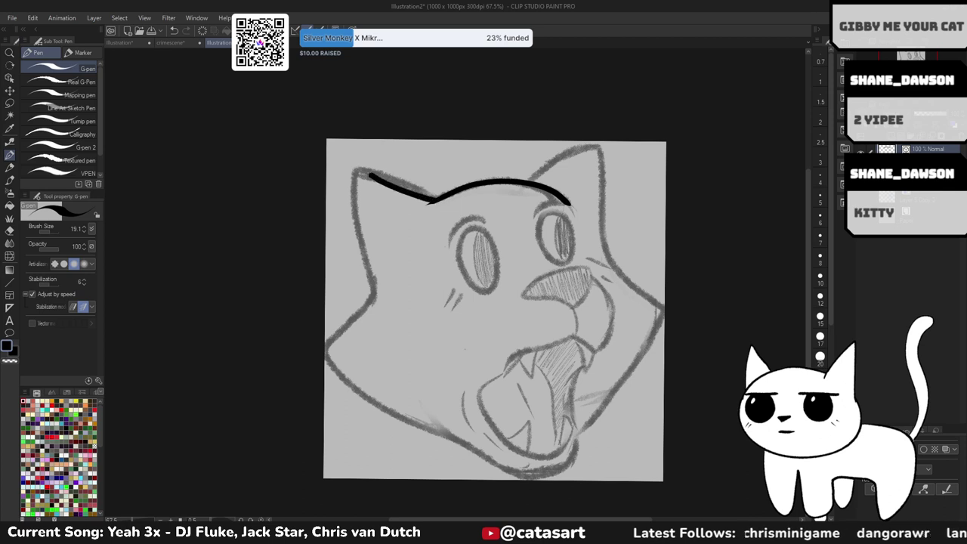
{"action": "left_click_drag", "start_coordinate": [369, 175], "coordinate": [370, 307]}
{"action": "key", "text": "ctrl+z"}
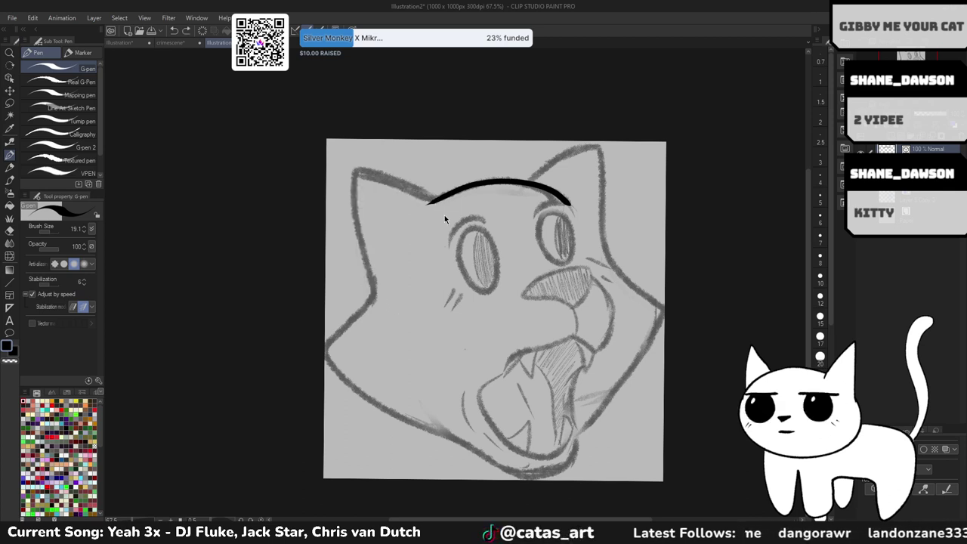
- Undo the forehead curve, then ink the left ear and cheek and continue the outline along the jaw and chin
{"action": "key", "text": "ctrl+z"}
{"action": "mouse_move", "coordinate": [370, 273]}
{"action": "left_mouse_down"}
{"action": "mouse_move", "coordinate": [347, 174]}
{"action": "mouse_move", "coordinate": [398, 176]}
{"action": "mouse_move", "coordinate": [446, 197]}
{"action": "left_mouse_up"}
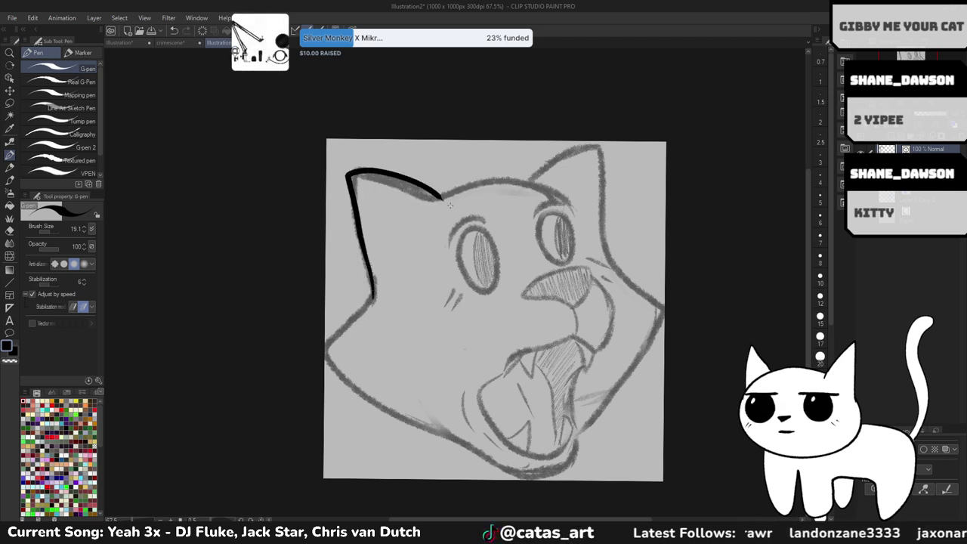
{"action": "key", "text": "ctrl+z"}
{"action": "left_click_drag", "start_coordinate": [373, 174], "coordinate": [445, 197]}
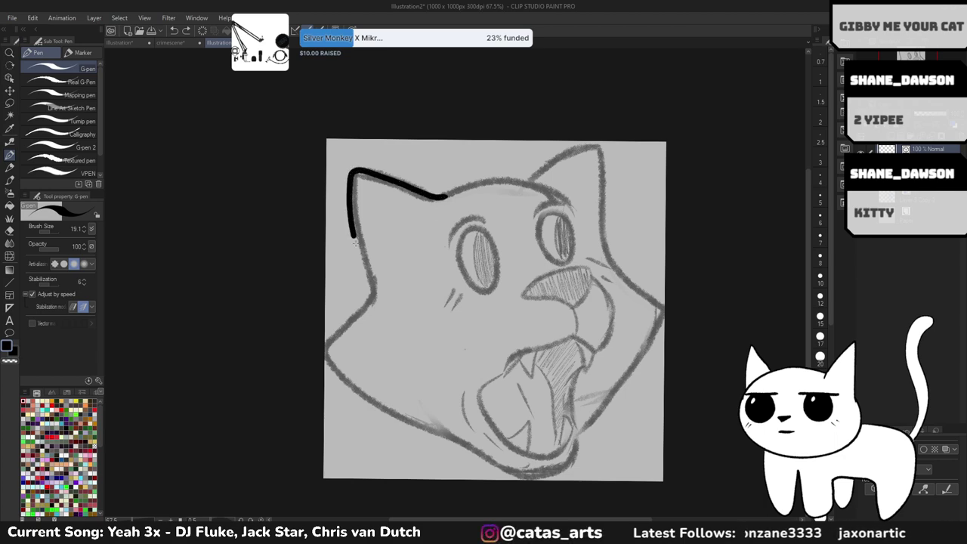
{"action": "mouse_move", "coordinate": [354, 240]}
{"action": "left_mouse_down"}
{"action": "mouse_move", "coordinate": [390, 296]}
{"action": "mouse_move", "coordinate": [428, 222]}
{"action": "left_mouse_up"}
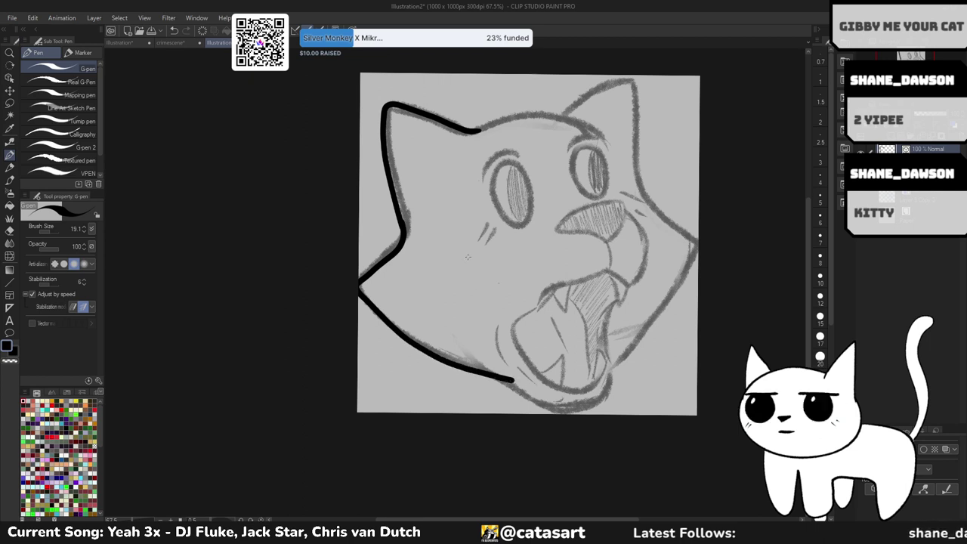
{"action": "left_click_drag", "start_coordinate": [478, 291], "coordinate": [466, 250]}
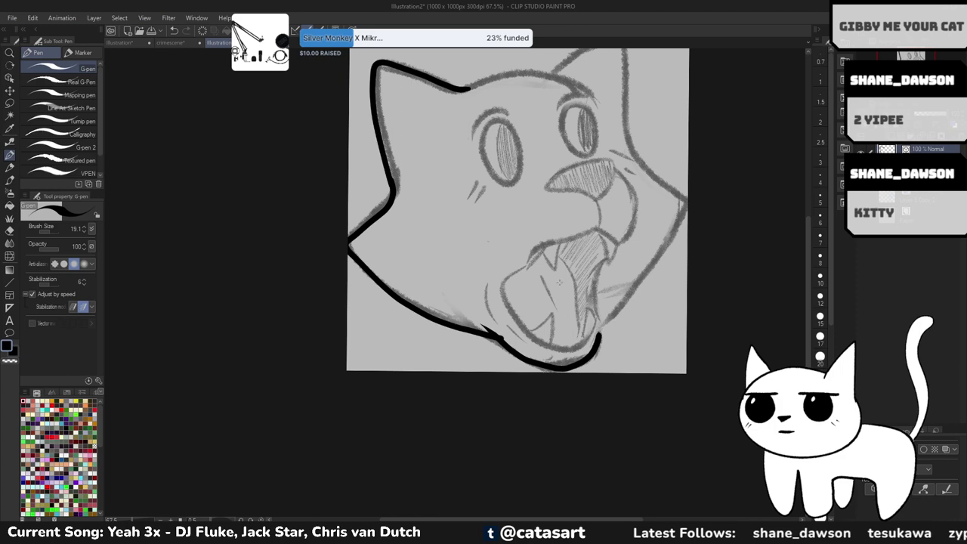
- Trim the overshooting line ends where the jaw meets the chin using the vector eraser
{"action": "key", "text": "e"}
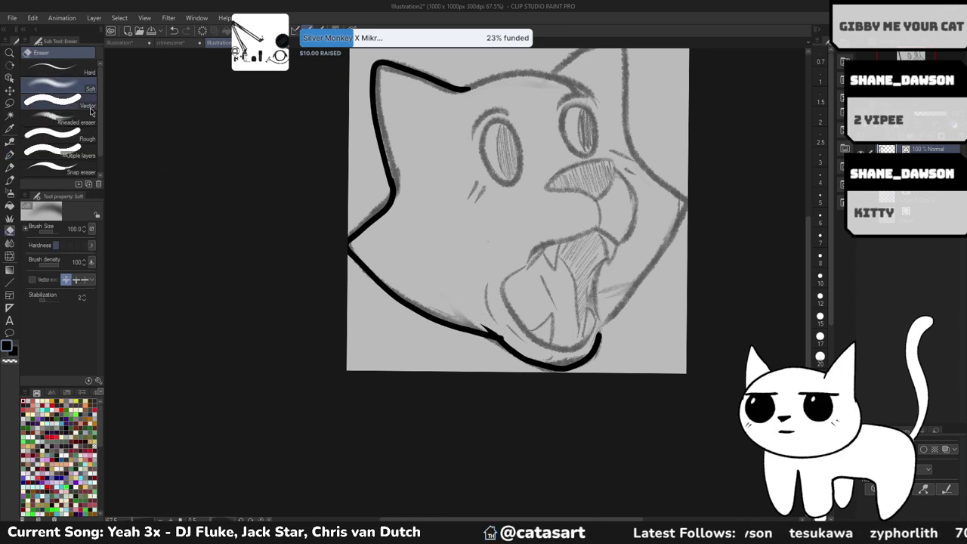
{"action": "left_click", "coordinate": [51, 102]}
{"action": "left_click_drag", "start_coordinate": [482, 320], "coordinate": [484, 322]}
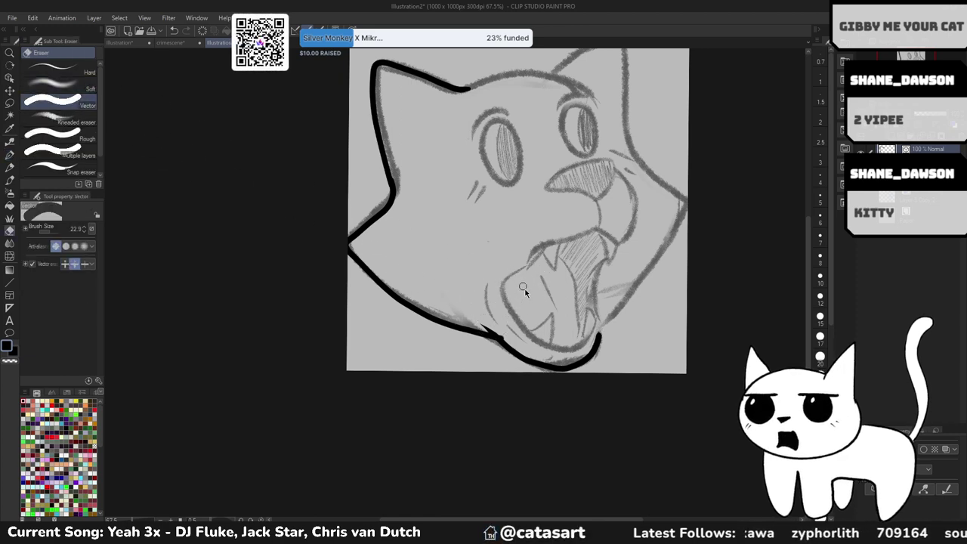
- Ink the right ear and cheek with the G-pen and close the head outline down to the chin
{"action": "key", "text": "p"}
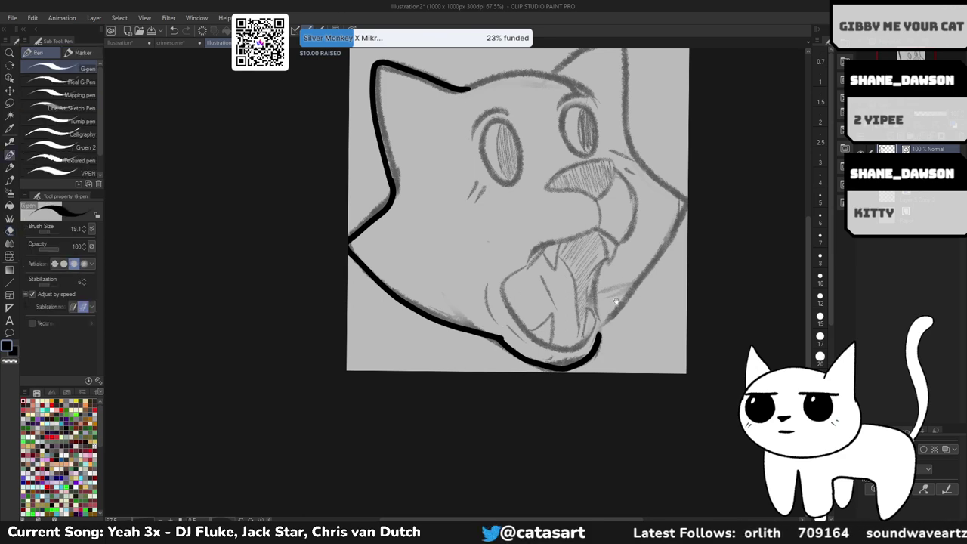
{"action": "left_click_drag", "start_coordinate": [615, 300], "coordinate": [571, 357]}
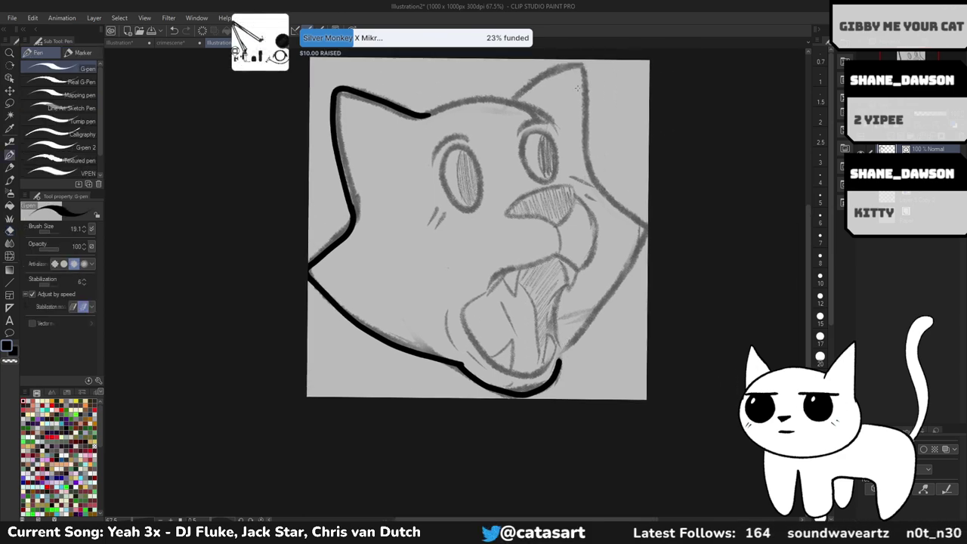
{"action": "left_click_drag", "start_coordinate": [513, 100], "coordinate": [586, 130]}
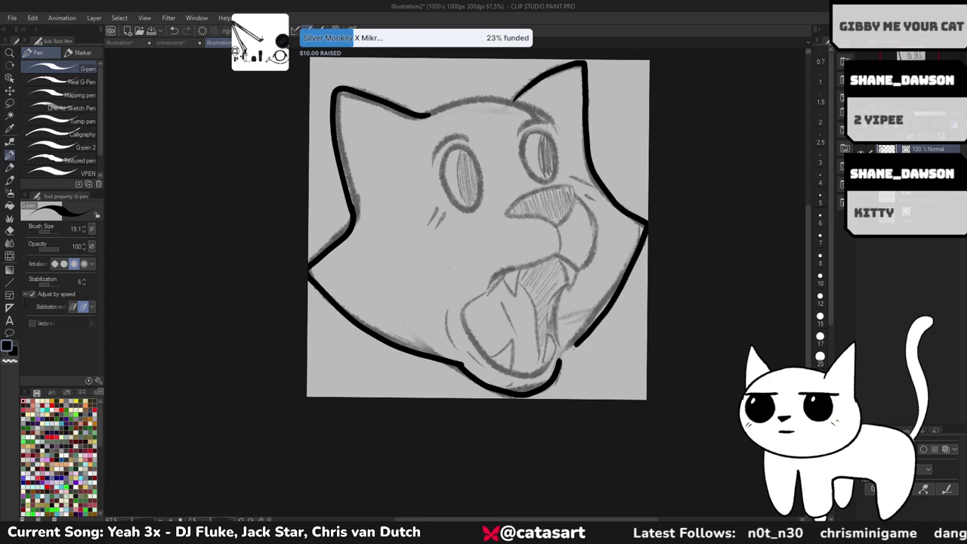
{"action": "left_click_drag", "start_coordinate": [576, 343], "coordinate": [558, 363]}
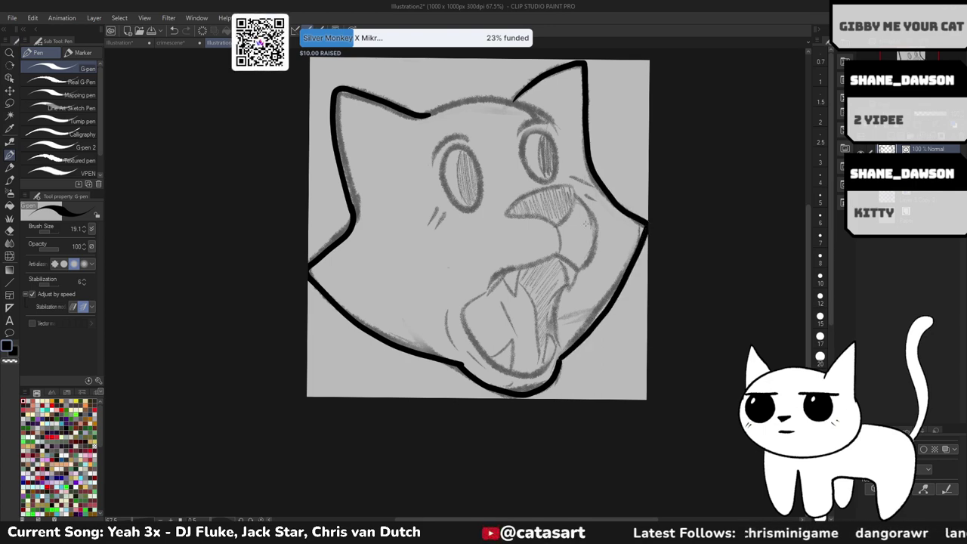
- Ink a closed rounded-triangle outline around the shaded nose, following the pencil sketch
{"action": "scroll", "coordinate": [576, 199], "scroll_direction": "up", "scroll_amount": 3}
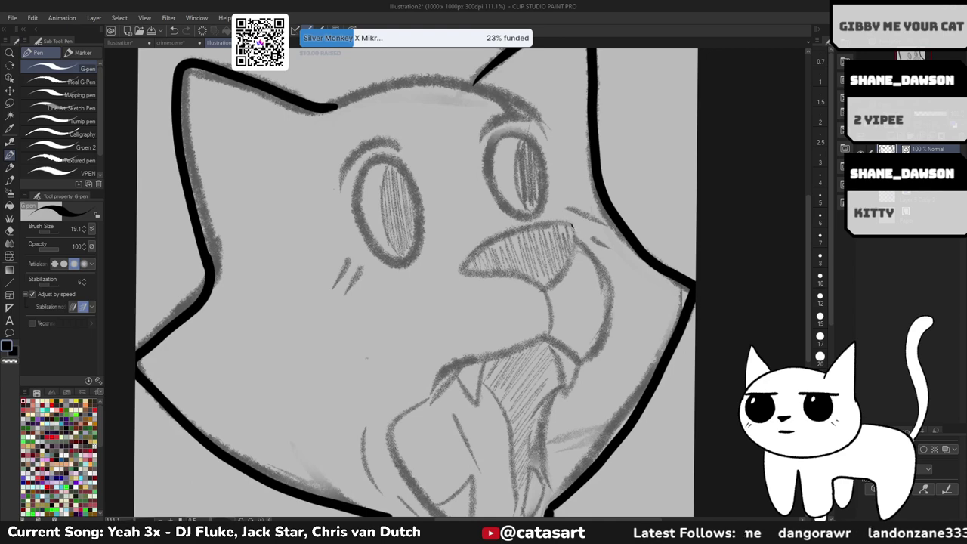
{"action": "mouse_move", "coordinate": [559, 281]}
{"action": "left_mouse_down"}
{"action": "mouse_move", "coordinate": [465, 264]}
{"action": "mouse_move", "coordinate": [484, 242]}
{"action": "mouse_move", "coordinate": [573, 226]}
{"action": "mouse_move", "coordinate": [565, 266]}
{"action": "mouse_move", "coordinate": [544, 288]}
{"action": "left_mouse_up"}
{"action": "key", "text": "ctrl+z"}
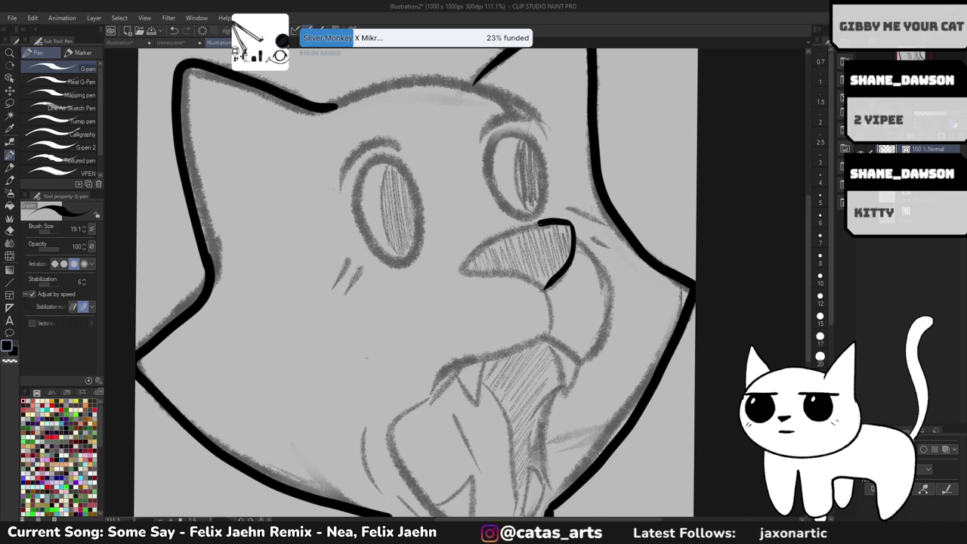
{"action": "mouse_move", "coordinate": [541, 223]}
{"action": "left_mouse_down"}
{"action": "mouse_move", "coordinate": [507, 232]}
{"action": "mouse_move", "coordinate": [461, 274]}
{"action": "left_mouse_up"}
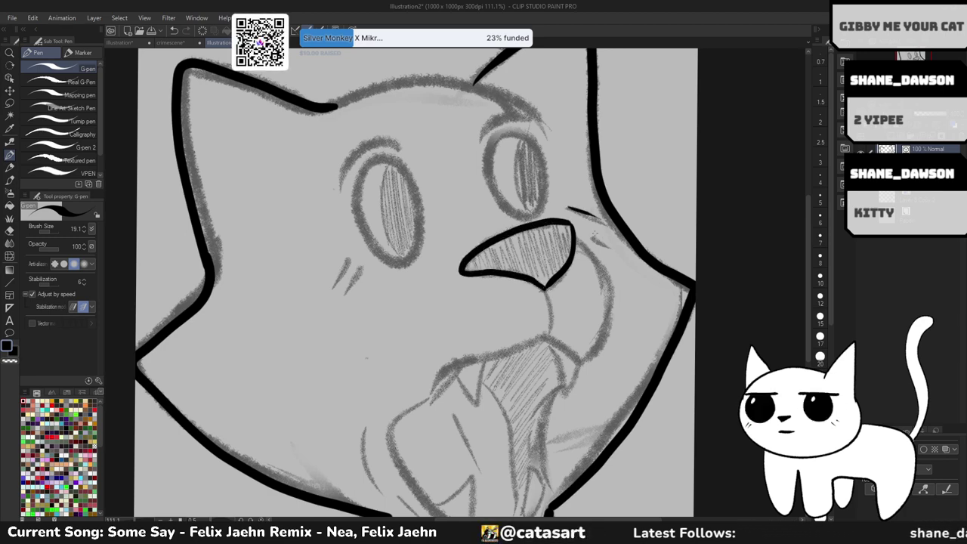
- Ink two short tapered cheek marks on each side of the face, beside the nose and below the left eye
{"action": "key", "text": "ctrl+z"}
{"action": "mouse_move", "coordinate": [567, 209]}
{"action": "left_mouse_down"}
{"action": "mouse_move", "coordinate": [601, 220]}
{"action": "mouse_move", "coordinate": [609, 244]}
{"action": "left_mouse_up"}
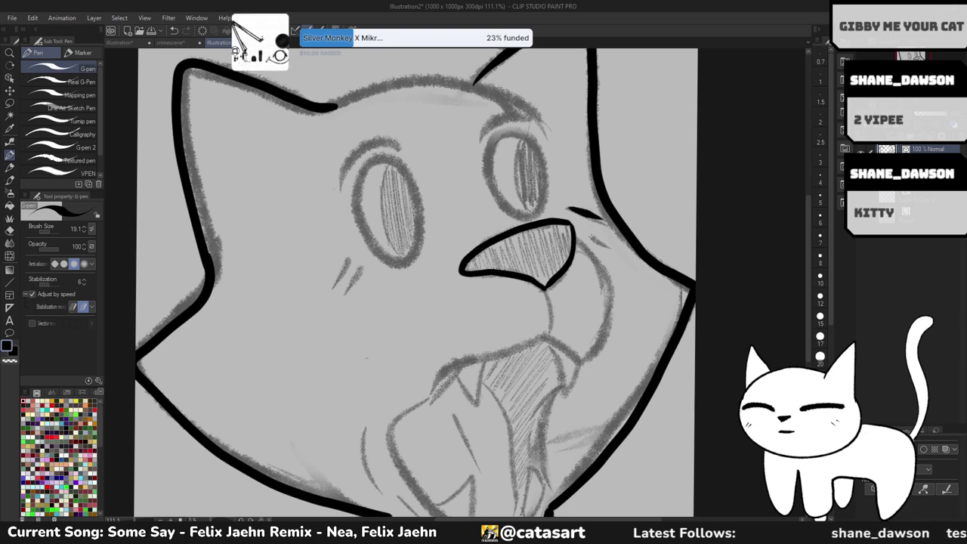
{"action": "left_click_drag", "start_coordinate": [347, 260], "coordinate": [334, 287]}
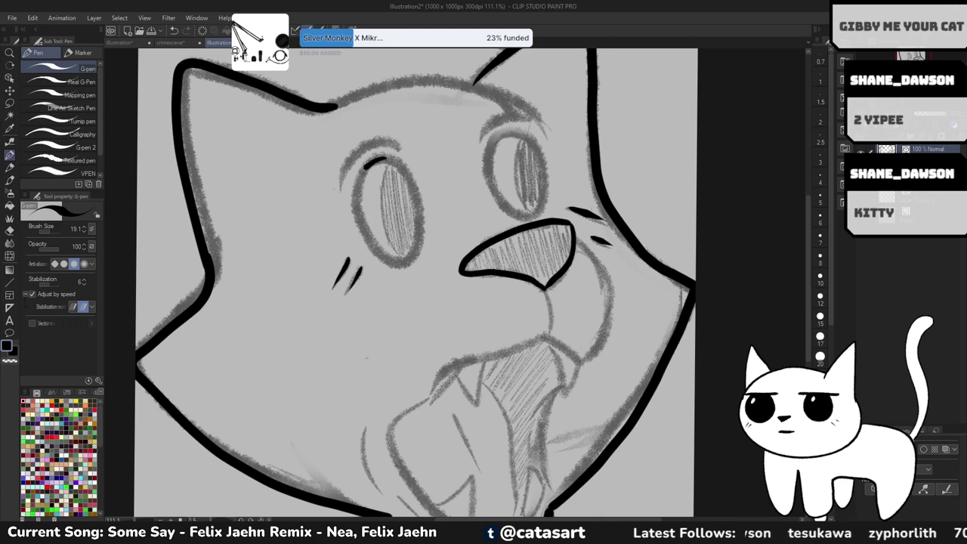
- Ink the left eye as a closed oval, undoing the uneven attempts
{"action": "key", "text": "ctrl+z"}
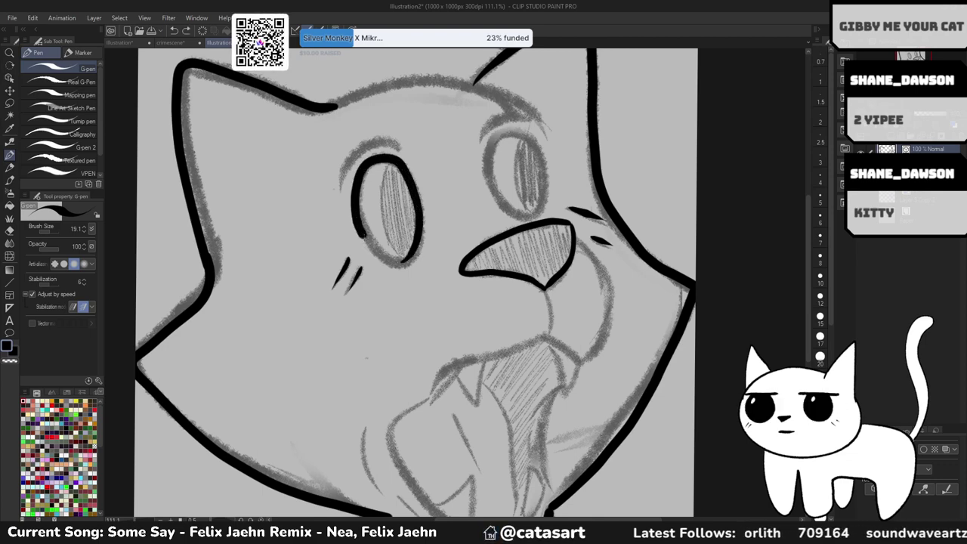
{"action": "key", "text": "ctrl+z"}
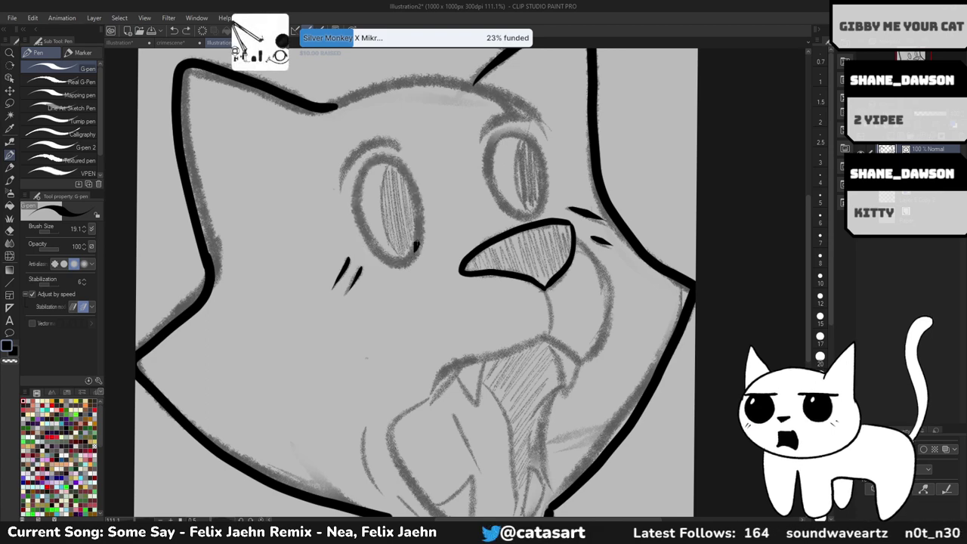
{"action": "mouse_move", "coordinate": [419, 248]}
{"action": "left_mouse_down"}
{"action": "mouse_move", "coordinate": [416, 198]}
{"action": "mouse_move", "coordinate": [396, 161]}
{"action": "left_mouse_up"}
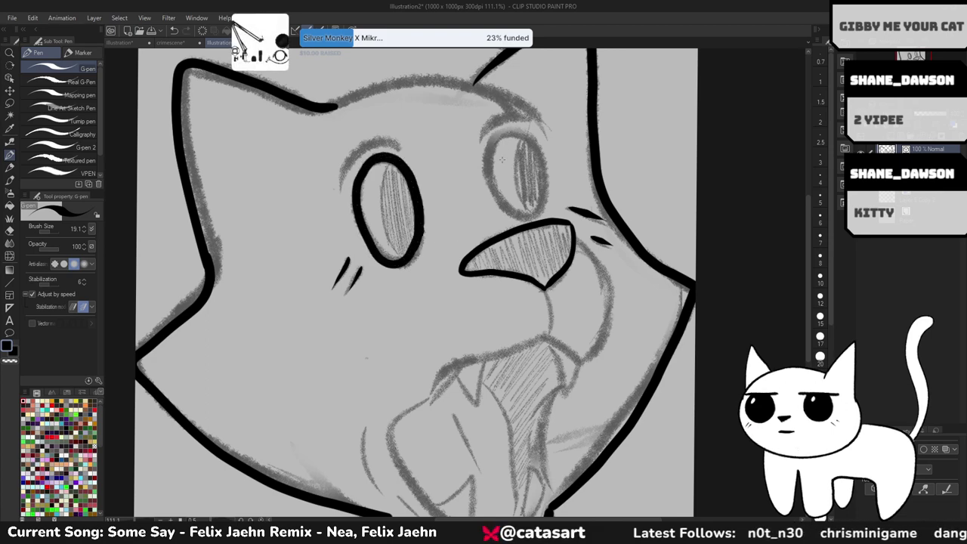
- Ink the right eye as a closed oval, undoing the unsatisfactory strokes
{"action": "mouse_move", "coordinate": [522, 138]}
{"action": "left_mouse_down"}
{"action": "mouse_move", "coordinate": [496, 145]}
{"action": "mouse_move", "coordinate": [501, 205]}
{"action": "mouse_move", "coordinate": [529, 217]}
{"action": "mouse_move", "coordinate": [542, 197]}
{"action": "mouse_move", "coordinate": [544, 175]}
{"action": "mouse_move", "coordinate": [522, 132]}
{"action": "mouse_move", "coordinate": [498, 139]}
{"action": "mouse_move", "coordinate": [504, 157]}
{"action": "mouse_move", "coordinate": [488, 154]}
{"action": "mouse_move", "coordinate": [491, 184]}
{"action": "mouse_move", "coordinate": [495, 196]}
{"action": "mouse_move", "coordinate": [540, 201]}
{"action": "left_mouse_up"}
{"action": "key", "text": "ctrl+z"}
{"action": "key", "text": "ctrl+z"}
{"action": "key", "text": "ctrl+z"}
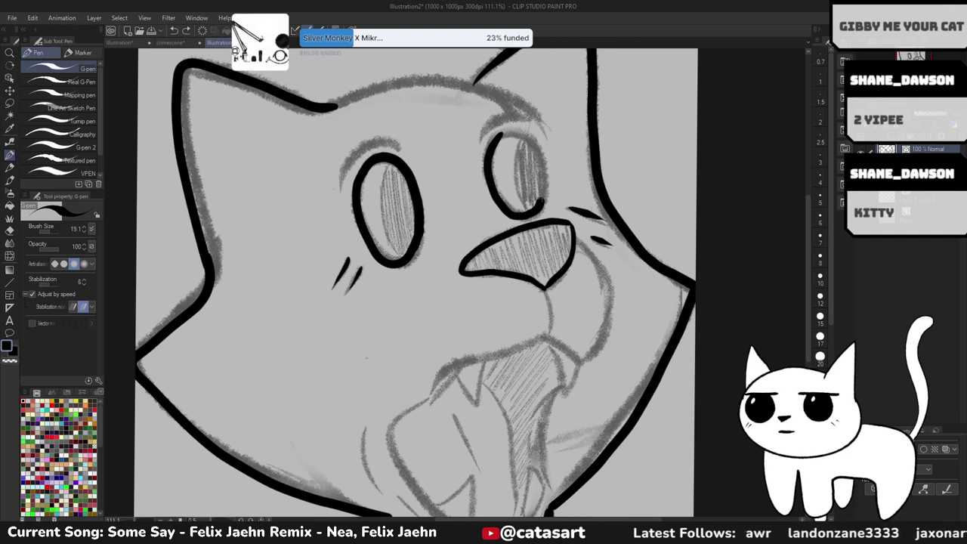
{"action": "mouse_move", "coordinate": [537, 148]}
{"action": "left_mouse_down"}
{"action": "mouse_move", "coordinate": [518, 126]}
{"action": "mouse_move", "coordinate": [491, 143]}
{"action": "left_mouse_up"}
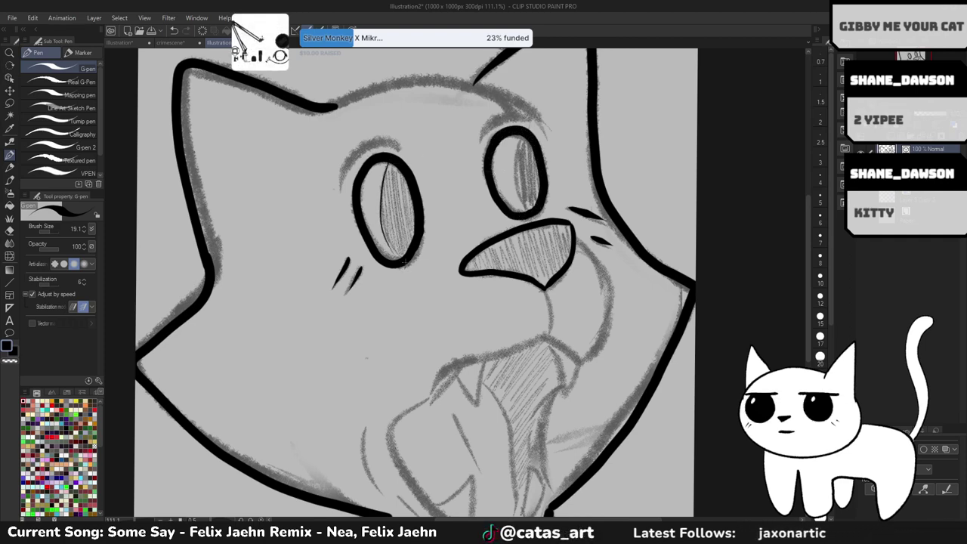
- Ink a thin curved pupil edge inside each eye along the border of the shaded area
{"action": "key", "text": "ctrl+z"}
{"action": "mouse_move", "coordinate": [386, 165]}
{"action": "left_mouse_down"}
{"action": "mouse_move", "coordinate": [382, 189]}
{"action": "mouse_move", "coordinate": [399, 255]}
{"action": "left_mouse_up"}
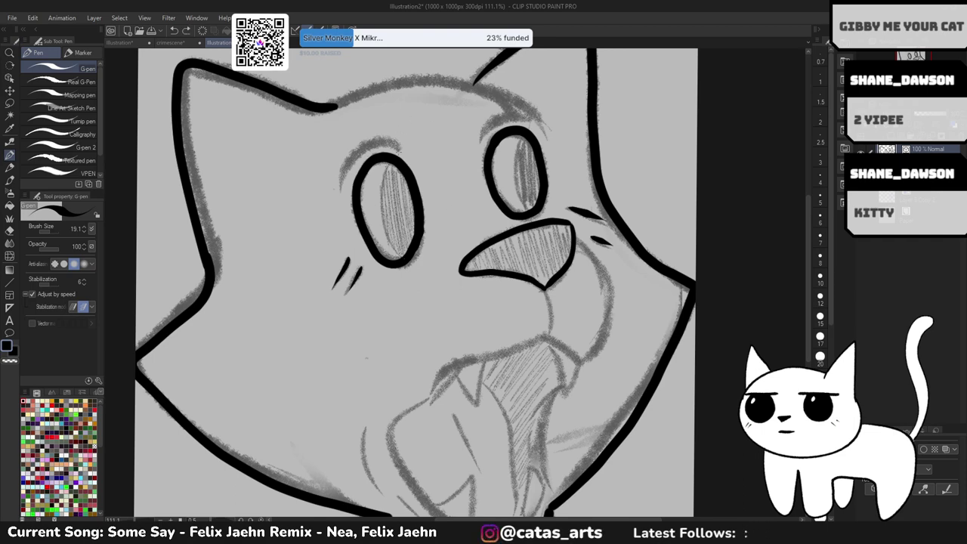
{"action": "scroll", "coordinate": [416, 249], "scroll_direction": "down", "scroll_amount": 3}
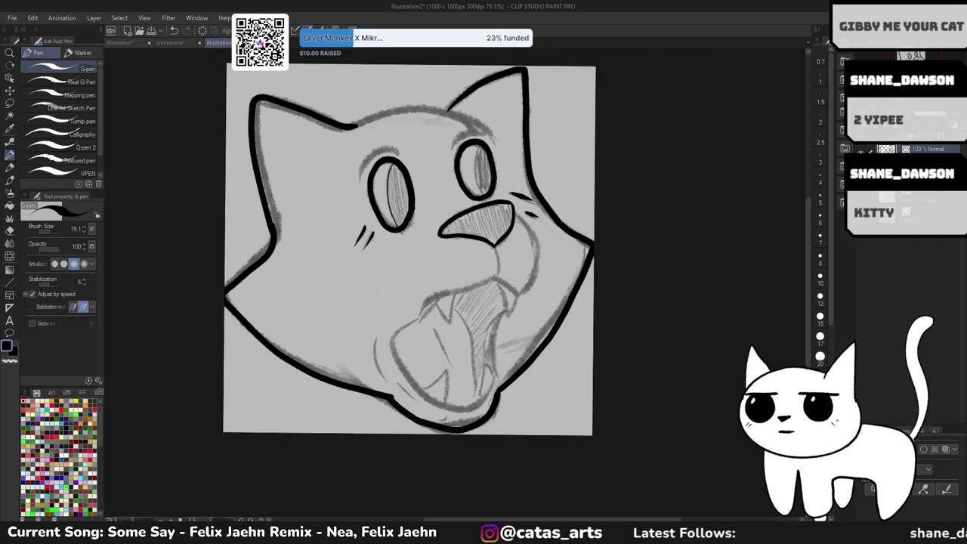
{"action": "scroll", "coordinate": [481, 151], "scroll_direction": "up", "scroll_amount": 3}
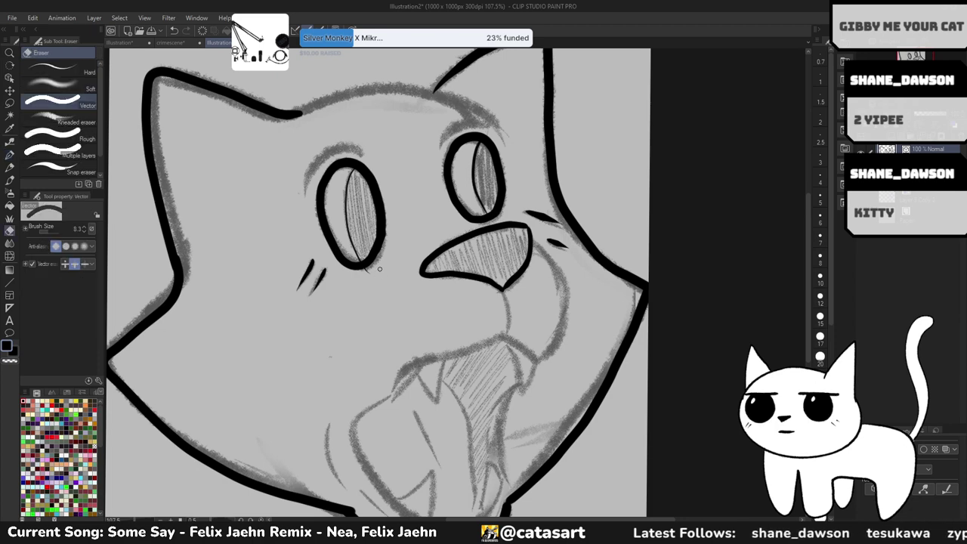
{"action": "scroll", "coordinate": [554, 220], "scroll_direction": "down", "scroll_amount": 2}
{"action": "scroll", "coordinate": [555, 220], "scroll_direction": "up", "scroll_amount": 2}
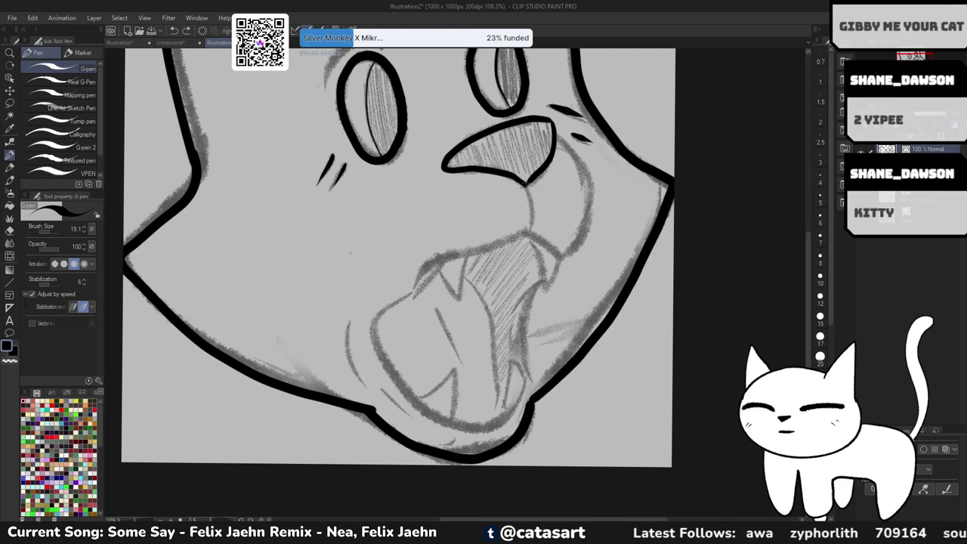
- Ink the muzzle's outer curve, the line beneath the nose and the short right section of the upper lip
{"action": "mouse_move", "coordinate": [579, 155]}
{"action": "left_mouse_down"}
{"action": "mouse_move", "coordinate": [564, 260]}
{"action": "mouse_move", "coordinate": [445, 257]}
{"action": "mouse_move", "coordinate": [411, 290]}
{"action": "mouse_move", "coordinate": [438, 258]}
{"action": "mouse_move", "coordinate": [552, 188]}
{"action": "left_mouse_up"}
{"action": "key", "text": "ctrl+z"}
{"action": "key", "text": "ctrl+z"}
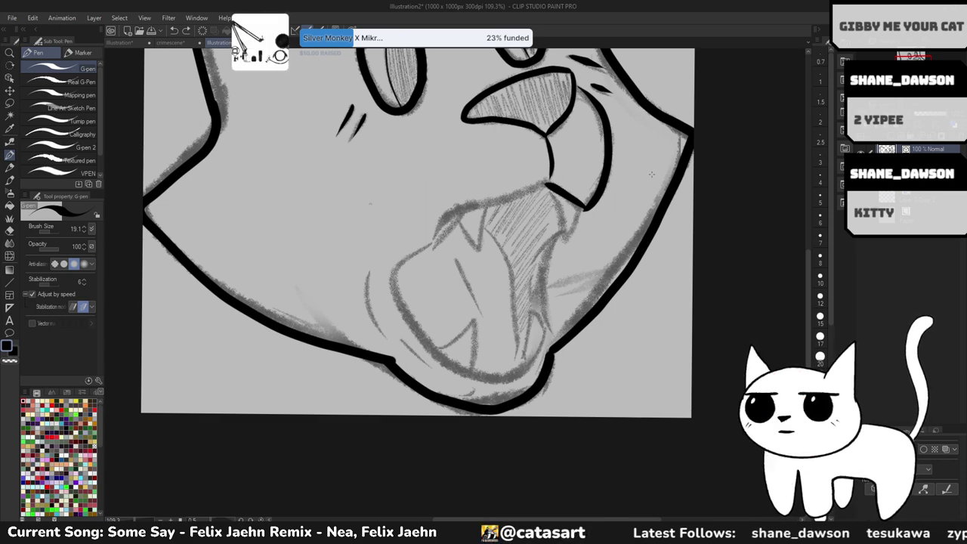
- Ink the upper edge of the open mouth from below the nose to the left mouth corner
{"action": "scroll", "coordinate": [542, 192], "scroll_direction": "up", "scroll_amount": 3}
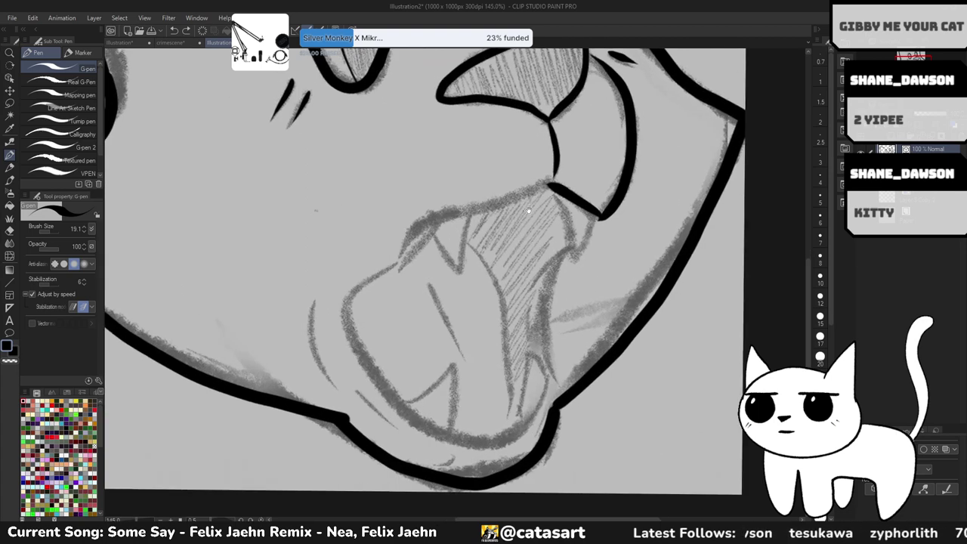
{"action": "mouse_move", "coordinate": [593, 157]}
{"action": "left_mouse_down"}
{"action": "mouse_move", "coordinate": [481, 193]}
{"action": "mouse_move", "coordinate": [444, 229]}
{"action": "left_mouse_up"}
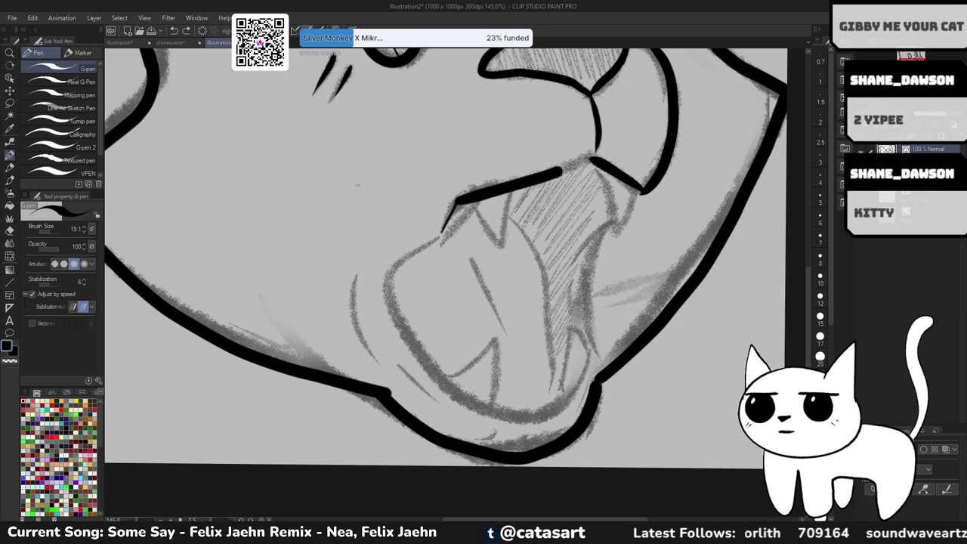
{"action": "mouse_move", "coordinate": [444, 229]}
{"action": "left_mouse_down"}
{"action": "mouse_move", "coordinate": [472, 195]}
{"action": "mouse_move", "coordinate": [595, 159]}
{"action": "left_mouse_up"}
{"action": "key", "text": "ctrl+z"}
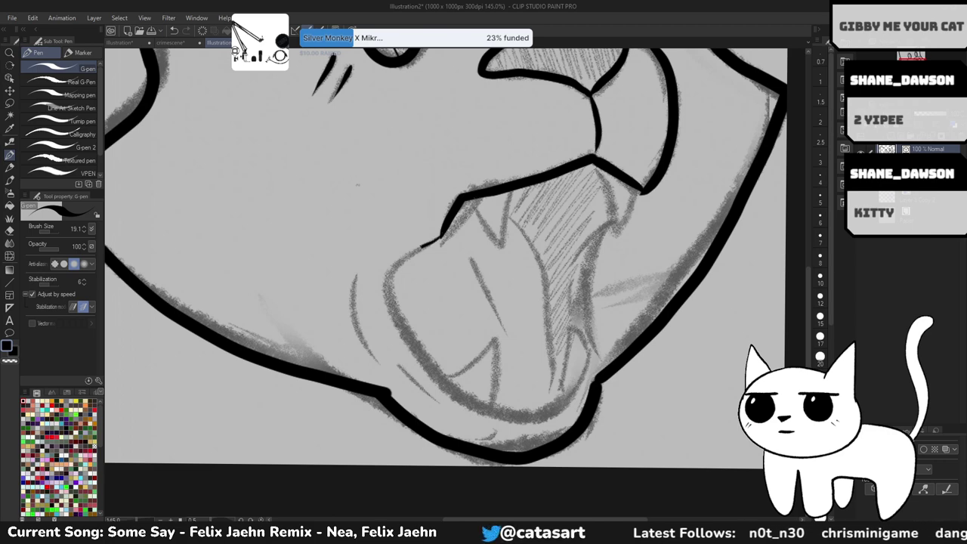
- Ink the lower mouth contour from the left corner around the bottom and up the right side, redoing rough attempts
{"action": "mouse_move", "coordinate": [440, 241]}
{"action": "left_mouse_down"}
{"action": "mouse_move", "coordinate": [423, 251]}
{"action": "mouse_move", "coordinate": [432, 379]}
{"action": "mouse_move", "coordinate": [495, 410]}
{"action": "mouse_move", "coordinate": [549, 414]}
{"action": "mouse_move", "coordinate": [588, 362]}
{"action": "left_mouse_up"}
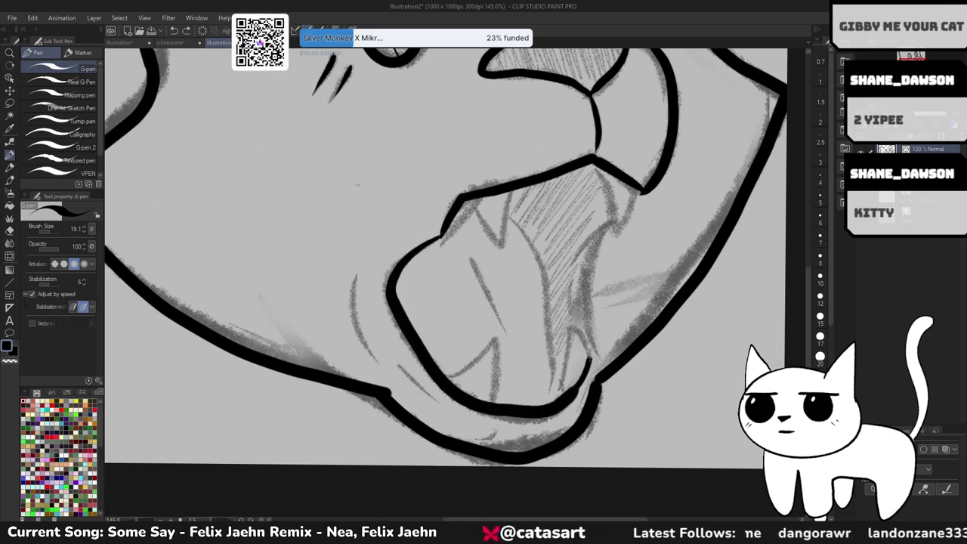
{"action": "mouse_move", "coordinate": [607, 223]}
{"action": "left_mouse_down"}
{"action": "mouse_move", "coordinate": [593, 265]}
{"action": "mouse_move", "coordinate": [589, 358]}
{"action": "mouse_move", "coordinate": [572, 393]}
{"action": "mouse_move", "coordinate": [529, 422]}
{"action": "mouse_move", "coordinate": [450, 391]}
{"action": "mouse_move", "coordinate": [381, 298]}
{"action": "mouse_move", "coordinate": [414, 251]}
{"action": "mouse_move", "coordinate": [439, 239]}
{"action": "left_mouse_up"}
{"action": "key", "text": "ctrl+z"}
{"action": "key", "text": "ctrl+z"}
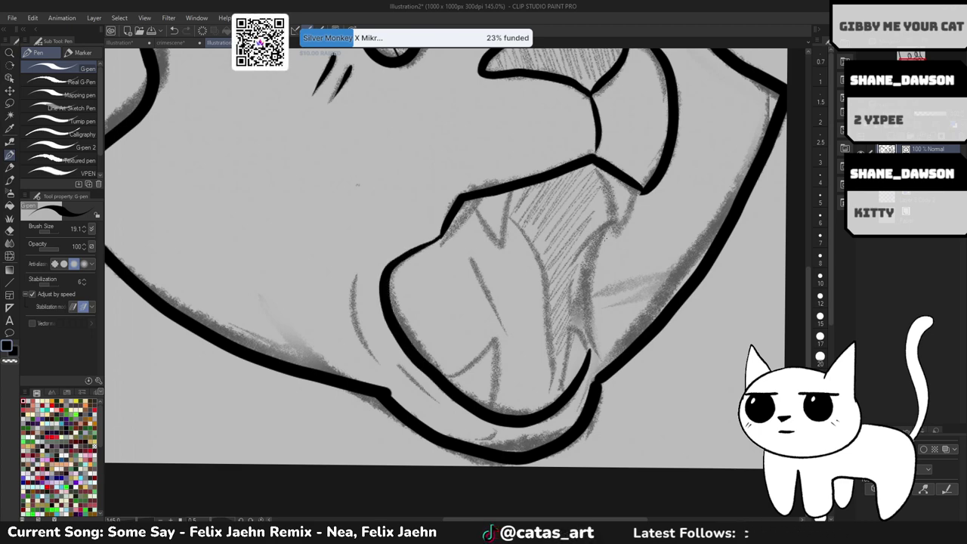
- Ink the right inner edge of the mouth as a thin curve joining the lower contour, undoing the thicker attempts
{"action": "key", "text": "ctrl+minus"}
{"action": "mouse_move", "coordinate": [544, 267]}
{"action": "left_mouse_down"}
{"action": "mouse_move", "coordinate": [527, 299]}
{"action": "mouse_move", "coordinate": [523, 376]}
{"action": "left_mouse_up"}
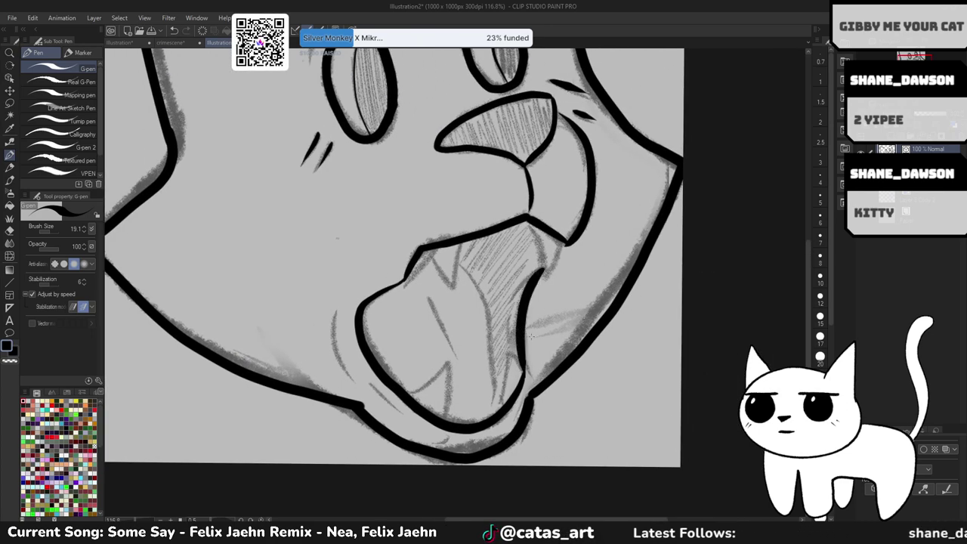
{"action": "key", "text": "ctrl+z"}
{"action": "left_click_drag", "start_coordinate": [539, 267], "coordinate": [523, 374]}
{"action": "key", "text": "ctrl+z"}
{"action": "key", "text": "ctrl+z"}
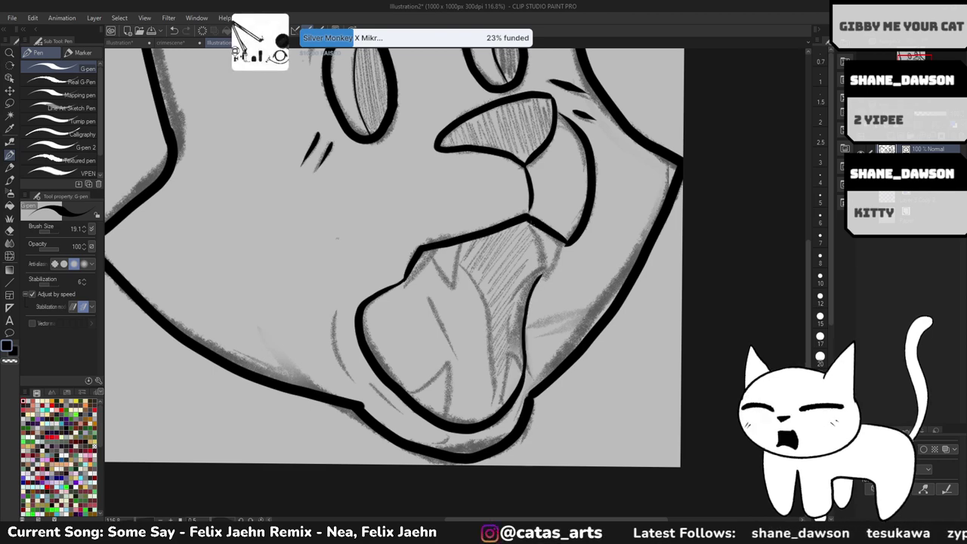
- Ink the two upper fangs and two lower fangs inside the open mouth
{"action": "left_click_drag", "start_coordinate": [533, 235], "coordinate": [541, 281]}
{"action": "left_click_drag", "start_coordinate": [563, 242], "coordinate": [545, 280]}
{"action": "mouse_move", "coordinate": [460, 242]}
{"action": "left_mouse_down"}
{"action": "mouse_move", "coordinate": [453, 288]}
{"action": "mouse_move", "coordinate": [429, 246]}
{"action": "left_mouse_up"}
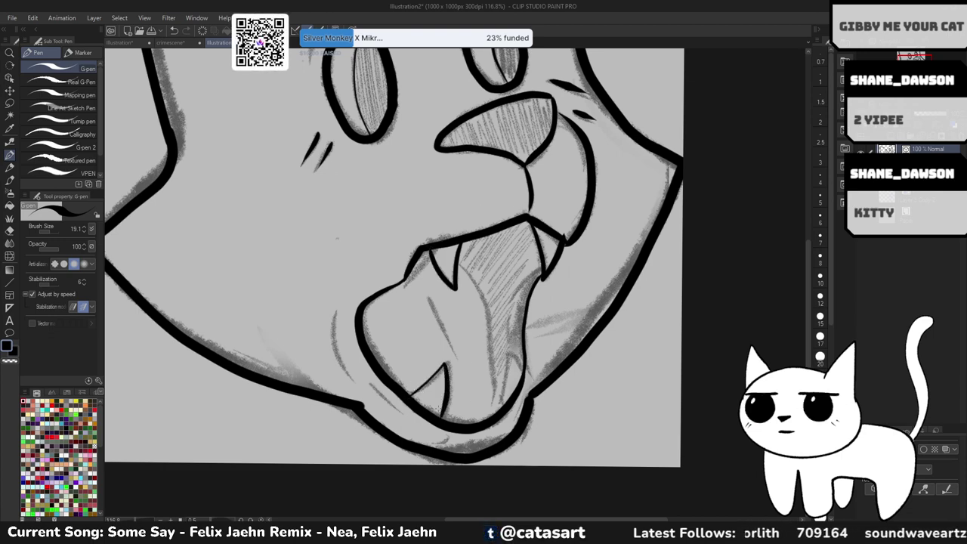
{"action": "key", "text": "ctrl+z"}
{"action": "key", "text": "ctrl+y"}
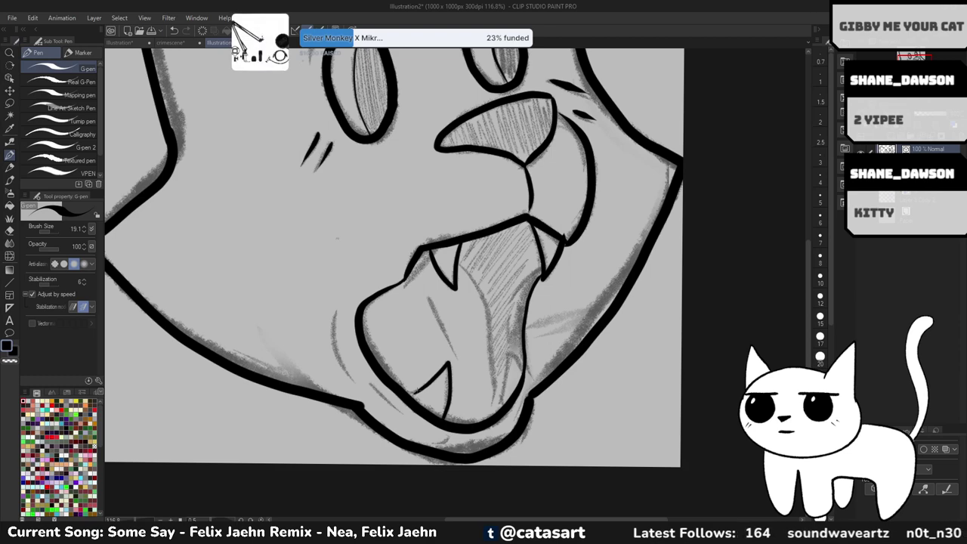
{"action": "left_click_drag", "start_coordinate": [504, 380], "coordinate": [522, 375]}
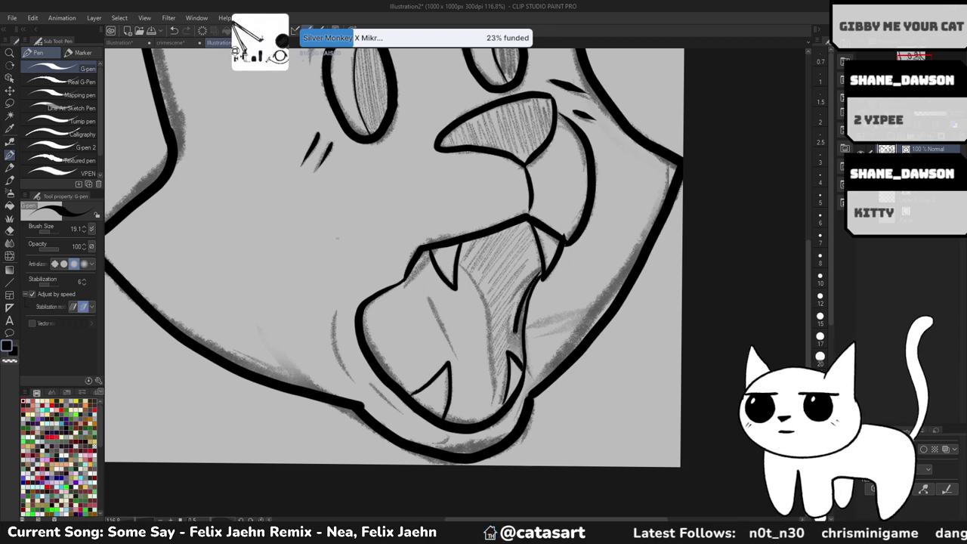
- Thicken the middle of the mouth's right inner edge above the lower right fang
{"action": "mouse_move", "coordinate": [514, 332]}
{"action": "left_mouse_down"}
{"action": "mouse_move", "coordinate": [515, 355]}
{"action": "mouse_move", "coordinate": [522, 304]}
{"action": "left_mouse_up"}
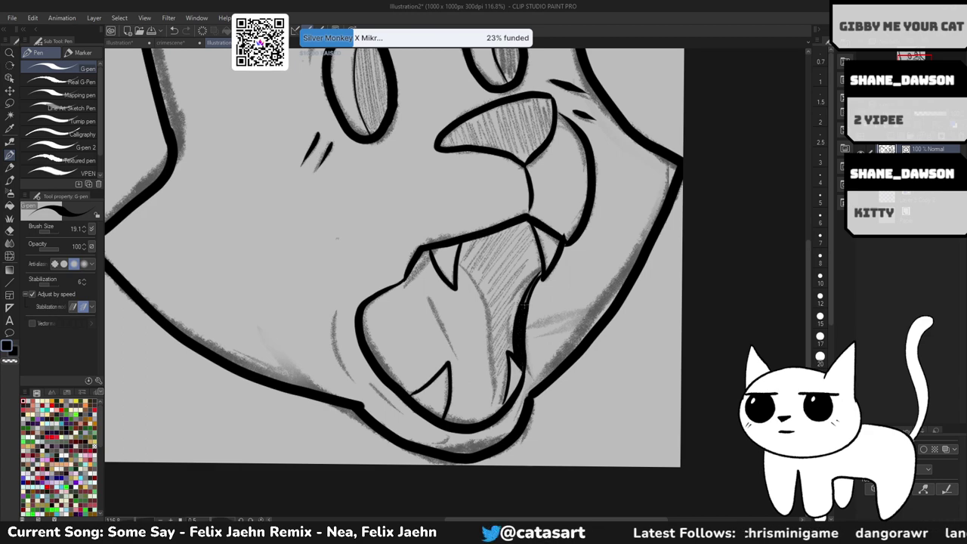
{"action": "scroll", "coordinate": [618, 208], "scroll_direction": "down", "scroll_amount": 5}
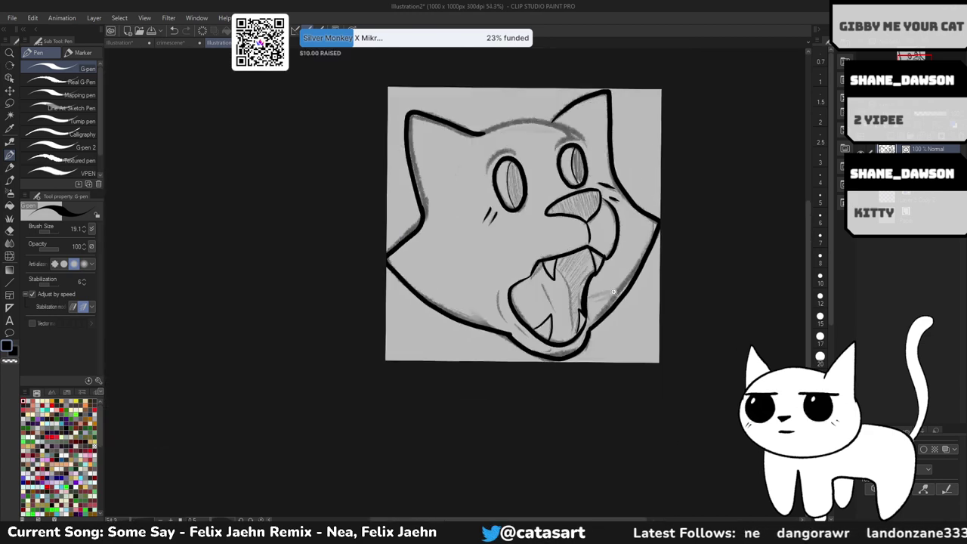
- Try to ink the curved top of the head between the ears, redoing the stroke several times
{"action": "left_click_drag", "start_coordinate": [574, 227], "coordinate": [518, 227]}
{"action": "scroll", "coordinate": [505, 184], "scroll_direction": "up", "scroll_amount": 4}
{"action": "left_click_drag", "start_coordinate": [504, 185], "coordinate": [416, 346]}
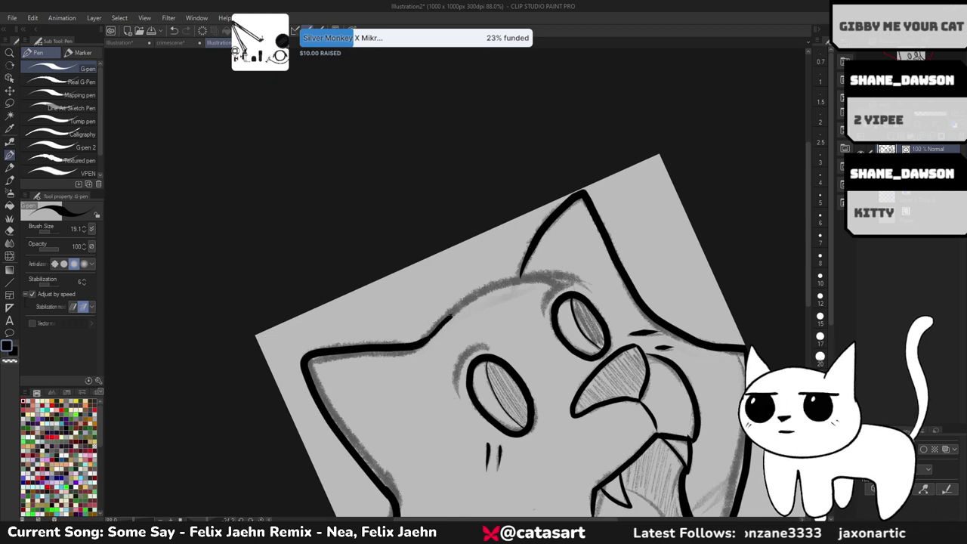
{"action": "key", "text": "ctrl+z"}
{"action": "mouse_move", "coordinate": [417, 346]}
{"action": "left_mouse_down"}
{"action": "mouse_move", "coordinate": [483, 290]}
{"action": "mouse_move", "coordinate": [568, 275]}
{"action": "mouse_move", "coordinate": [504, 227]}
{"action": "left_mouse_up"}
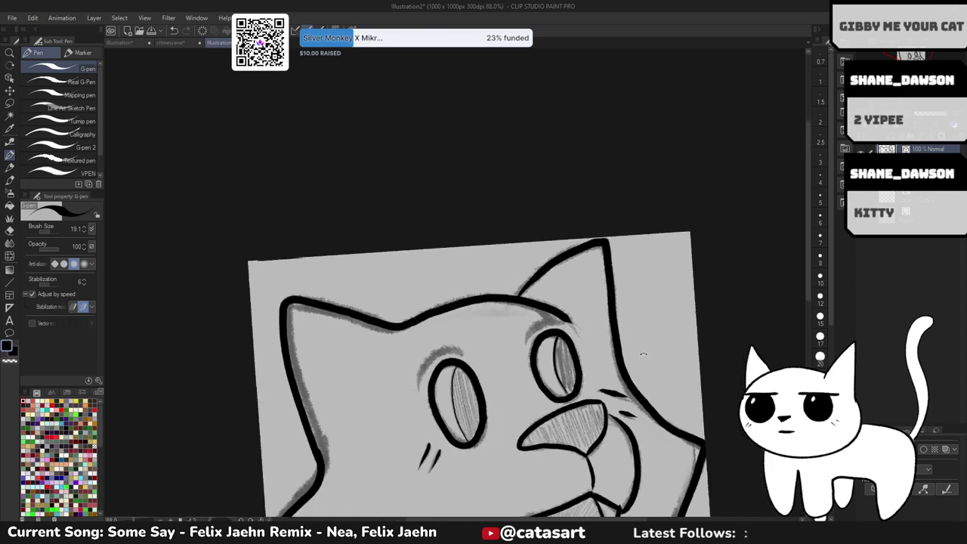
{"action": "key", "text": "ctrl+z"}
{"action": "key", "text": "ctrl+z"}
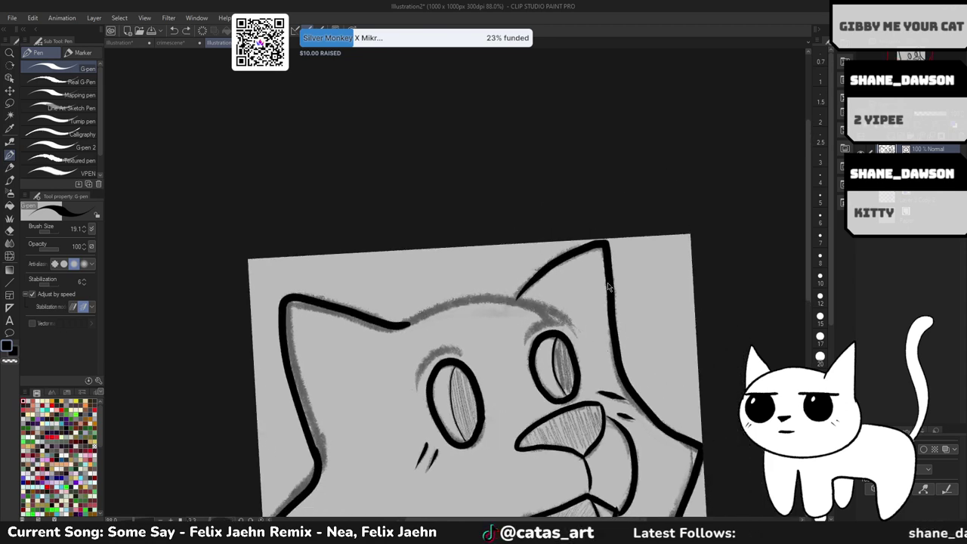
{"action": "mouse_move", "coordinate": [545, 310]}
{"action": "left_mouse_down"}
{"action": "mouse_move", "coordinate": [472, 300]}
{"action": "mouse_move", "coordinate": [401, 320]}
{"action": "left_mouse_up"}
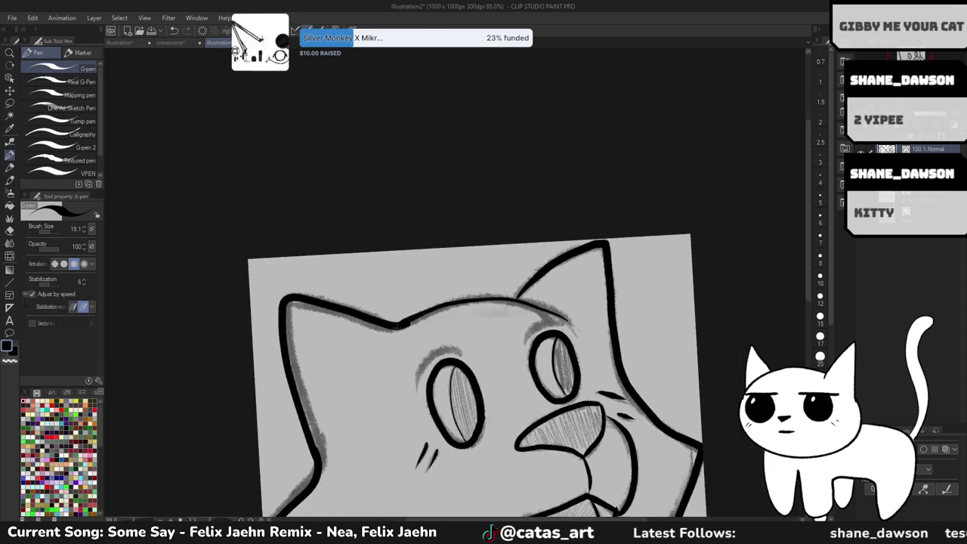
{"action": "key", "text": "ctrl+z"}
{"action": "mouse_move", "coordinate": [567, 323]}
{"action": "left_mouse_down"}
{"action": "mouse_move", "coordinate": [527, 305]}
{"action": "mouse_move", "coordinate": [439, 305]}
{"action": "mouse_move", "coordinate": [399, 328]}
{"action": "left_mouse_up"}
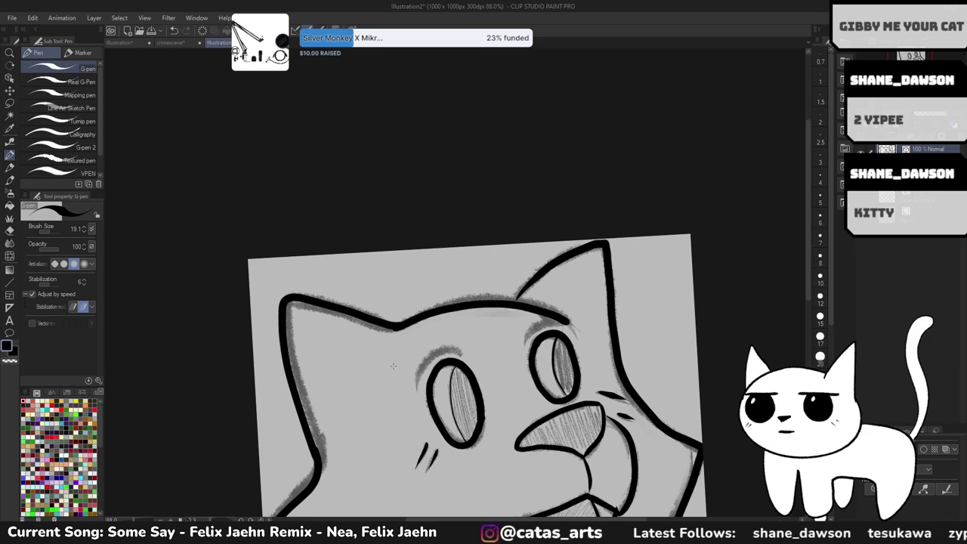
- Ink a short curved brow above the cat's left-hand eye
{"action": "scroll", "coordinate": [524, 292], "scroll_direction": "up", "scroll_amount": 3}
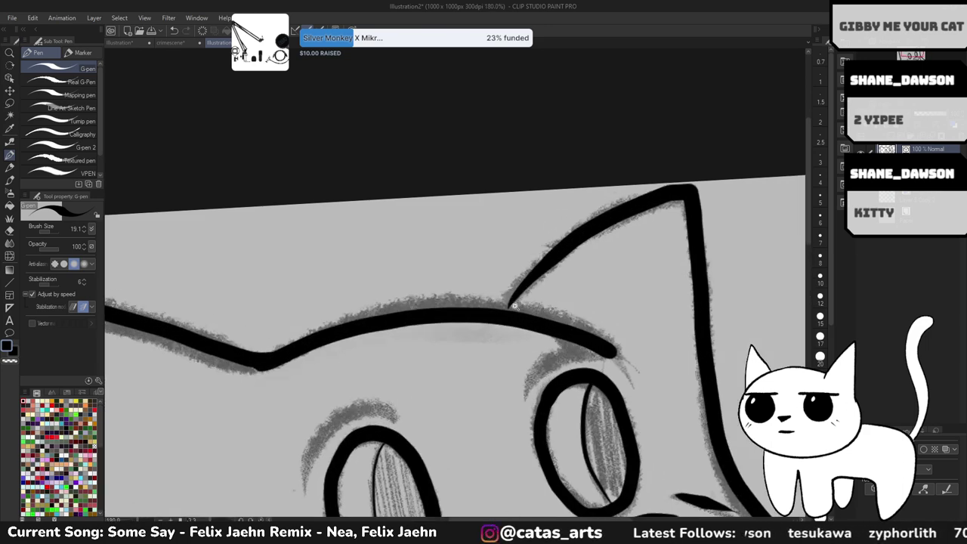
{"action": "scroll", "coordinate": [514, 305], "scroll_direction": "down", "scroll_amount": 8}
{"action": "scroll", "coordinate": [559, 232], "scroll_direction": "up", "scroll_amount": 4}
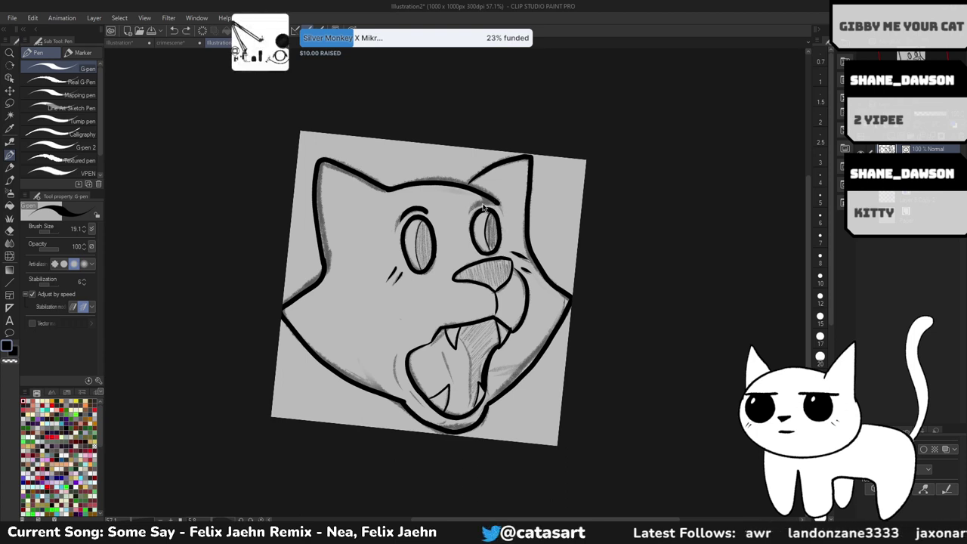
- Remove the inked top-of-head curve between the ears
{"action": "scroll", "coordinate": [517, 195], "scroll_direction": "up", "scroll_amount": 2}
{"action": "key", "text": "ctrl+z"}
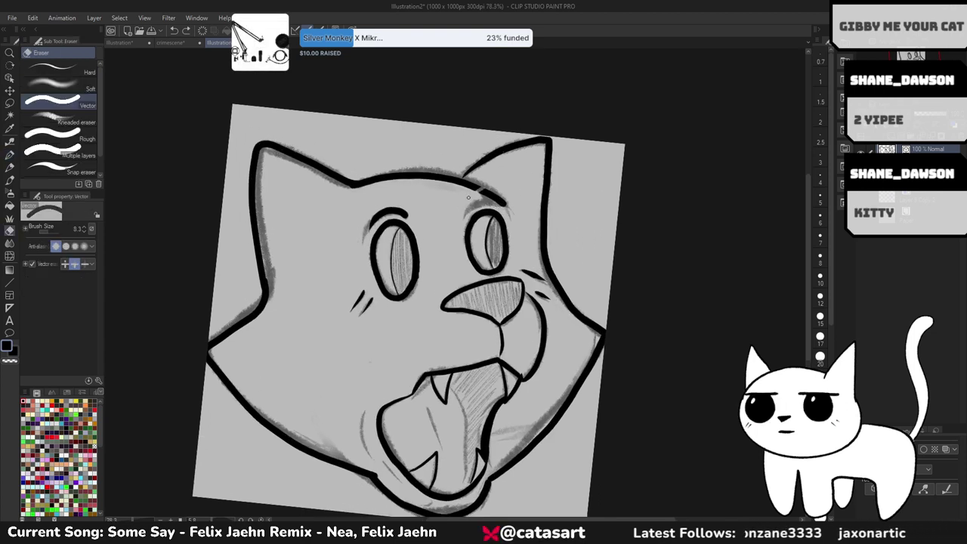
{"action": "left_click", "coordinate": [75, 81]}
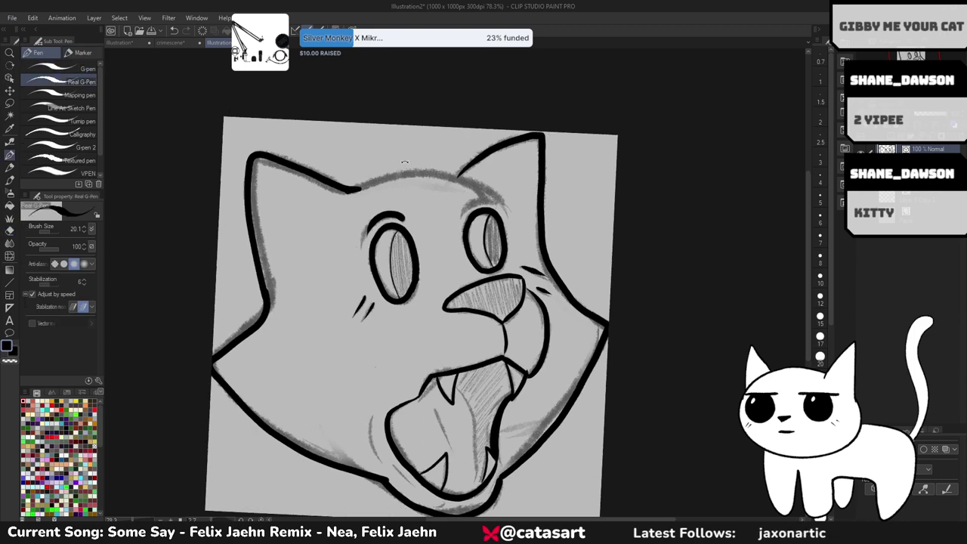
- Ink the top of the head with the G-pen from the left ear's base past the right ear toward the right-hand eye
{"action": "left_click", "coordinate": [87, 69]}
{"action": "scroll", "coordinate": [317, 261], "scroll_direction": "up", "scroll_amount": 4}
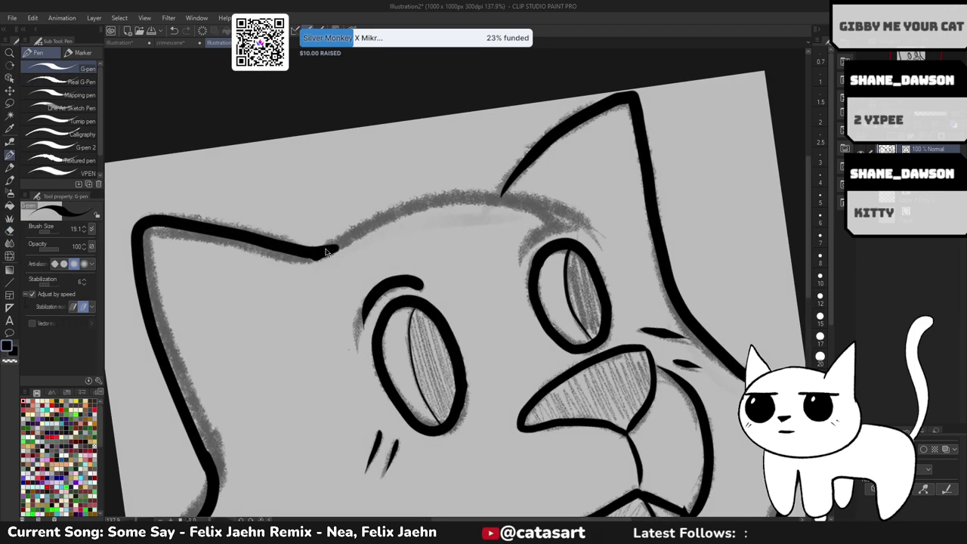
{"action": "left_click", "coordinate": [320, 259], "text": "ctrl"}
{"action": "left_click", "coordinate": [319, 261], "text": "ctrl"}
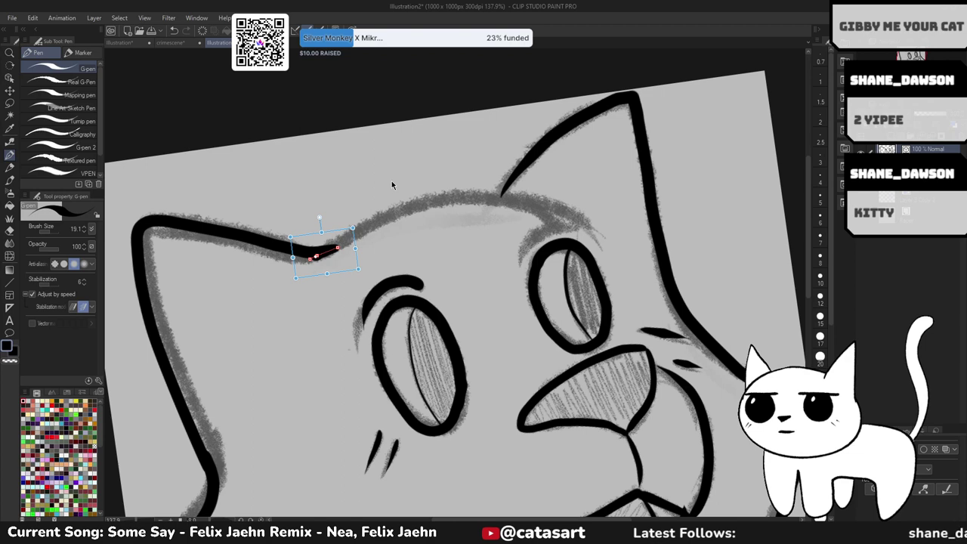
{"action": "left_click", "coordinate": [320, 259], "text": "ctrl"}
{"action": "left_click", "coordinate": [259, 268], "text": "ctrl"}
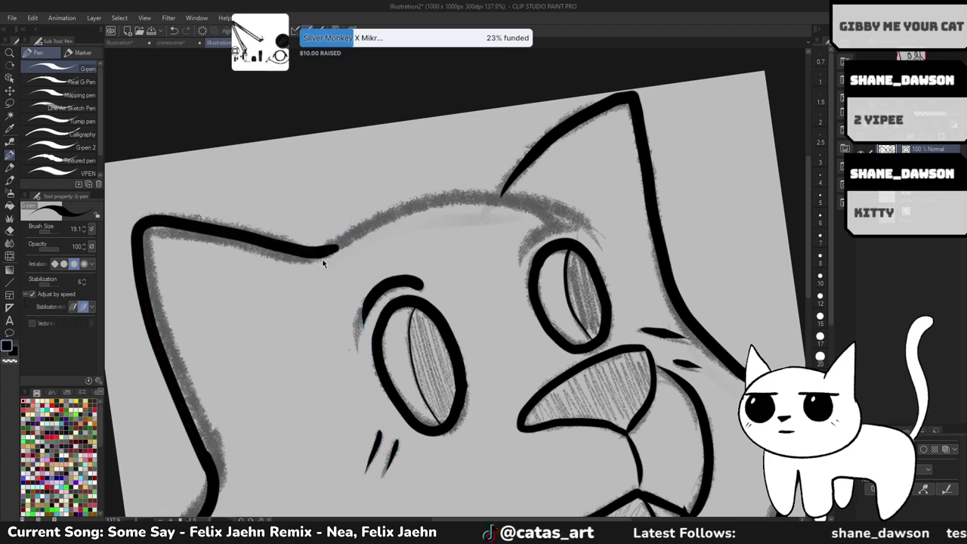
{"action": "key", "text": "ctrl+z"}
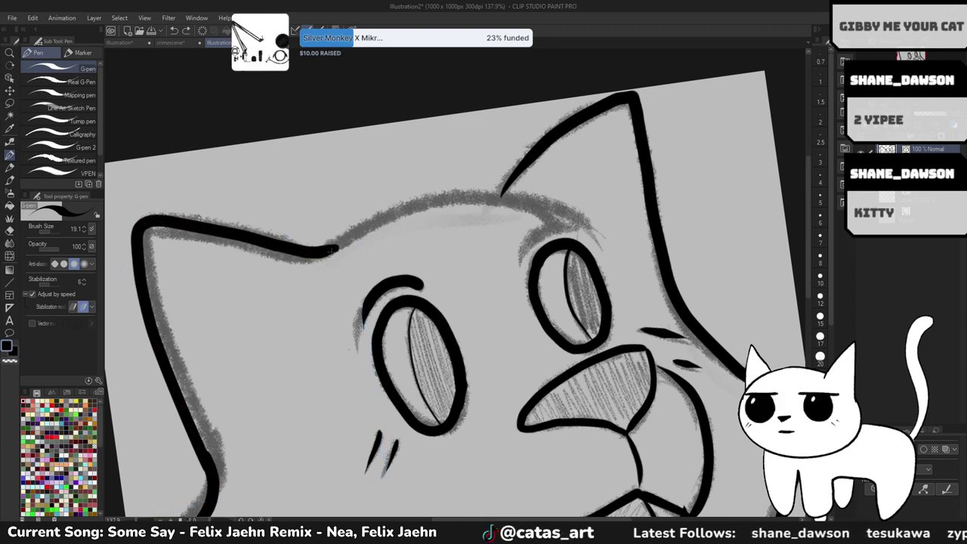
{"action": "mouse_move", "coordinate": [336, 246]}
{"action": "left_mouse_down"}
{"action": "mouse_move", "coordinate": [424, 203]}
{"action": "mouse_move", "coordinate": [491, 193]}
{"action": "mouse_move", "coordinate": [566, 209]}
{"action": "left_mouse_up"}
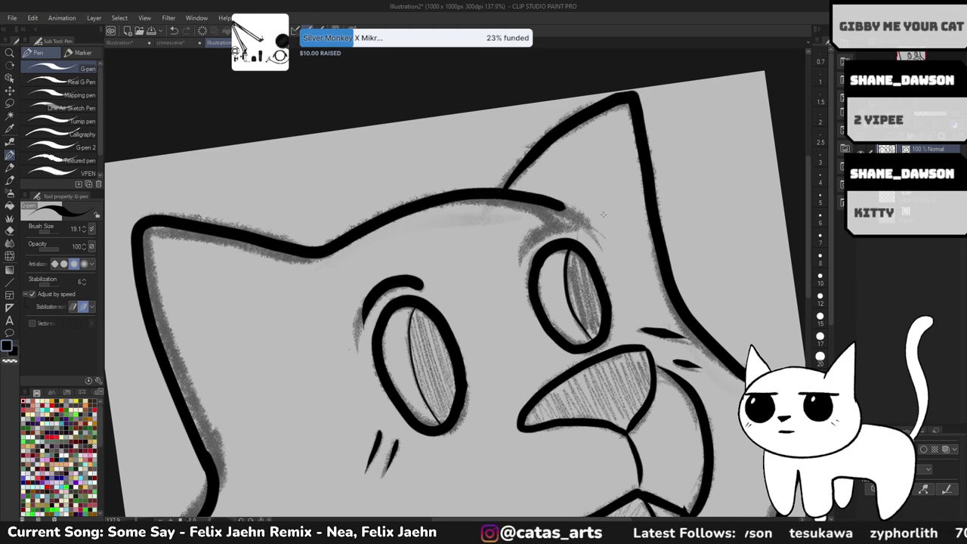
{"action": "key", "text": "ctrl+at"}
- Ink the tongue's edge and centre crease, add accent lines beside the lower jaw, and thicken the left mouth corner
{"action": "scroll", "coordinate": [453, 302], "scroll_direction": "down", "scroll_amount": 5}
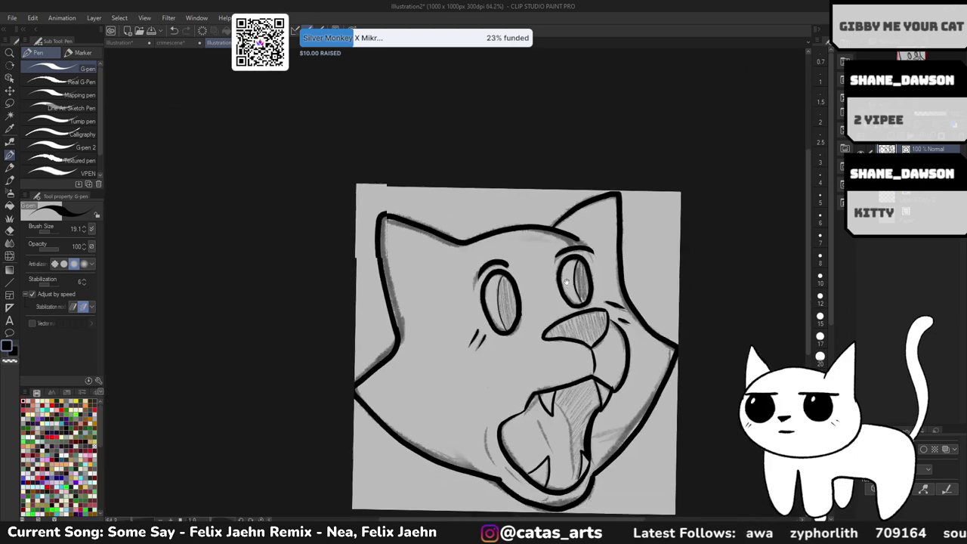
{"action": "scroll", "coordinate": [499, 334], "scroll_direction": "up", "scroll_amount": 3}
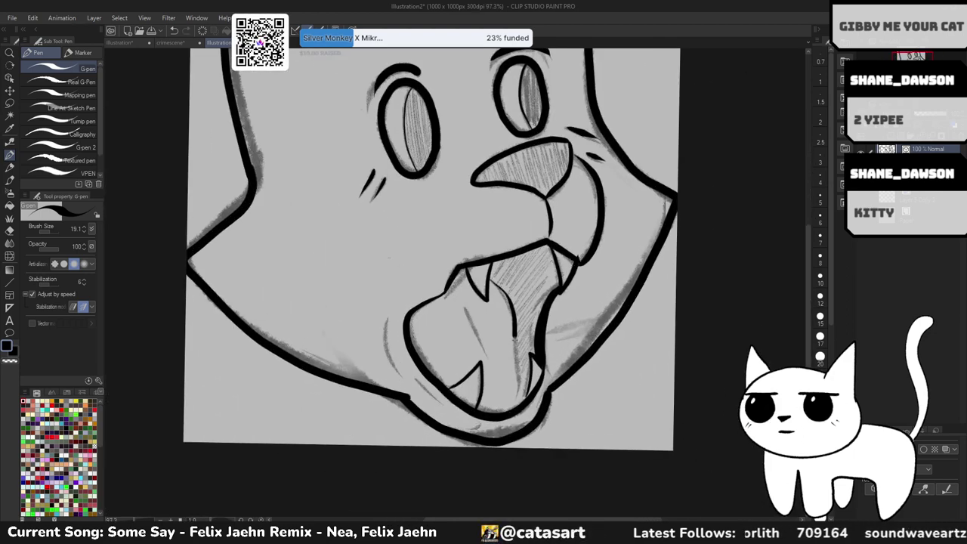
{"action": "left_click_drag", "start_coordinate": [517, 410], "coordinate": [520, 374]}
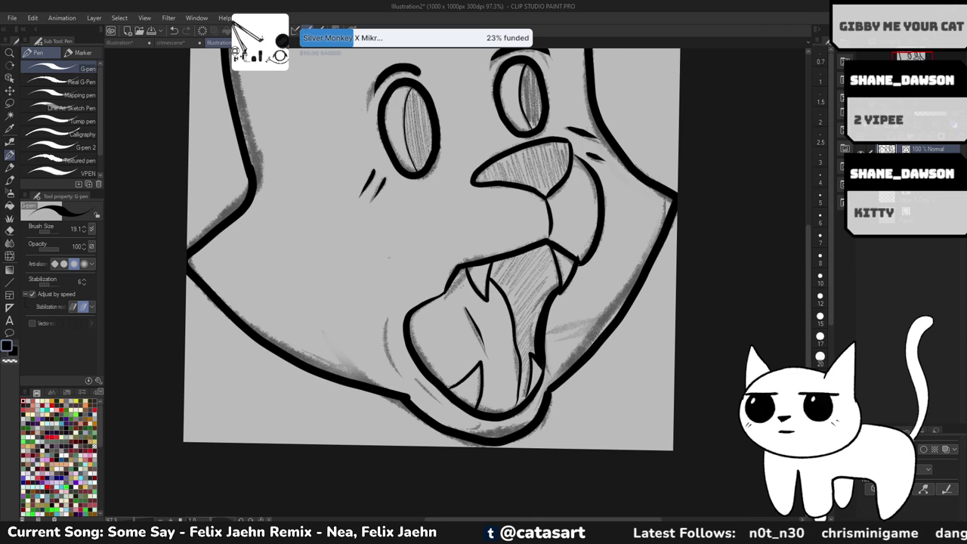
{"action": "left_click_drag", "start_coordinate": [447, 295], "coordinate": [465, 272]}
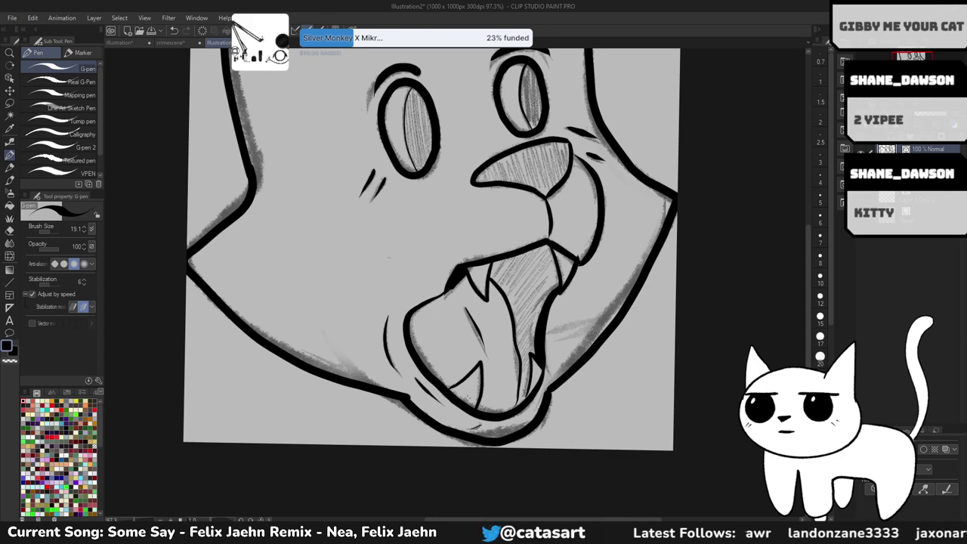
- Ink a short curved brow above the right-hand eye, undoing the stray first mark
{"action": "scroll", "coordinate": [616, 268], "scroll_direction": "down", "scroll_amount": 4}
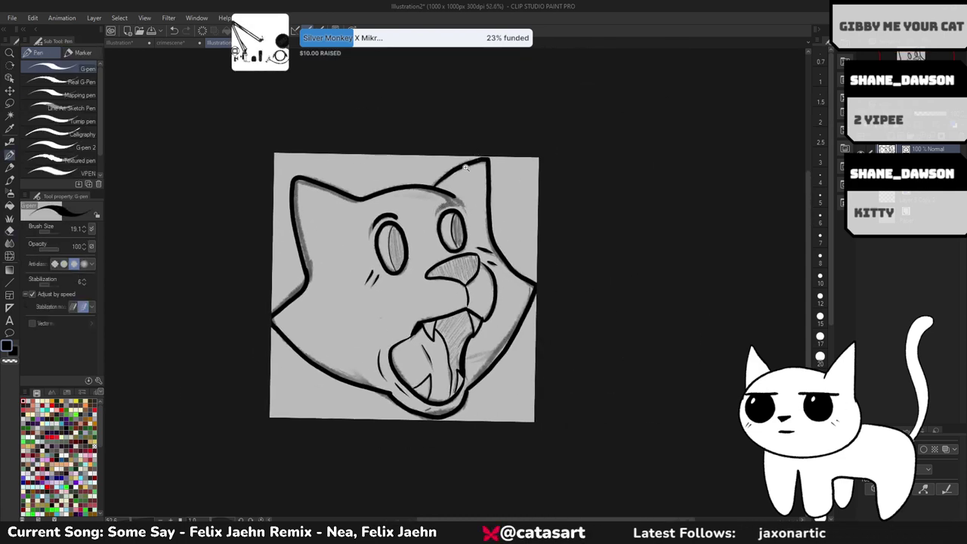
{"action": "scroll", "coordinate": [495, 190], "scroll_direction": "up", "scroll_amount": 4}
{"action": "left_click", "coordinate": [413, 233]}
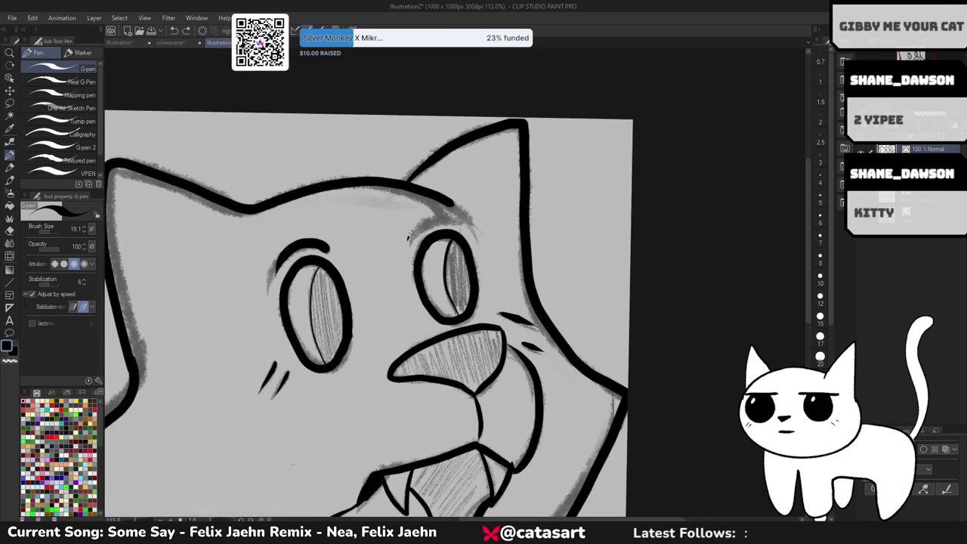
{"action": "key", "text": "ctrl+z"}
{"action": "left_click_drag", "start_coordinate": [407, 241], "coordinate": [462, 229]}
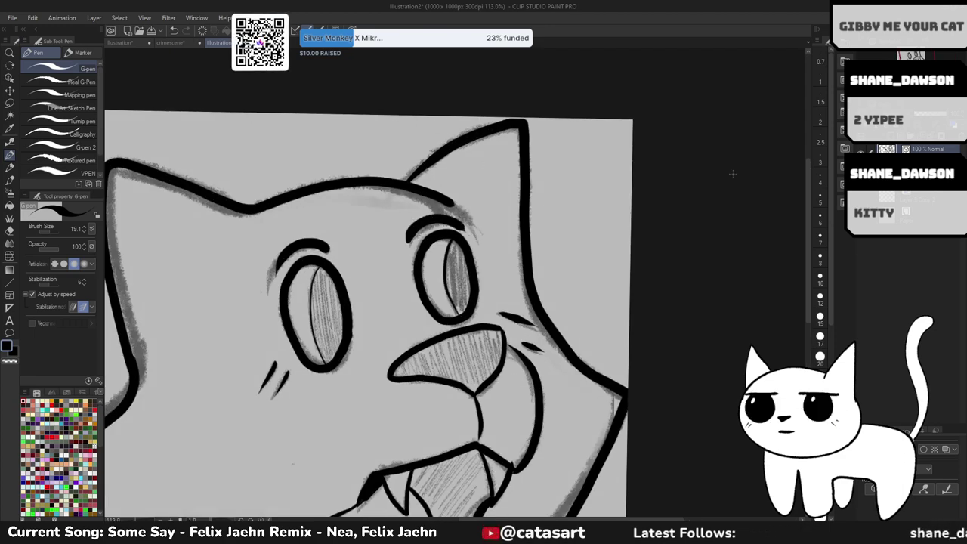
- Hide the pencil drawing so only the inked line art shows over the grey paper
{"action": "scroll", "coordinate": [598, 259], "scroll_direction": "down", "scroll_amount": 6}
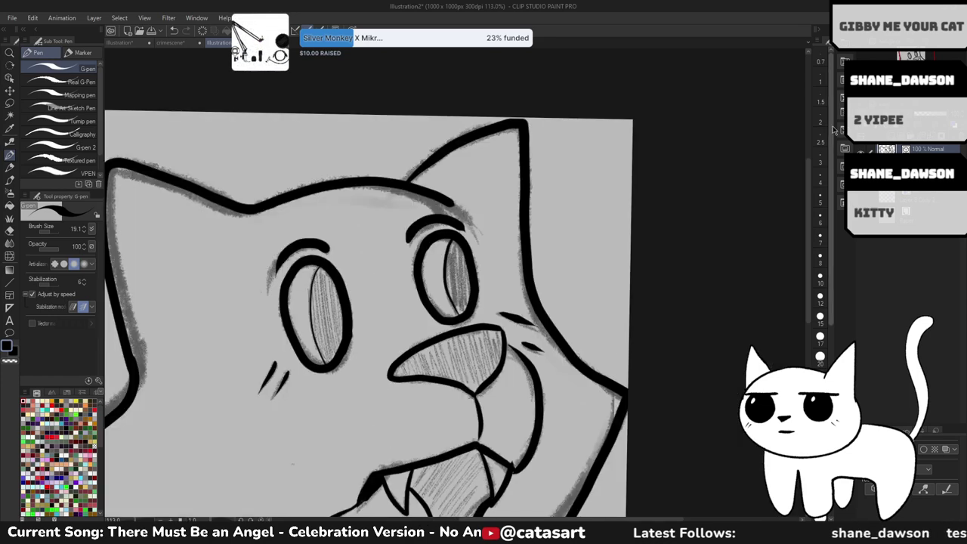
{"action": "scroll", "coordinate": [598, 260], "scroll_direction": "up", "scroll_amount": 4}
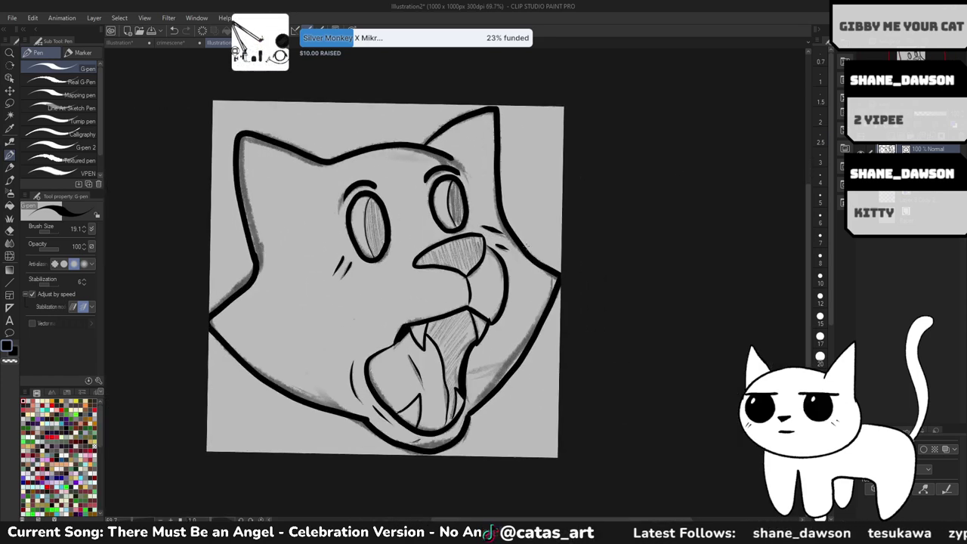
{"action": "left_click", "coordinate": [844, 202]}
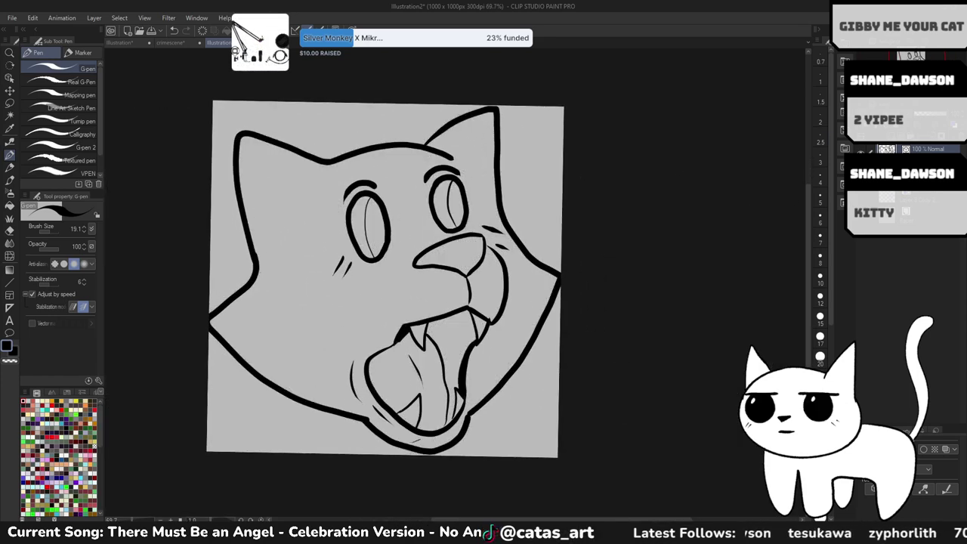
- Fill the cat's face and ears with white using the Refer other layers fill on a separate layer
{"action": "left_click", "coordinate": [79, 81]}
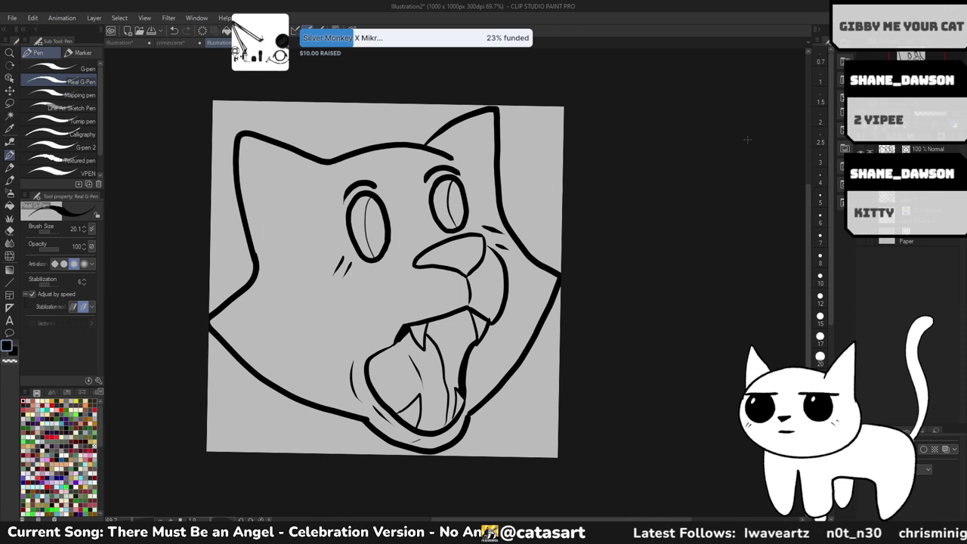
{"action": "key", "text": "g"}
{"action": "key", "text": "x"}
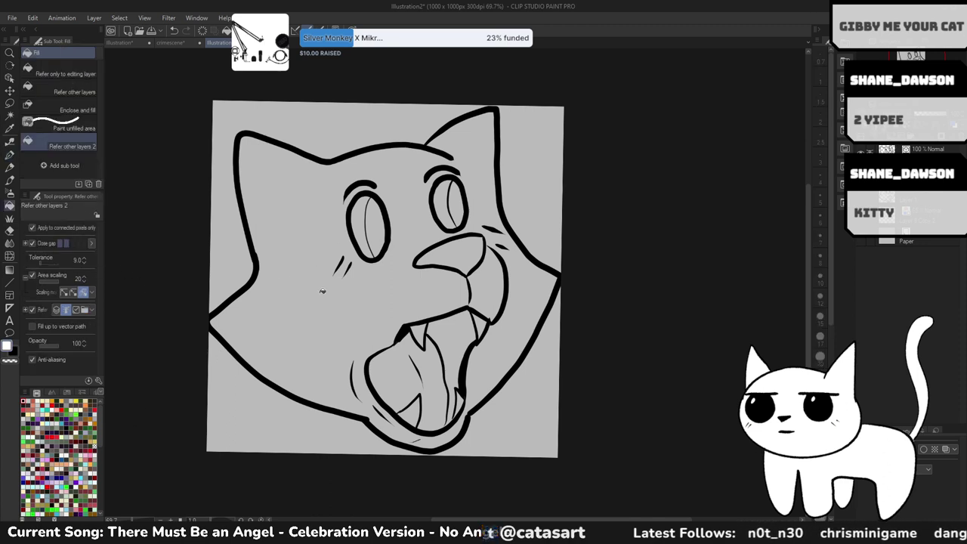
{"action": "left_click", "coordinate": [74, 91]}
{"action": "left_click", "coordinate": [325, 333]}
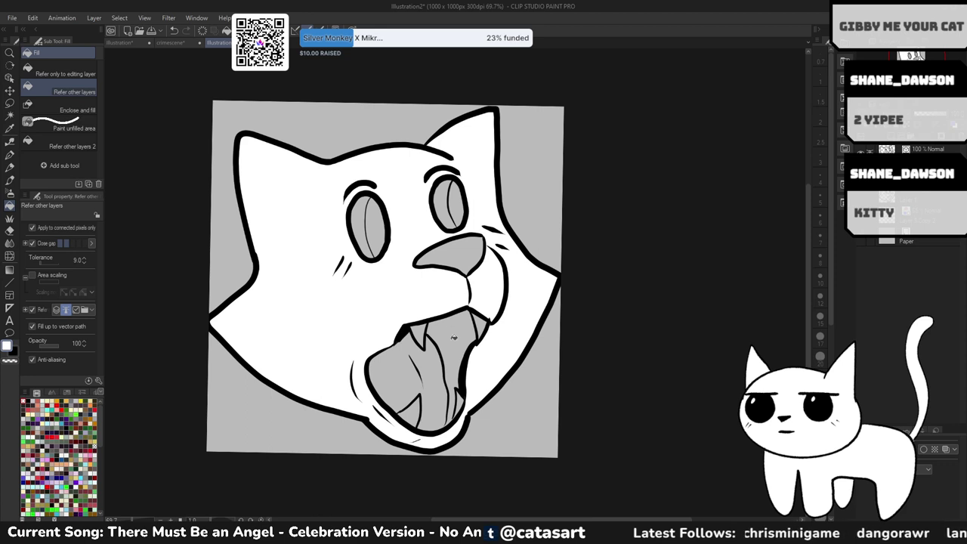
- Fill the left-hand eye, the outer part of the right-hand eye, the mouth interior, tongue and fangs with white
{"action": "left_click", "coordinate": [370, 232]}
{"action": "left_click", "coordinate": [441, 214]}
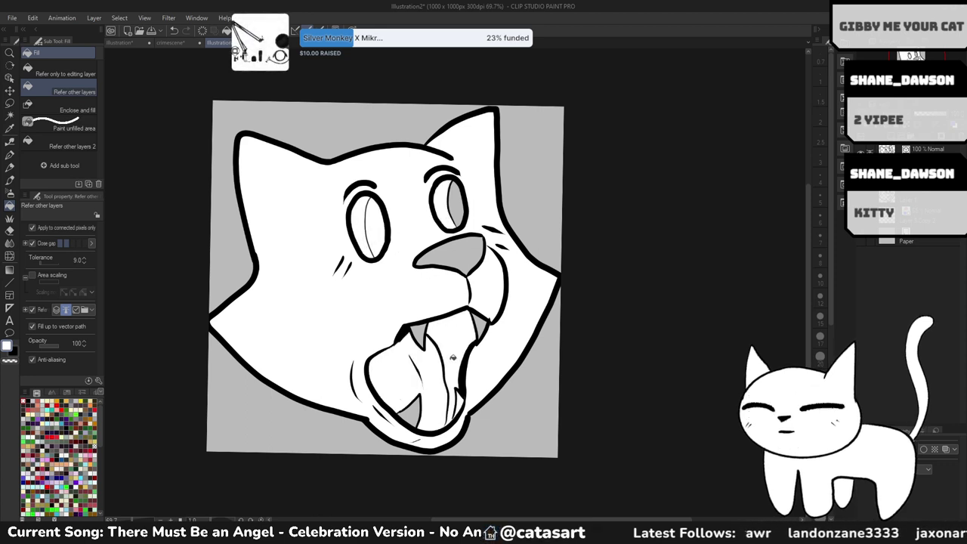
{"action": "left_click", "coordinate": [441, 366]}
{"action": "left_click_drag", "start_coordinate": [453, 363], "coordinate": [436, 314]}
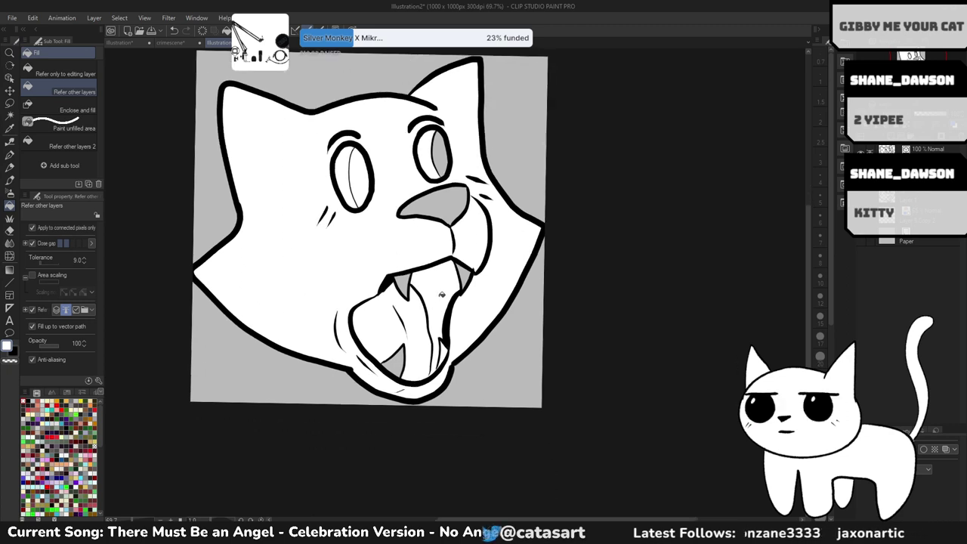
{"action": "left_click", "coordinate": [402, 364]}
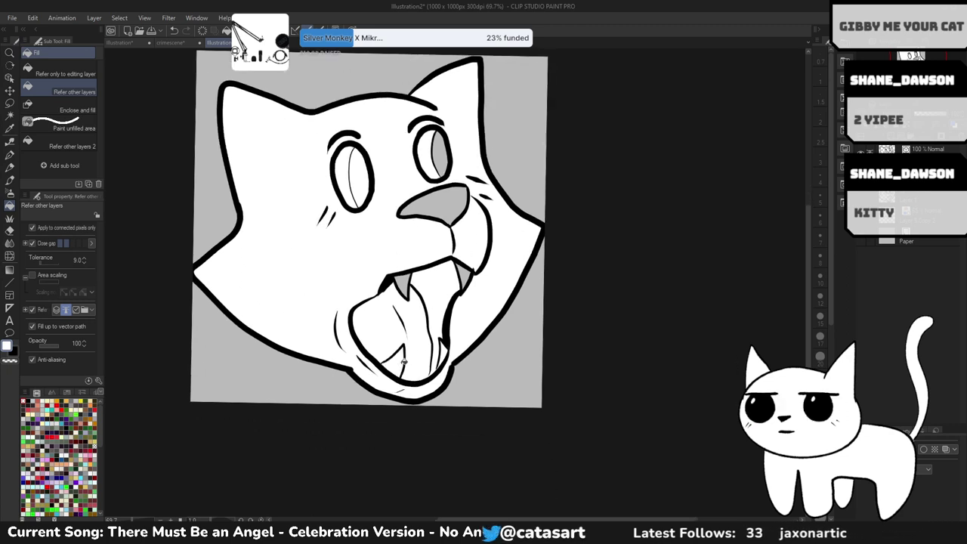
{"action": "left_click", "coordinate": [406, 276]}
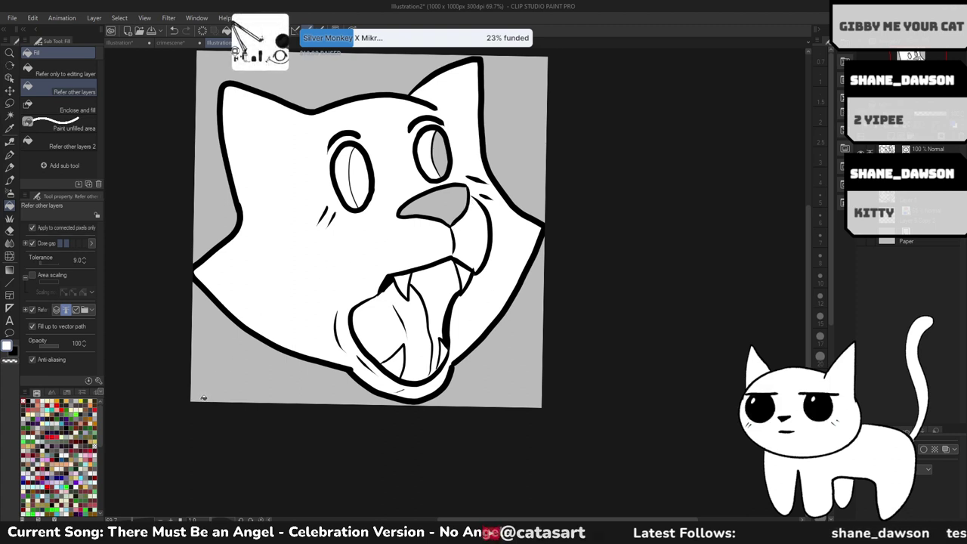
- Fill both pupils, the nose and the inside of the mouth with black on a separate layer
{"action": "key", "text": "ctrl+v"}
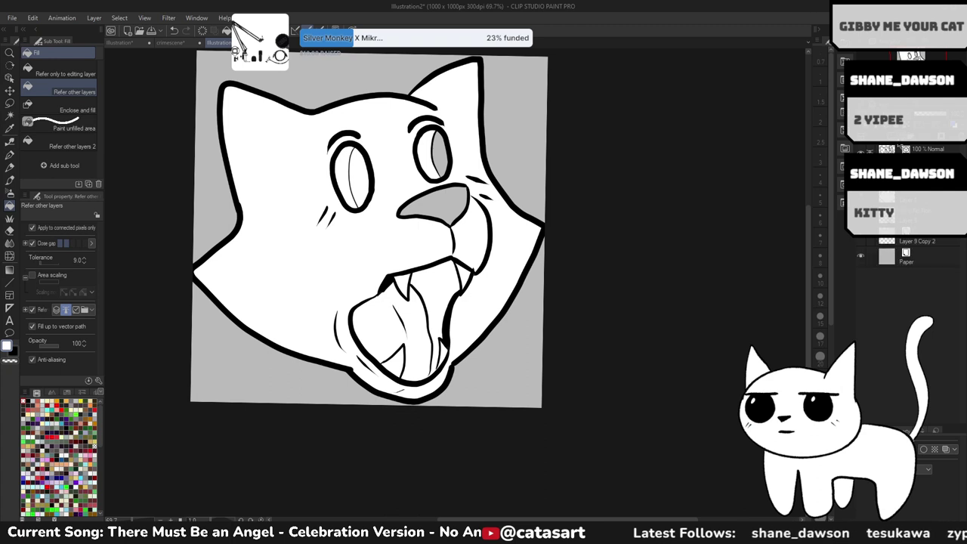
{"action": "key", "text": "x"}
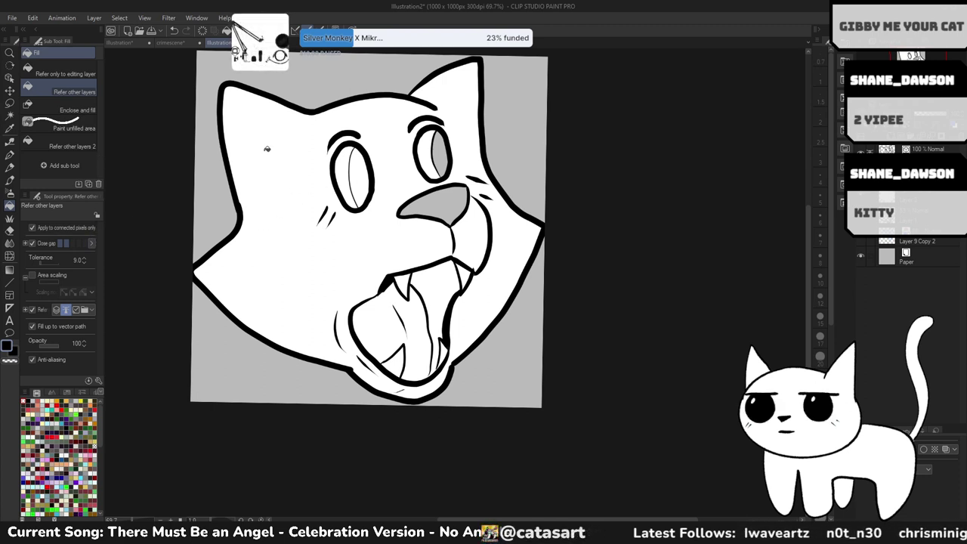
{"action": "left_click", "coordinate": [366, 167]}
{"action": "key", "text": "ctrl+z"}
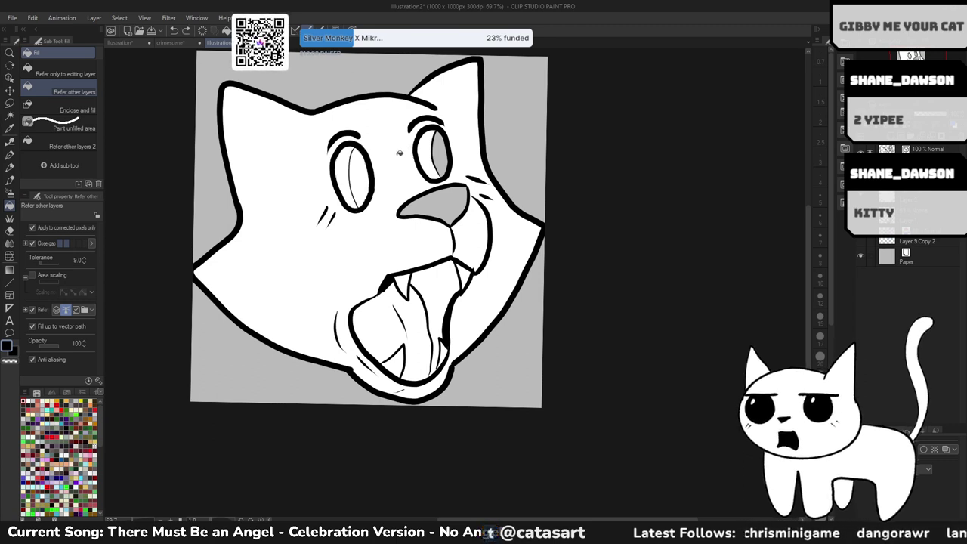
{"action": "left_click", "coordinate": [349, 170]}
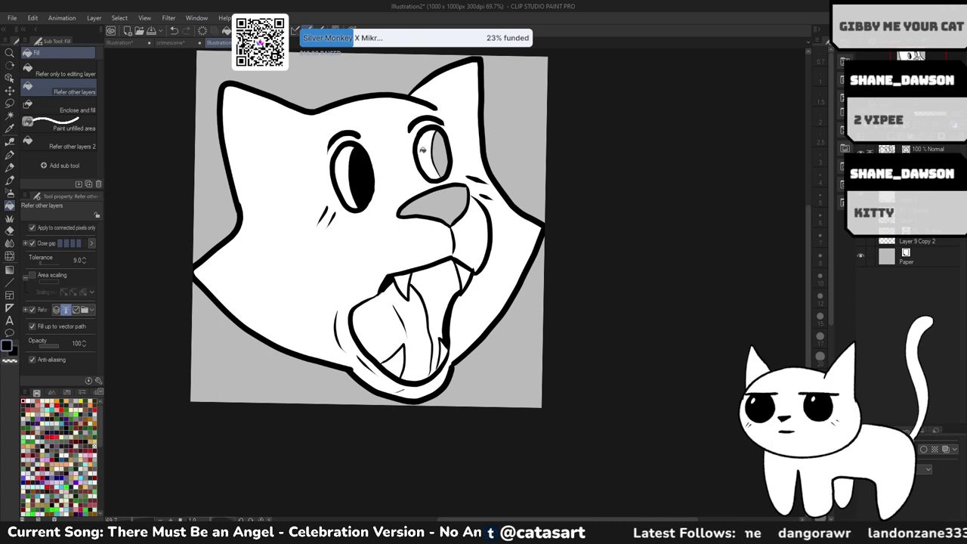
{"action": "left_click", "coordinate": [444, 154]}
{"action": "left_click", "coordinate": [444, 202]}
{"action": "scroll", "coordinate": [437, 269], "scroll_direction": "up", "scroll_amount": 3}
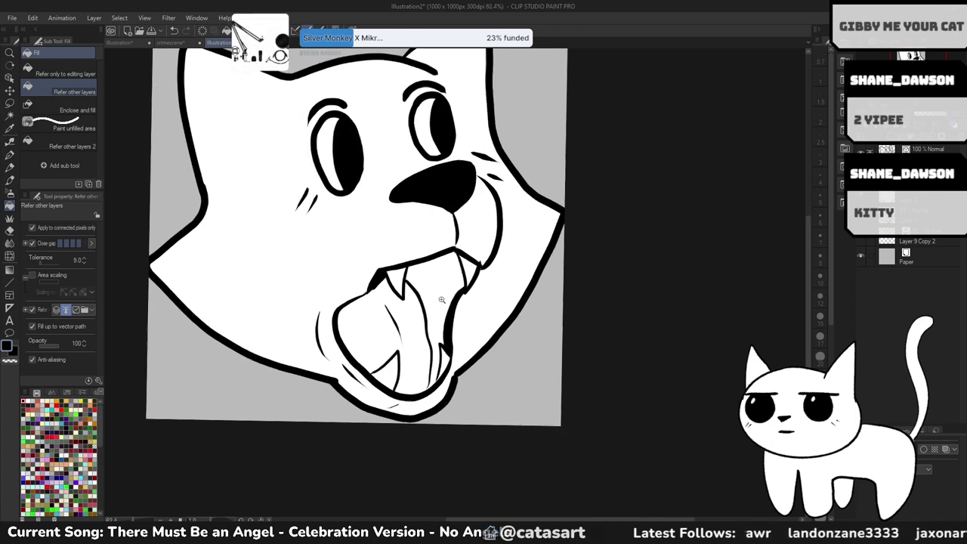
{"action": "left_click", "coordinate": [443, 329]}
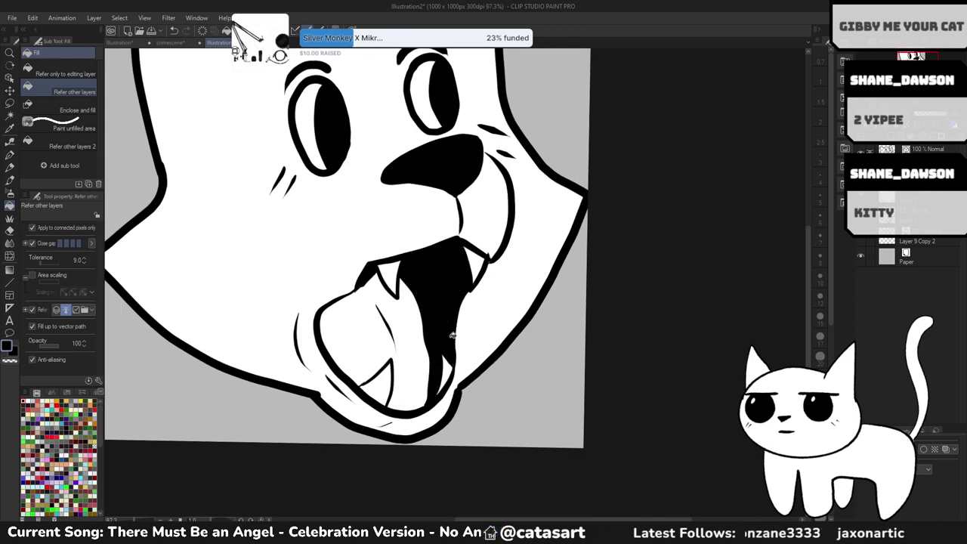
{"action": "scroll", "coordinate": [476, 236], "scroll_direction": "down", "scroll_amount": 3}
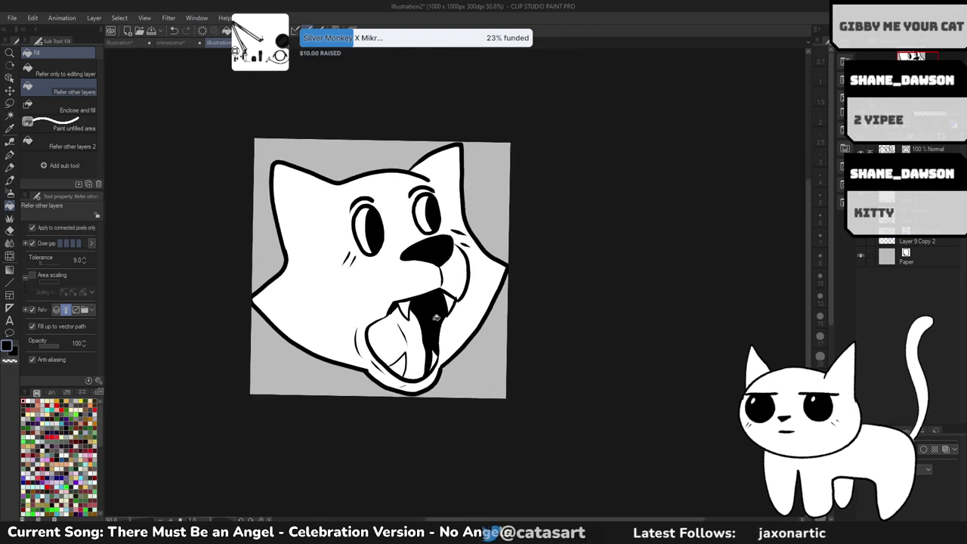
{"action": "scroll", "coordinate": [458, 285], "scroll_direction": "up", "scroll_amount": 1}
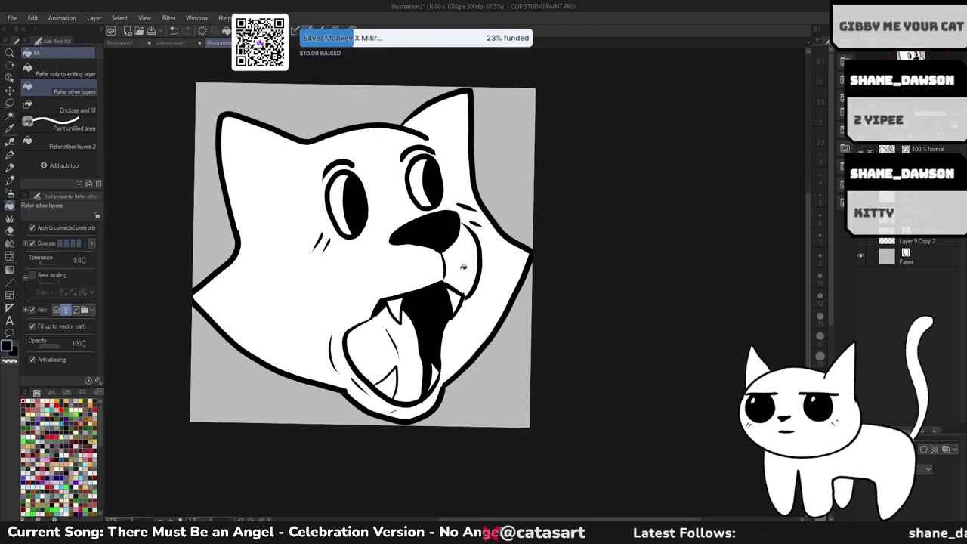
- Try the Tone effect at a frequency of 65.2 on the black fill layer
{"action": "left_click", "coordinate": [936, 450]}
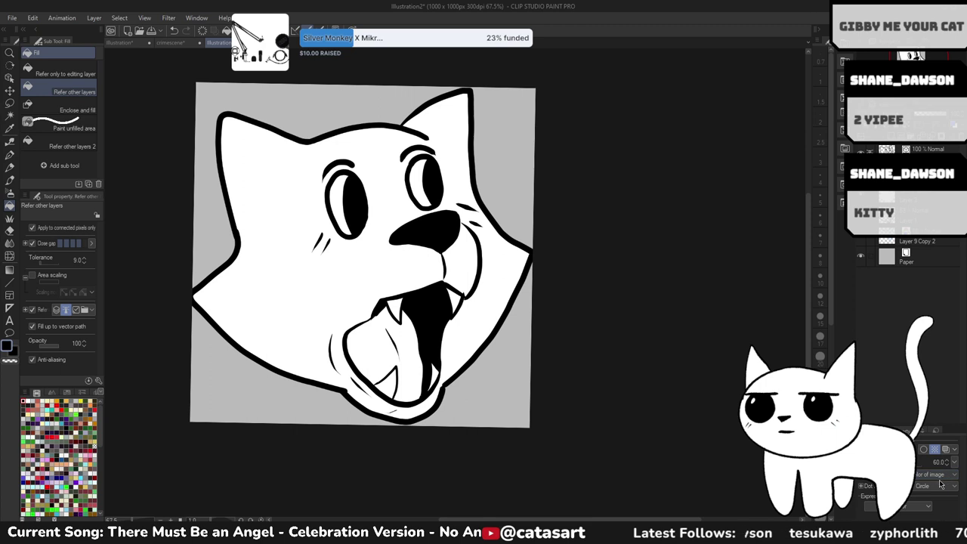
{"action": "left_click_drag", "start_coordinate": [941, 484], "coordinate": [917, 469]}
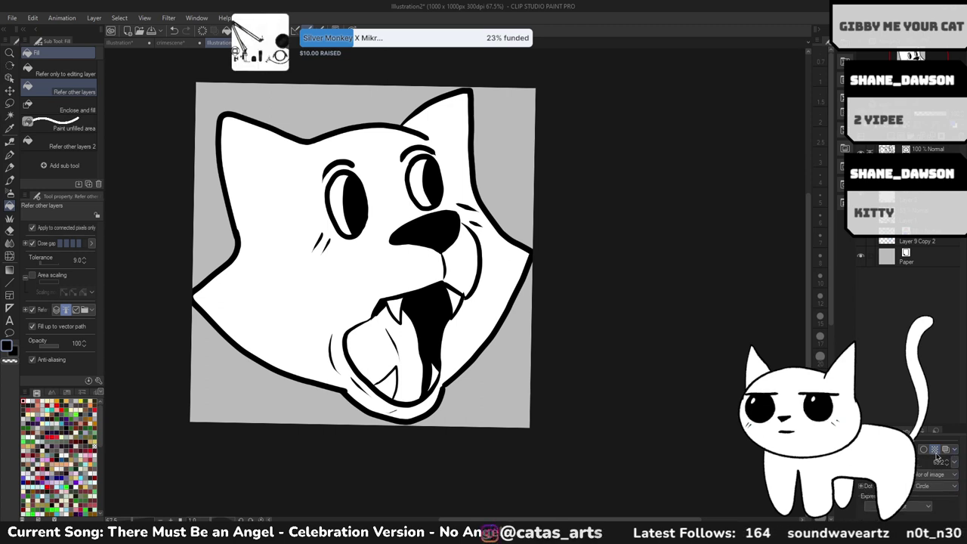
{"action": "left_click", "coordinate": [935, 450]}
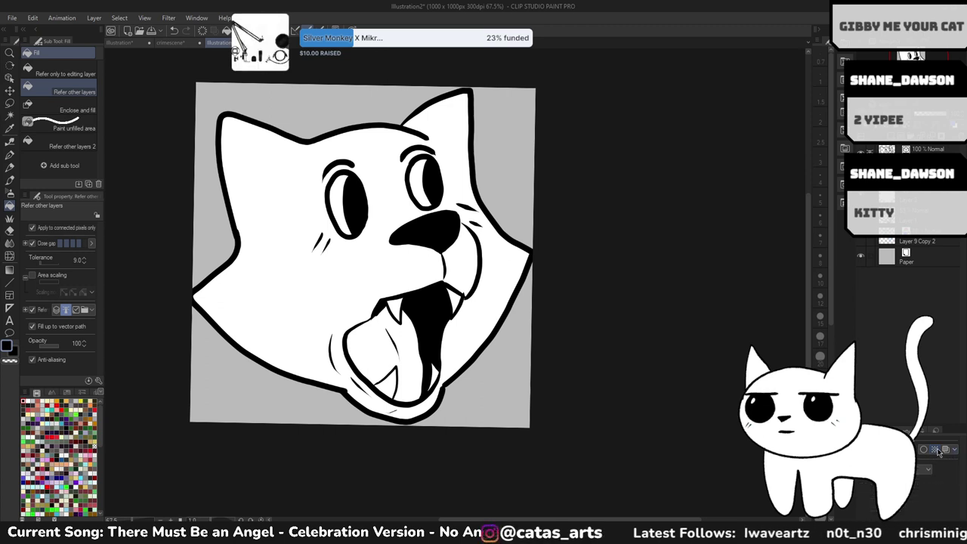
- Recolour both pupils, the nose and the inside of the mouth with flat red
{"action": "left_click", "coordinate": [355, 200]}
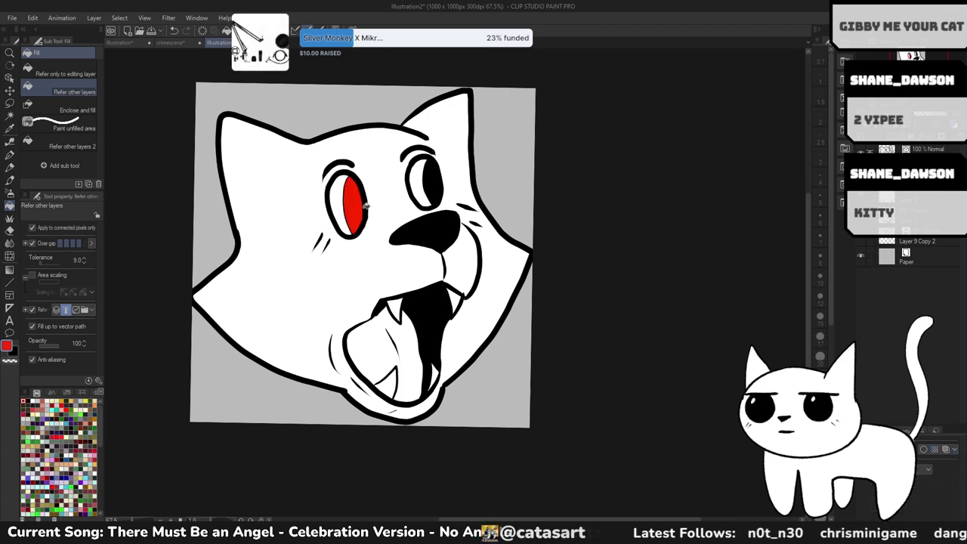
{"action": "left_click", "coordinate": [427, 181]}
{"action": "left_click", "coordinate": [438, 236]}
{"action": "left_click", "coordinate": [438, 319]}
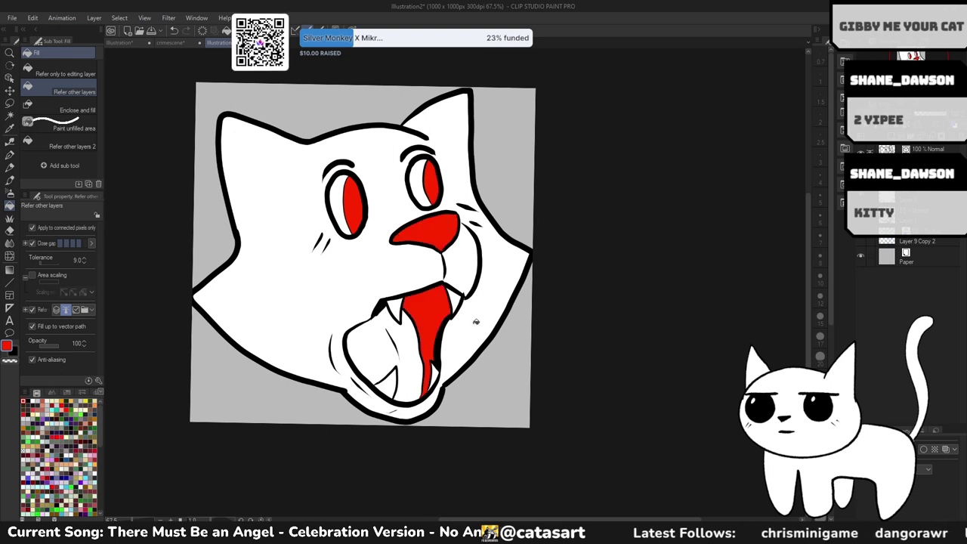
- Try the Tone effect on the red fill layer with a dot shape other than Circle
{"action": "left_click", "coordinate": [935, 450]}
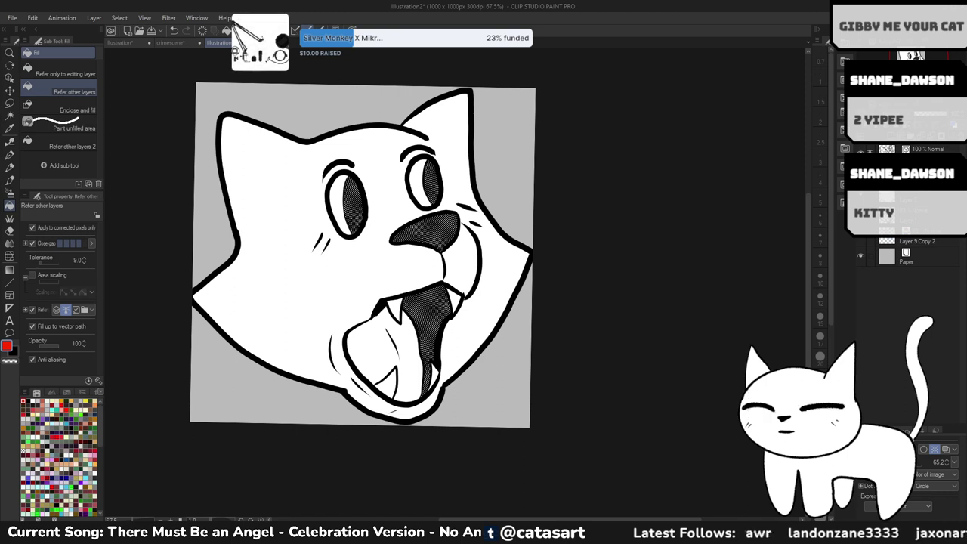
{"action": "left_click", "coordinate": [944, 486]}
{"action": "left_click", "coordinate": [929, 365]}
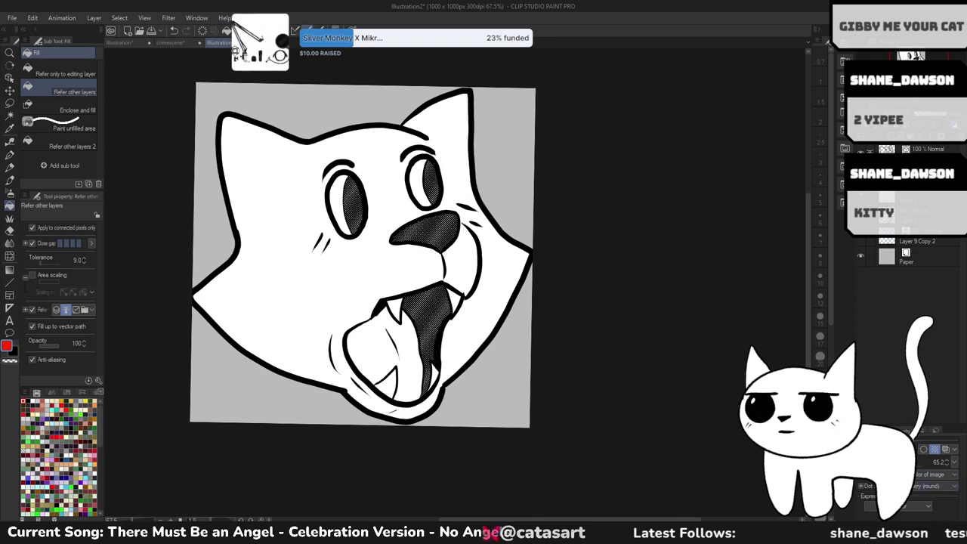
{"action": "left_click", "coordinate": [934, 449]}
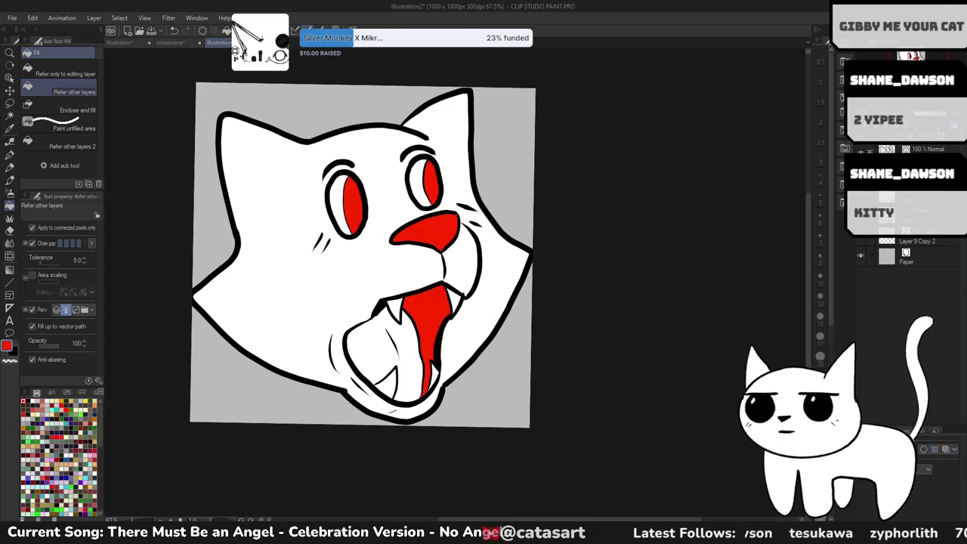
- Fill both pupils, the nose and the inside of the mouth with white on a new layer
{"action": "key", "text": "ctrl+shift+n"}
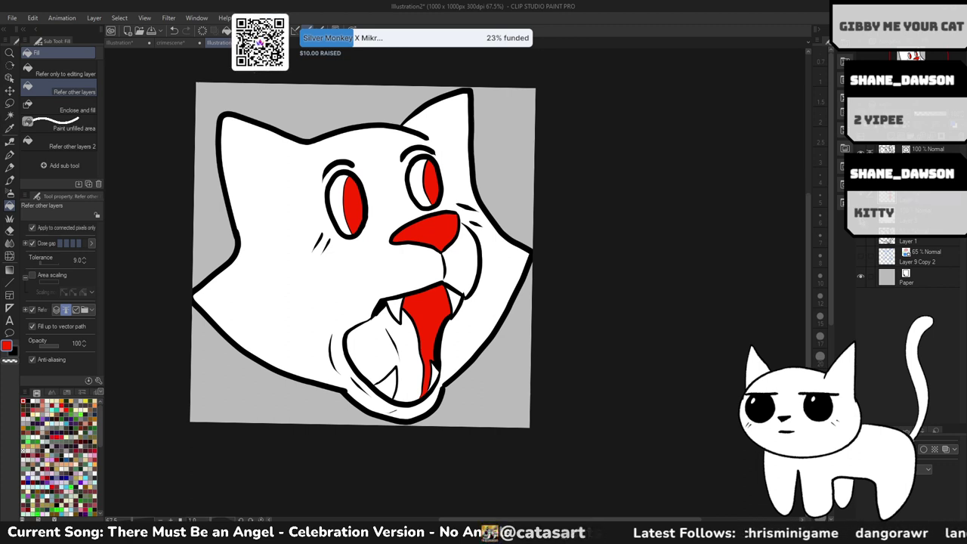
{"action": "key", "text": "ctrl+z"}
{"action": "key", "text": "x"}
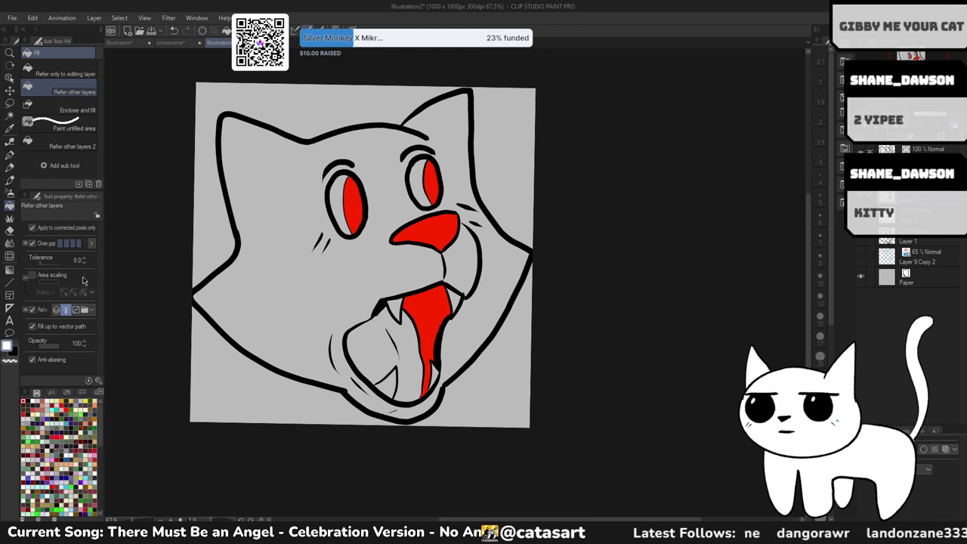
{"action": "left_click", "coordinate": [346, 188]}
{"action": "left_click", "coordinate": [429, 183]}
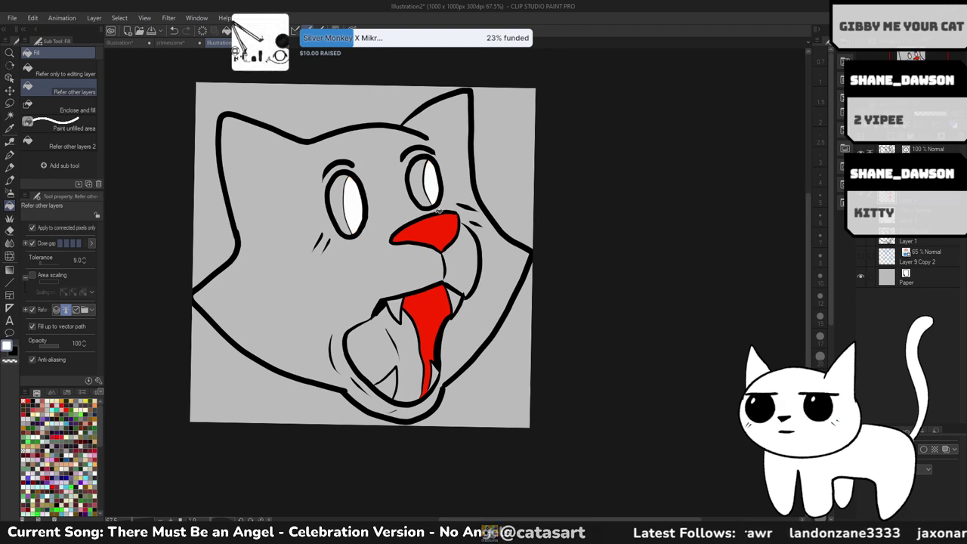
{"action": "left_click", "coordinate": [426, 230]}
{"action": "left_click", "coordinate": [433, 306]}
{"action": "left_click_drag", "start_coordinate": [651, 295], "coordinate": [614, 316]}
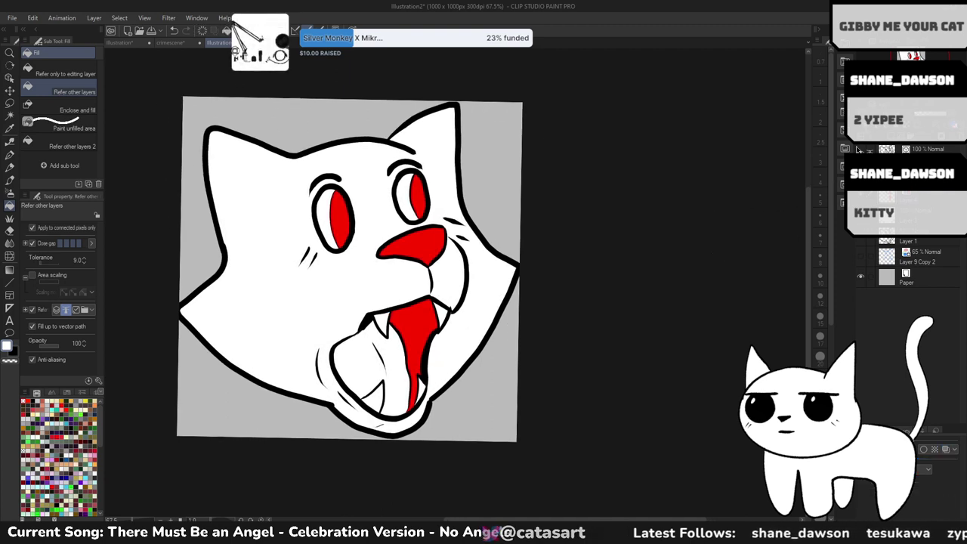
- Try hatching the pupils with black Real G-Pen strokes at brush size 20.1
{"action": "key", "text": "p"}
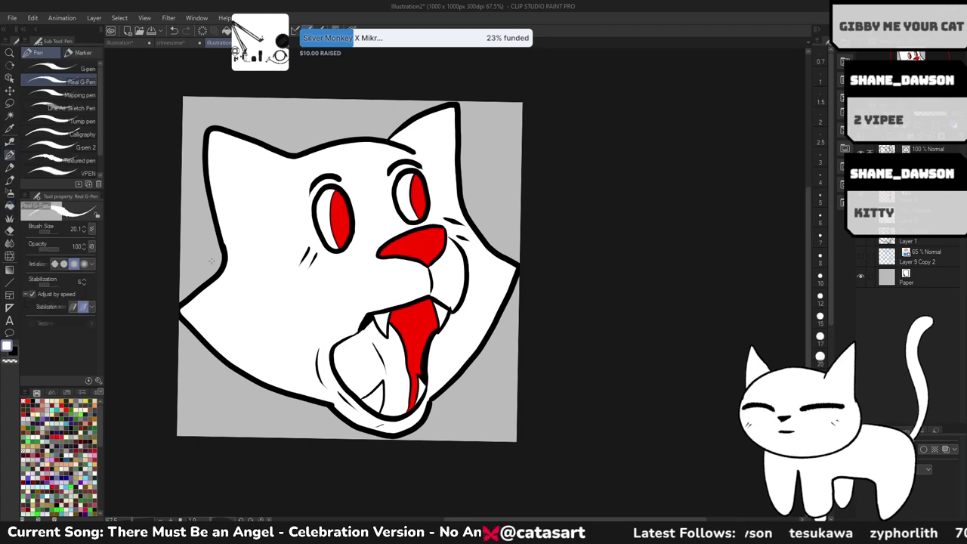
{"action": "key", "text": "x"}
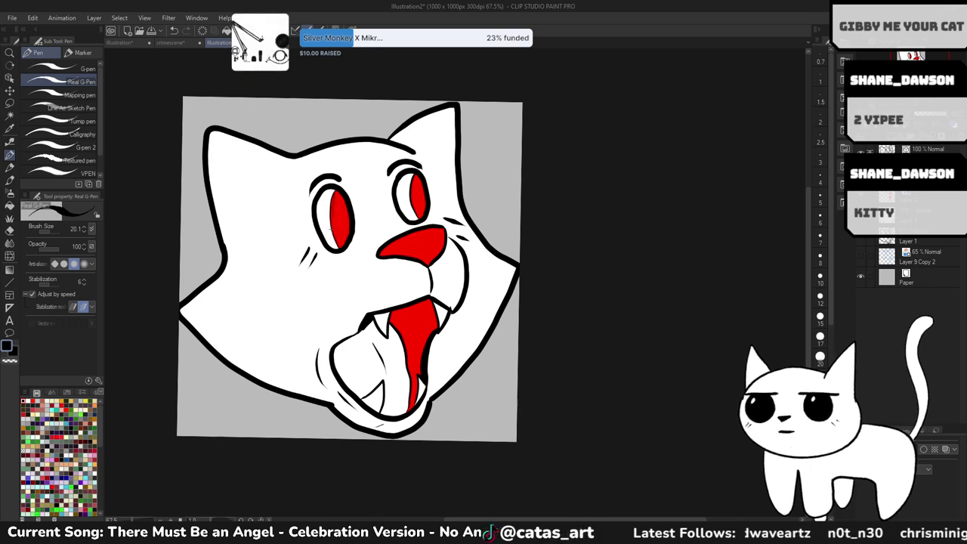
{"action": "left_click_drag", "start_coordinate": [341, 191], "coordinate": [341, 211]}
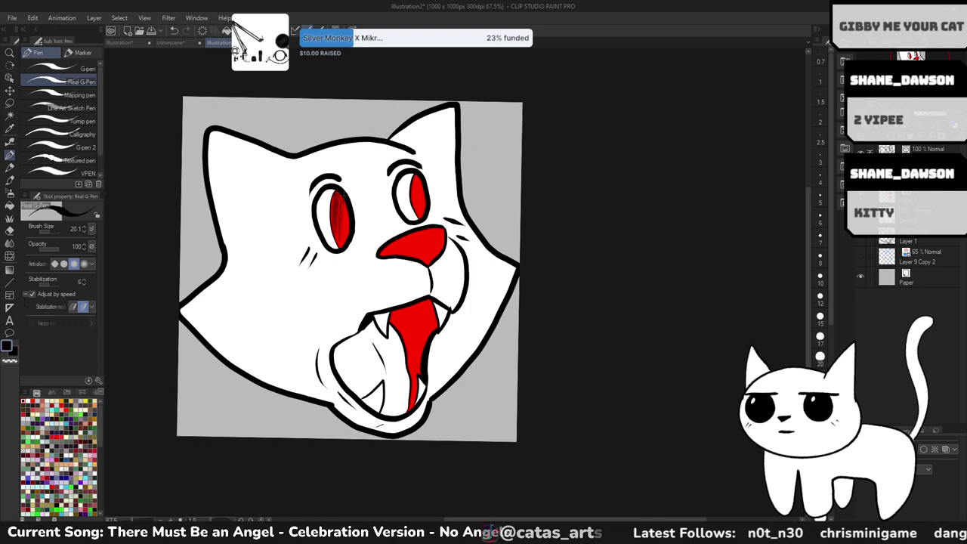
{"action": "key", "text": "ctrl+z"}
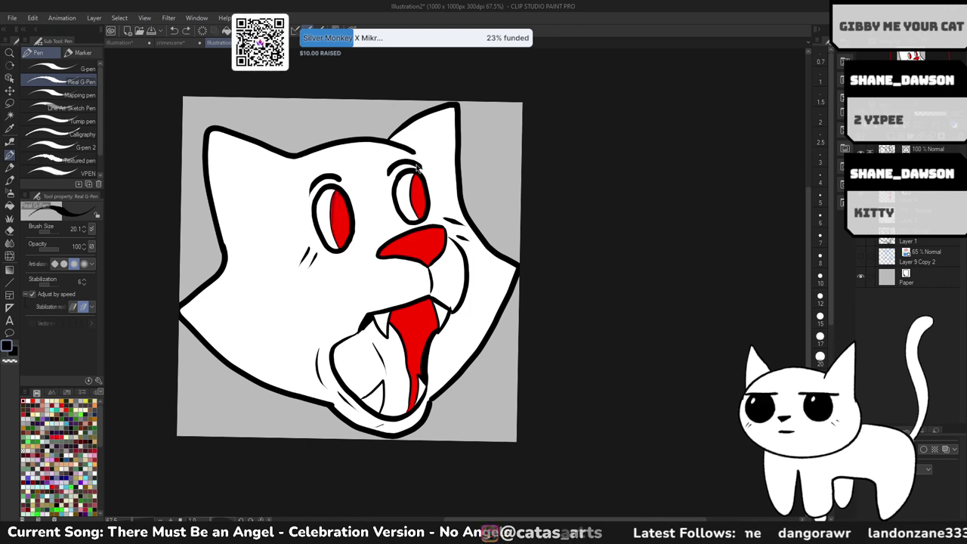
{"action": "scroll", "coordinate": [415, 161], "scroll_direction": "down", "scroll_amount": 5}
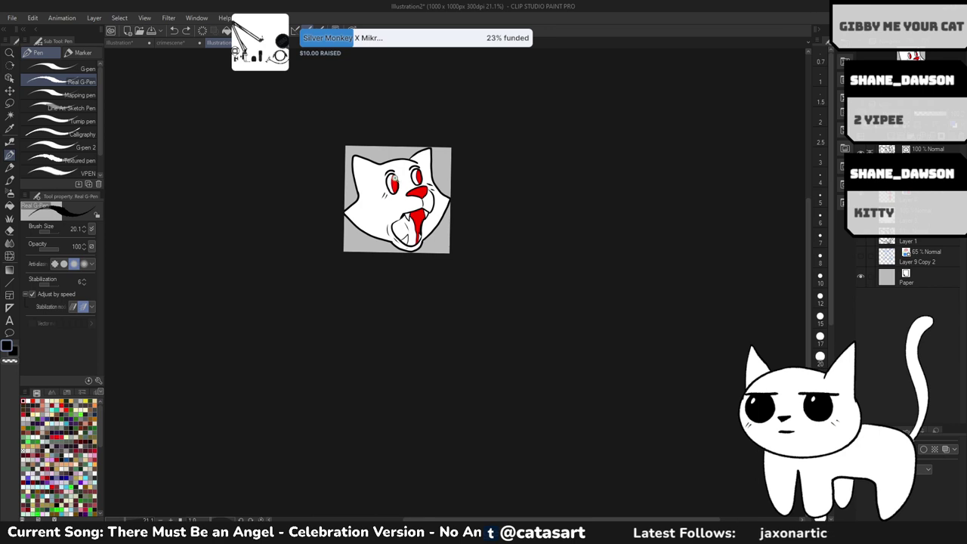
{"action": "scroll", "coordinate": [394, 178], "scroll_direction": "down", "scroll_amount": 1}
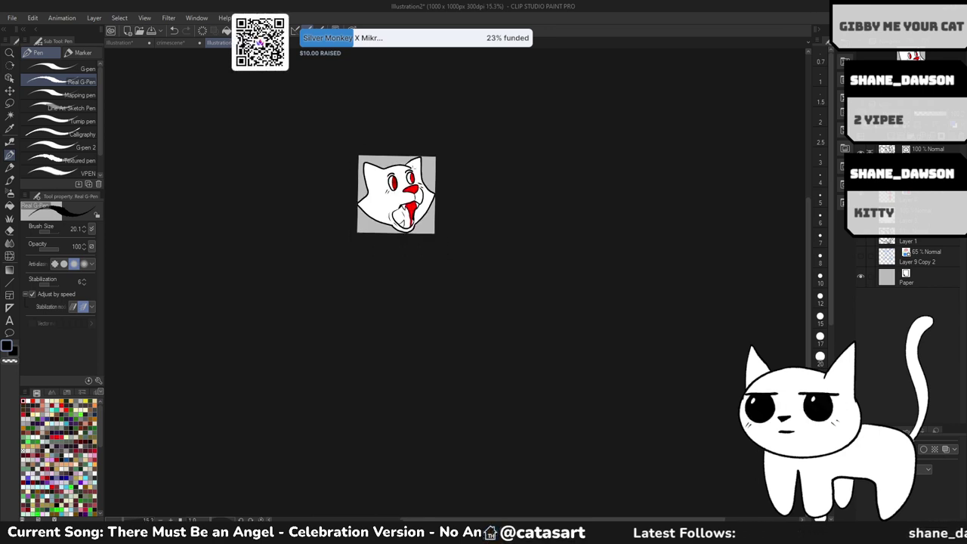
{"action": "scroll", "coordinate": [423, 192], "scroll_direction": "up", "scroll_amount": 3}
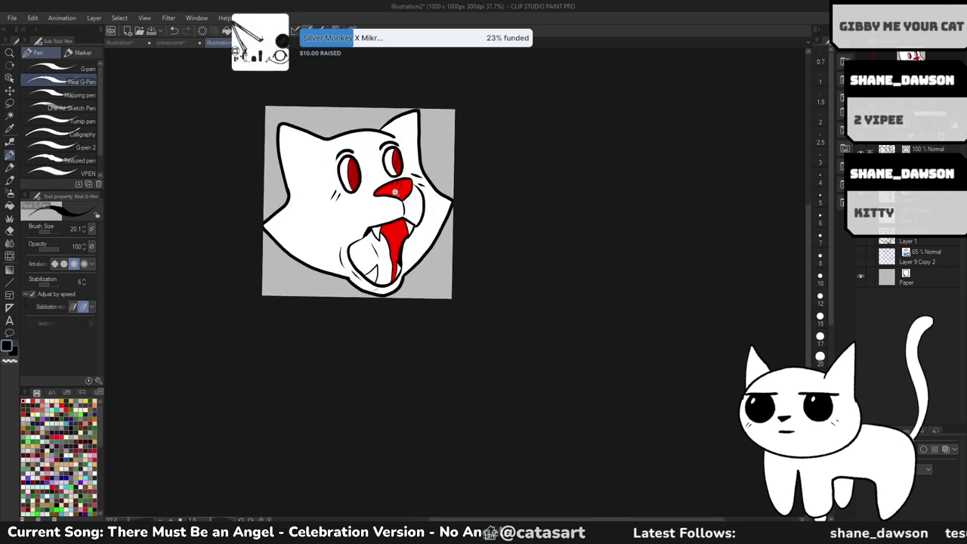
{"action": "scroll", "coordinate": [394, 192], "scroll_direction": "up", "scroll_amount": 2}
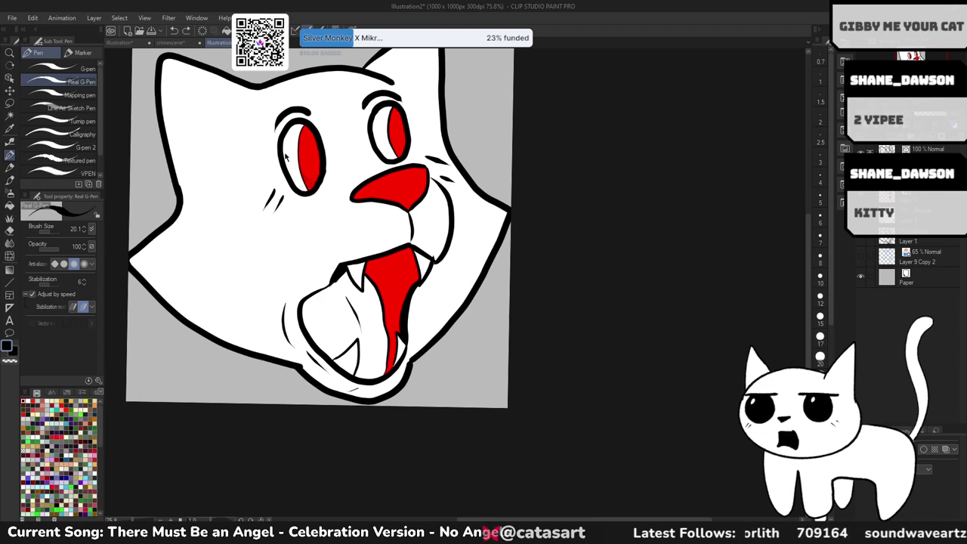
- Choose the Light crosshatch decoration brush and set its brush size to 132.7
{"action": "left_click_drag", "start_coordinate": [326, 115], "coordinate": [256, 227]}
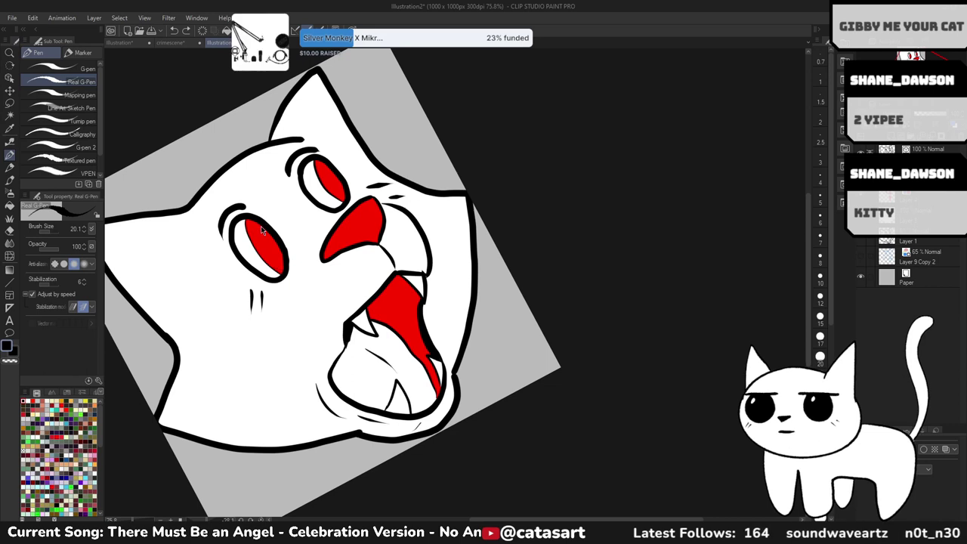
{"action": "scroll", "coordinate": [249, 225], "scroll_direction": "up", "scroll_amount": 2}
{"action": "left_click", "coordinate": [9, 217]}
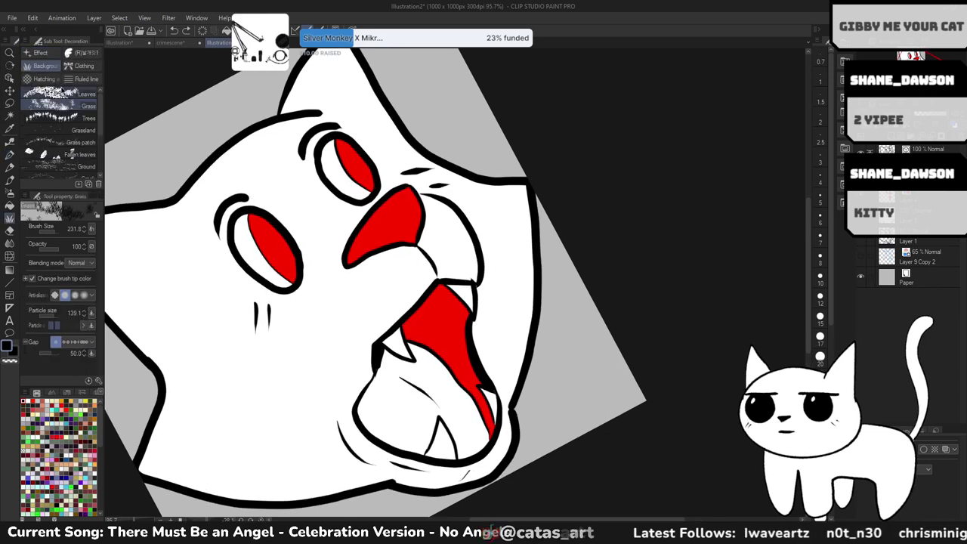
{"action": "left_click", "coordinate": [60, 93]}
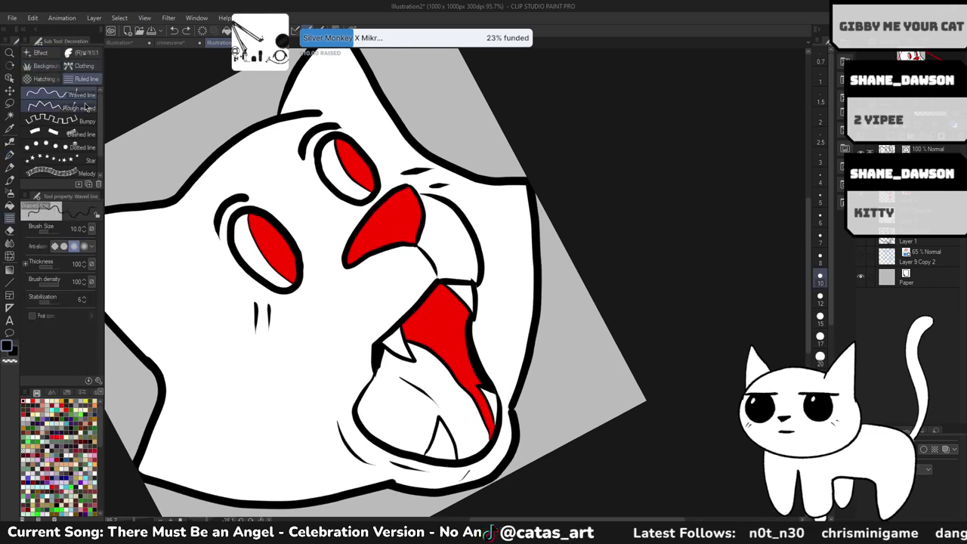
{"action": "left_click", "coordinate": [44, 79]}
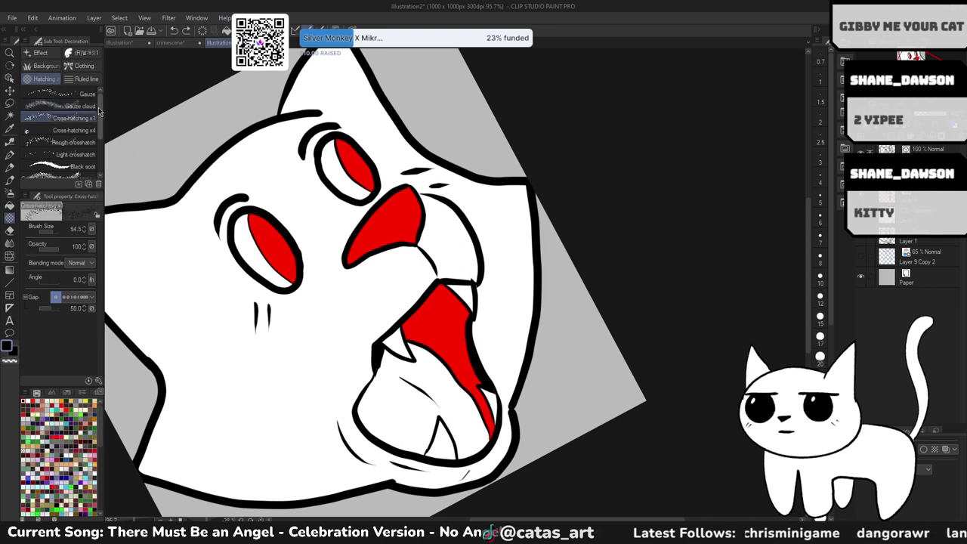
{"action": "left_click", "coordinate": [93, 94]}
{"action": "mouse_move", "coordinate": [102, 110]}
{"action": "left_mouse_down"}
{"action": "mouse_move", "coordinate": [101, 143]}
{"action": "mouse_move", "coordinate": [99, 130]}
{"action": "left_mouse_up"}
{"action": "scroll", "coordinate": [98, 130], "scroll_direction": "up", "scroll_amount": 1}
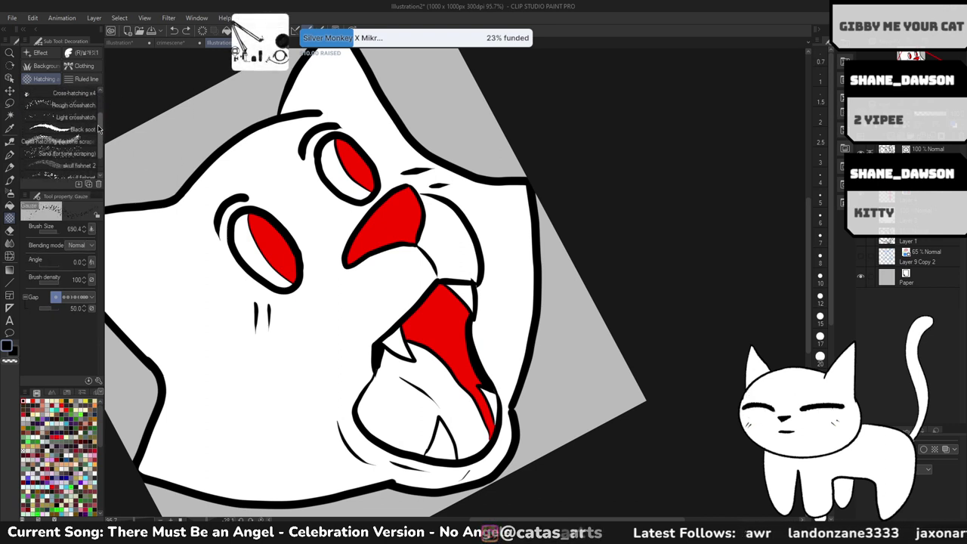
{"action": "left_click", "coordinate": [89, 128]}
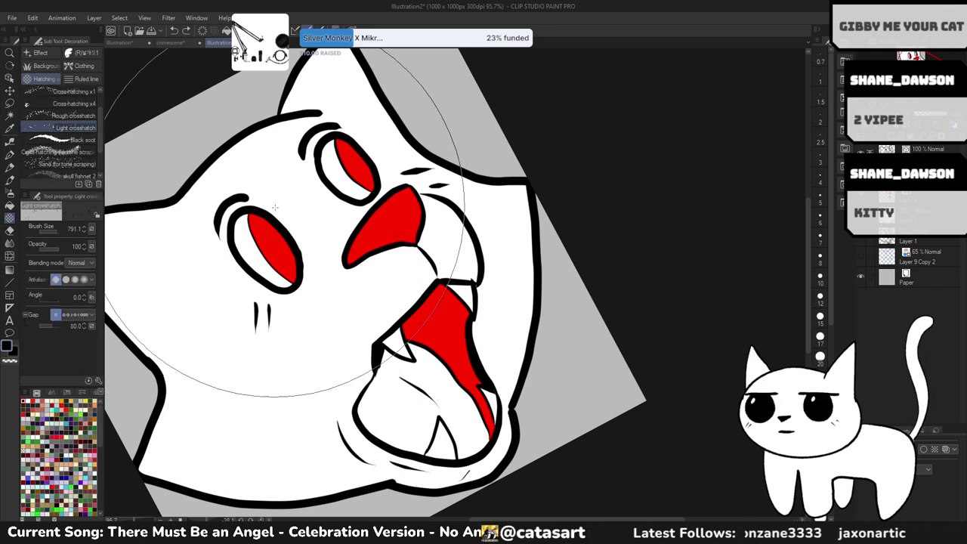
{"action": "mouse_move", "coordinate": [317, 249]}
{"action": "left_mouse_down"}
{"action": "mouse_move", "coordinate": [216, 175]}
{"action": "mouse_move", "coordinate": [221, 83]}
{"action": "left_mouse_up"}
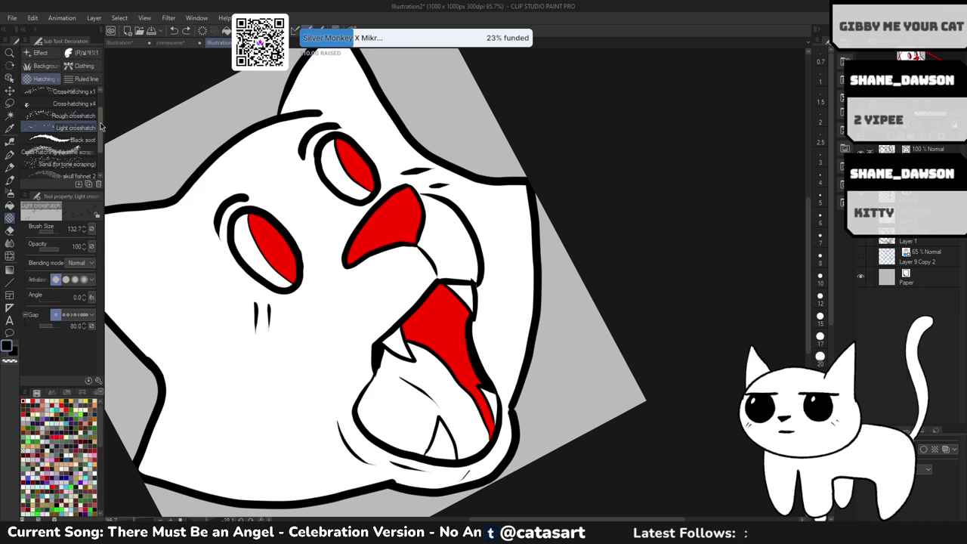
- Try the Cross-hatching x4 decoration brush on the left pupil at a brush size of 63.6
{"action": "scroll", "coordinate": [98, 135], "scroll_direction": "up", "scroll_amount": 2}
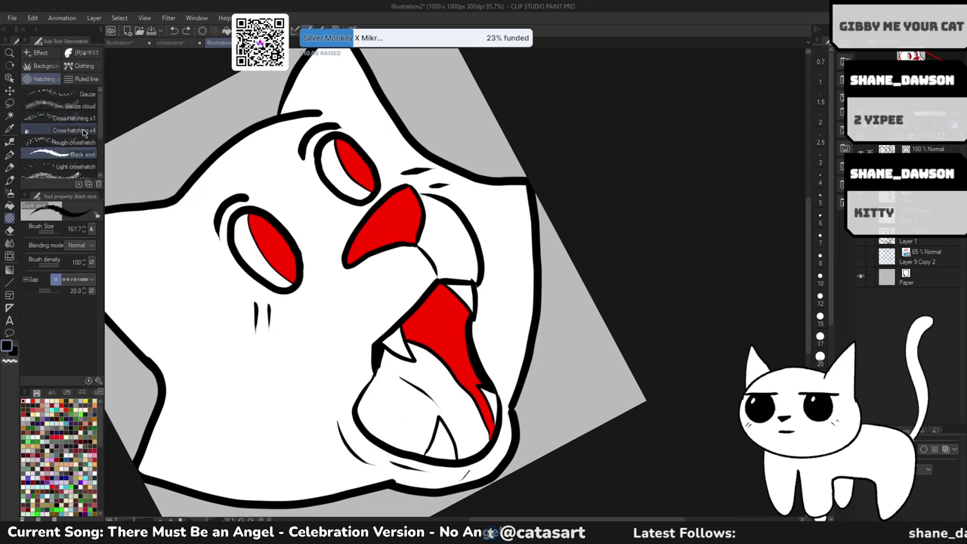
{"action": "left_click", "coordinate": [74, 130]}
{"action": "left_click", "coordinate": [266, 234]}
{"action": "key", "text": "ctrl+z"}
{"action": "left_click_drag", "start_coordinate": [318, 230], "coordinate": [266, 234]}
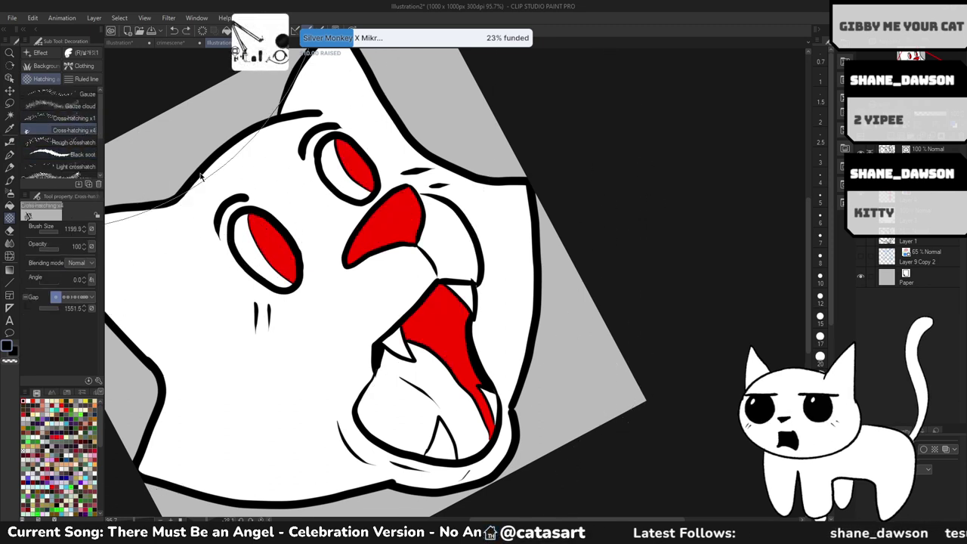
{"action": "mouse_move", "coordinate": [237, 173]}
{"action": "left_mouse_down"}
{"action": "mouse_move", "coordinate": [167, 136]}
{"action": "mouse_move", "coordinate": [181, 129]}
{"action": "mouse_move", "coordinate": [219, 154]}
{"action": "mouse_move", "coordinate": [246, 192]}
{"action": "left_mouse_up"}
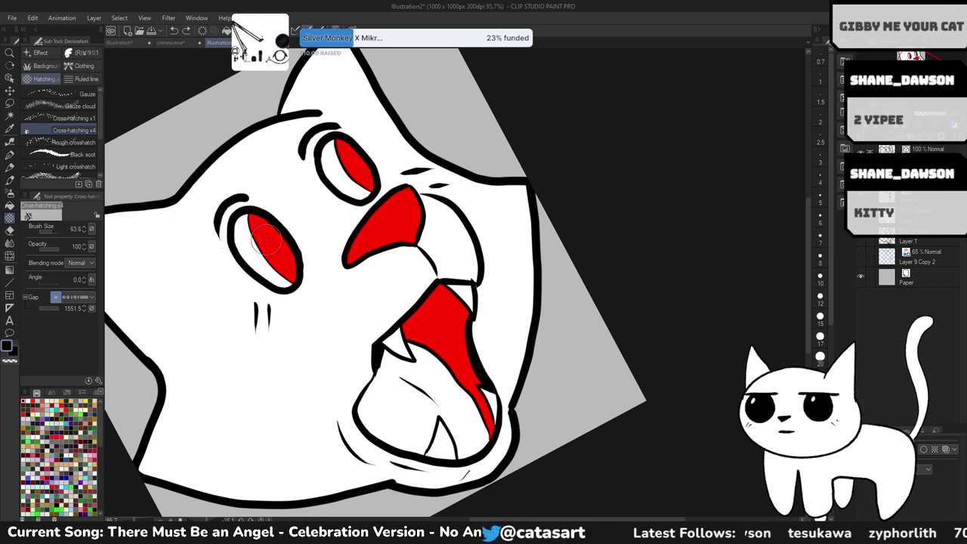
{"action": "mouse_move", "coordinate": [256, 249]}
{"action": "left_mouse_down"}
{"action": "mouse_move", "coordinate": [259, 233]}
{"action": "mouse_move", "coordinate": [287, 270]}
{"action": "left_mouse_up"}
{"action": "key", "text": "ctrl+z"}
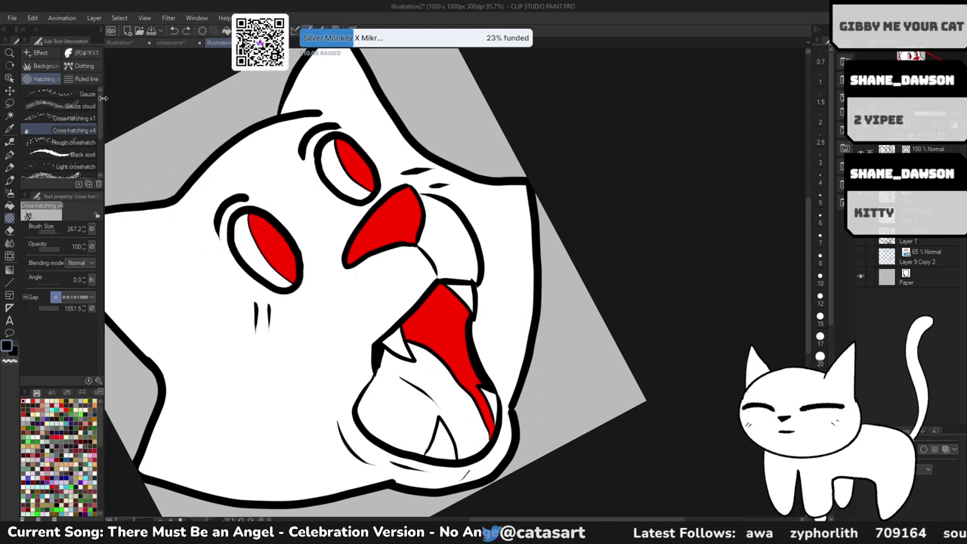
- Look through the Ruled line, Effect, Clothing and Hatching decoration brushes for a suitable shading brush
{"action": "left_click", "coordinate": [82, 79]}
{"action": "scroll", "coordinate": [98, 149], "scroll_direction": "down", "scroll_amount": 2}
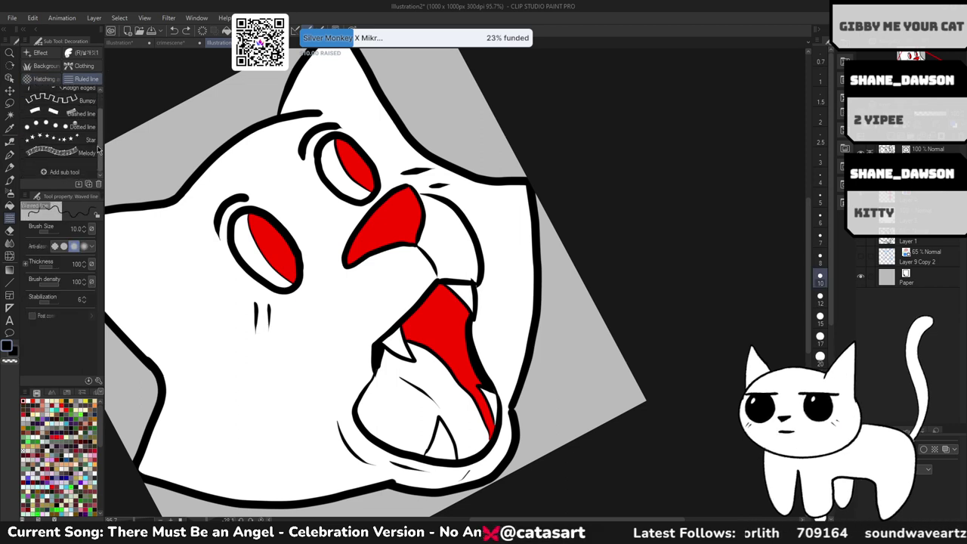
{"action": "scroll", "coordinate": [97, 149], "scroll_direction": "up", "scroll_amount": 2}
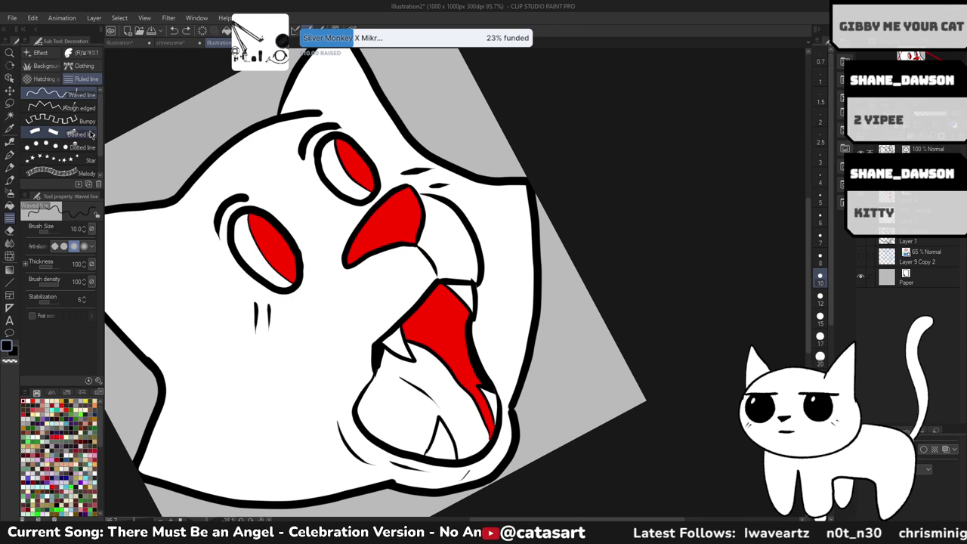
{"action": "left_click", "coordinate": [50, 52]}
{"action": "scroll", "coordinate": [96, 156], "scroll_direction": "down", "scroll_amount": 3}
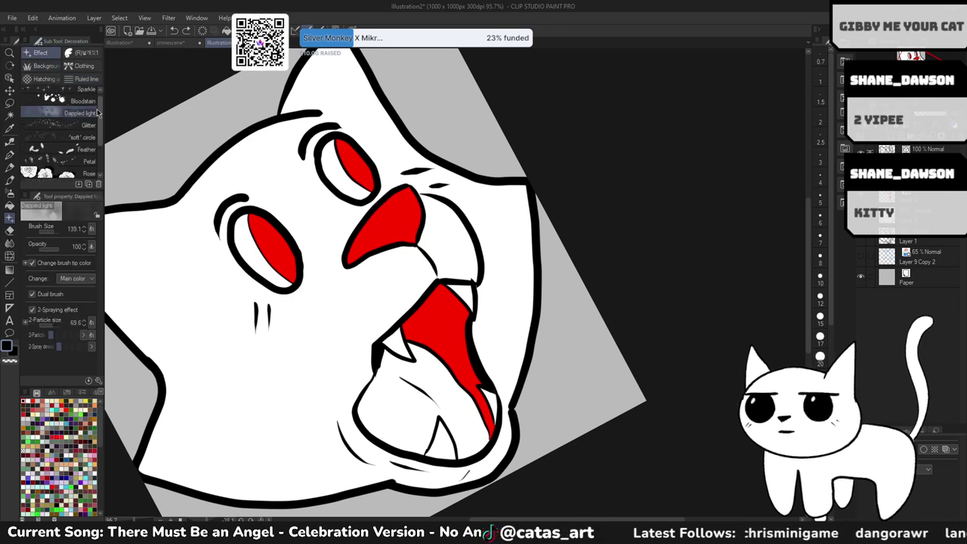
{"action": "scroll", "coordinate": [96, 148], "scroll_direction": "up", "scroll_amount": 3}
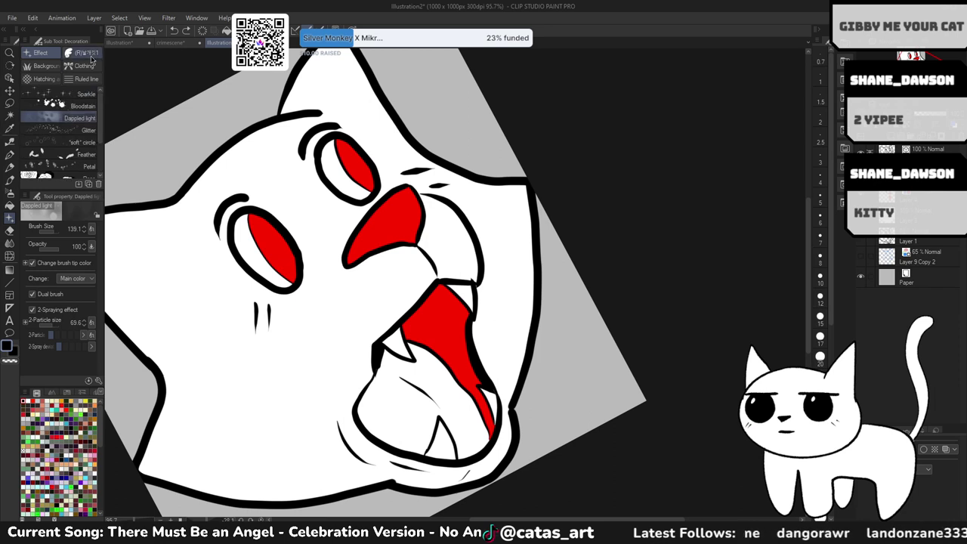
{"action": "left_click", "coordinate": [89, 67]}
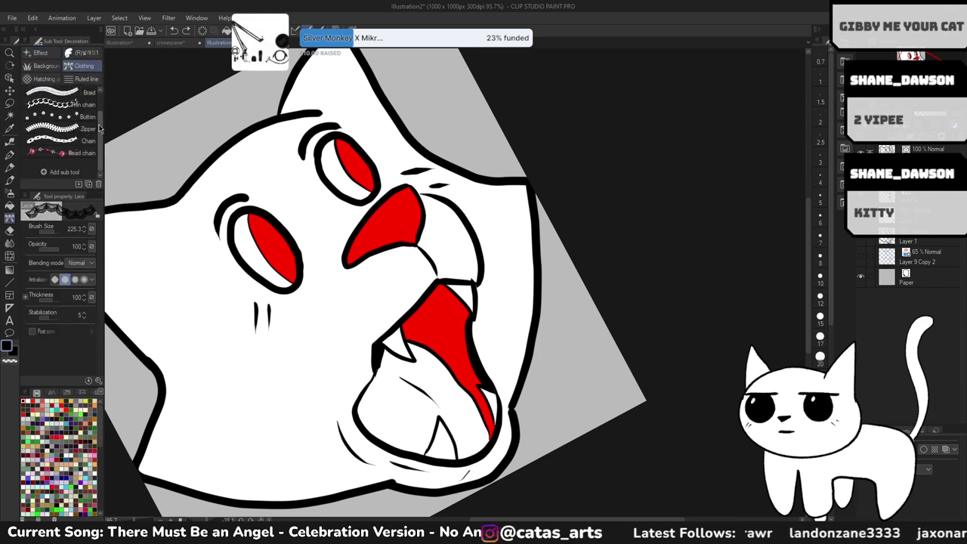
{"action": "left_click", "coordinate": [86, 79]}
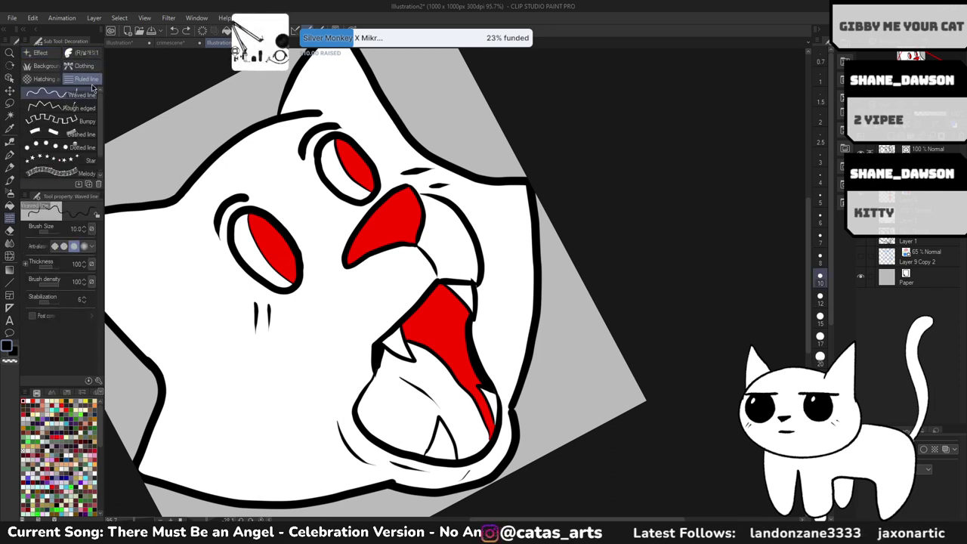
{"action": "left_click", "coordinate": [50, 80]}
- Try the Dappled light effect brush at size 139.1 over the left pupil
{"action": "left_click", "coordinate": [39, 52]}
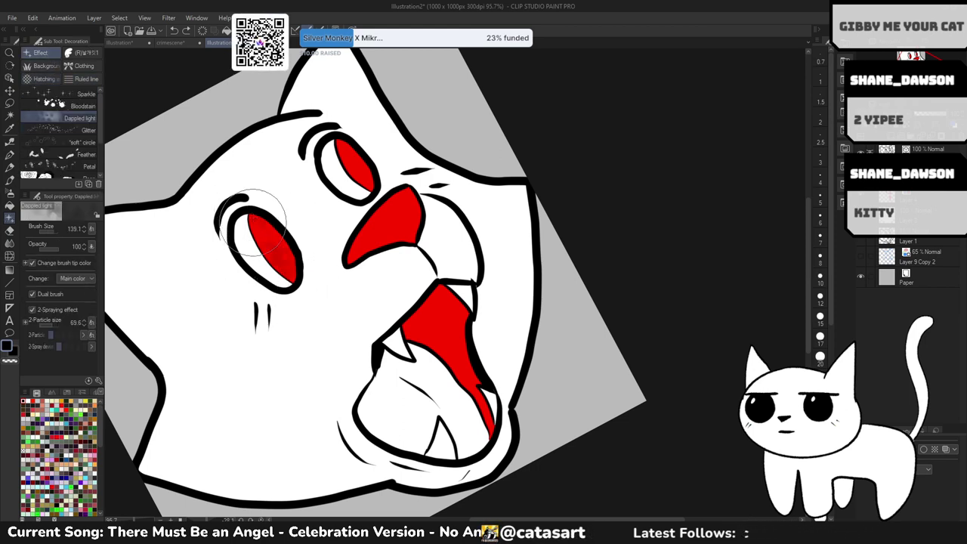
{"action": "left_click_drag", "start_coordinate": [253, 225], "coordinate": [280, 300]}
{"action": "key", "text": "ctrl+z"}
- Hatch both red pupils with thin, near-vertical black Real G-Pen strokes at brush size 20.1
{"action": "key", "text": "p"}
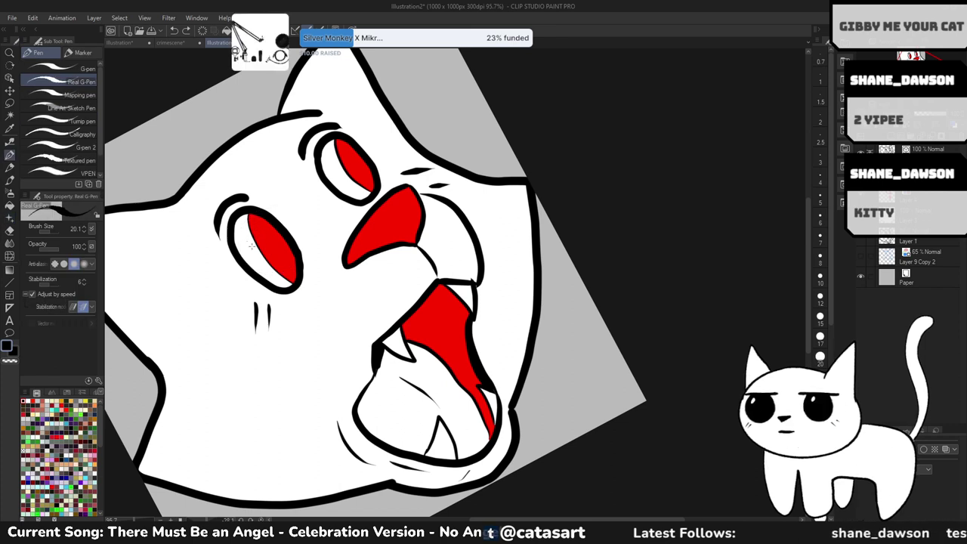
{"action": "left_click_drag", "start_coordinate": [254, 211], "coordinate": [261, 247]}
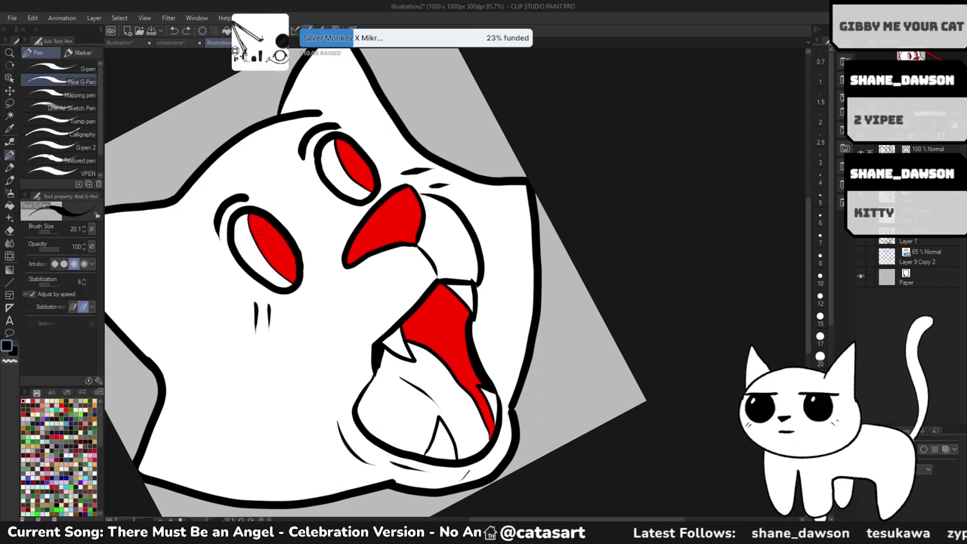
{"action": "scroll", "coordinate": [257, 234], "scroll_direction": "down", "scroll_amount": 1}
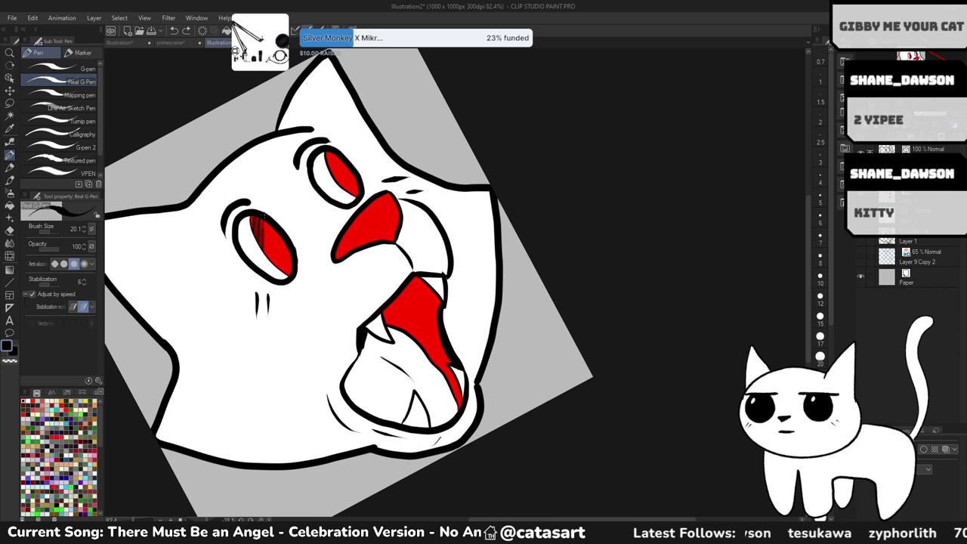
{"action": "mouse_move", "coordinate": [264, 220]}
{"action": "left_mouse_down"}
{"action": "mouse_move", "coordinate": [266, 254]}
{"action": "mouse_move", "coordinate": [289, 274]}
{"action": "left_mouse_up"}
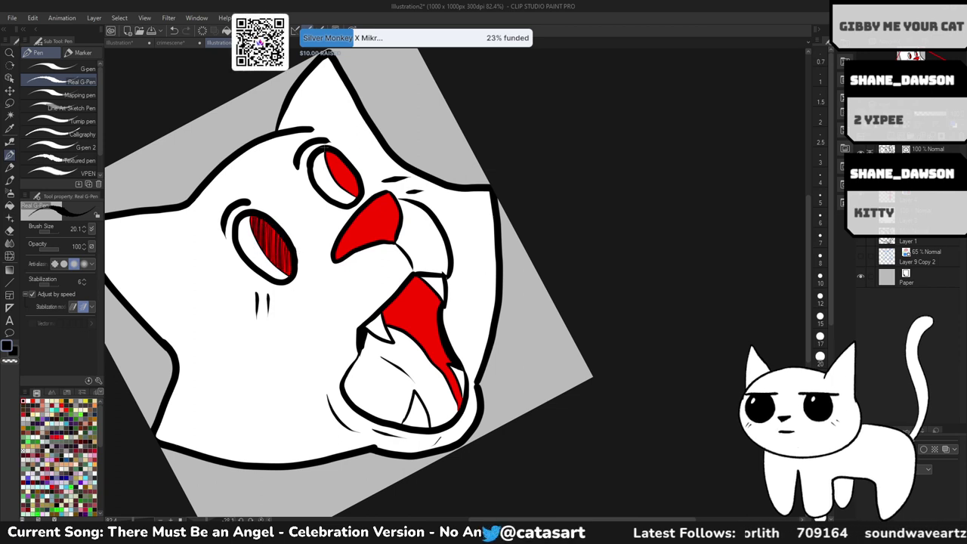
{"action": "left_click_drag", "start_coordinate": [329, 154], "coordinate": [332, 175]}
{"action": "left_click_drag", "start_coordinate": [334, 154], "coordinate": [352, 196]}
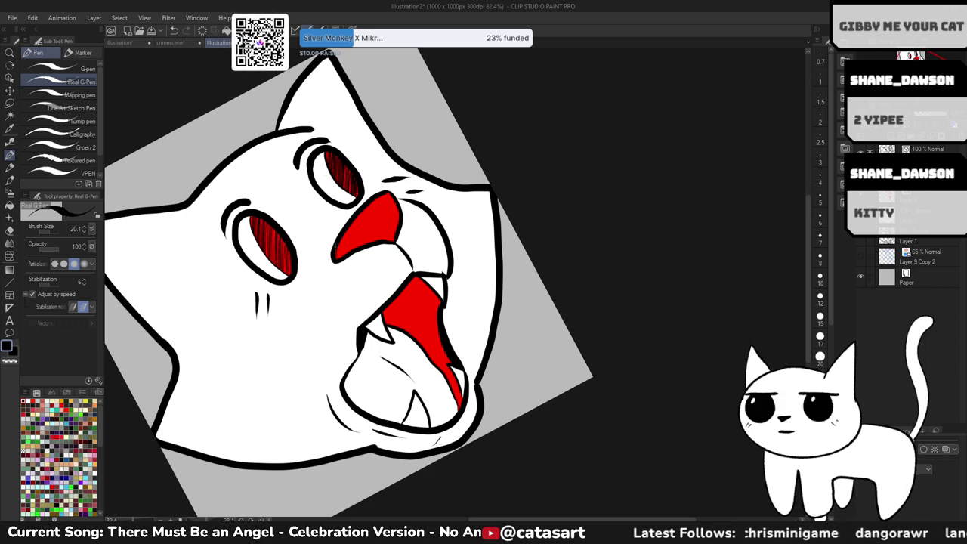
- Hatch the whole red nose with closely spaced, near-vertical black Real G-Pen strokes
{"action": "left_click_drag", "start_coordinate": [337, 243], "coordinate": [345, 259]}
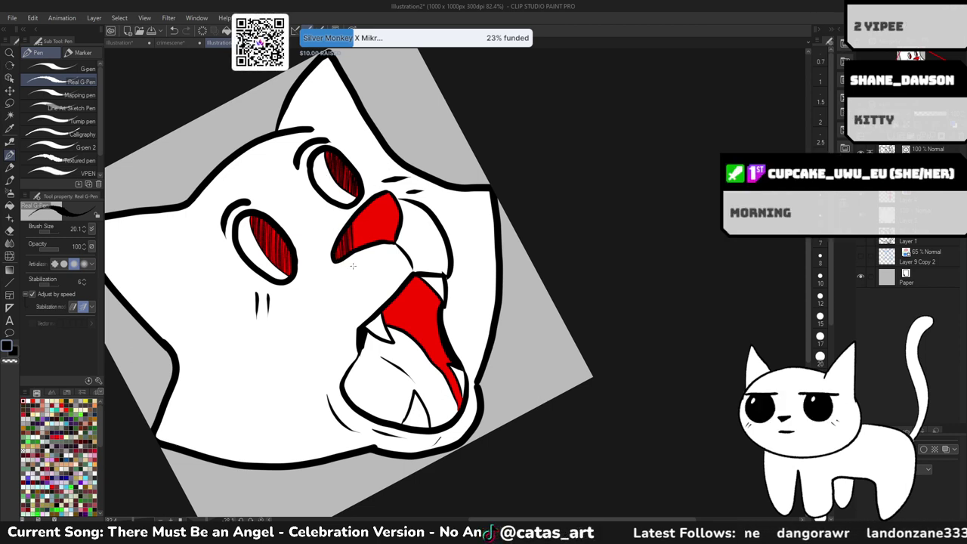
{"action": "scroll", "coordinate": [363, 226], "scroll_direction": "down", "scroll_amount": 1}
{"action": "scroll", "coordinate": [368, 215], "scroll_direction": "up", "scroll_amount": 2}
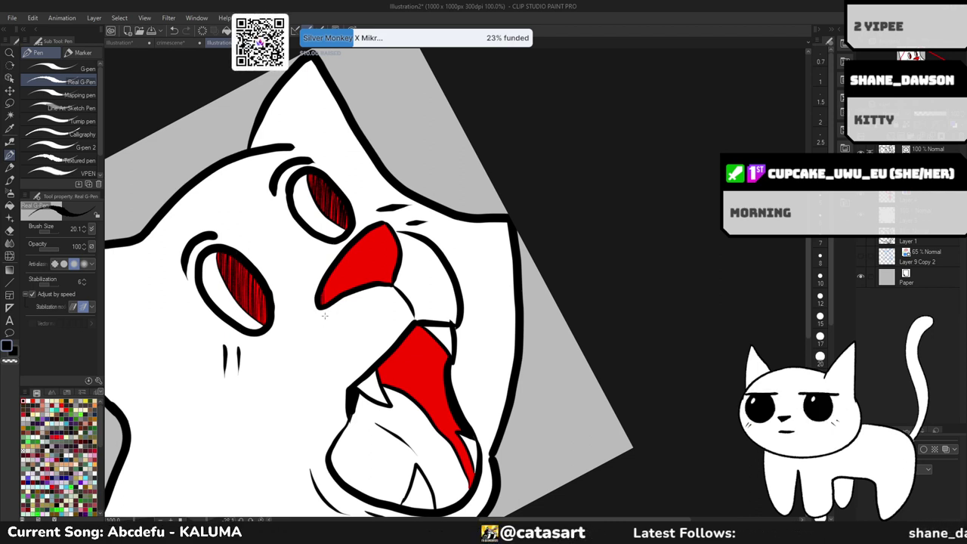
{"action": "mouse_move", "coordinate": [323, 308]}
{"action": "left_mouse_down"}
{"action": "mouse_move", "coordinate": [327, 270]}
{"action": "mouse_move", "coordinate": [335, 313]}
{"action": "mouse_move", "coordinate": [334, 274]}
{"action": "mouse_move", "coordinate": [346, 301]}
{"action": "mouse_move", "coordinate": [356, 241]}
{"action": "left_mouse_up"}
{"action": "left_click_drag", "start_coordinate": [355, 286], "coordinate": [360, 239]}
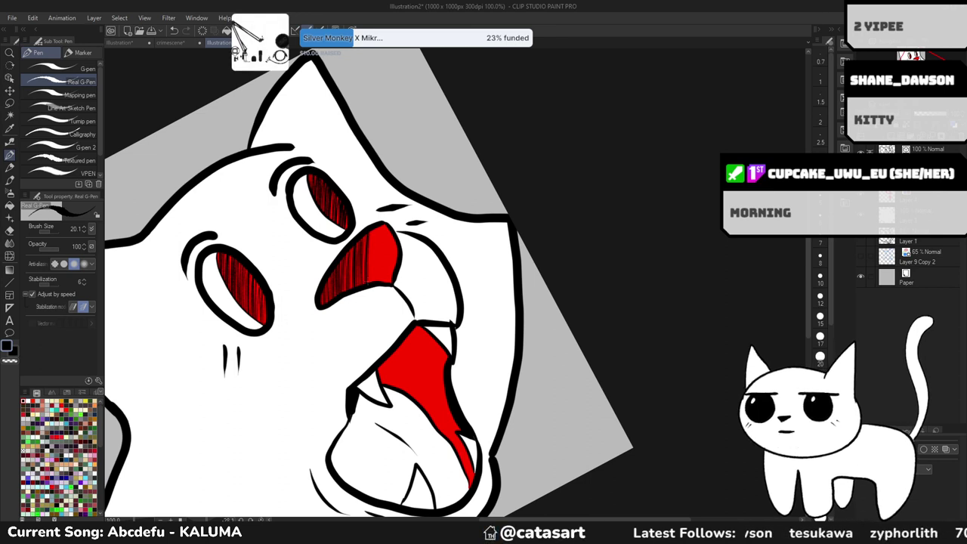
{"action": "left_click_drag", "start_coordinate": [366, 286], "coordinate": [370, 240]}
{"action": "left_click_drag", "start_coordinate": [368, 286], "coordinate": [372, 229]}
{"action": "left_click_drag", "start_coordinate": [373, 281], "coordinate": [380, 223]}
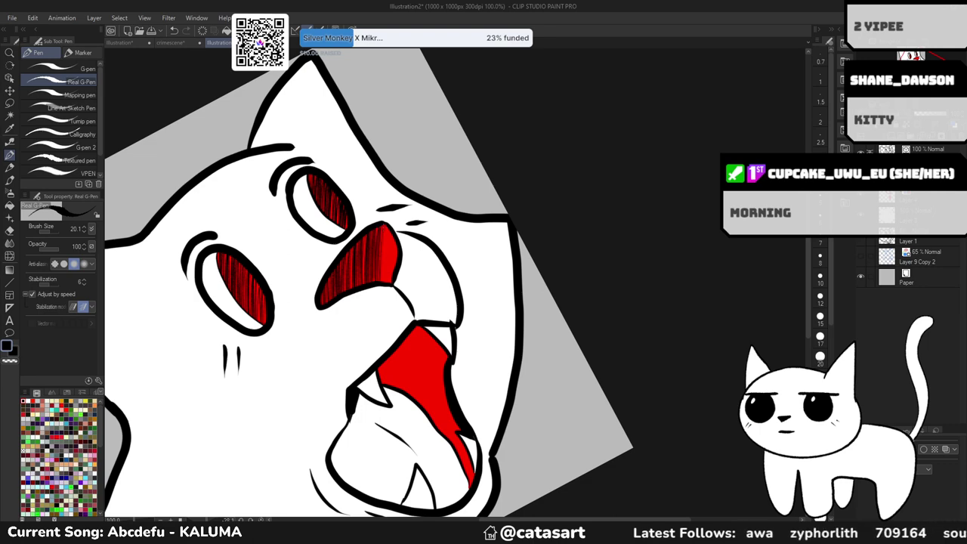
{"action": "left_click_drag", "start_coordinate": [382, 281], "coordinate": [385, 224]}
{"action": "left_click_drag", "start_coordinate": [385, 279], "coordinate": [389, 222]}
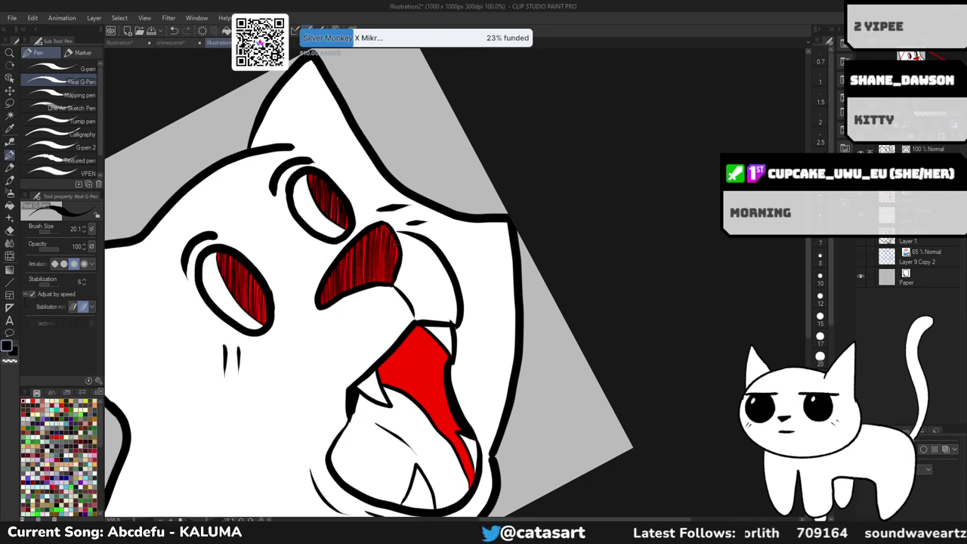
- Try hatching the red inside of the mouth with near-vertical black strokes
{"action": "scroll", "coordinate": [426, 297], "scroll_direction": "down", "scroll_amount": 3}
{"action": "scroll", "coordinate": [441, 207], "scroll_direction": "up", "scroll_amount": 3}
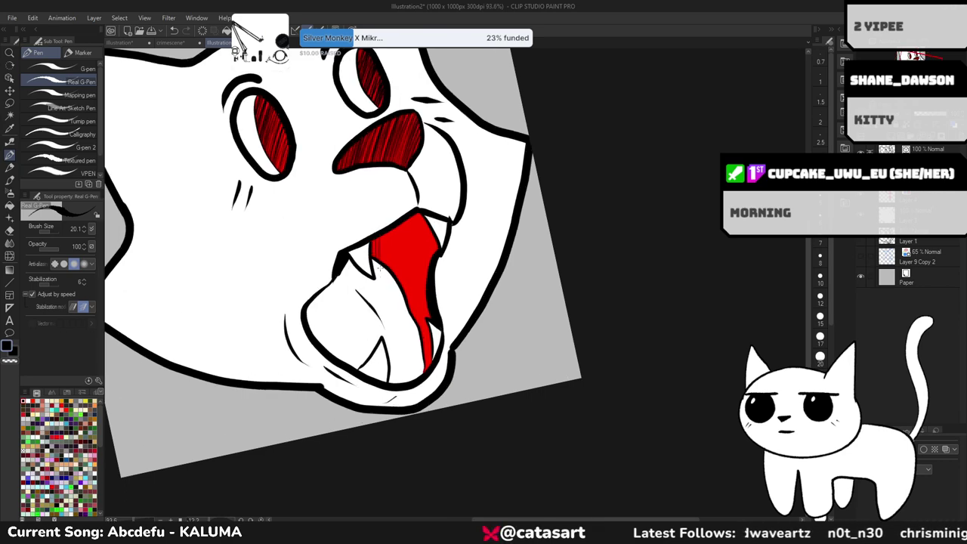
{"action": "scroll", "coordinate": [400, 245], "scroll_direction": "down", "scroll_amount": 3}
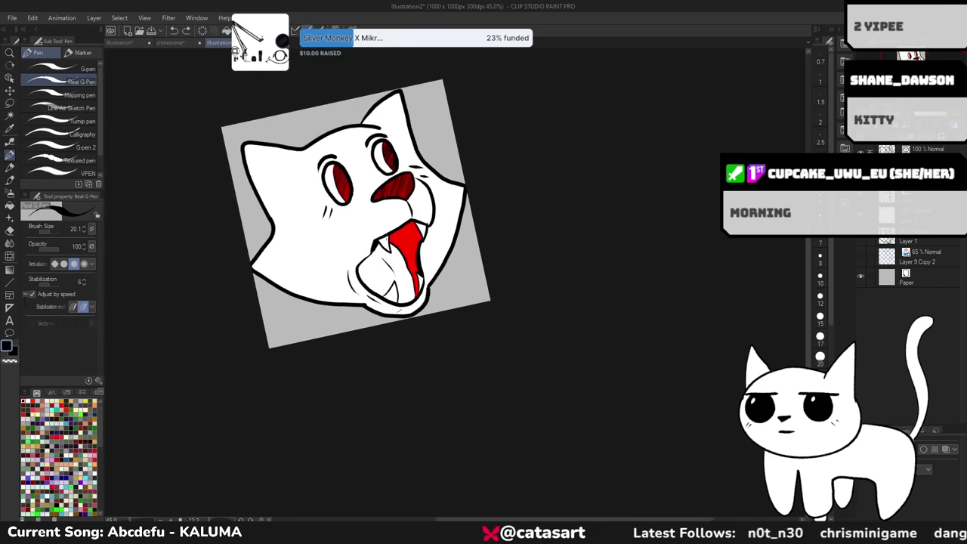
{"action": "scroll", "coordinate": [405, 236], "scroll_direction": "down", "scroll_amount": 1}
{"action": "left_click_drag", "start_coordinate": [389, 222], "coordinate": [374, 225]}
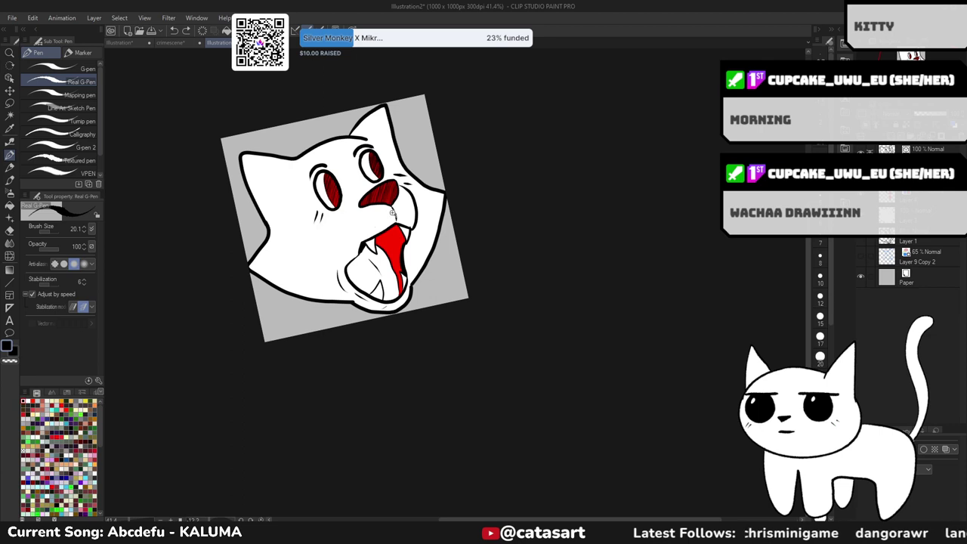
{"action": "scroll", "coordinate": [392, 213], "scroll_direction": "up", "scroll_amount": 1}
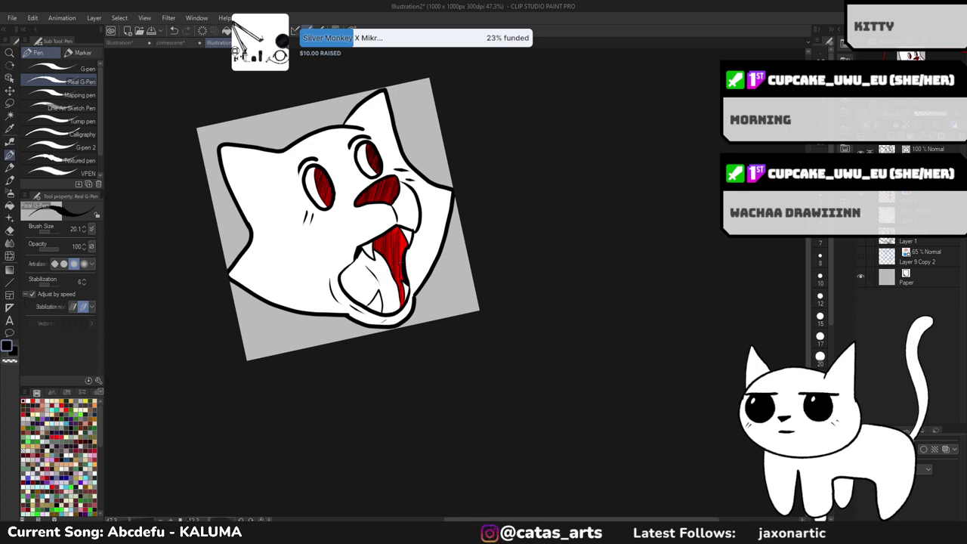
{"action": "mouse_move", "coordinate": [405, 279]}
{"action": "left_mouse_down"}
{"action": "mouse_move", "coordinate": [492, 161]}
{"action": "mouse_move", "coordinate": [501, 272]}
{"action": "mouse_move", "coordinate": [461, 170]}
{"action": "left_mouse_up"}
{"action": "key", "text": "ctrl+z"}
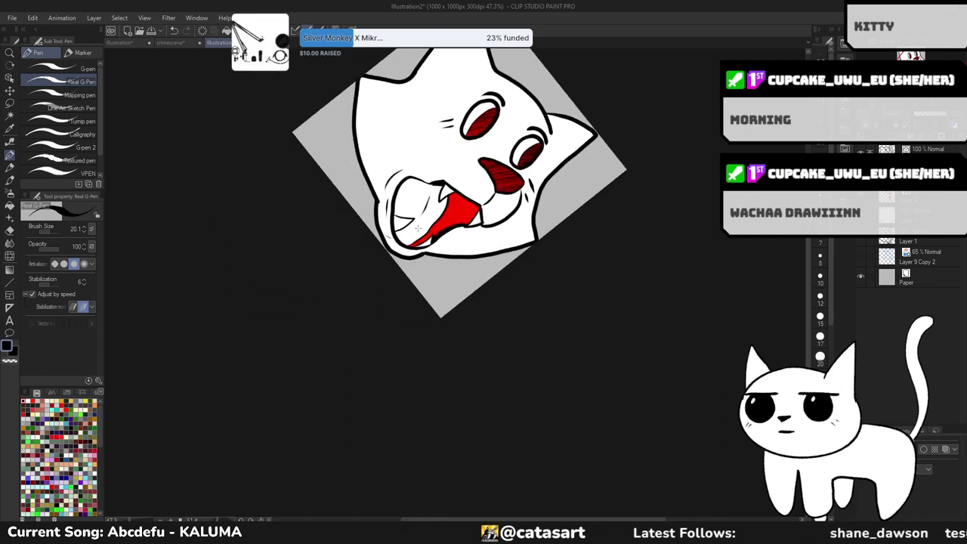
- Cross-hatch the red inside of the mouth with black Real G-Pen strokes running in two directions
{"action": "left_click_drag", "start_coordinate": [415, 219], "coordinate": [440, 210]}
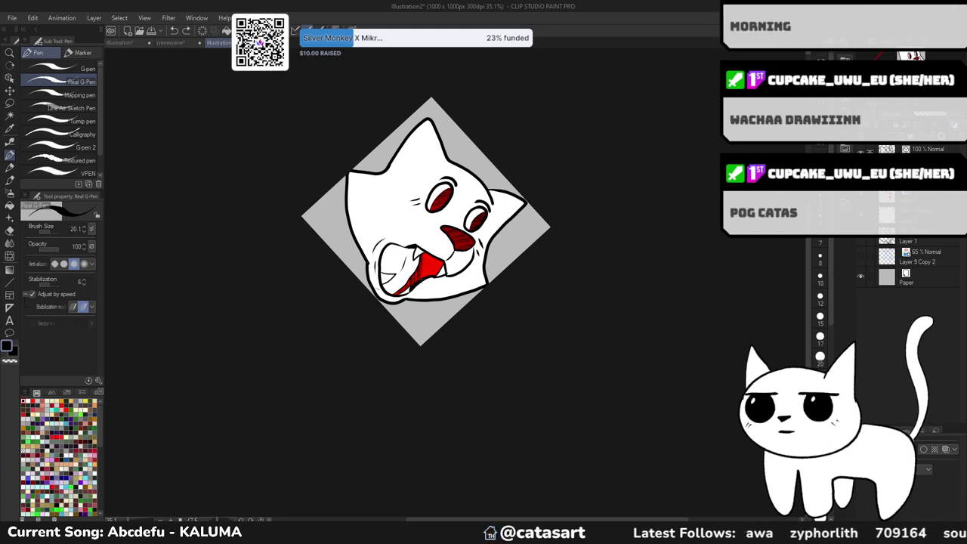
{"action": "left_click_drag", "start_coordinate": [426, 280], "coordinate": [435, 249]}
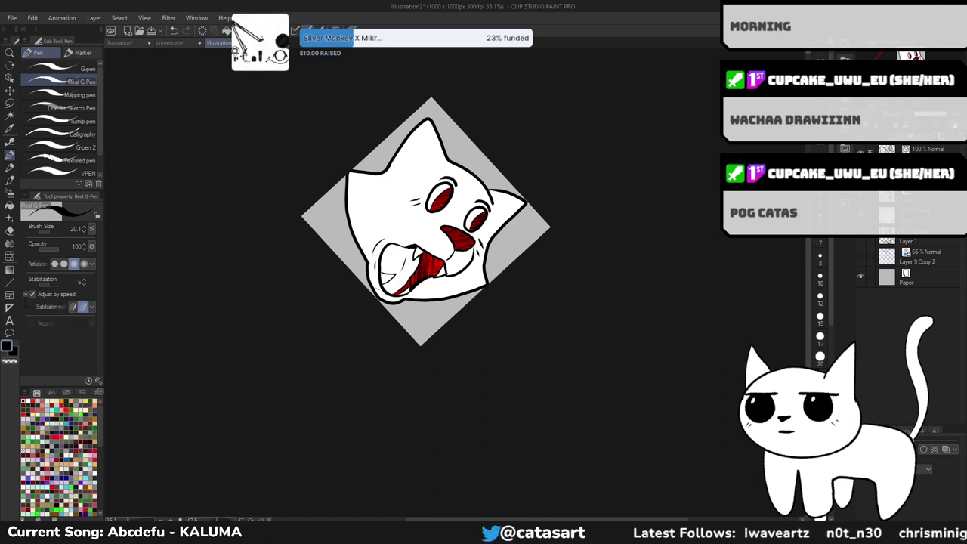
{"action": "left_click_drag", "start_coordinate": [457, 254], "coordinate": [348, 264]}
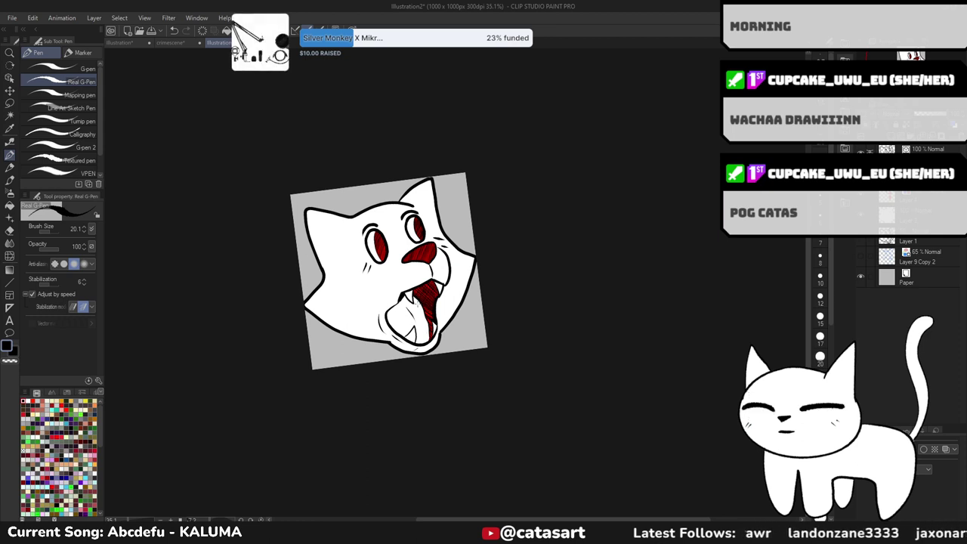
- Cross the hatching on both pupils and the nose with a second set of black strokes and switch the red beneath all hatching to white
{"action": "left_click_drag", "start_coordinate": [425, 347], "coordinate": [500, 232]}
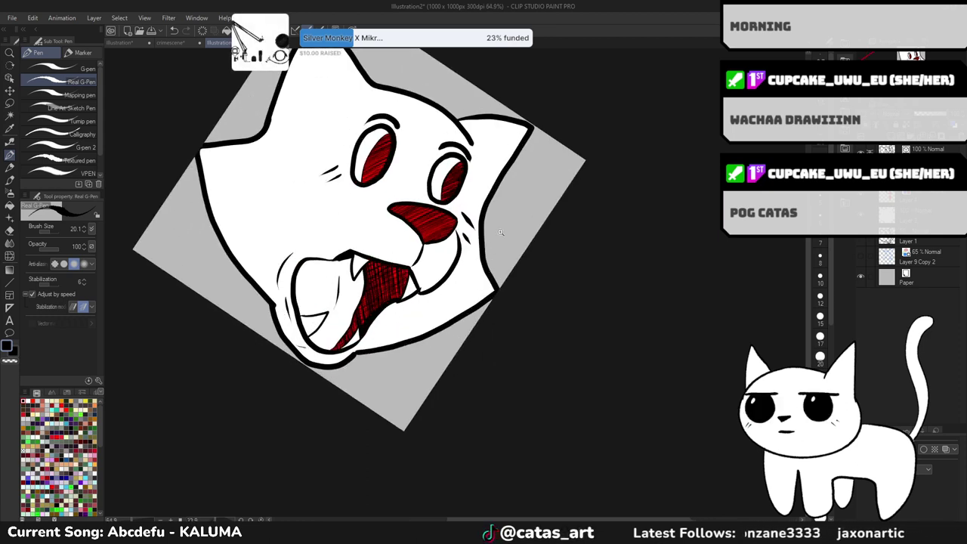
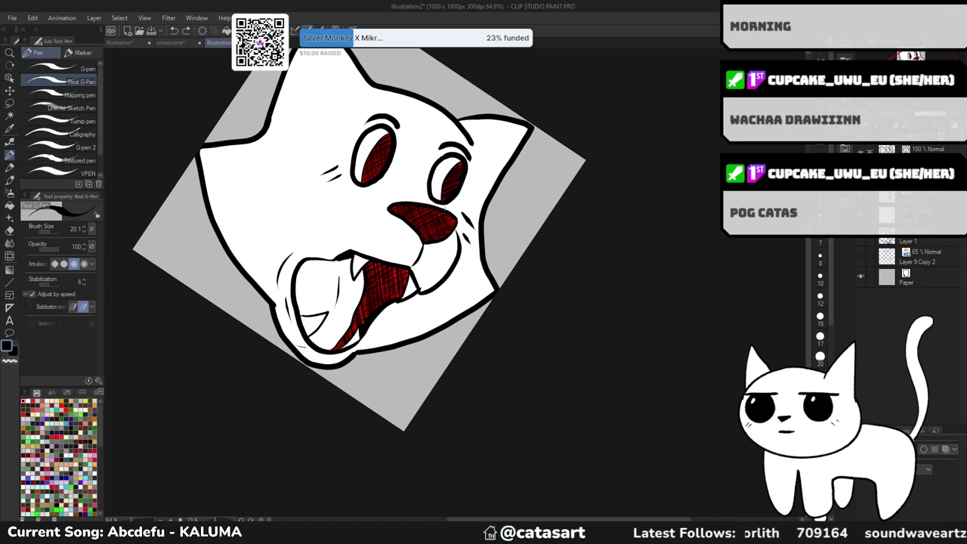
{"action": "left_click_drag", "start_coordinate": [507, 155], "coordinate": [461, 184]}
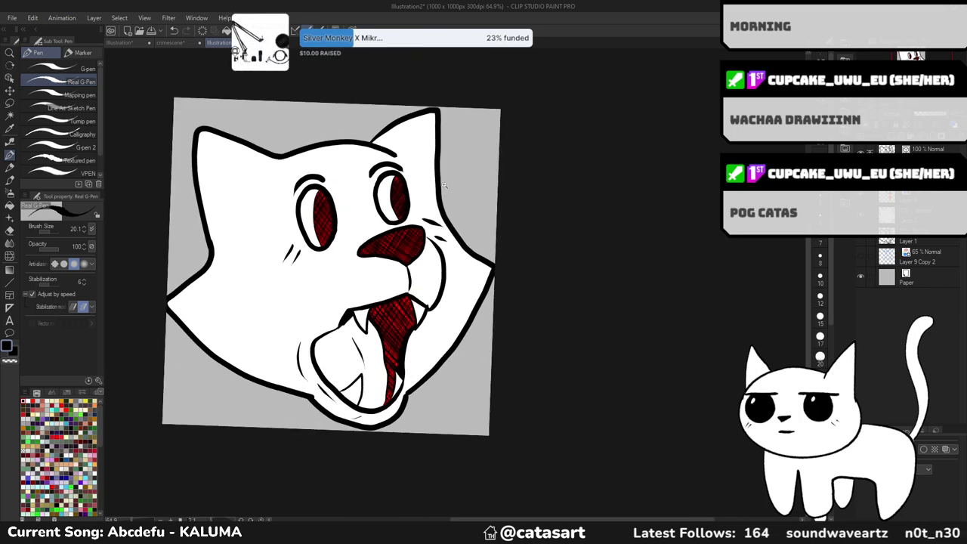
{"action": "scroll", "coordinate": [461, 184], "scroll_direction": "down", "scroll_amount": 2}
{"action": "scroll", "coordinate": [467, 170], "scroll_direction": "up", "scroll_amount": 2}
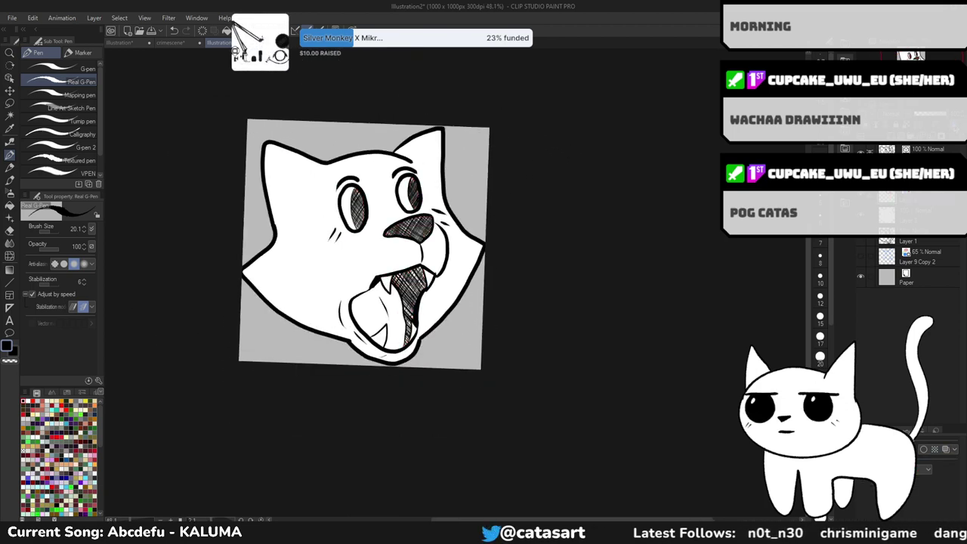
{"action": "scroll", "coordinate": [643, 189], "scroll_direction": "down", "scroll_amount": 2}
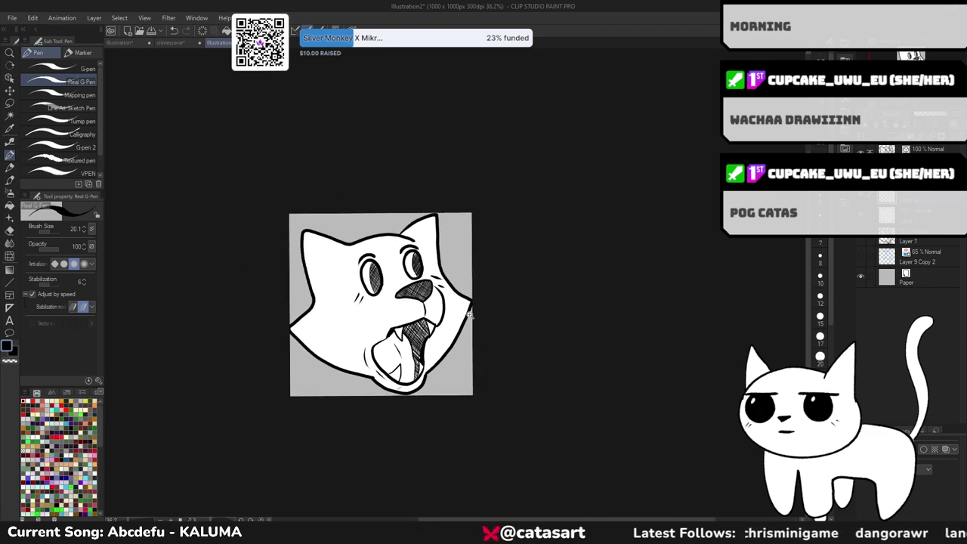
{"action": "scroll", "coordinate": [512, 238], "scroll_direction": "up", "scroll_amount": 2}
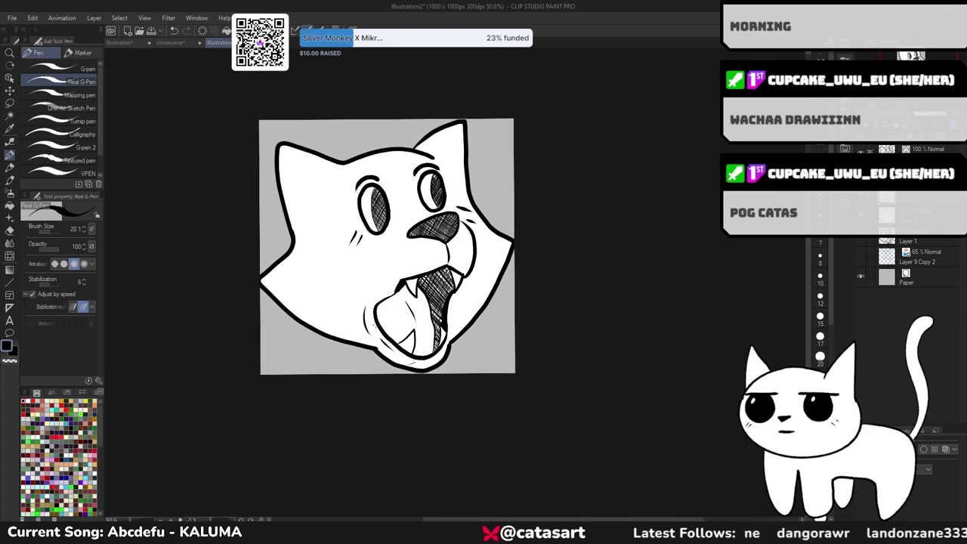
- Fill the cat's tongue with flat purple using the Refer other layers fill
{"action": "left_click", "coordinate": [89, 428]}
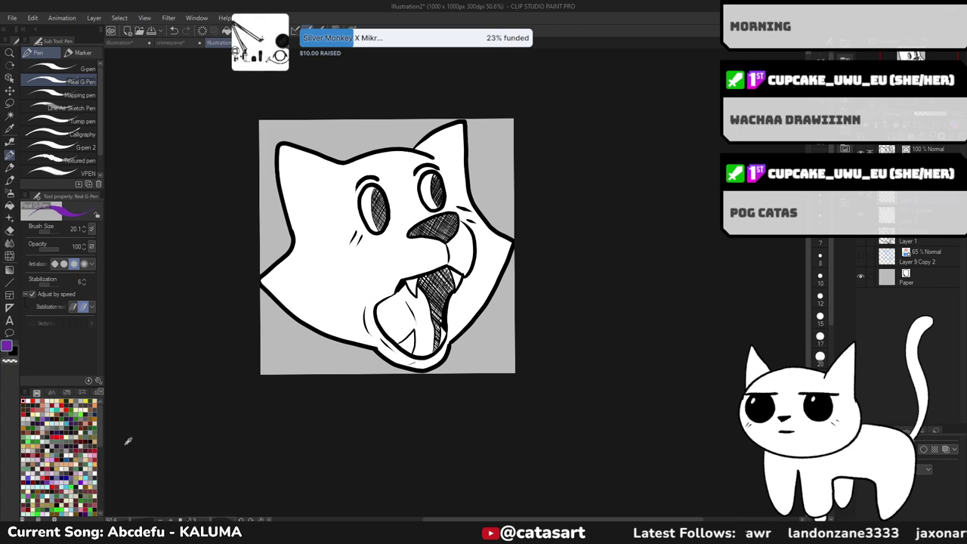
{"action": "key", "text": "g"}
{"action": "left_click", "coordinate": [420, 308]}
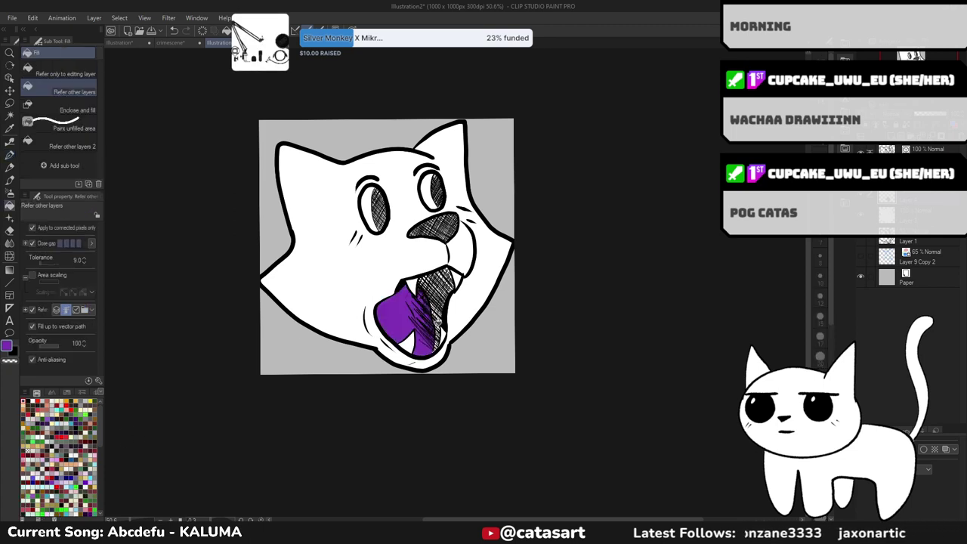
{"action": "key", "text": "ctrl+z"}
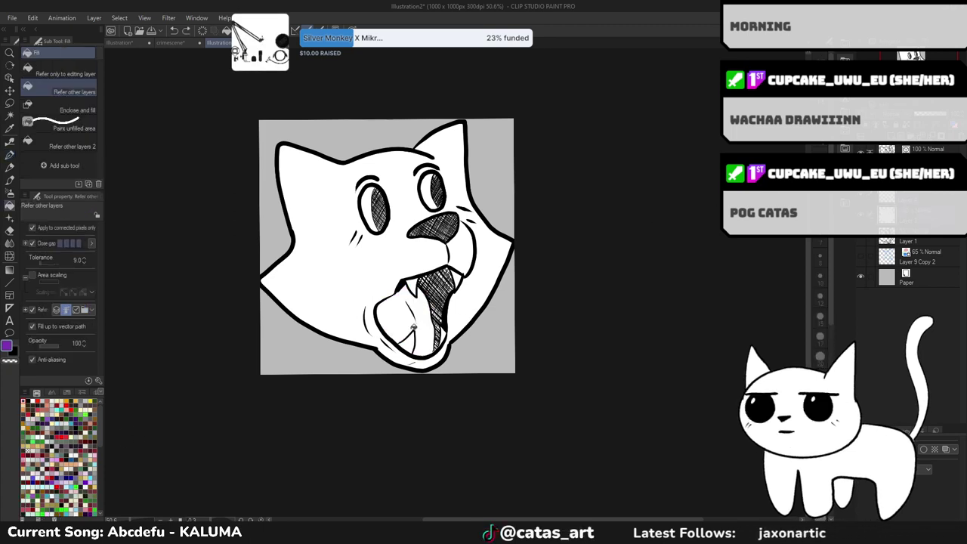
{"action": "left_click", "coordinate": [412, 327]}
{"action": "scroll", "coordinate": [486, 277], "scroll_direction": "down", "scroll_amount": 1}
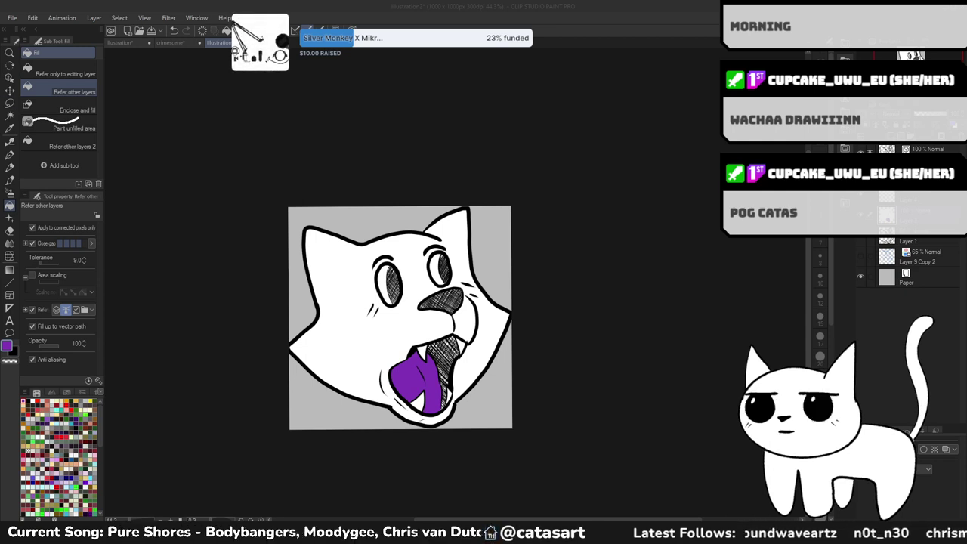
- Apply a Tone effect to the purple tongue fill with frequency 60.0 and circle dots
{"action": "mouse_move", "coordinate": [942, 481]}
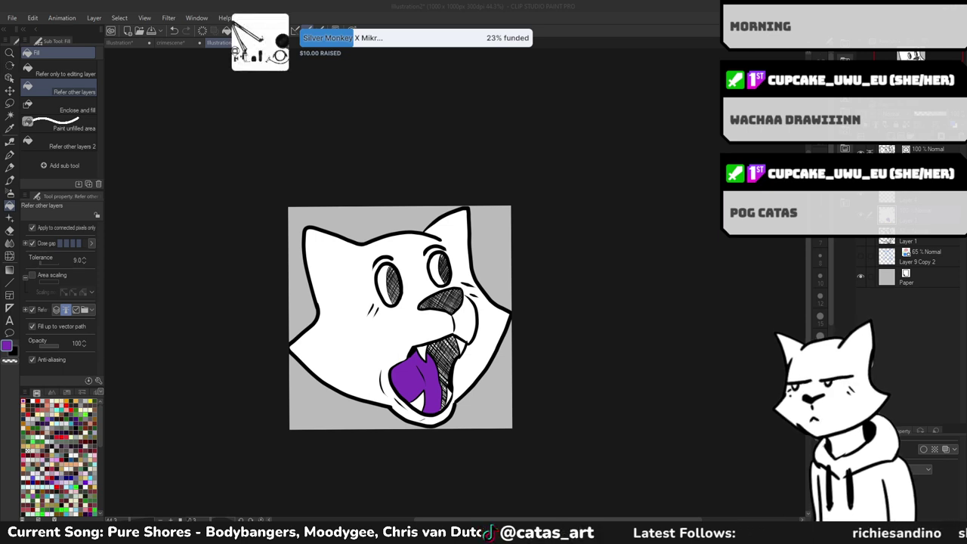
{"action": "left_click", "coordinate": [457, 142]}
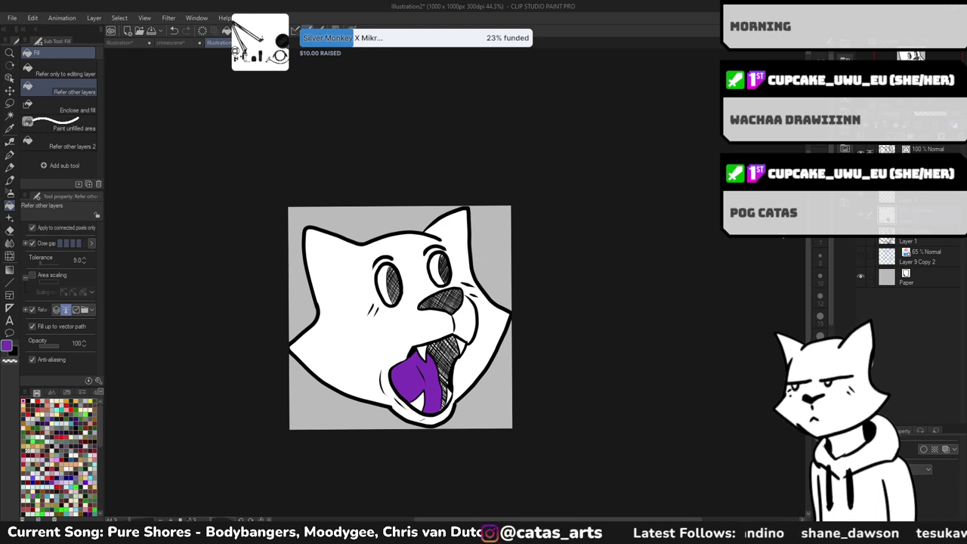
{"action": "left_click", "coordinate": [936, 449]}
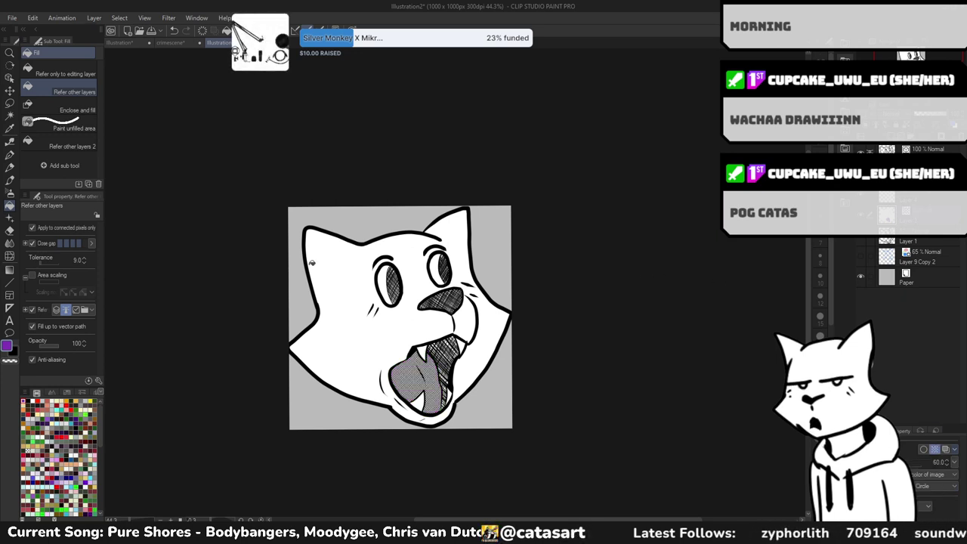
{"action": "scroll", "coordinate": [337, 310], "scroll_direction": "up", "scroll_amount": 1}
{"action": "scroll", "coordinate": [281, 405], "scroll_direction": "up", "scroll_amount": 2}
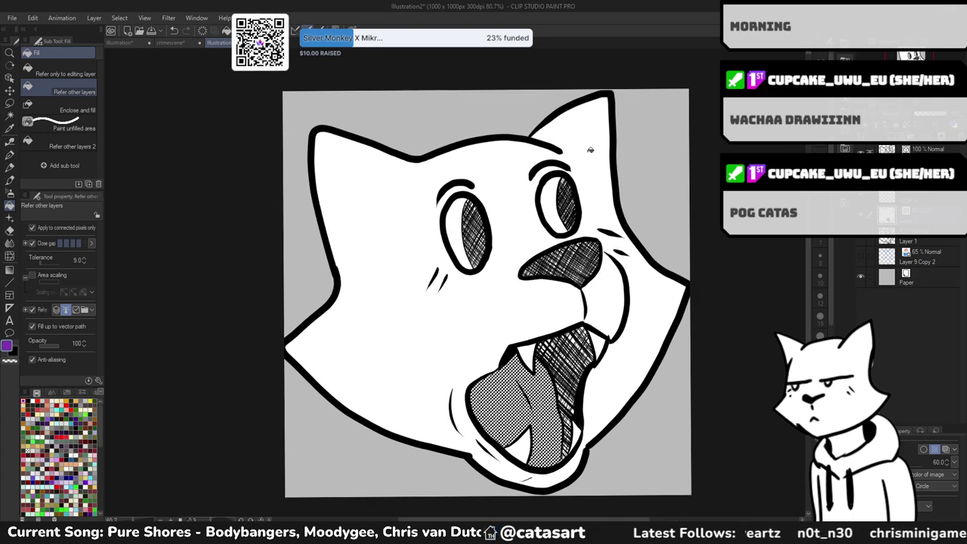
{"action": "scroll", "coordinate": [688, 133], "scroll_direction": "down", "scroll_amount": 2}
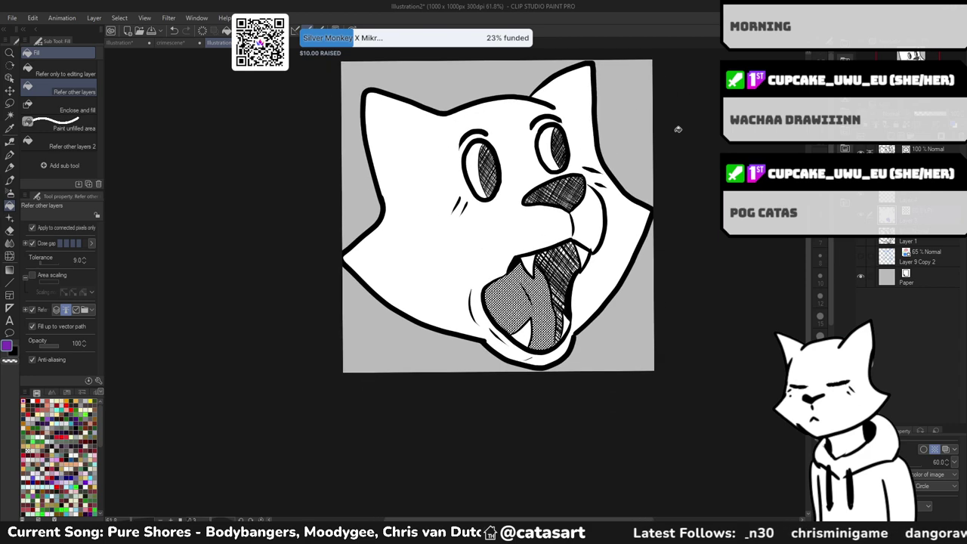
{"action": "key", "text": "ctrl+shift+n"}
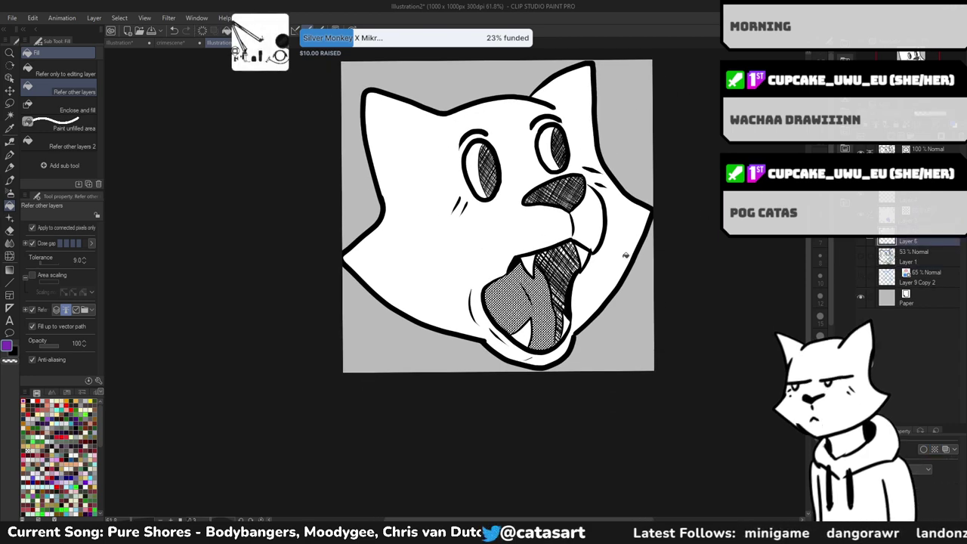
{"action": "key", "text": "p"}
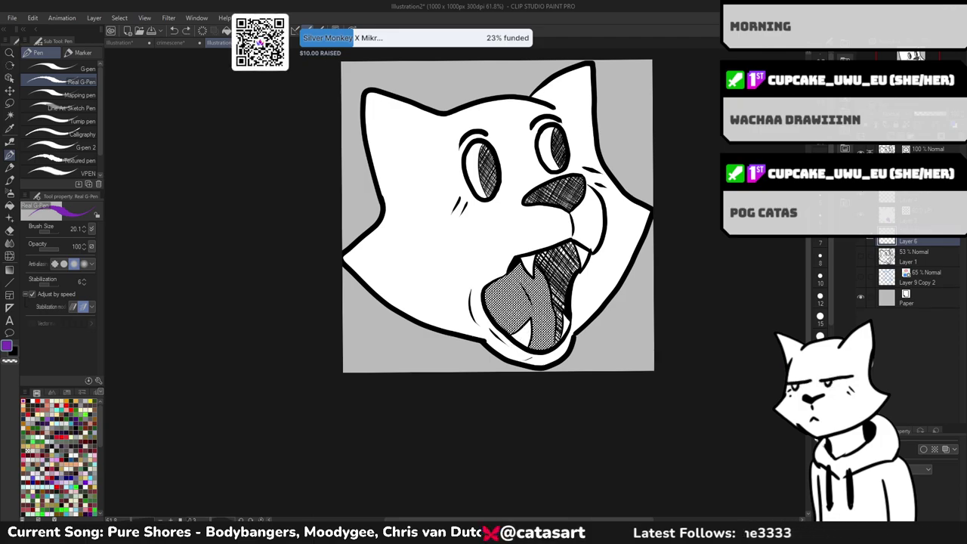
{"action": "scroll", "coordinate": [523, 312], "scroll_direction": "up", "scroll_amount": 10}
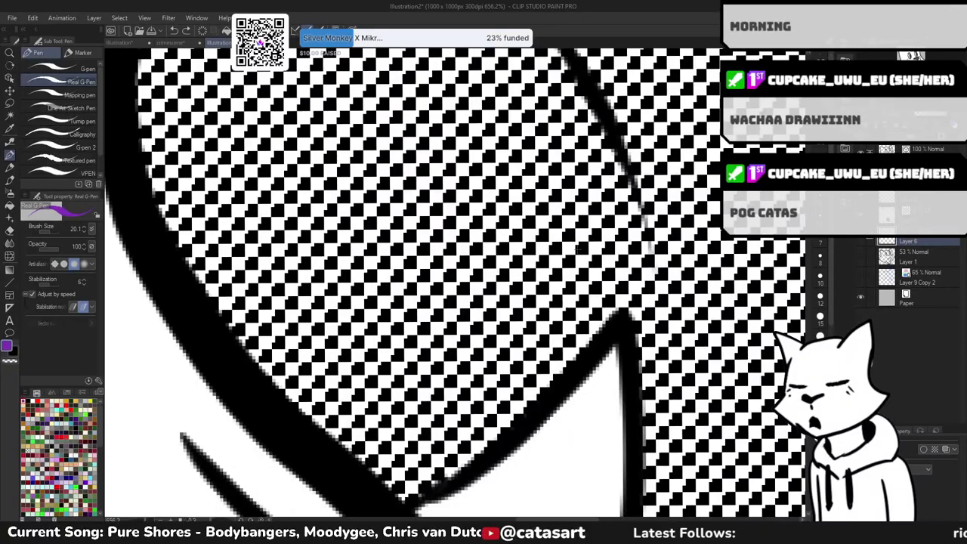
{"action": "scroll", "coordinate": [524, 316], "scroll_direction": "down", "scroll_amount": 8}
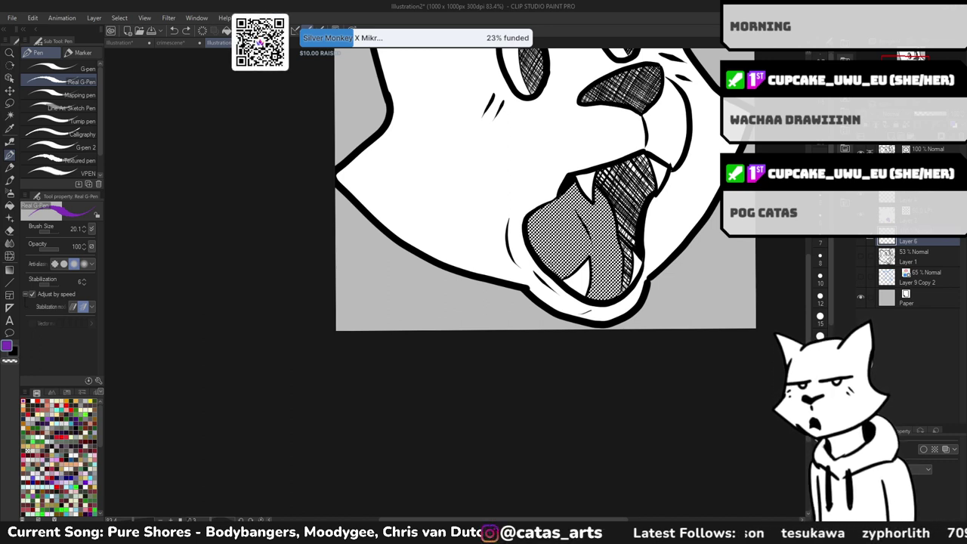
{"action": "scroll", "coordinate": [682, 136], "scroll_direction": "up", "scroll_amount": 5}
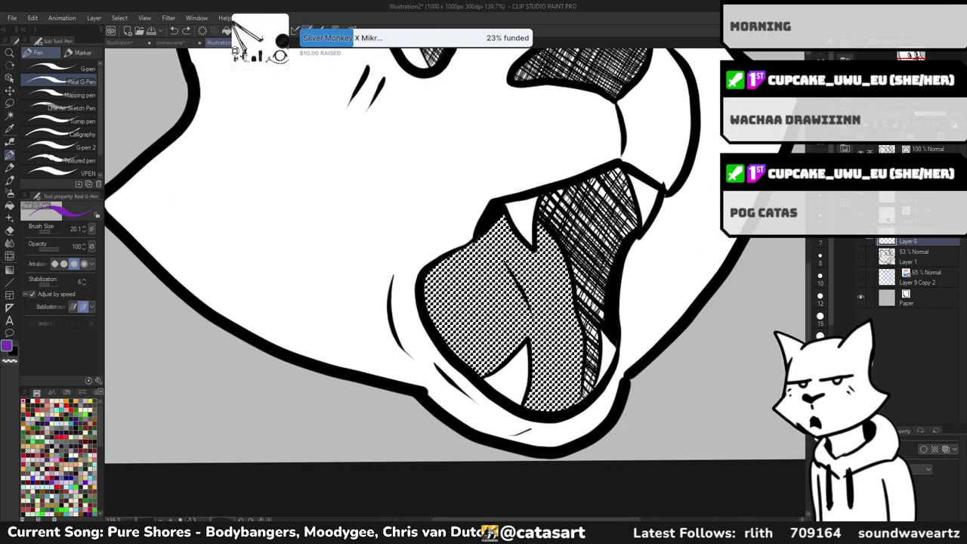
{"action": "scroll", "coordinate": [529, 283], "scroll_direction": "down", "scroll_amount": 3}
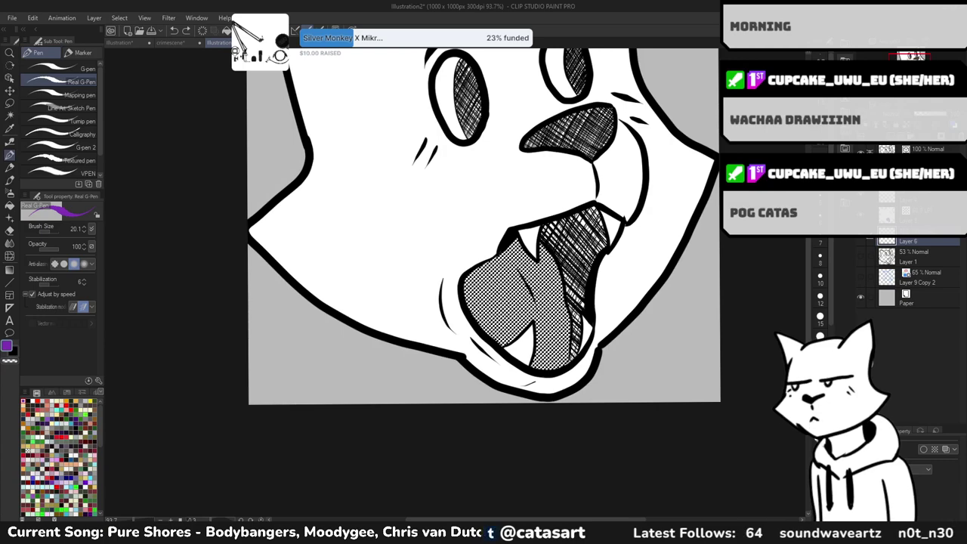
{"action": "key", "text": "ctrl+e"}
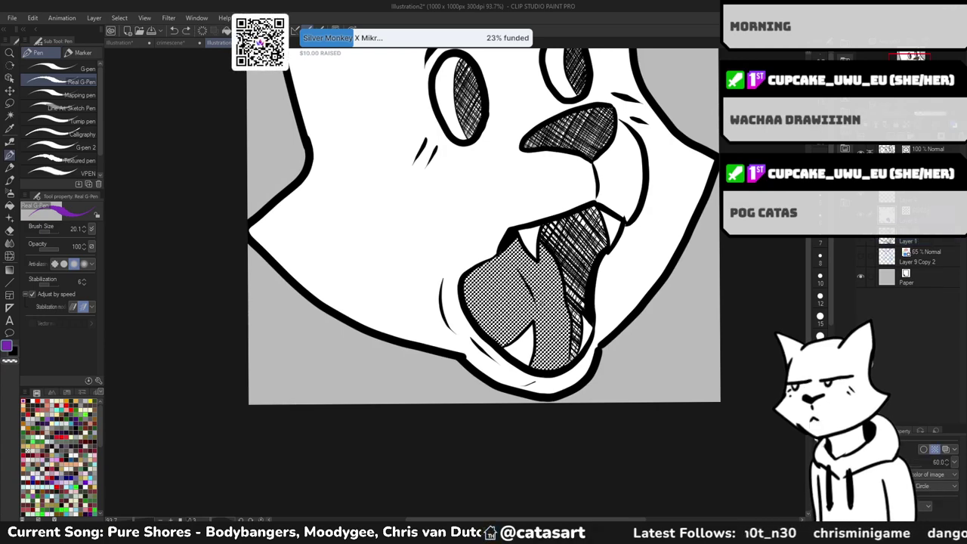
- Hide the Paper layer for a transparent background and save the illustration as cataspog
{"action": "scroll", "coordinate": [583, 282], "scroll_direction": "down", "scroll_amount": 3}
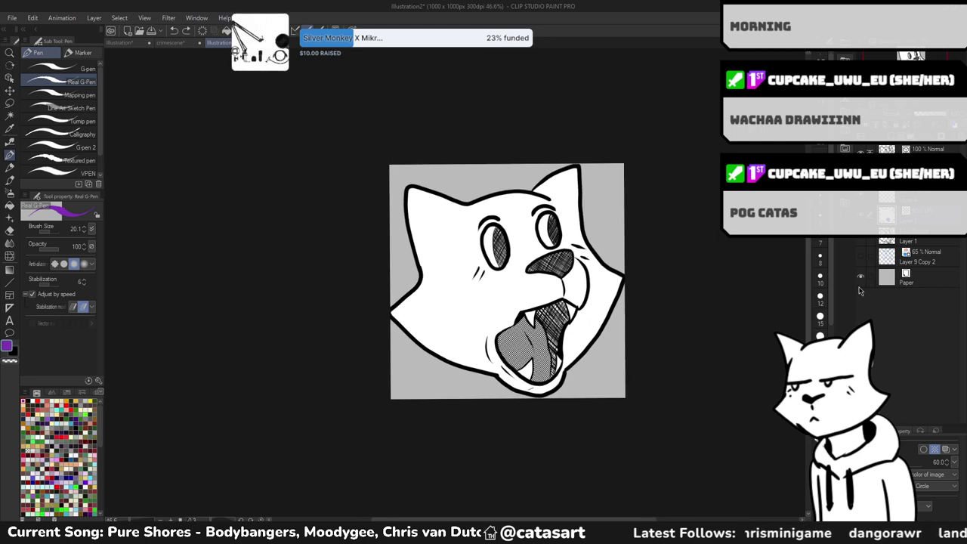
{"action": "left_click", "coordinate": [860, 276]}
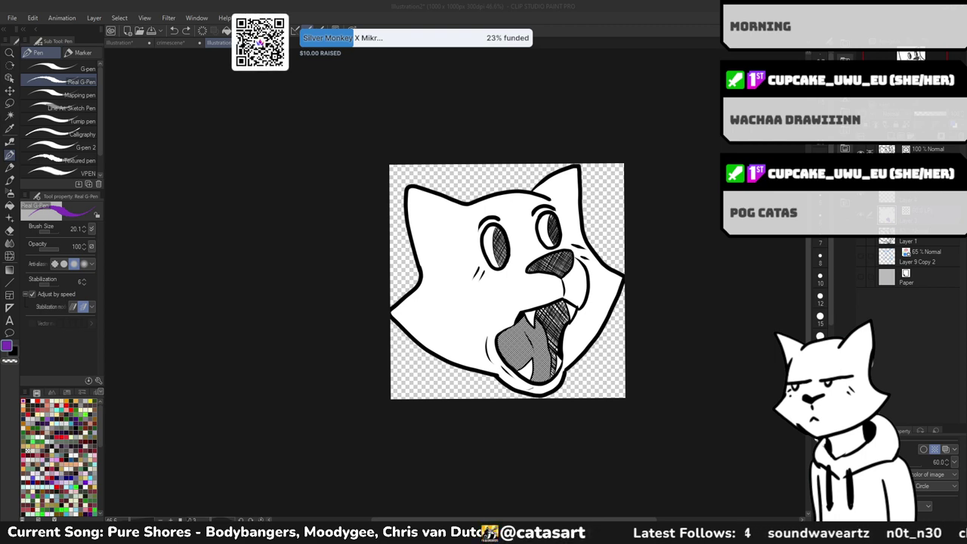
{"action": "key", "text": "alt+Tab"}
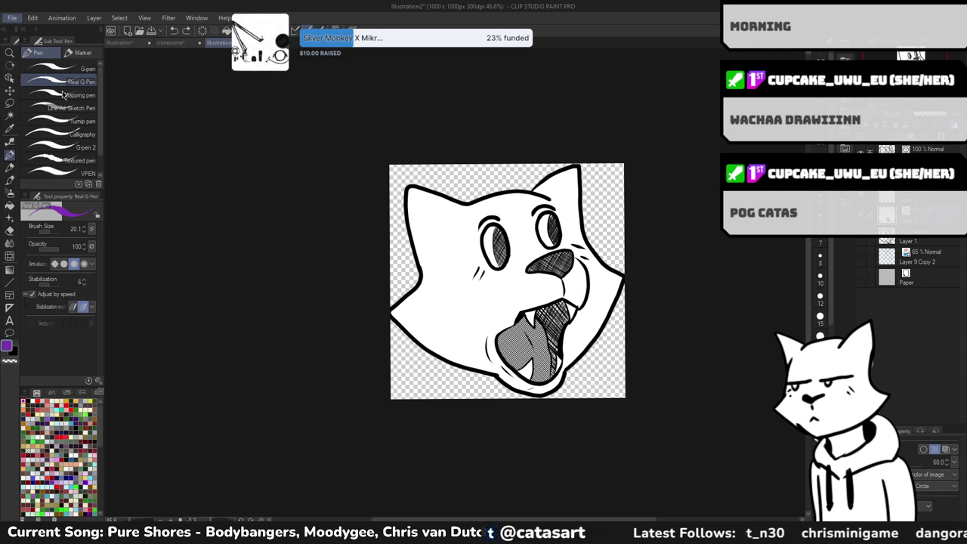
{"action": "key", "text": "alt+Tab"}
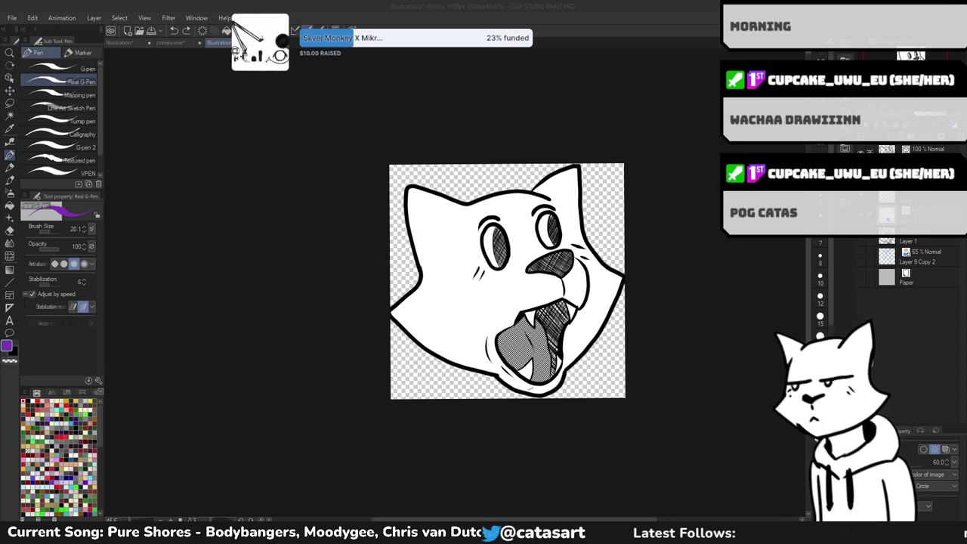
{"action": "key", "text": "Return"}
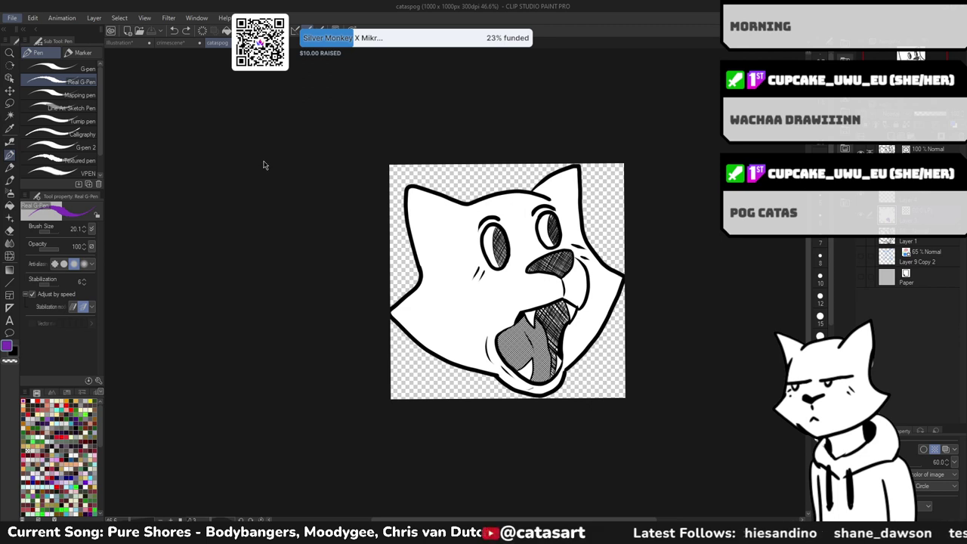
{"action": "key", "text": "alt+Tab"}
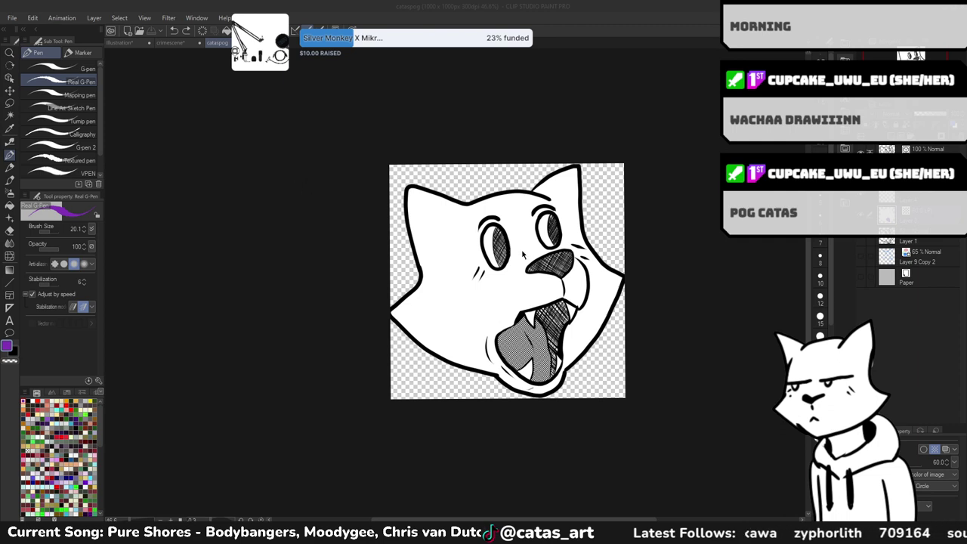
{"action": "key", "text": "alt+Tab"}
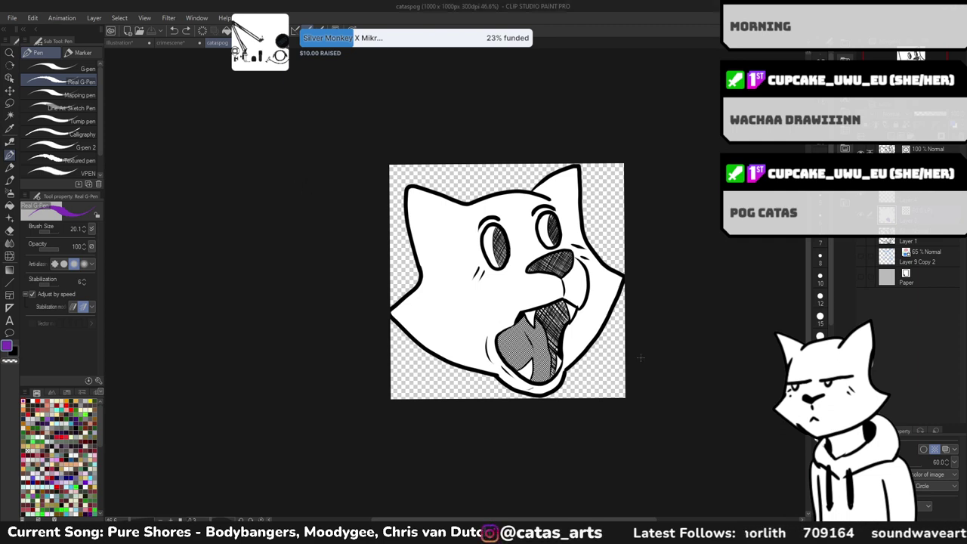
{"action": "key", "text": "alt+Tab"}
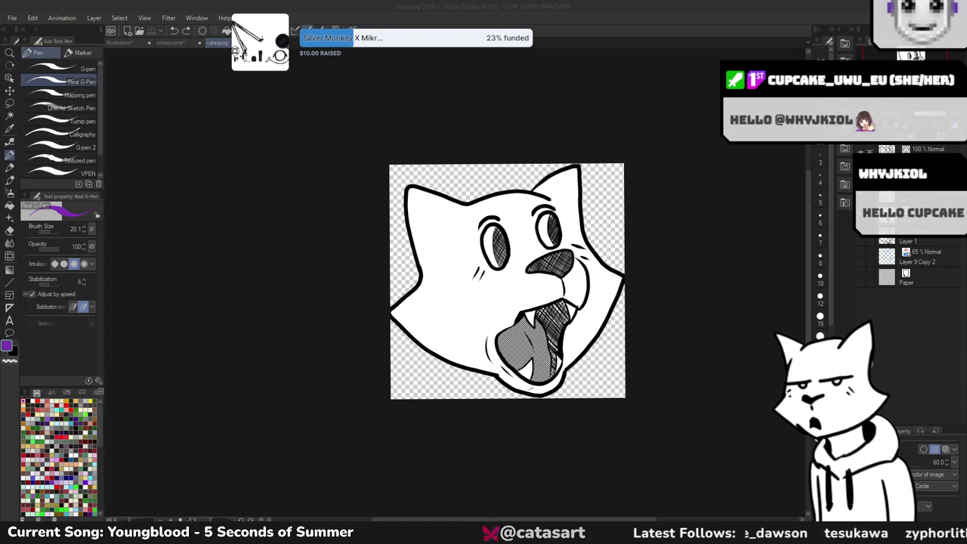
- Switch to the crimescene document and clear the selection around the small cat head sketch
{"action": "key", "text": "ctrl+Tab"}
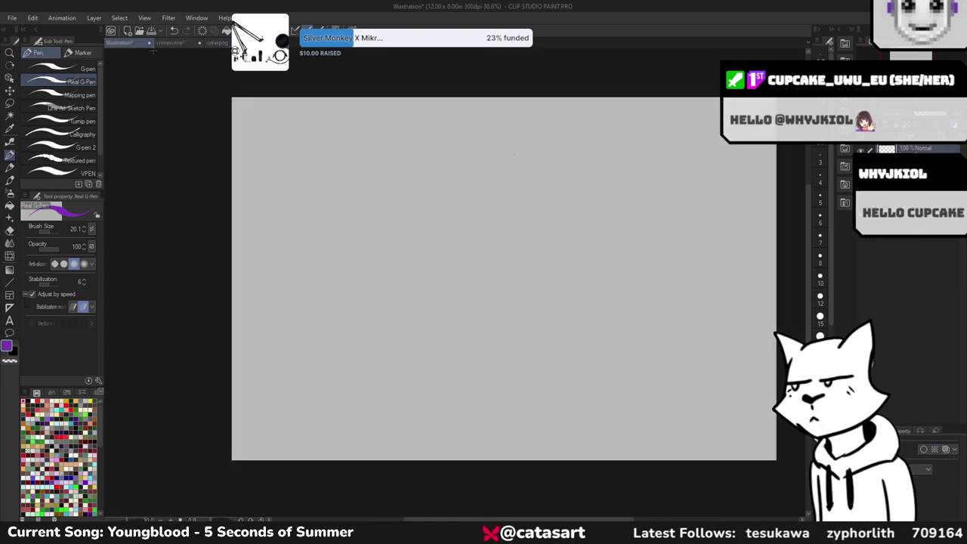
{"action": "key", "text": "ctrl+Tab"}
{"action": "key", "text": "ctrl+minus"}
{"action": "key", "text": "ctrl+minus"}
{"action": "key", "text": "ctrl+minus"}
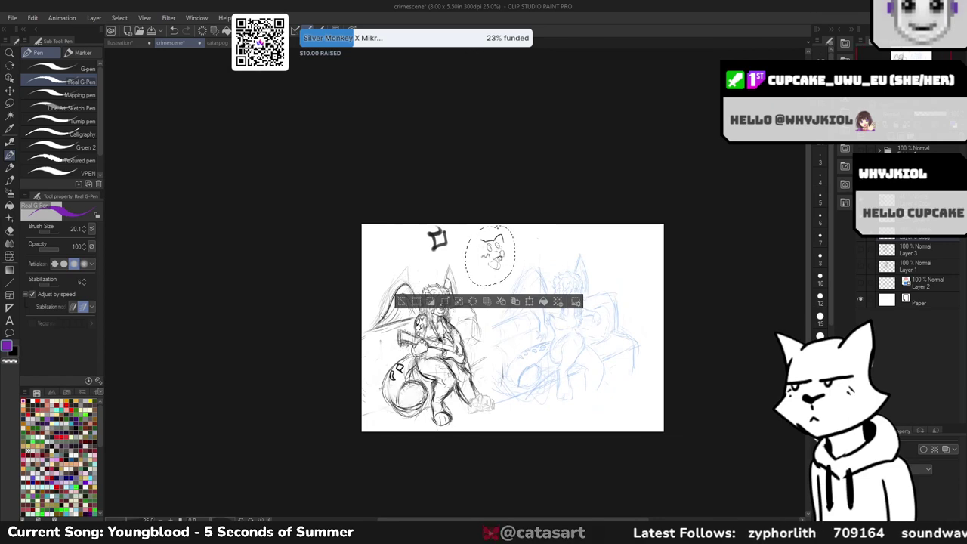
{"action": "key", "text": "ctrl+d"}
{"action": "scroll", "coordinate": [410, 383], "scroll_direction": "up", "scroll_amount": 4}
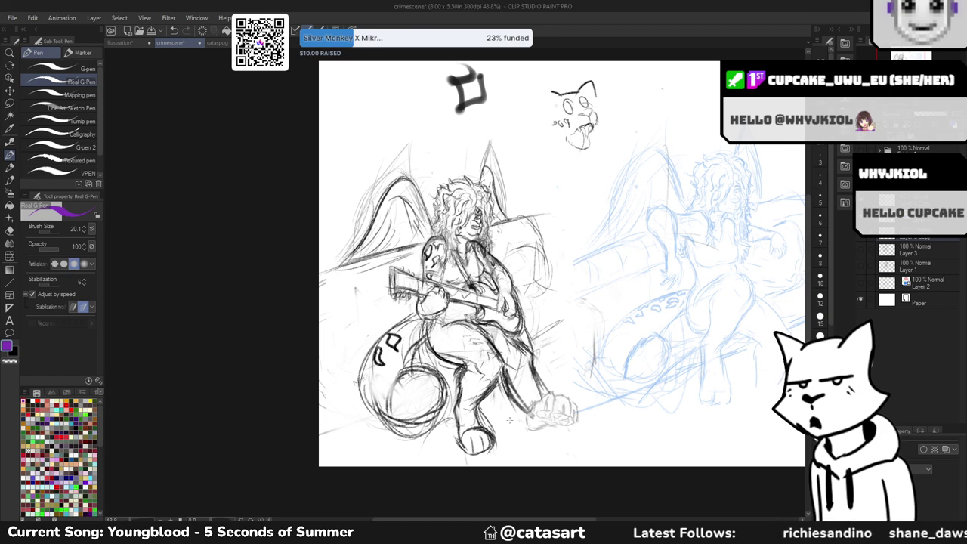
- Erase the lower legs and feet of the seated guitar player in the black sketch with the Vector eraser
{"action": "key", "text": "e"}
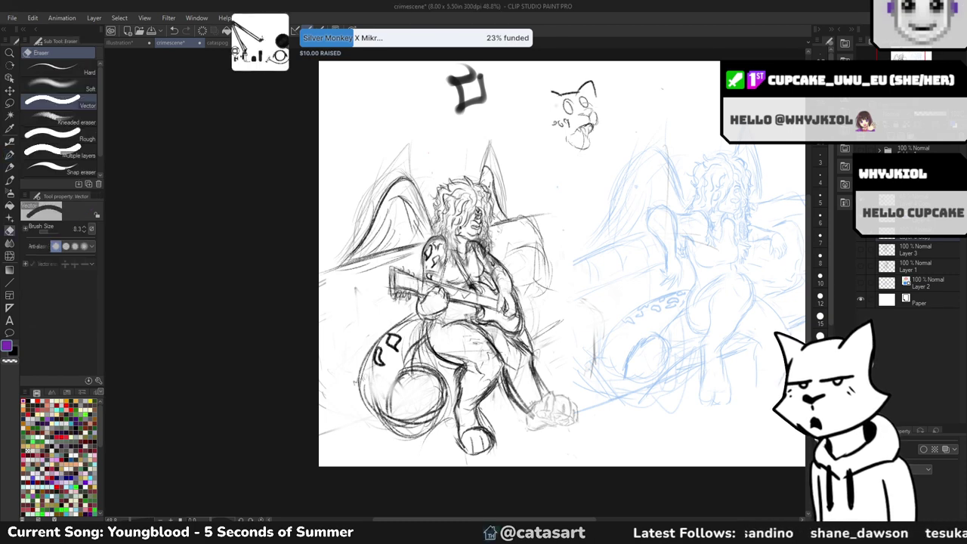
{"action": "scroll", "coordinate": [562, 258], "scroll_direction": "down", "scroll_amount": 2}
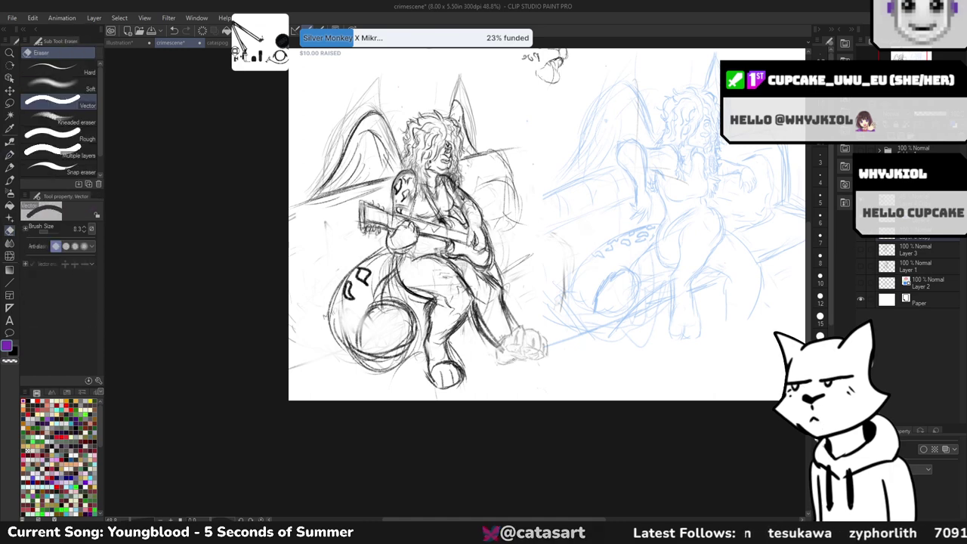
{"action": "mouse_move", "coordinate": [497, 363]}
{"action": "left_mouse_down"}
{"action": "mouse_move", "coordinate": [500, 377]}
{"action": "mouse_move", "coordinate": [438, 389]}
{"action": "mouse_move", "coordinate": [472, 332]}
{"action": "mouse_move", "coordinate": [506, 336]}
{"action": "mouse_move", "coordinate": [483, 343]}
{"action": "mouse_move", "coordinate": [445, 321]}
{"action": "mouse_move", "coordinate": [419, 336]}
{"action": "left_mouse_up"}
{"action": "key", "text": "p"}
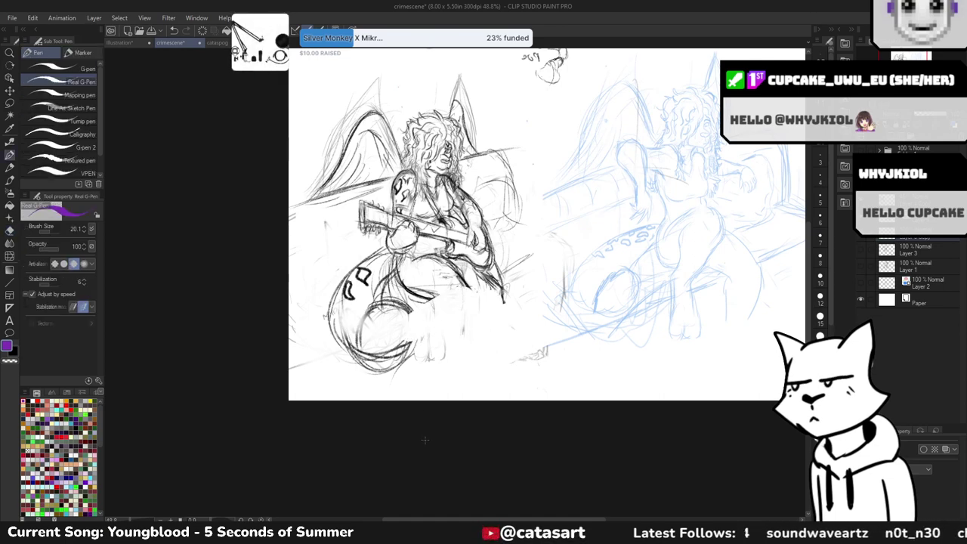
- Switch to the Pencil brush with black as the drawing colour for the guitar player sketch
{"action": "key", "text": "p"}
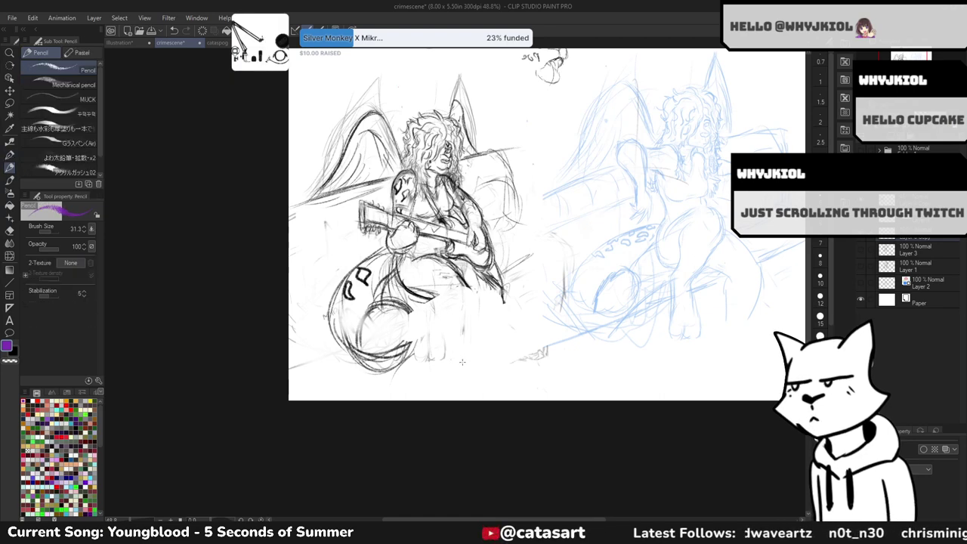
{"action": "key", "text": "x"}
{"action": "scroll", "coordinate": [445, 279], "scroll_direction": "up", "scroll_amount": 1}
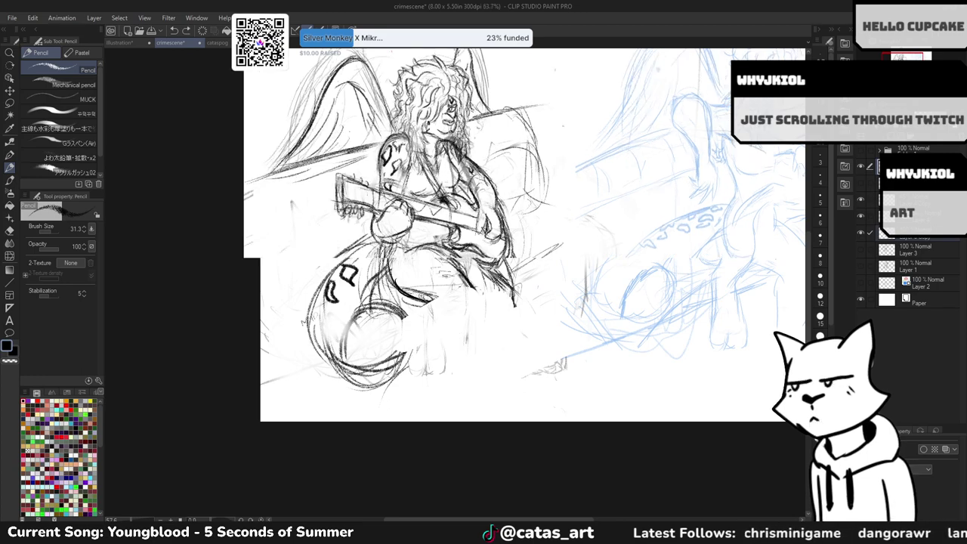
{"action": "scroll", "coordinate": [437, 328], "scroll_direction": "up", "scroll_amount": 2}
{"action": "scroll", "coordinate": [437, 327], "scroll_direction": "down", "scroll_amount": 3}
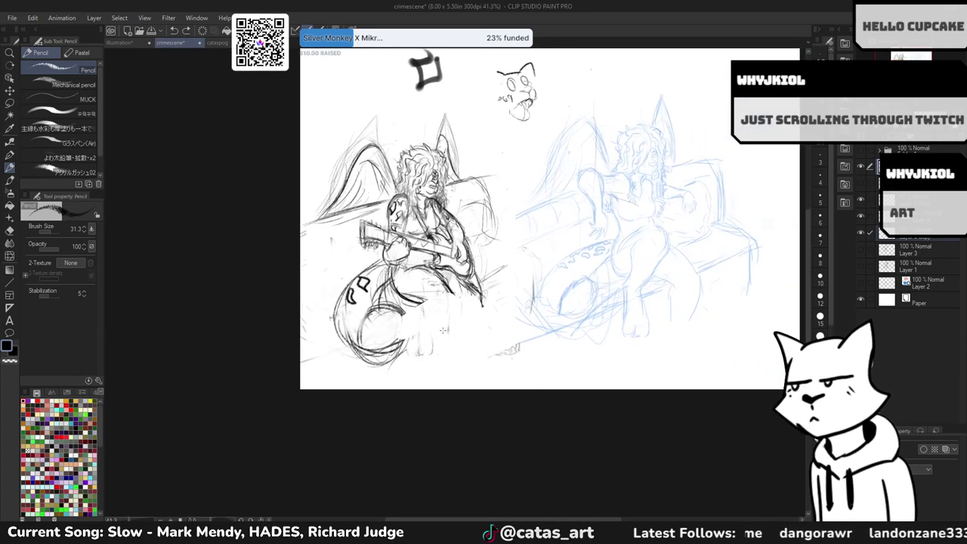
{"action": "scroll", "coordinate": [430, 304], "scroll_direction": "up", "scroll_amount": 3}
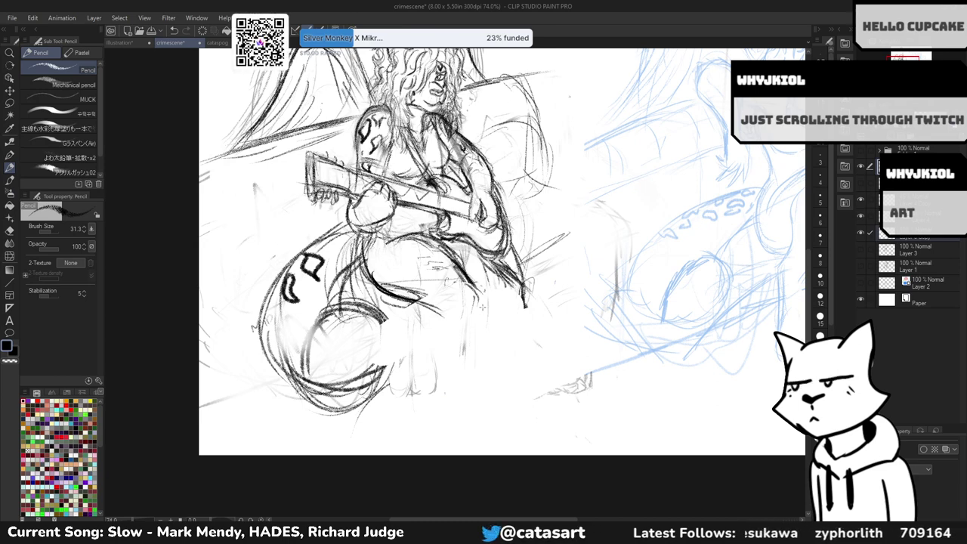
{"action": "scroll", "coordinate": [468, 321], "scroll_direction": "down", "scroll_amount": 2}
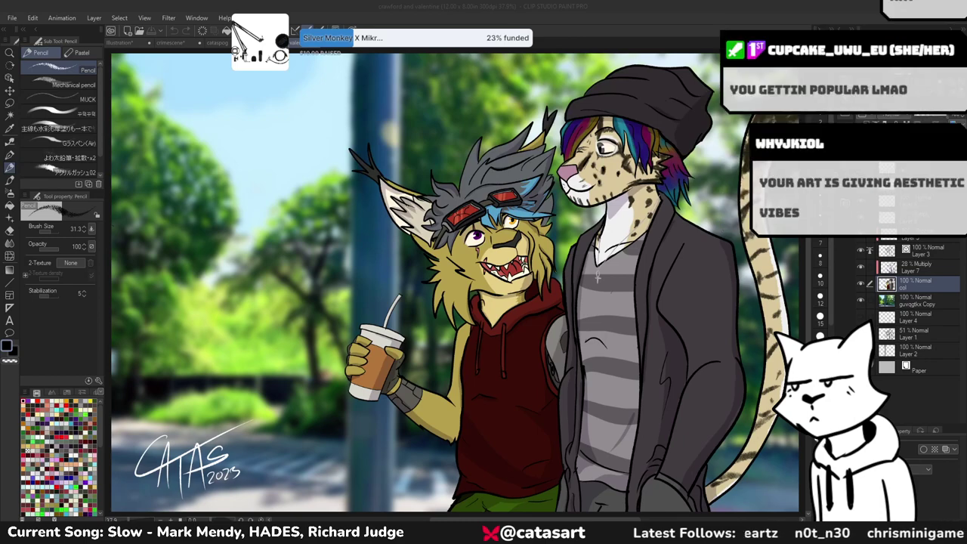
- View the crawford and valentine, lupi fanart lucy and cowgirl illustrations, and open body horror fanart backup.clip
{"action": "left_click", "coordinate": [406, 340]}
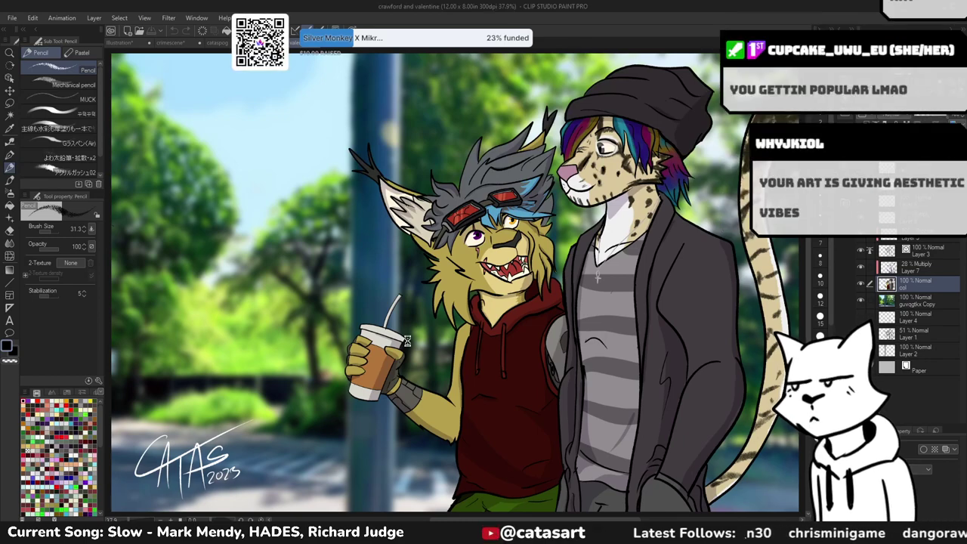
{"action": "key", "text": "ctrl+Tab"}
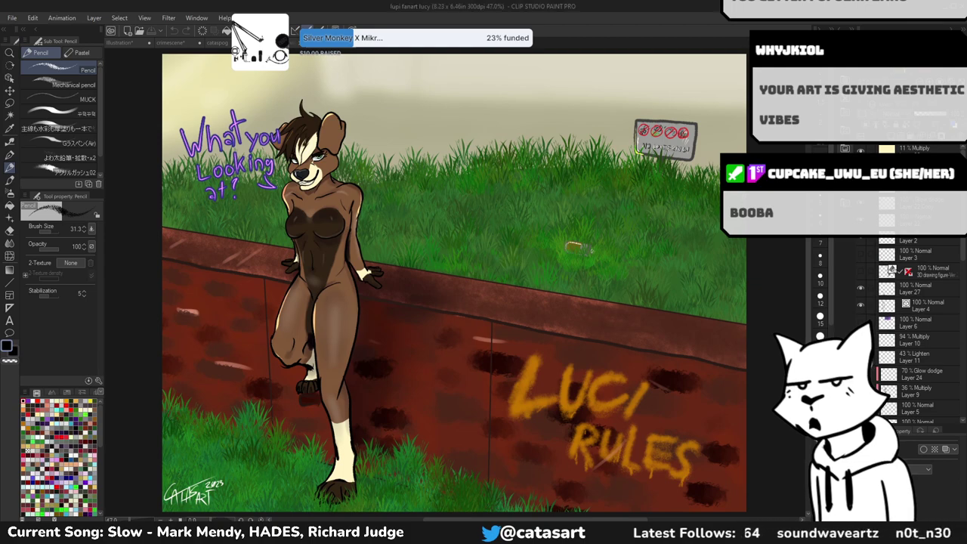
{"action": "key", "text": "ctrl+Tab"}
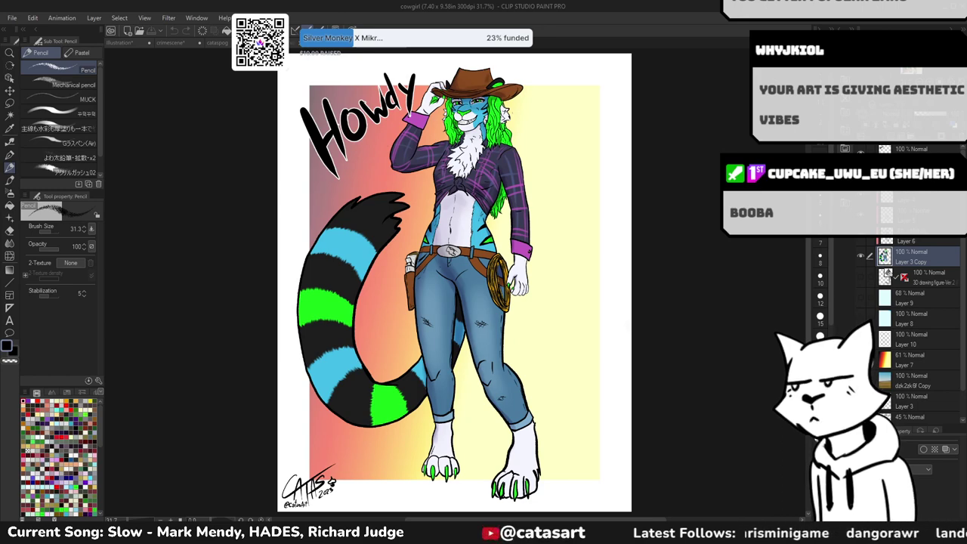
{"action": "key", "text": "ctrl+o"}
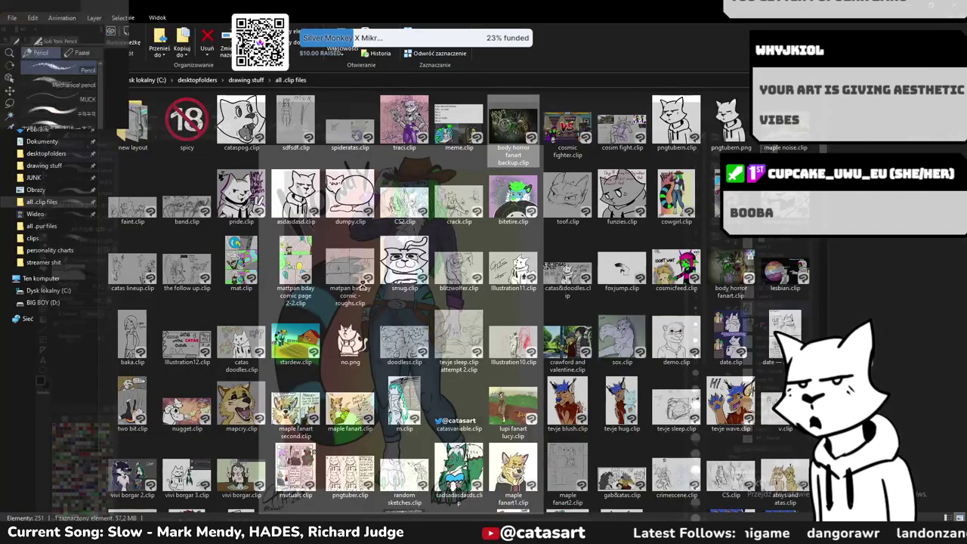
{"action": "double_click", "coordinate": [235, 385]}
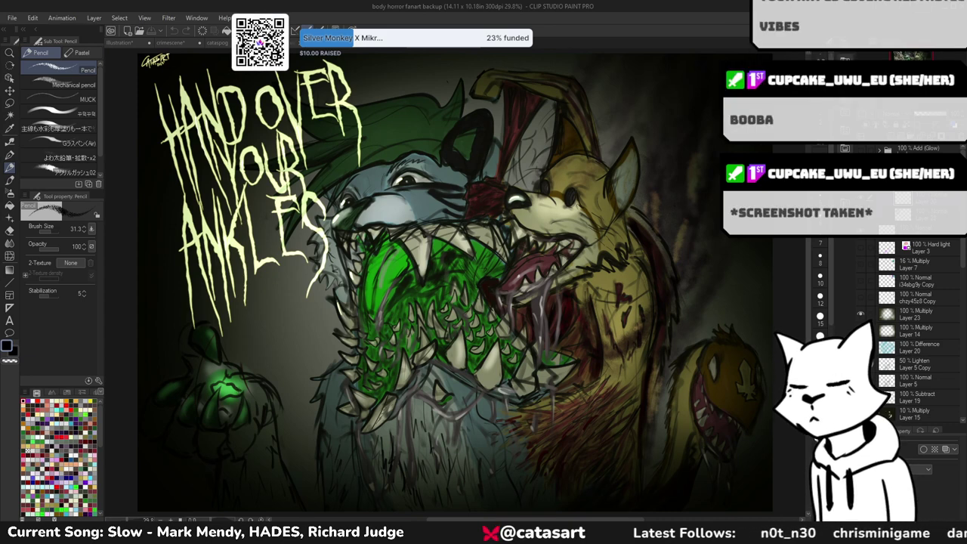
- Look back through the open finished illustrations and return to the crimescene sketch
{"action": "key", "text": "ctrl+Tab"}
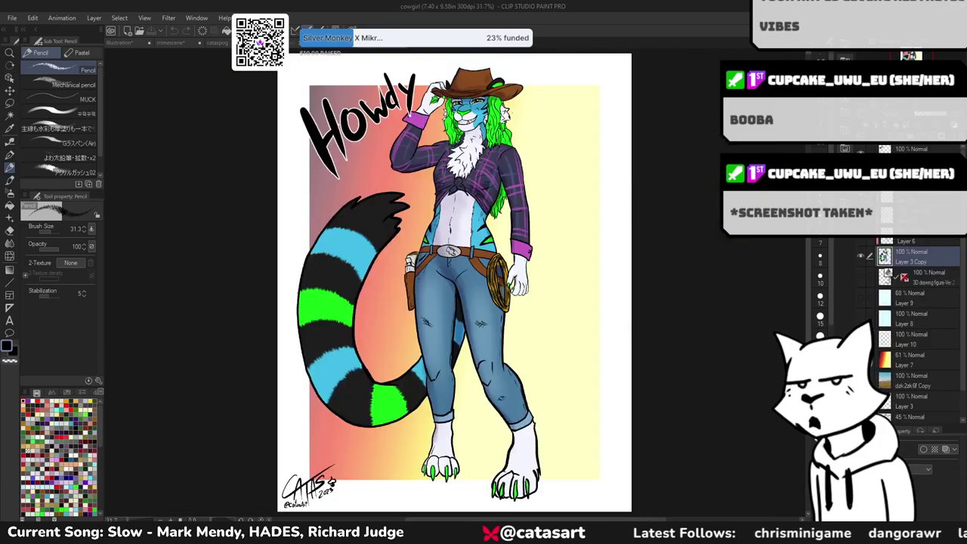
{"action": "key", "text": "ctrl+Tab"}
{"action": "key", "text": "ctrl+Tab"}
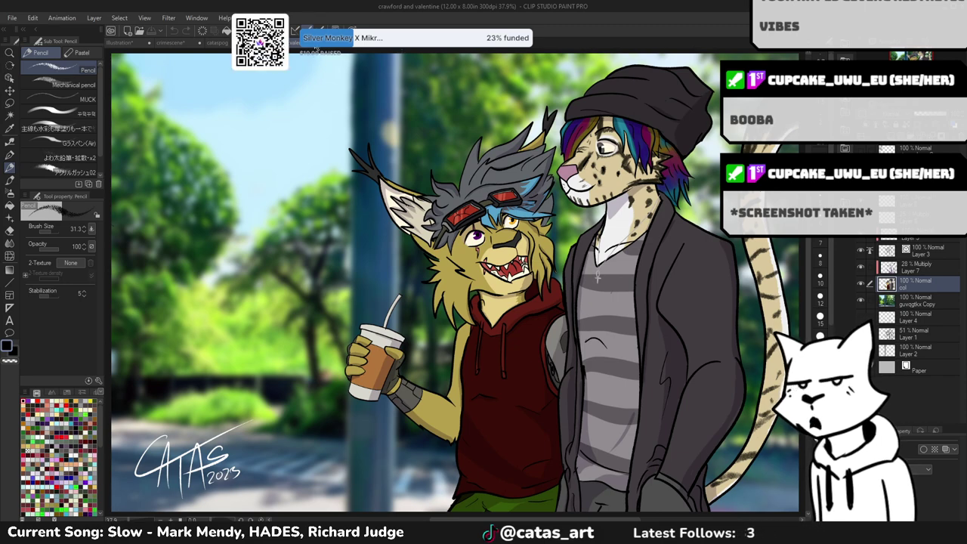
{"action": "key", "text": "ctrl+Tab"}
{"action": "key", "text": "ctrl+Tab"}
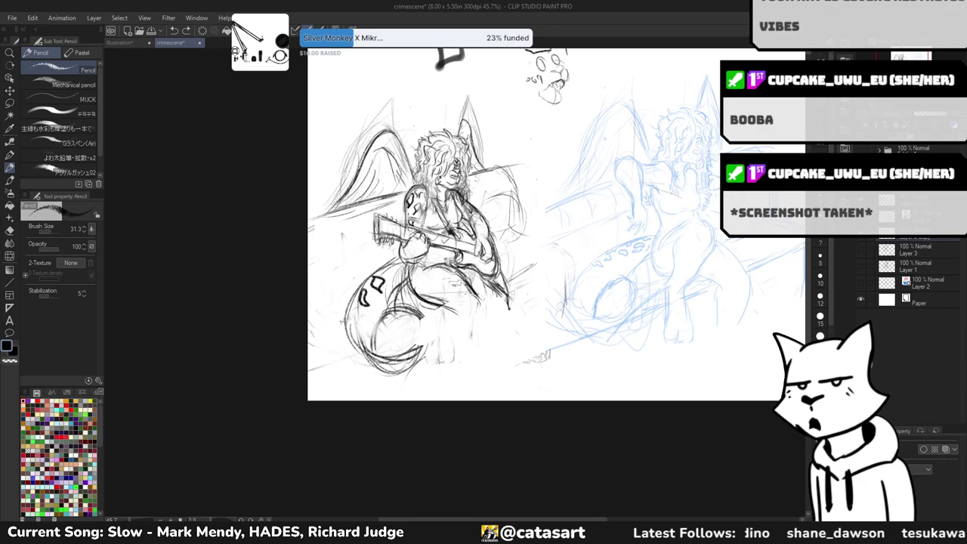
{"action": "scroll", "coordinate": [472, 323], "scroll_direction": "down", "scroll_amount": 1}
{"action": "scroll", "coordinate": [473, 324], "scroll_direction": "up", "scroll_amount": 2}
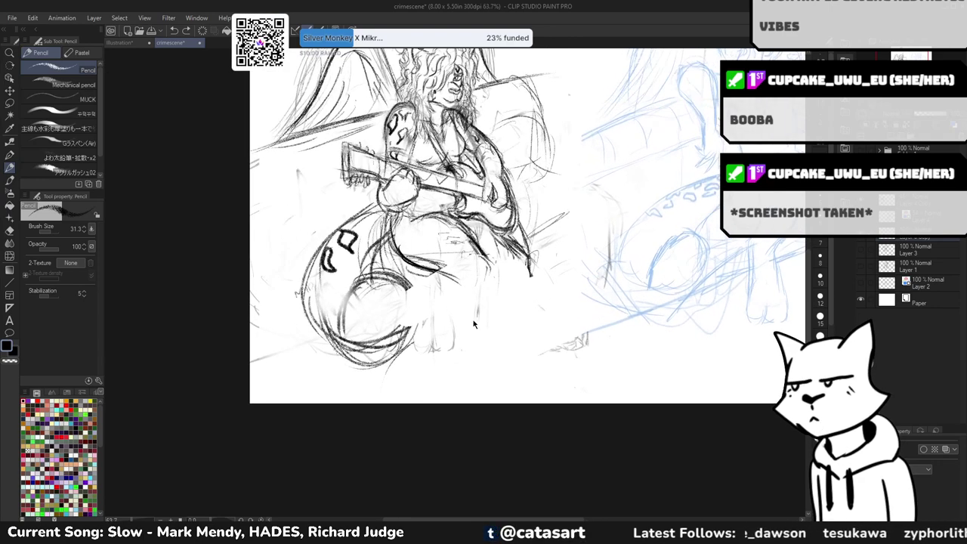
{"action": "key", "text": "p"}
{"action": "key", "text": "p"}
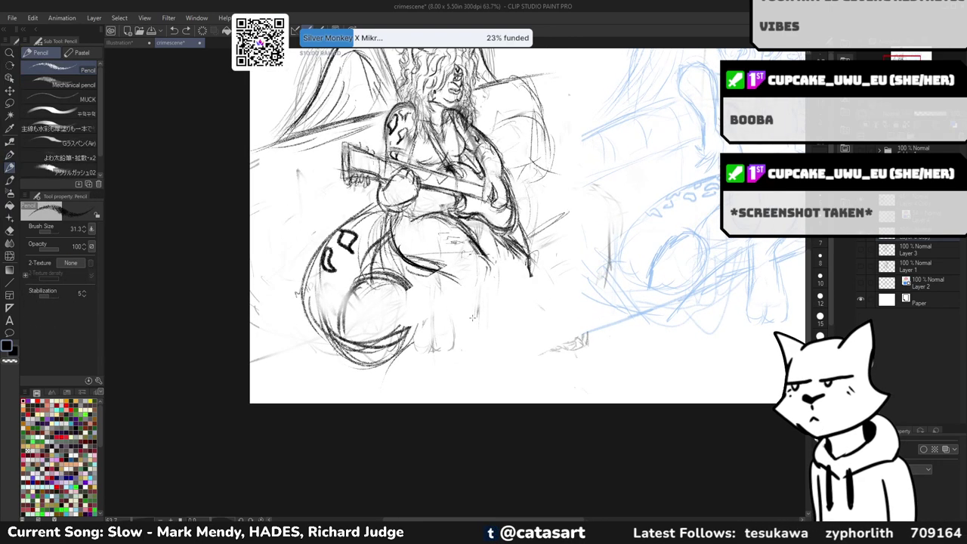
{"action": "left_click_drag", "start_coordinate": [504, 324], "coordinate": [559, 268]}
{"action": "key", "text": "ctrl+z"}
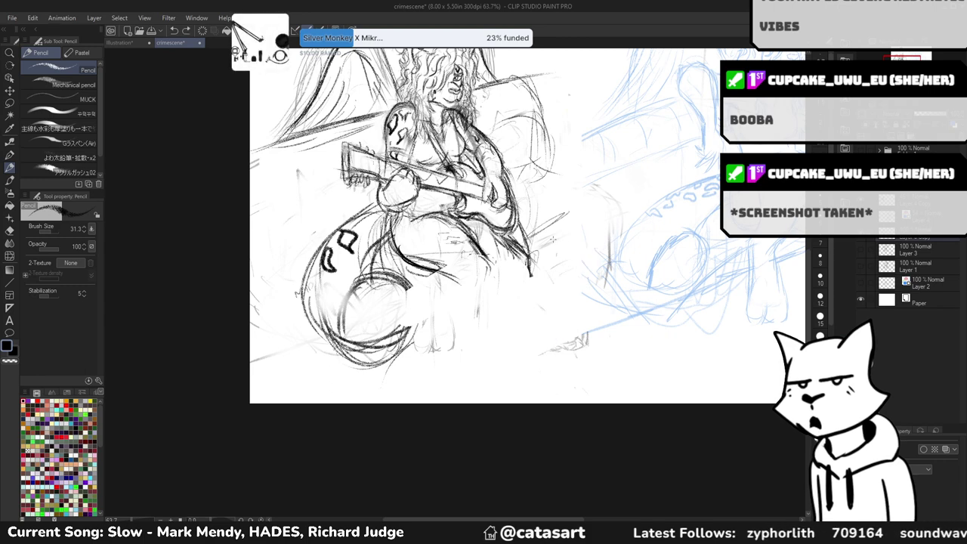
{"action": "mouse_move", "coordinate": [589, 135]}
{"action": "left_mouse_down"}
{"action": "mouse_move", "coordinate": [680, 100]}
{"action": "mouse_move", "coordinate": [602, 162]}
{"action": "mouse_move", "coordinate": [668, 180]}
{"action": "left_mouse_up"}
{"action": "key", "text": "ctrl+z"}
{"action": "key", "text": "ctrl+z"}
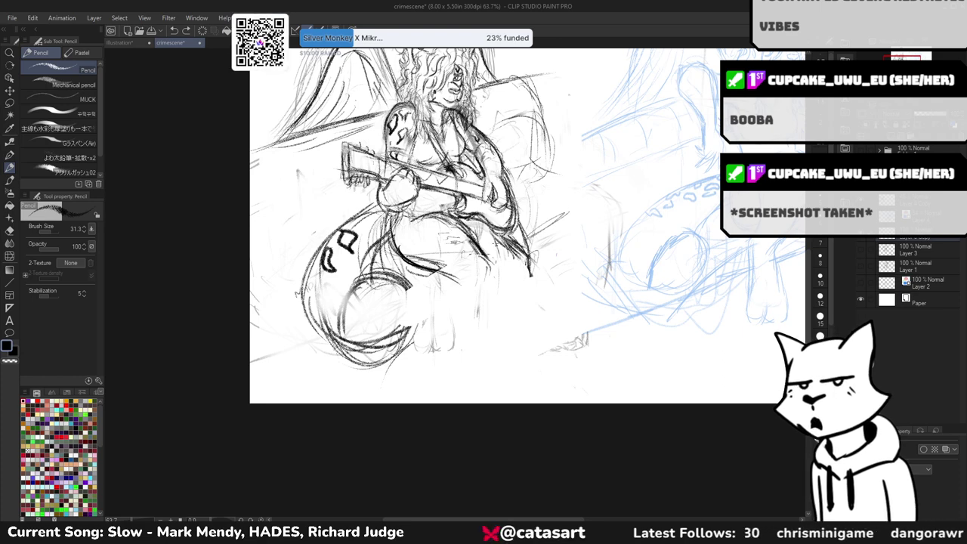
- Flip the canvas view horizontally to check the guitar player sketch in mirror image
{"action": "scroll", "coordinate": [521, 238], "scroll_direction": "up", "scroll_amount": 6}
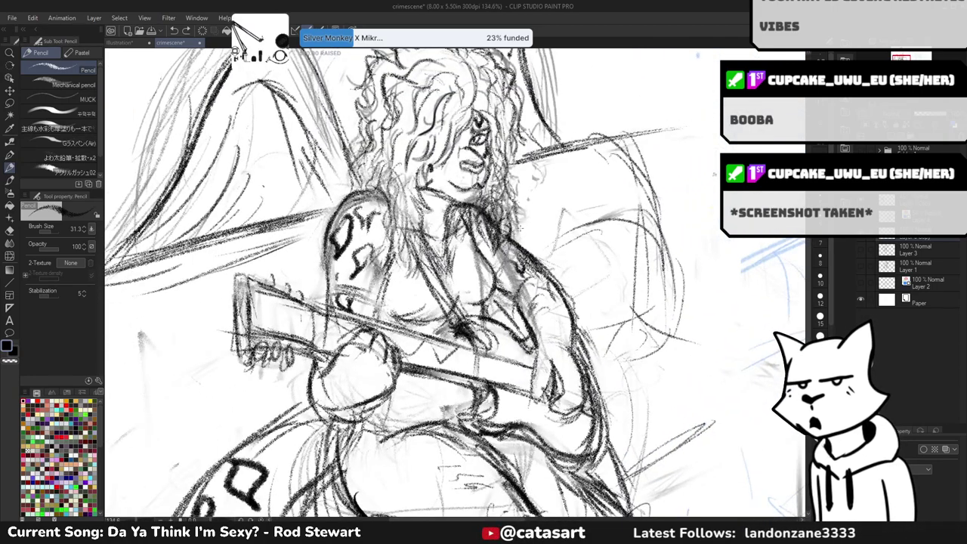
{"action": "scroll", "coordinate": [520, 227], "scroll_direction": "down", "scroll_amount": 6}
{"action": "scroll", "coordinate": [578, 212], "scroll_direction": "right", "scroll_amount": 2}
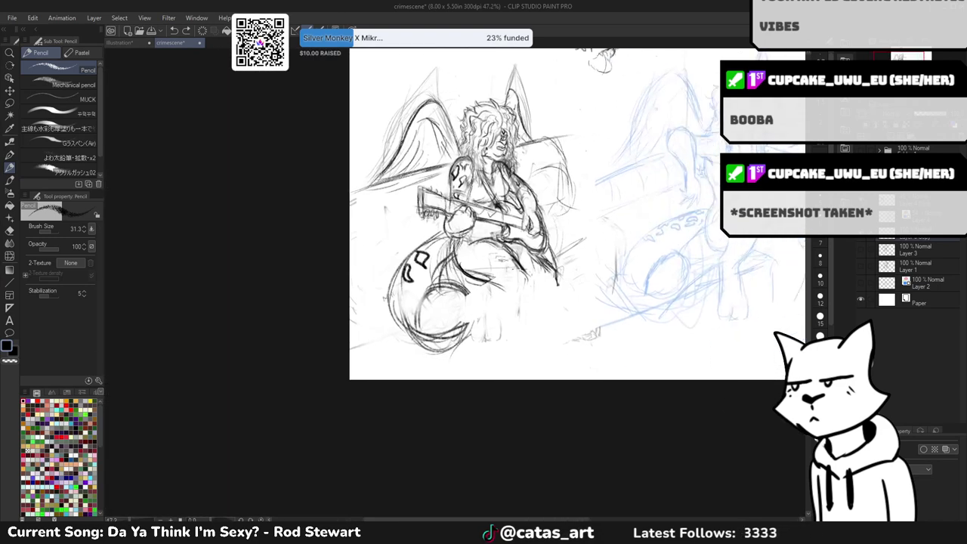
{"action": "key", "text": "h"}
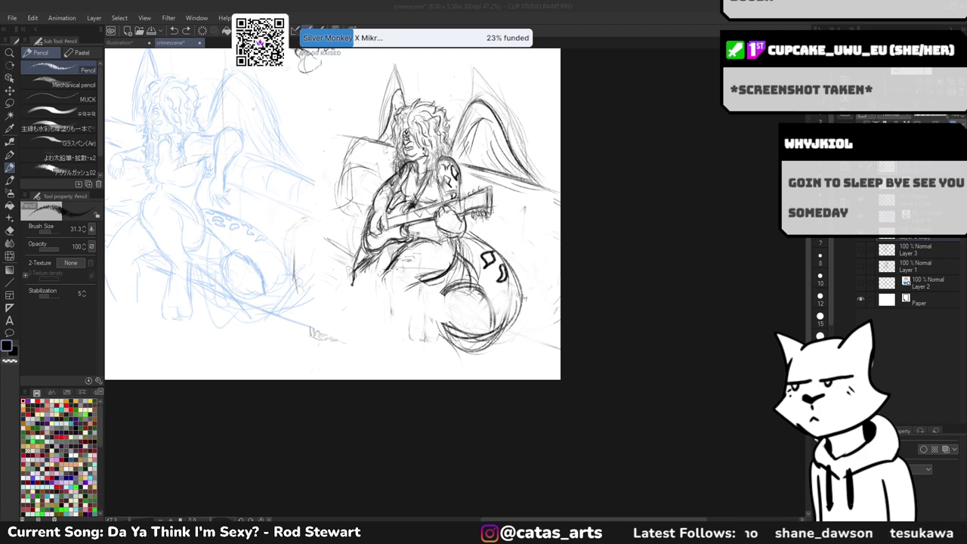
{"action": "left_click", "coordinate": [665, 166]}
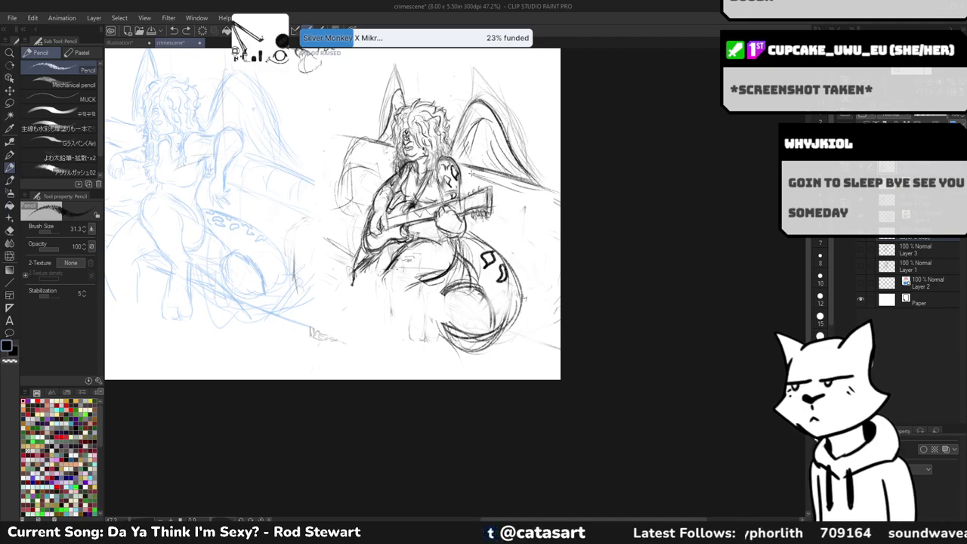
{"action": "scroll", "coordinate": [469, 172], "scroll_direction": "up", "scroll_amount": 5}
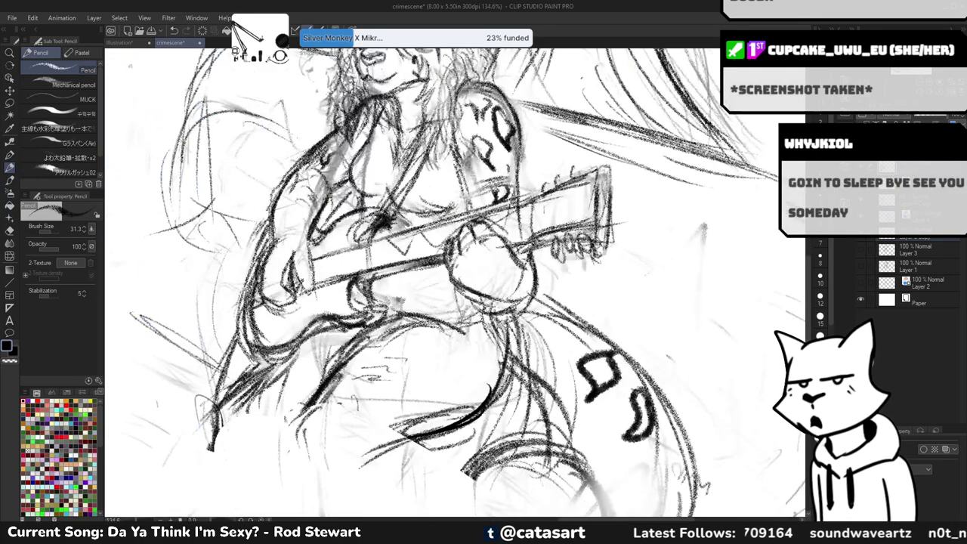
{"action": "scroll", "coordinate": [483, 190], "scroll_direction": "down", "scroll_amount": 3}
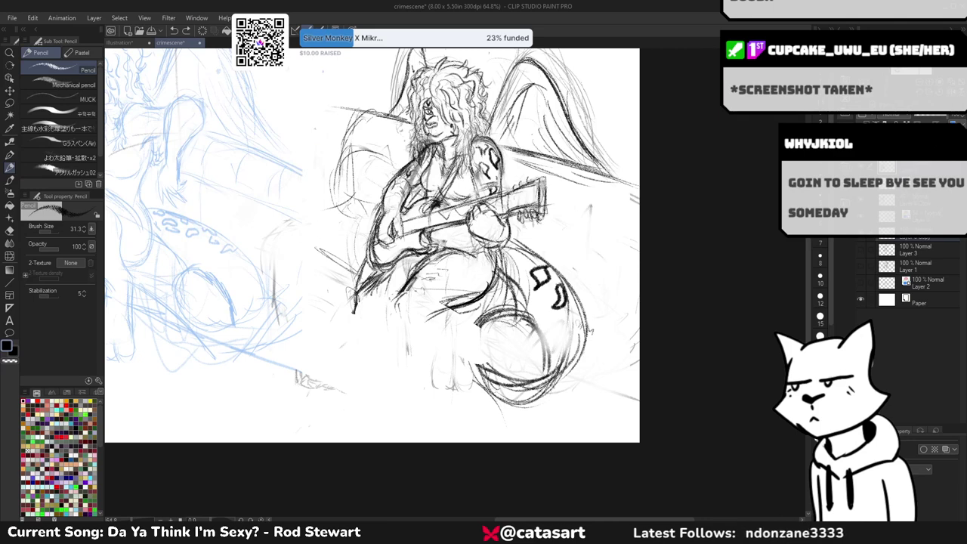
- Try to sketch the seated guitar player's lower leg and foot in pencil beside the curled tail
{"action": "left_click_drag", "start_coordinate": [370, 246], "coordinate": [446, 196]}
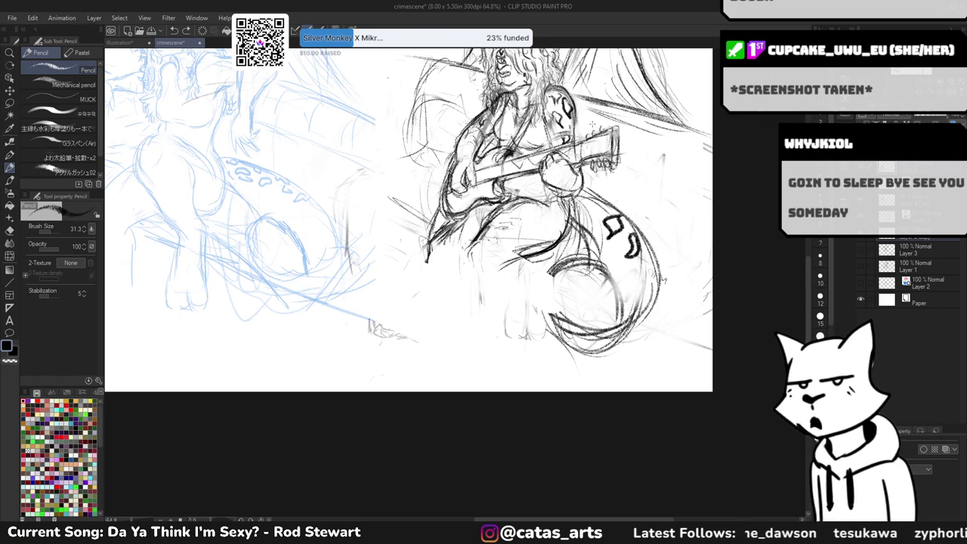
{"action": "scroll", "coordinate": [612, 180], "scroll_direction": "down", "scroll_amount": 1}
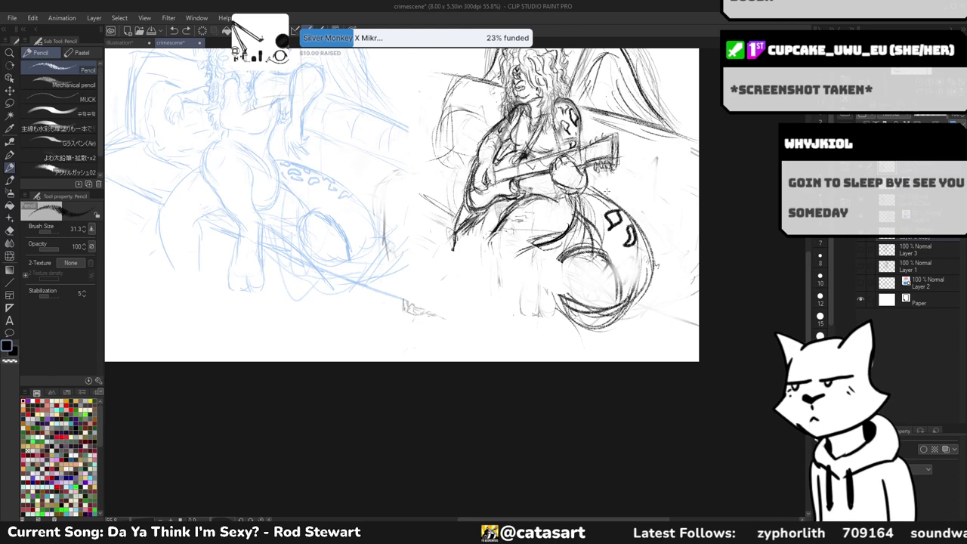
{"action": "scroll", "coordinate": [529, 227], "scroll_direction": "up", "scroll_amount": 1}
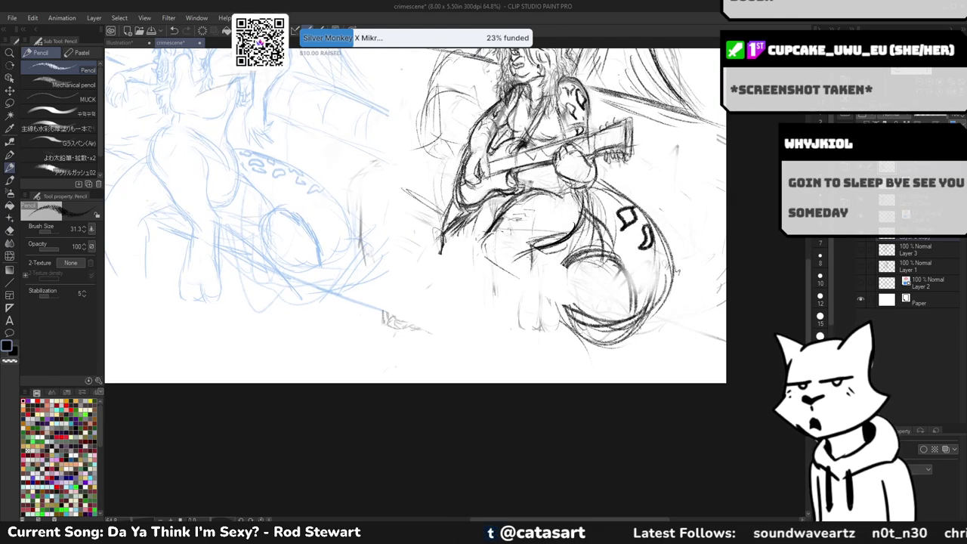
{"action": "mouse_move", "coordinate": [490, 268]}
{"action": "left_mouse_down"}
{"action": "mouse_move", "coordinate": [504, 285]}
{"action": "mouse_move", "coordinate": [493, 288]}
{"action": "mouse_move", "coordinate": [515, 299]}
{"action": "mouse_move", "coordinate": [500, 326]}
{"action": "left_mouse_up"}
{"action": "left_click_drag", "start_coordinate": [546, 277], "coordinate": [536, 322]}
{"action": "left_click_drag", "start_coordinate": [515, 302], "coordinate": [494, 344]}
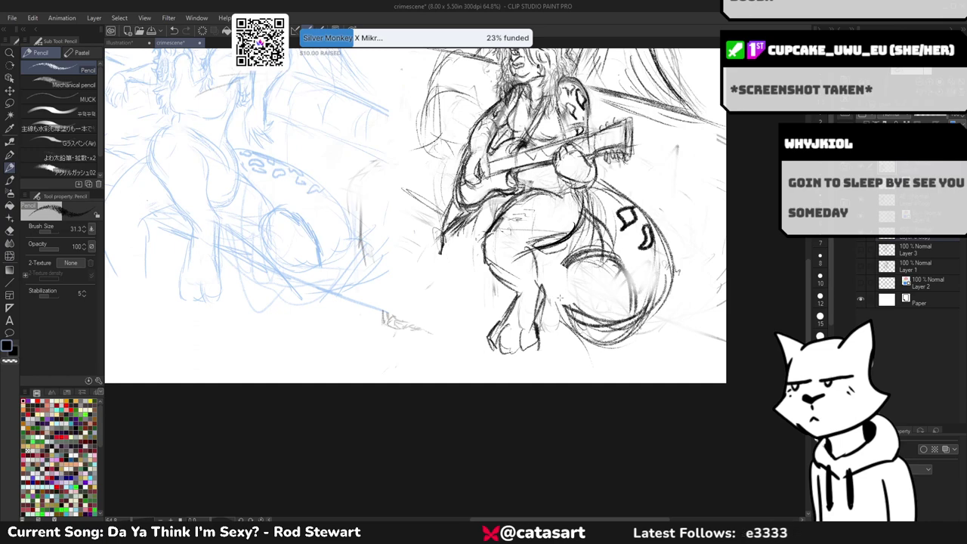
- Examine the mirrored sketch as a whole and up close, comparing the guitar player with the blue figure
{"action": "scroll", "coordinate": [560, 298], "scroll_direction": "down", "scroll_amount": 2}
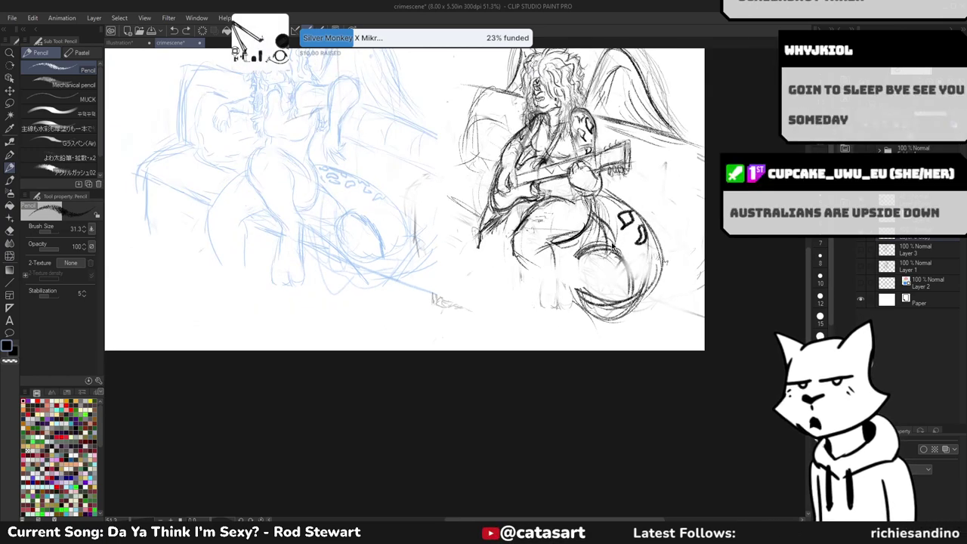
{"action": "scroll", "coordinate": [404, 200], "scroll_direction": "down", "scroll_amount": 3}
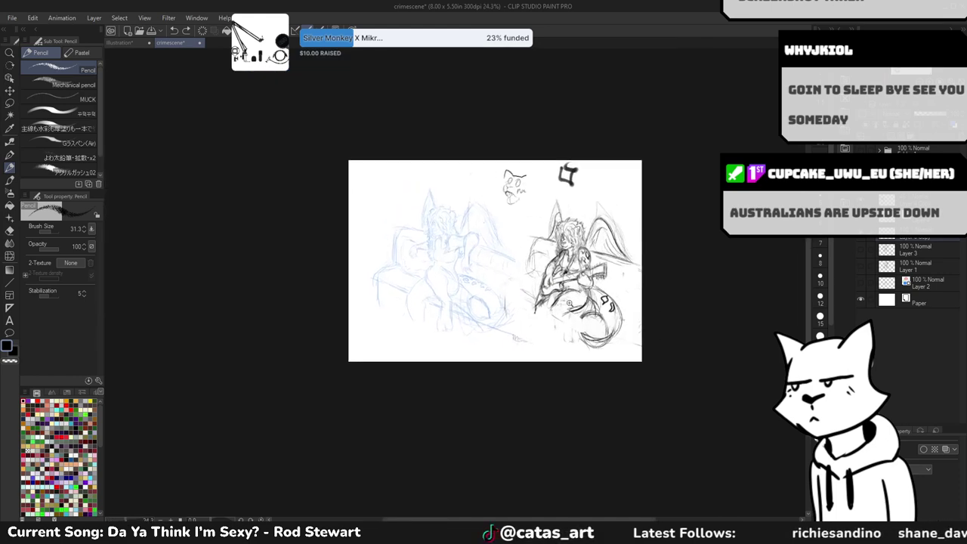
{"action": "scroll", "coordinate": [457, 242], "scroll_direction": "up", "scroll_amount": 2}
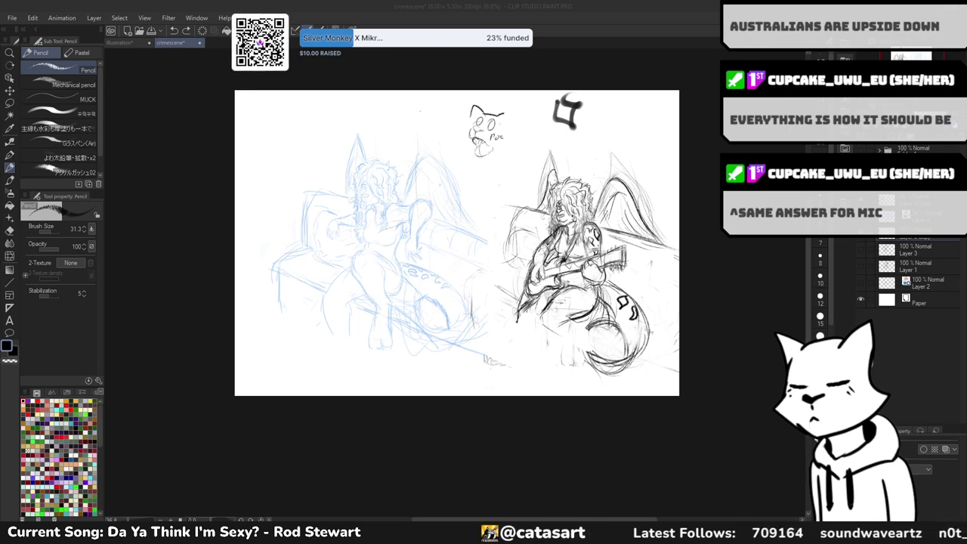
{"action": "left_click_drag", "start_coordinate": [457, 242], "coordinate": [441, 217]}
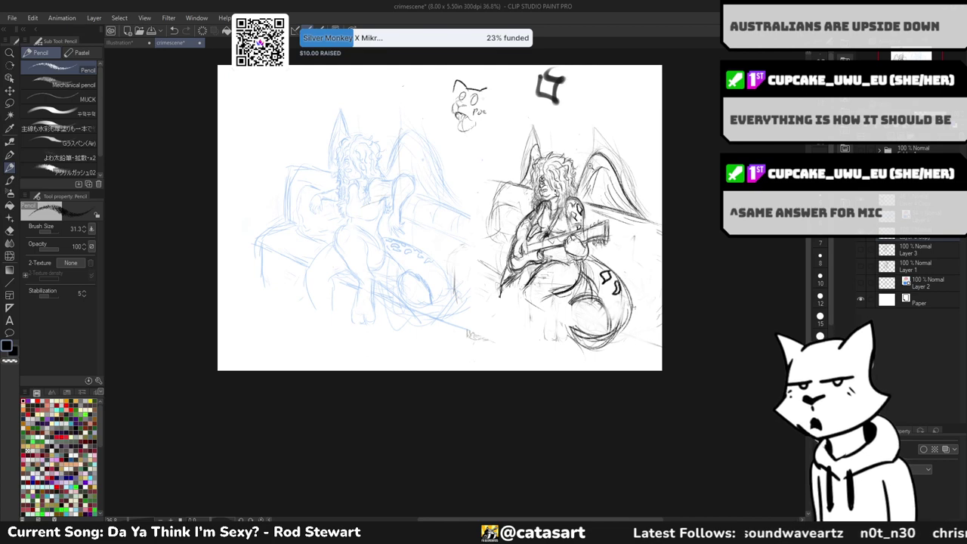
{"action": "scroll", "coordinate": [440, 217], "scroll_direction": "up", "scroll_amount": 3}
{"action": "left_click_drag", "start_coordinate": [441, 217], "coordinate": [461, 176]}
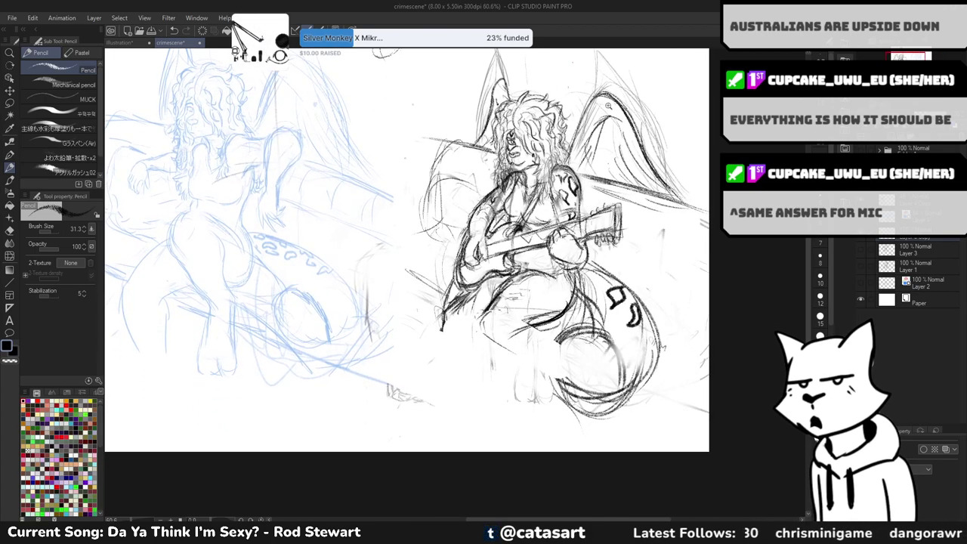
{"action": "scroll", "coordinate": [604, 106], "scroll_direction": "down", "scroll_amount": 1}
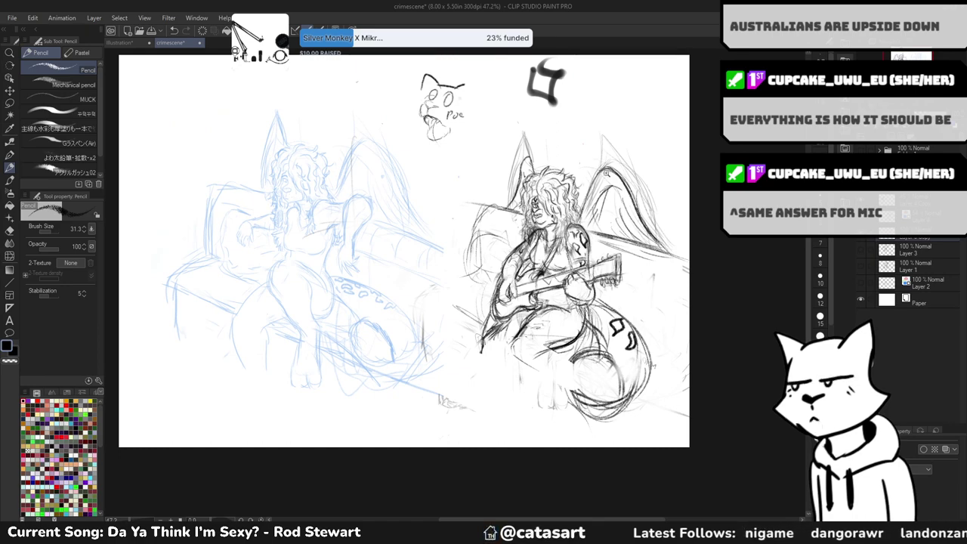
{"action": "scroll", "coordinate": [438, 287], "scroll_direction": "up", "scroll_amount": 3}
{"action": "scroll", "coordinate": [438, 287], "scroll_direction": "down", "scroll_amount": 1}
{"action": "scroll", "coordinate": [598, 148], "scroll_direction": "down", "scroll_amount": 1}
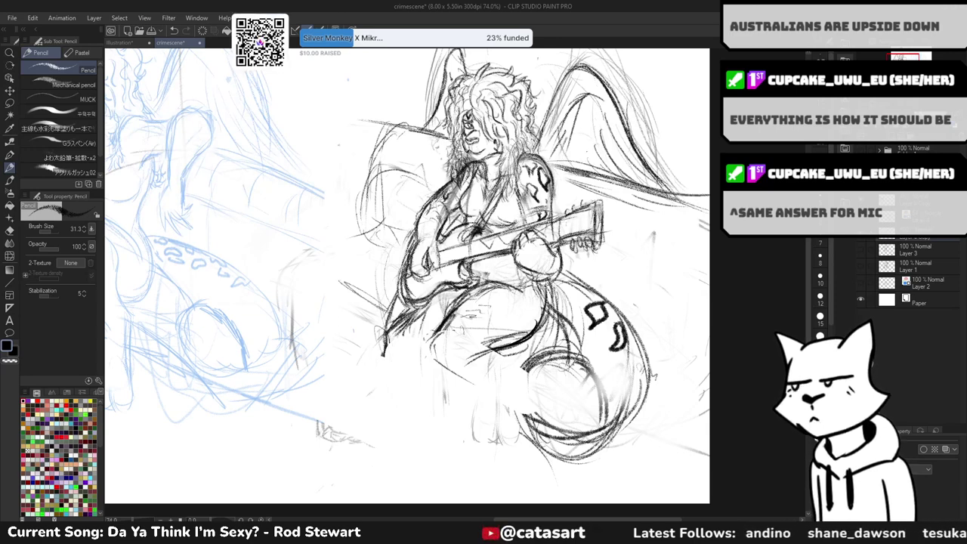
{"action": "mouse_move", "coordinate": [644, 197]}
{"action": "left_mouse_down"}
{"action": "mouse_move", "coordinate": [702, 189]}
{"action": "mouse_move", "coordinate": [621, 139]}
{"action": "left_mouse_up"}
{"action": "key", "text": "ctrl+z"}
{"action": "key", "text": "ctrl+z"}
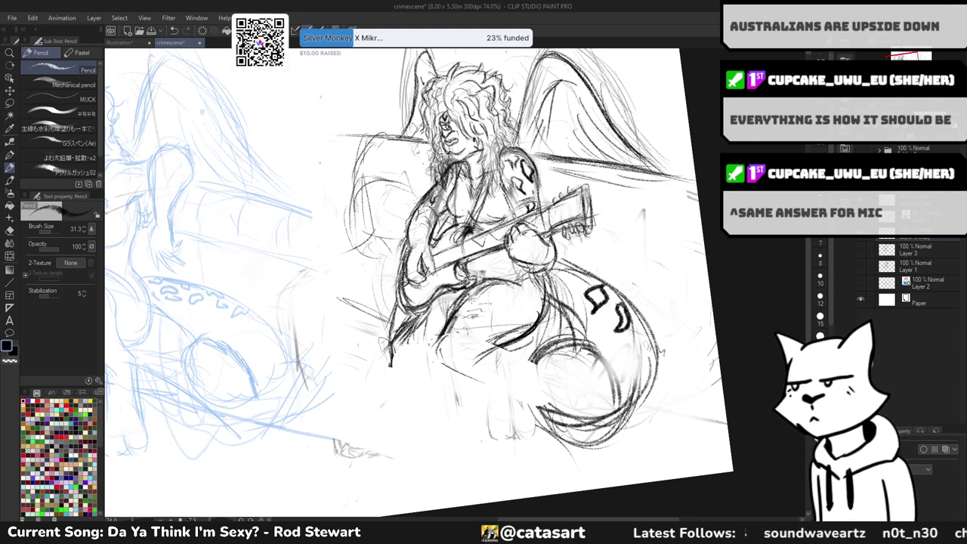
- Sketch the seated guitar player's lower legs and foot in pencil, extending them down from the knees
{"action": "mouse_move", "coordinate": [433, 352]}
{"action": "left_mouse_down"}
{"action": "mouse_move", "coordinate": [445, 377]}
{"action": "mouse_move", "coordinate": [459, 378]}
{"action": "left_mouse_up"}
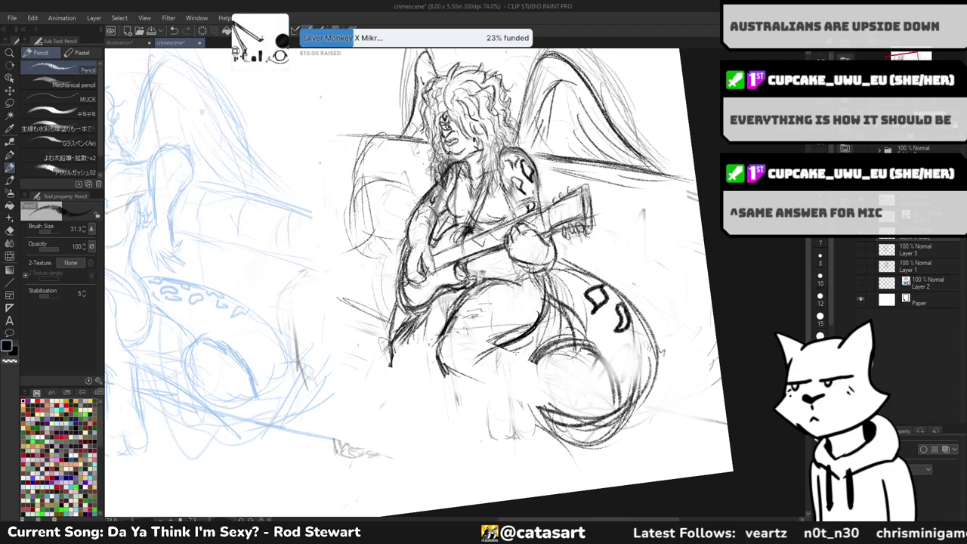
{"action": "left_click_drag", "start_coordinate": [503, 352], "coordinate": [514, 370]}
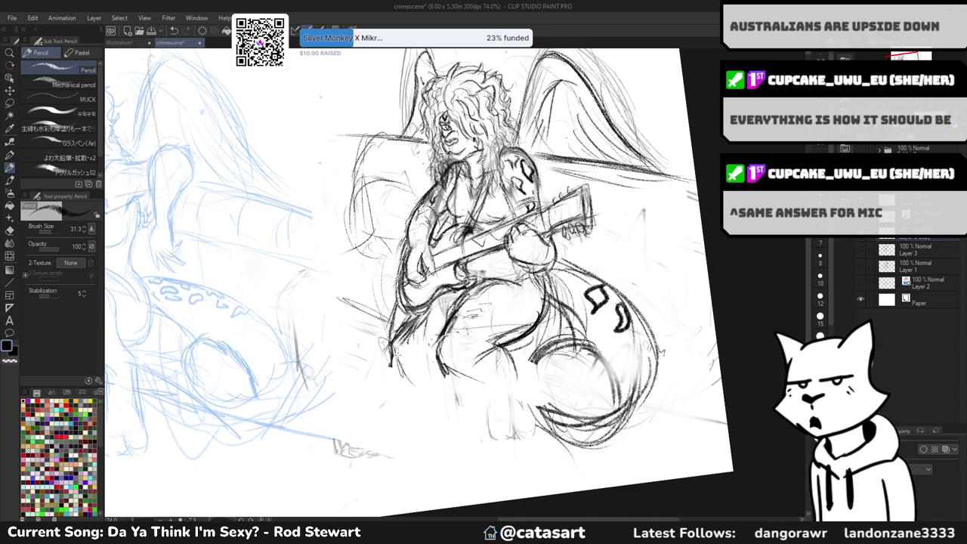
{"action": "left_click_drag", "start_coordinate": [453, 264], "coordinate": [543, 222]}
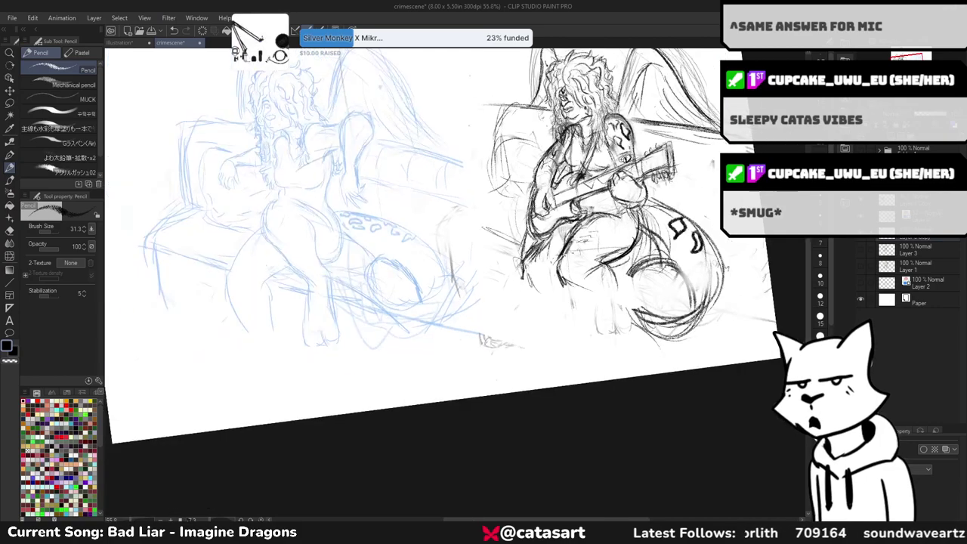
{"action": "scroll", "coordinate": [453, 287], "scroll_direction": "up", "scroll_amount": 2}
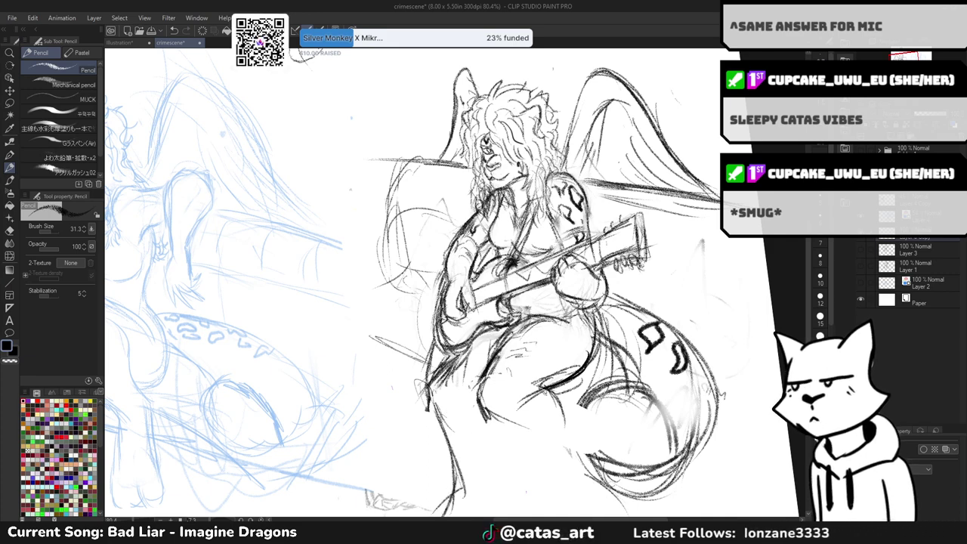
{"action": "mouse_move", "coordinate": [573, 359]}
{"action": "left_mouse_down"}
{"action": "mouse_move", "coordinate": [436, 476]}
{"action": "mouse_move", "coordinate": [447, 486]}
{"action": "mouse_move", "coordinate": [495, 490]}
{"action": "left_mouse_up"}
{"action": "left_click_drag", "start_coordinate": [517, 424], "coordinate": [505, 462]}
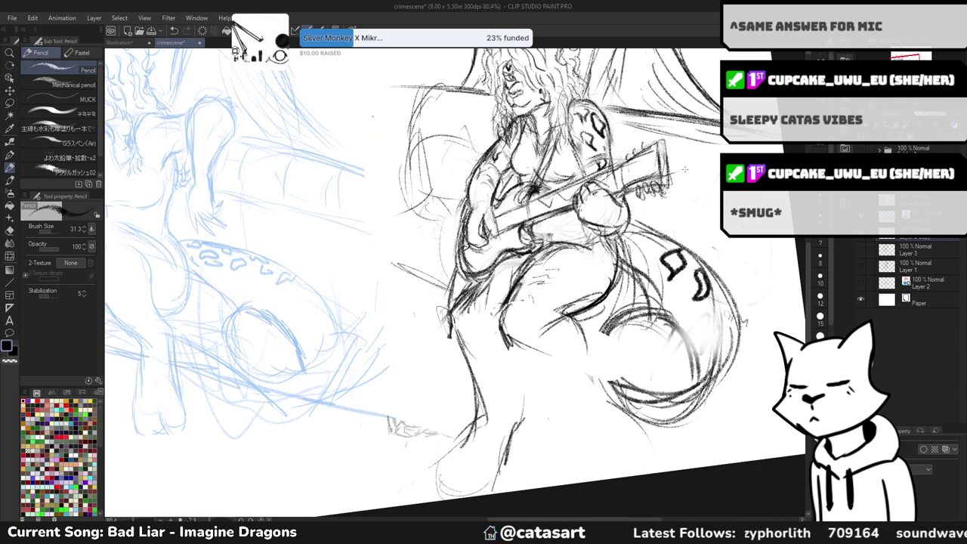
- Add pencil marks to the hand on the guitar neck and darken the inner loop of the curled tail
{"action": "left_click_drag", "start_coordinate": [605, 205], "coordinate": [614, 214]}
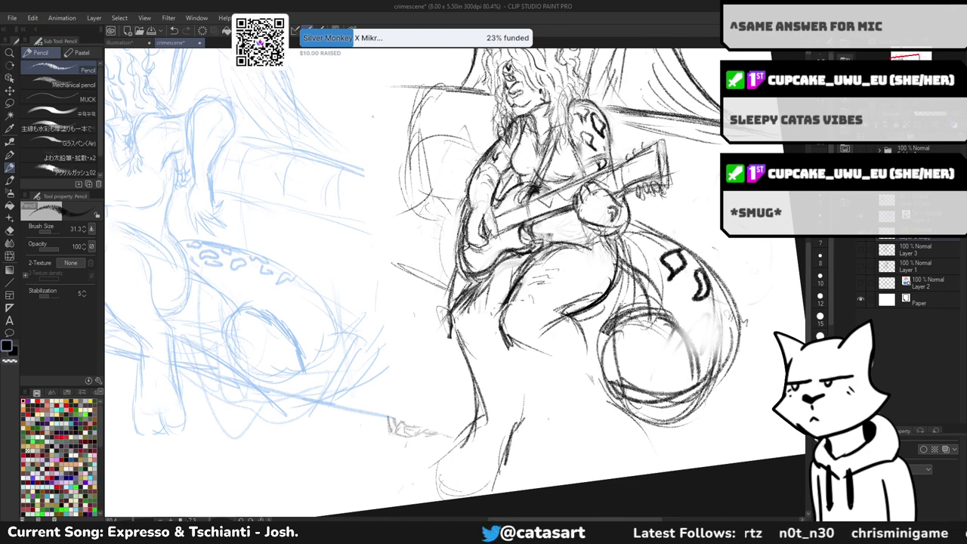
{"action": "mouse_move", "coordinate": [623, 306]}
{"action": "left_mouse_down"}
{"action": "mouse_move", "coordinate": [642, 404]}
{"action": "mouse_move", "coordinate": [664, 415]}
{"action": "left_mouse_up"}
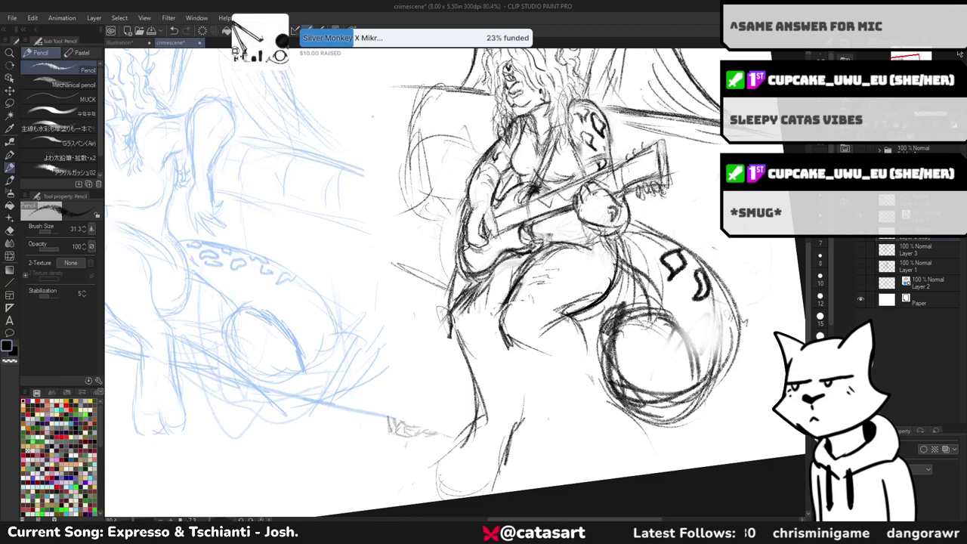
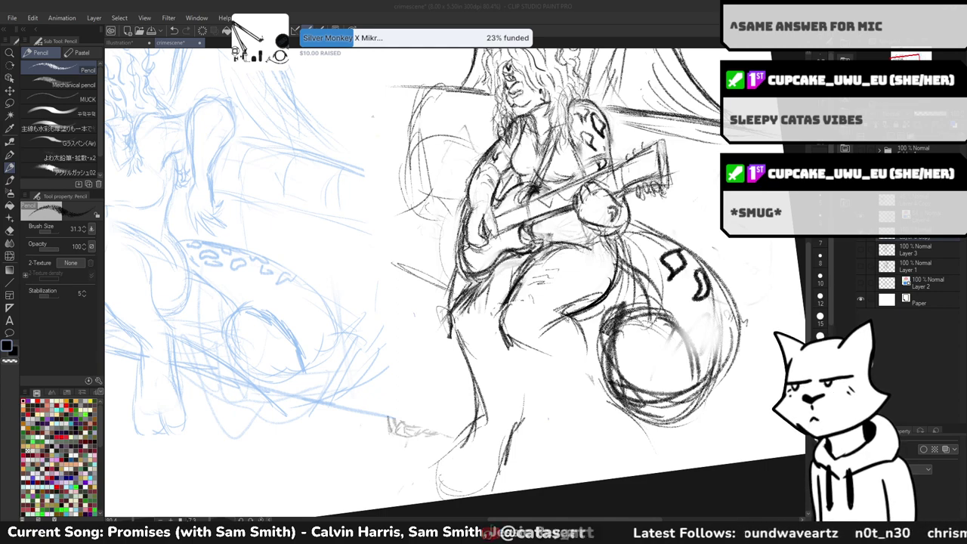
- Examine the guitar player's proportions against the blue figure, both as a whole and closer up
{"action": "key", "text": "ctrl+minus"}
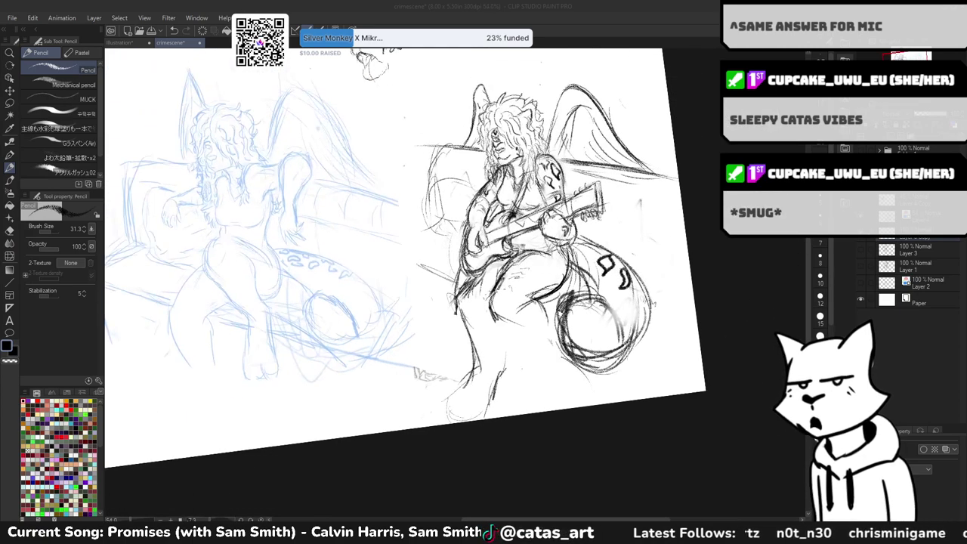
{"action": "key", "text": "ctrl+minus"}
{"action": "key", "text": "ctrl+plus"}
{"action": "key", "text": "ctrl+plus"}
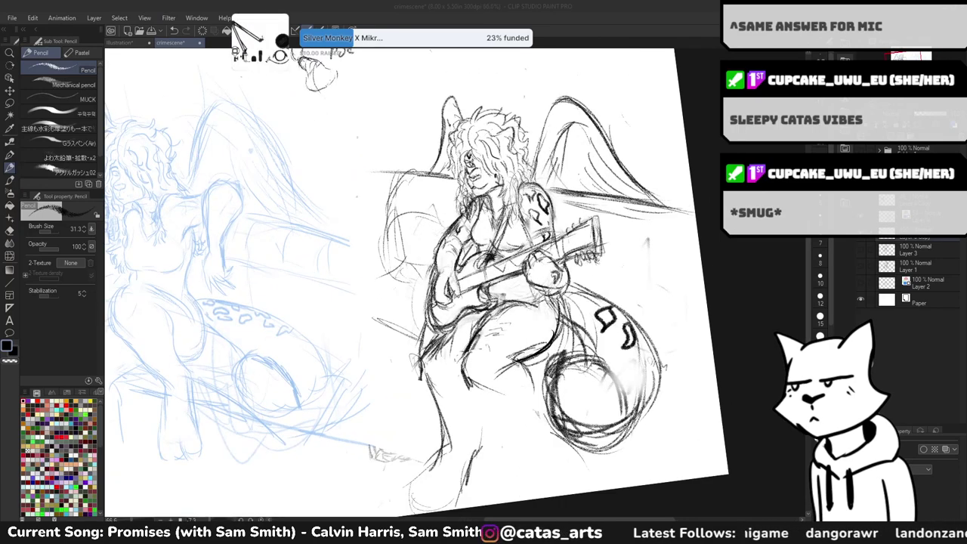
{"action": "key", "text": "ctrl+minus"}
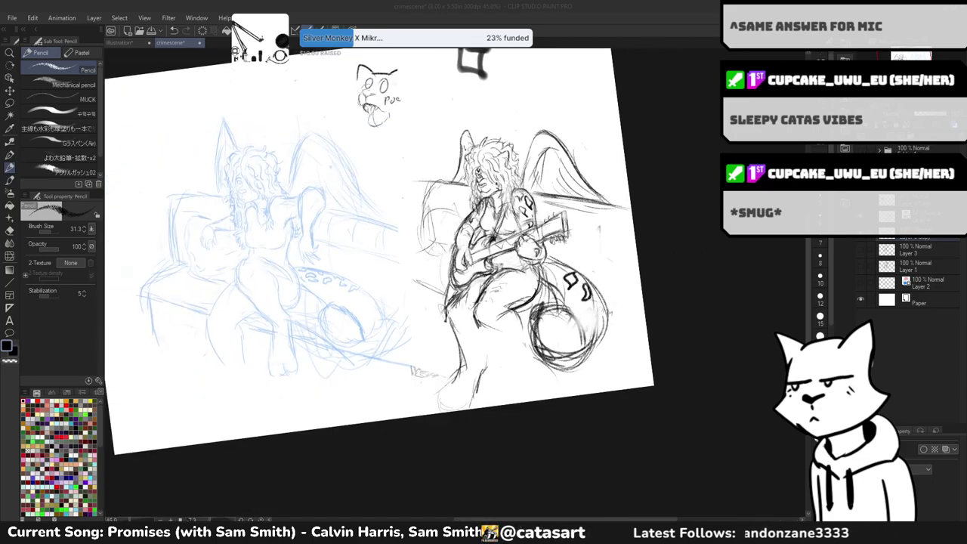
{"action": "key", "text": "ctrl+plus"}
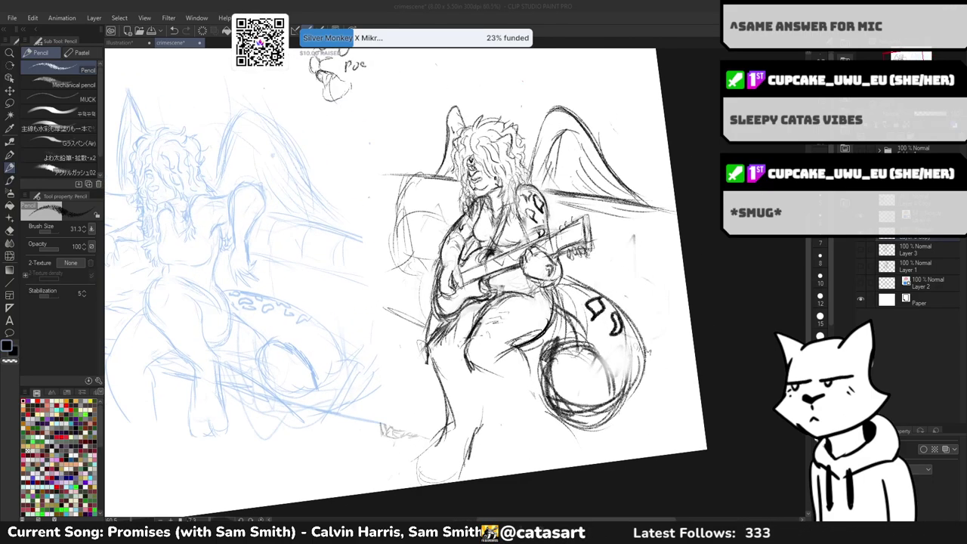
{"action": "key", "text": "ctrl+plus"}
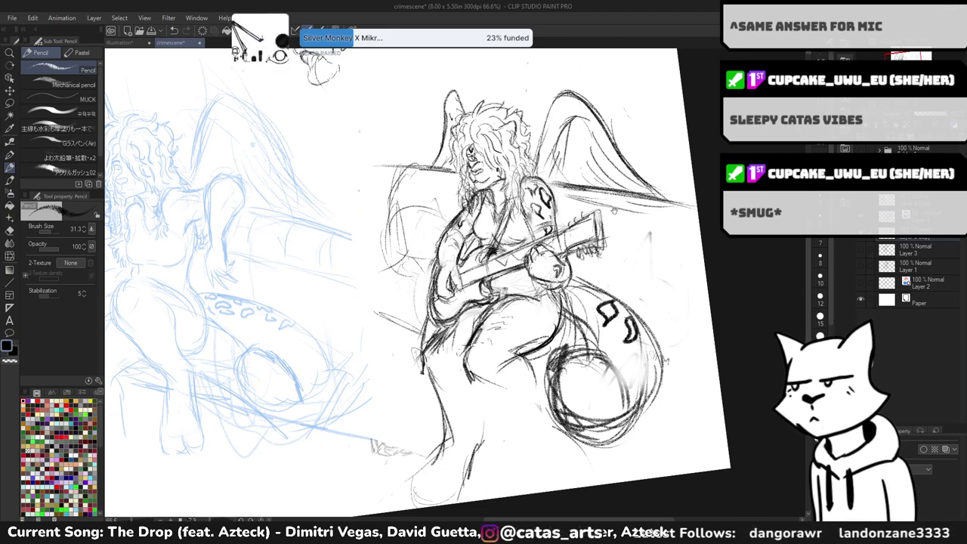
{"action": "left_click_drag", "start_coordinate": [423, 283], "coordinate": [468, 219]}
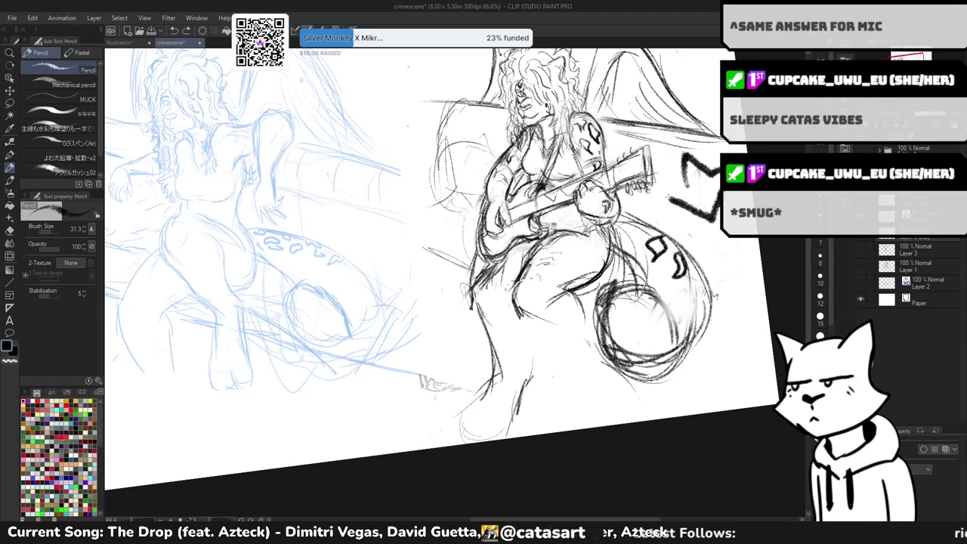
{"action": "left_click_drag", "start_coordinate": [674, 185], "coordinate": [657, 198]}
{"action": "key", "text": "Delete"}
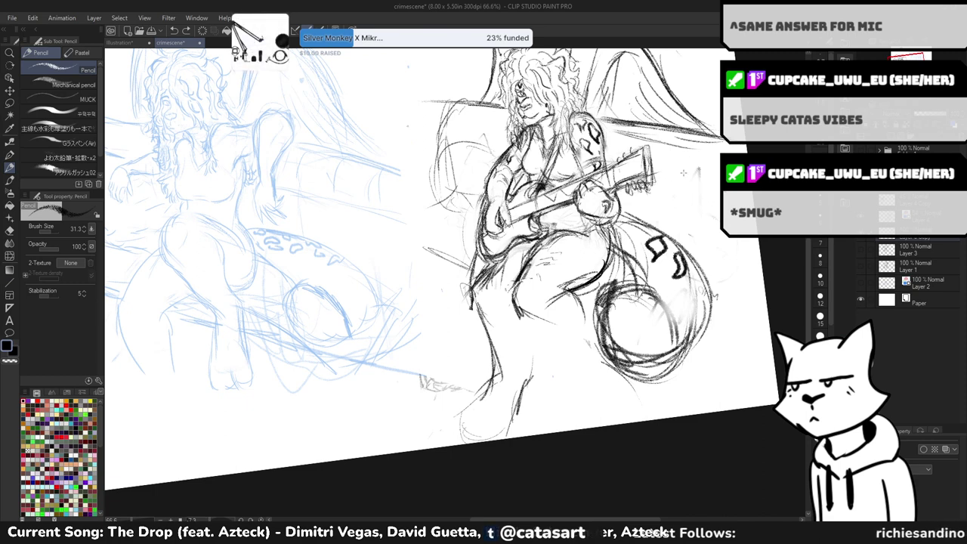
{"action": "key", "text": "bracketright"}
{"action": "mouse_move", "coordinate": [714, 179]}
{"action": "left_mouse_down"}
{"action": "mouse_move", "coordinate": [695, 185]}
{"action": "mouse_move", "coordinate": [702, 219]}
{"action": "mouse_move", "coordinate": [691, 143]}
{"action": "mouse_move", "coordinate": [710, 189]}
{"action": "mouse_move", "coordinate": [691, 98]}
{"action": "mouse_move", "coordinate": [751, 268]}
{"action": "left_mouse_up"}
{"action": "key", "text": "ctrl+z"}
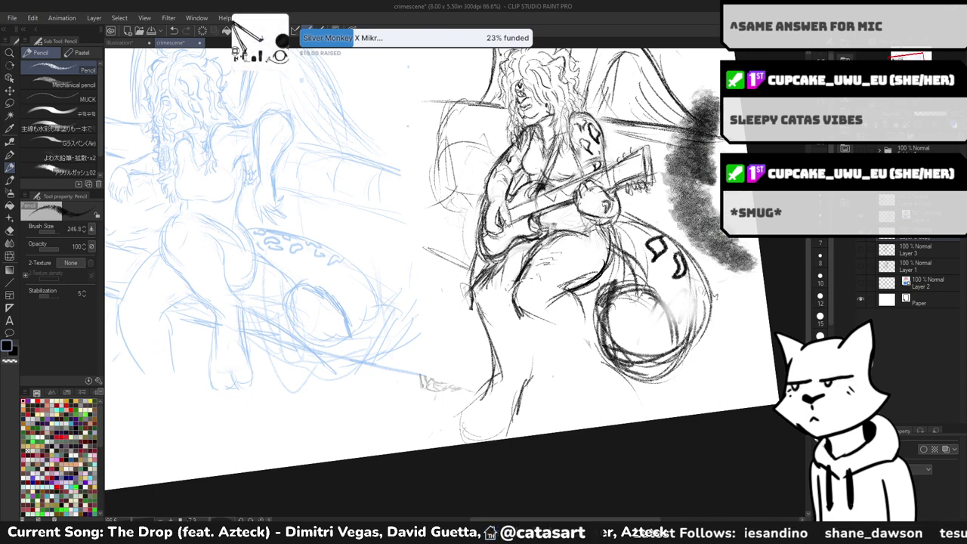
{"action": "key", "text": "bracketleft"}
{"action": "mouse_move", "coordinate": [706, 151]}
{"action": "left_mouse_down"}
{"action": "mouse_move", "coordinate": [710, 241]}
{"action": "mouse_move", "coordinate": [710, 113]}
{"action": "left_mouse_up"}
{"action": "key", "text": "ctrl+z"}
{"action": "key", "text": "ctrl+z"}
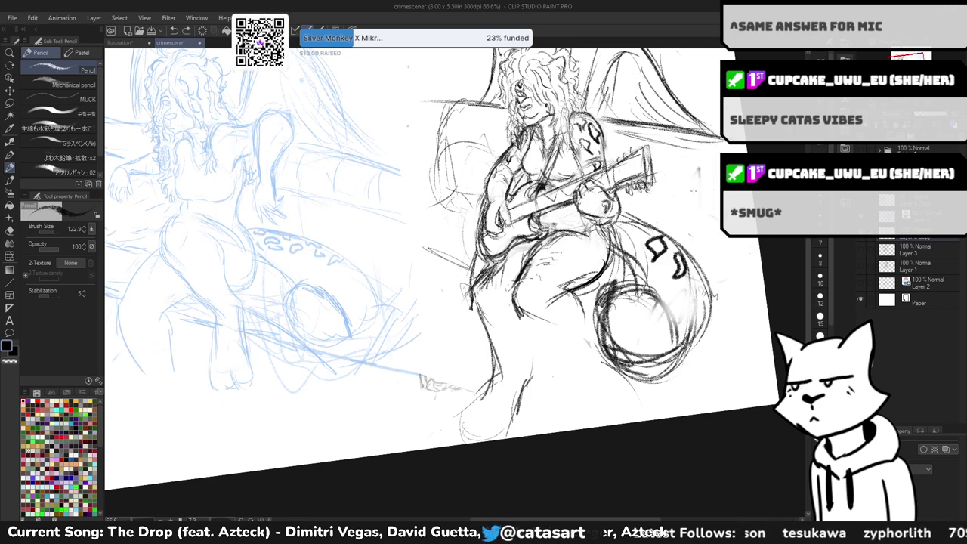
- Set the pencil's brush size to 22
{"action": "key", "text": "bracketleft"}
{"action": "key", "text": "bracketleft"}
{"action": "key", "text": "bracketleft"}
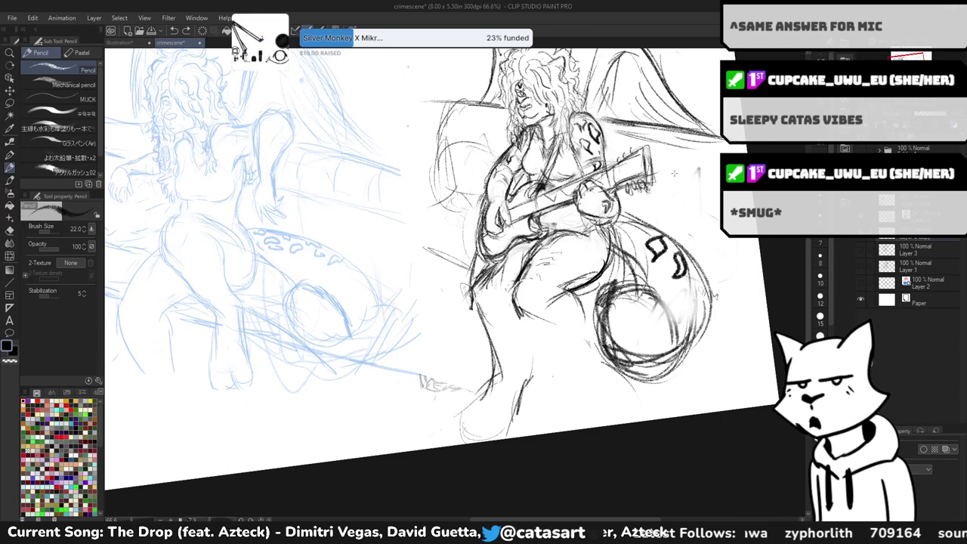
- Fade the guitar player's thigh and knee lines with the Soft eraser at size 100
{"action": "key", "text": "e"}
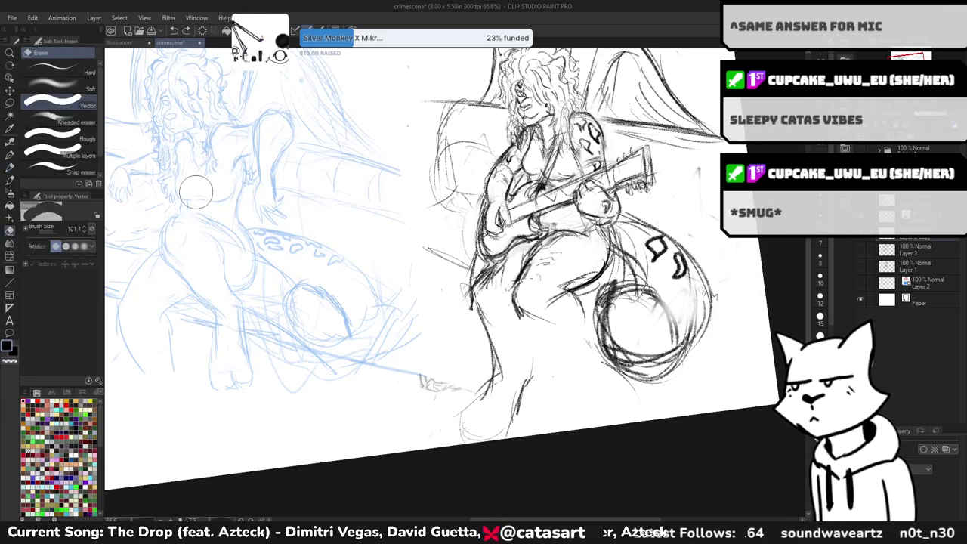
{"action": "left_click", "coordinate": [53, 89]}
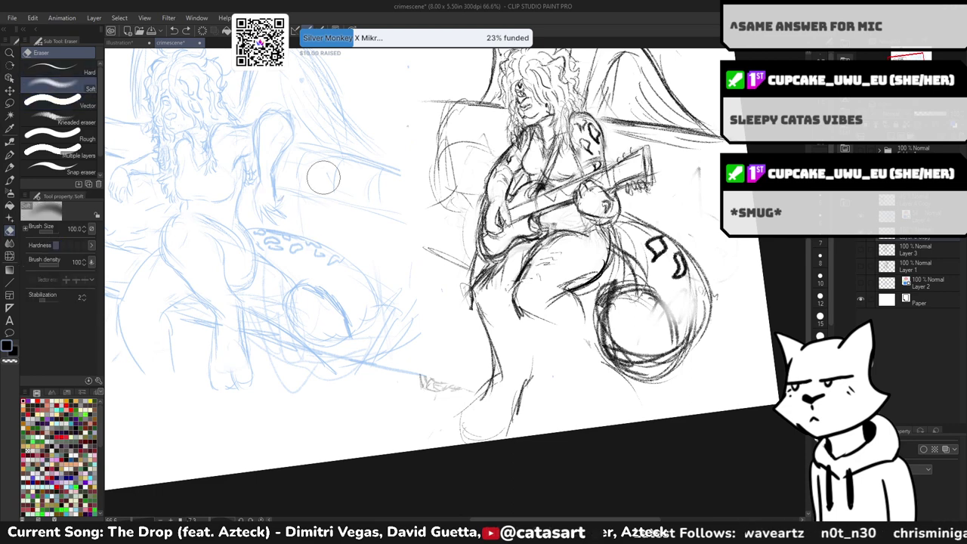
{"action": "key", "text": "p"}
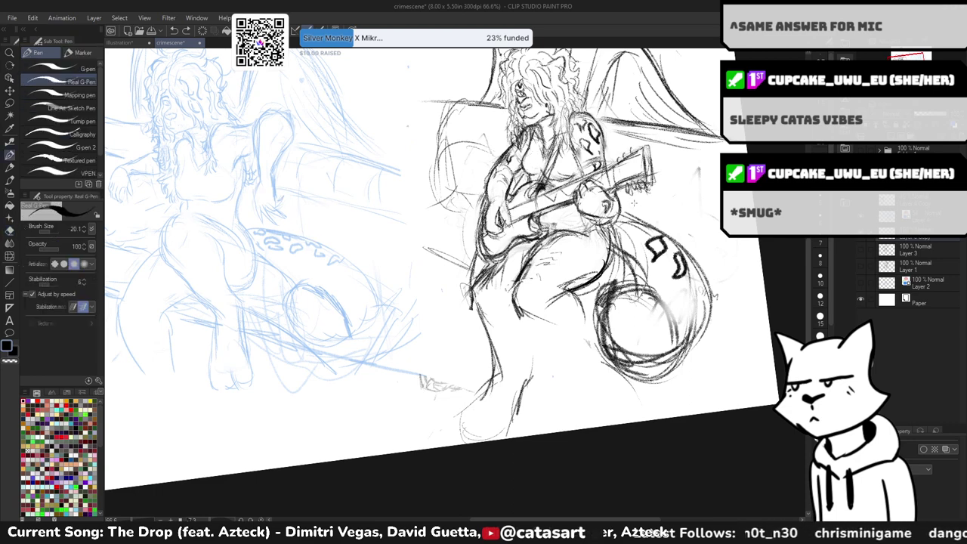
{"action": "key", "text": "p"}
{"action": "key", "text": "p"}
{"action": "key", "text": "p"}
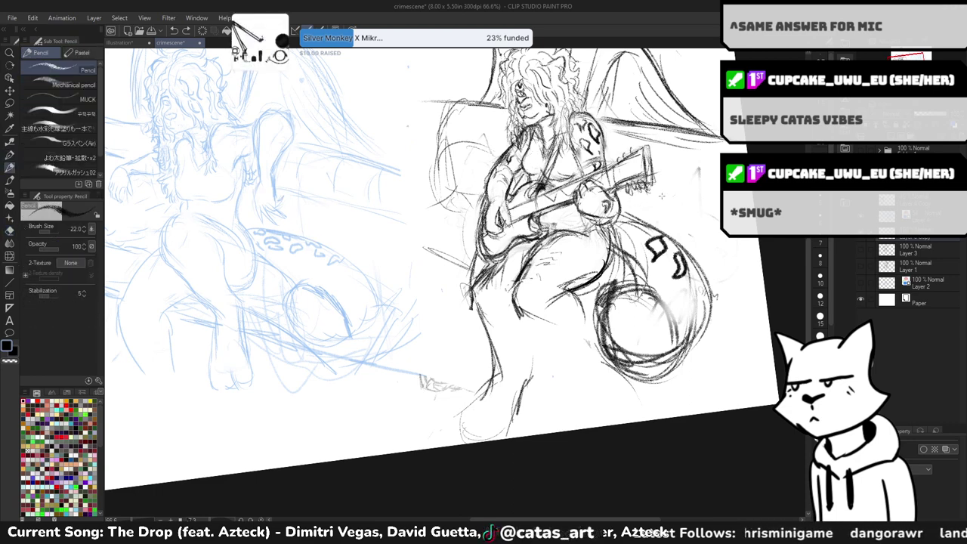
{"action": "scroll", "coordinate": [695, 194], "scroll_direction": "down", "scroll_amount": 1}
{"action": "key", "text": "e"}
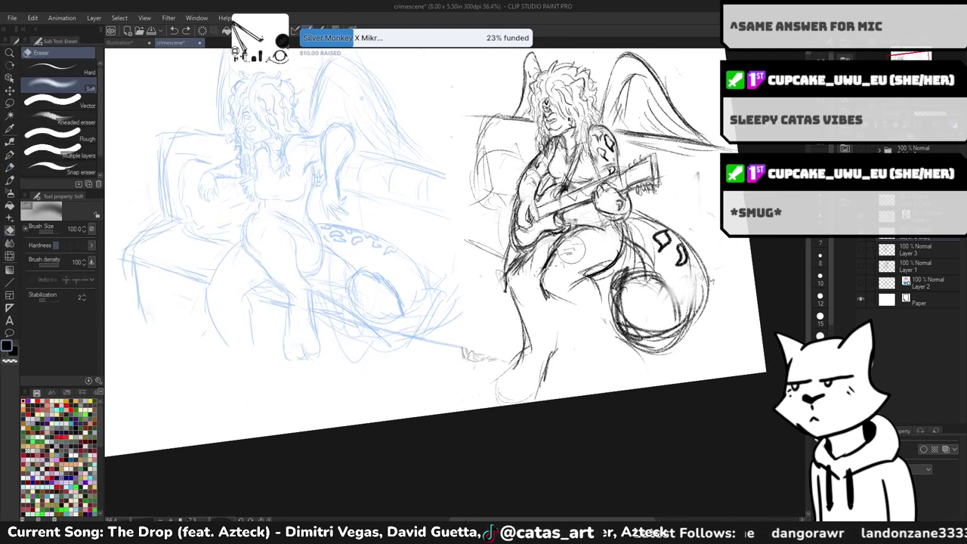
{"action": "mouse_move", "coordinate": [564, 314]}
{"action": "left_mouse_down"}
{"action": "mouse_move", "coordinate": [556, 289]}
{"action": "mouse_move", "coordinate": [583, 300]}
{"action": "mouse_move", "coordinate": [565, 261]}
{"action": "mouse_move", "coordinate": [572, 241]}
{"action": "mouse_move", "coordinate": [560, 288]}
{"action": "mouse_move", "coordinate": [569, 271]}
{"action": "mouse_move", "coordinate": [555, 260]}
{"action": "mouse_move", "coordinate": [587, 272]}
{"action": "mouse_move", "coordinate": [583, 265]}
{"action": "mouse_move", "coordinate": [569, 276]}
{"action": "mouse_move", "coordinate": [589, 280]}
{"action": "mouse_move", "coordinate": [608, 265]}
{"action": "mouse_move", "coordinate": [572, 247]}
{"action": "mouse_move", "coordinate": [550, 313]}
{"action": "mouse_move", "coordinate": [570, 293]}
{"action": "left_mouse_up"}
- Try to redraw the guitar player's thigh in pencil over the faded lines
{"action": "key", "text": "p"}
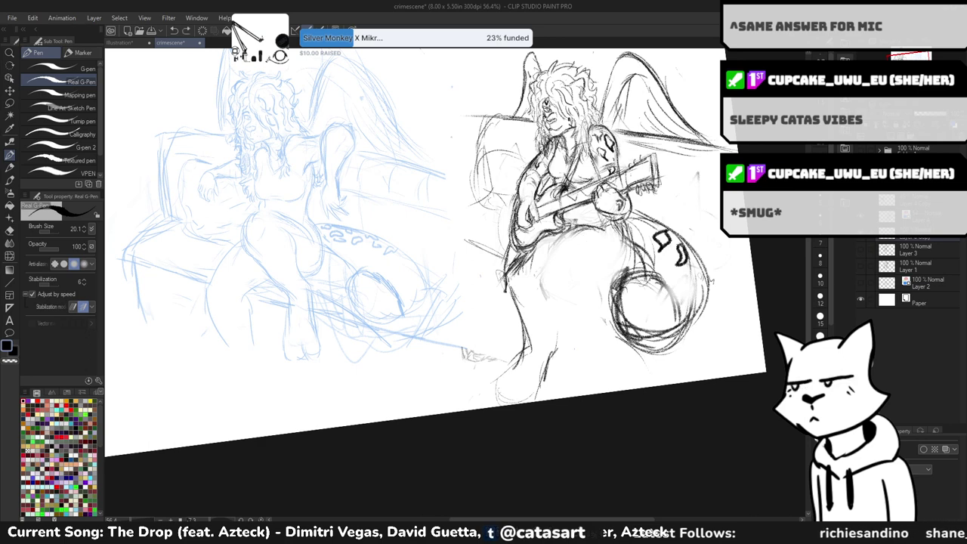
{"action": "key", "text": "p"}
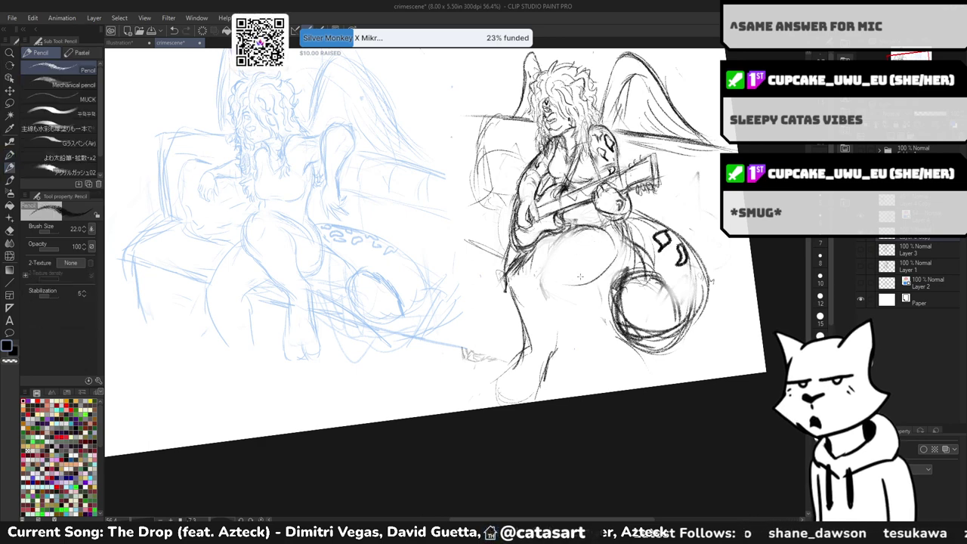
{"action": "mouse_move", "coordinate": [528, 239]}
{"action": "left_mouse_down"}
{"action": "mouse_move", "coordinate": [578, 269]}
{"action": "mouse_move", "coordinate": [570, 281]}
{"action": "mouse_move", "coordinate": [568, 270]}
{"action": "left_mouse_up"}
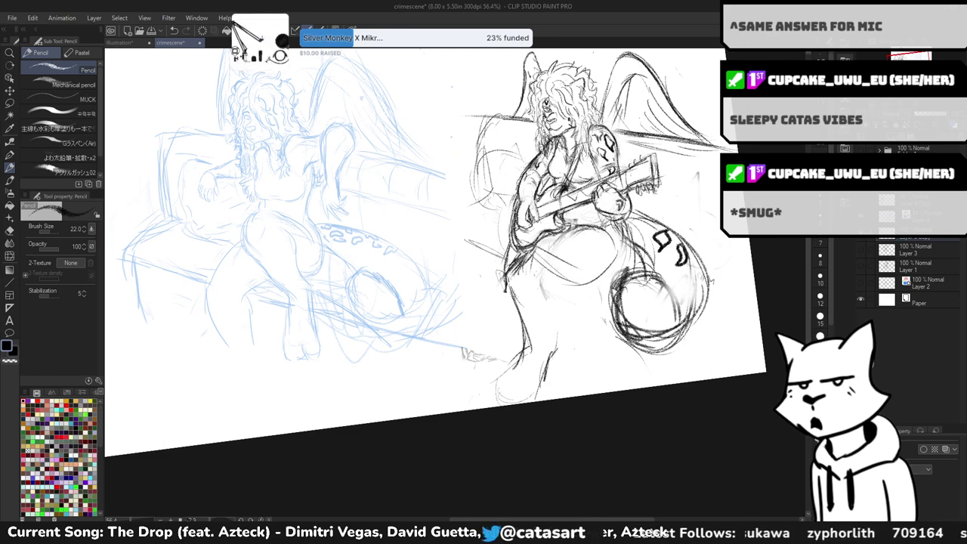
{"action": "left_click_drag", "start_coordinate": [525, 237], "coordinate": [576, 210]}
{"action": "key", "text": "ctrl+z"}
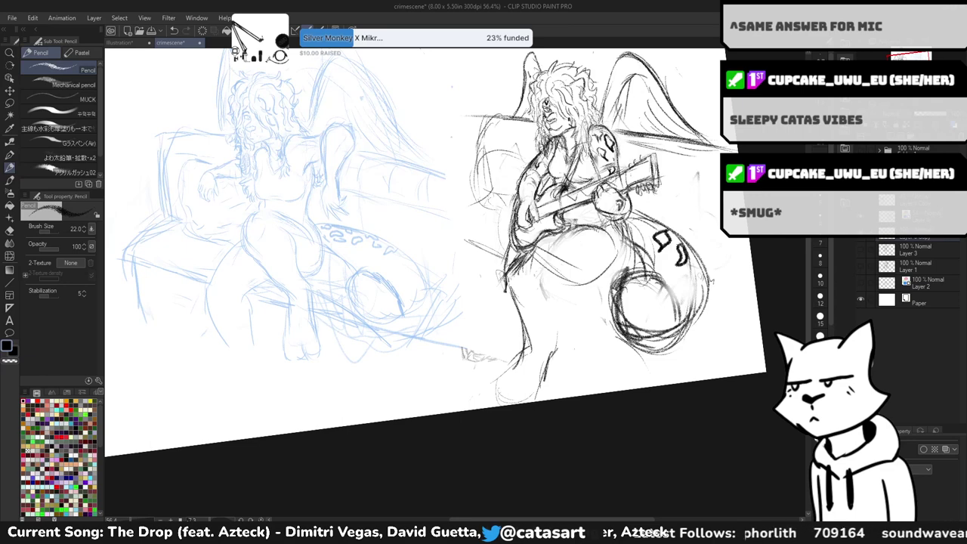
{"action": "key", "text": "ctrl+z"}
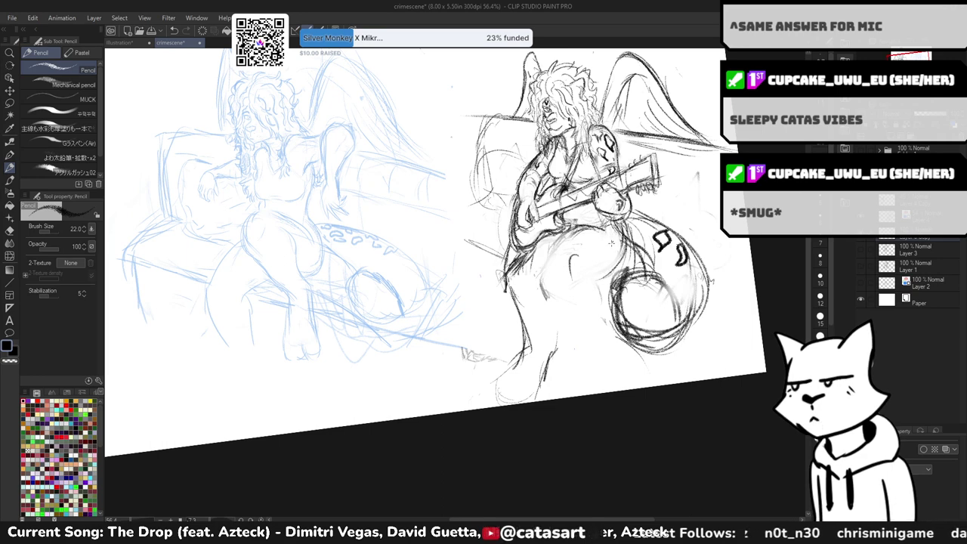
- Try to sketch pencil contours around the guitar player's hip and upper thigh below the guitar
{"action": "mouse_move", "coordinate": [605, 226]}
{"action": "left_mouse_down"}
{"action": "mouse_move", "coordinate": [533, 237]}
{"action": "mouse_move", "coordinate": [515, 283]}
{"action": "left_mouse_up"}
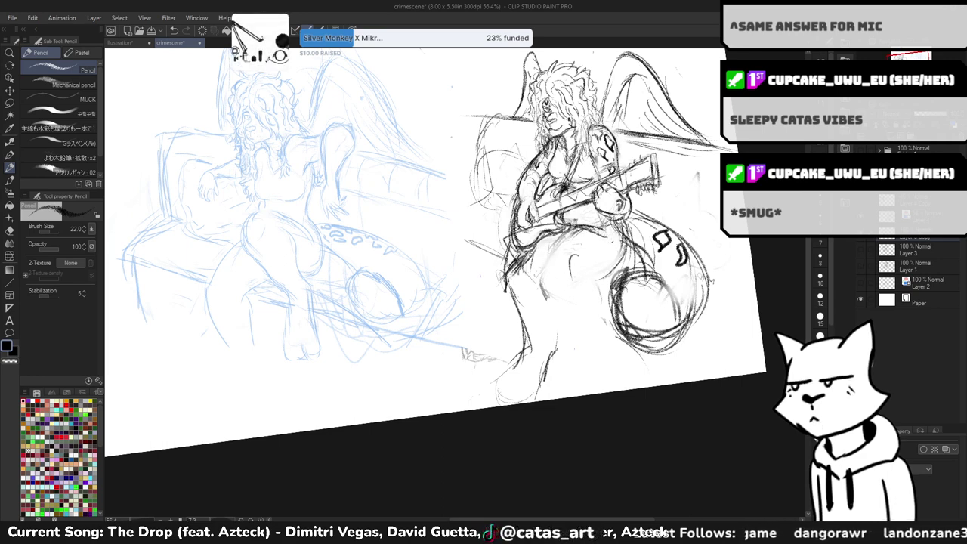
{"action": "left_click_drag", "start_coordinate": [567, 253], "coordinate": [530, 289]}
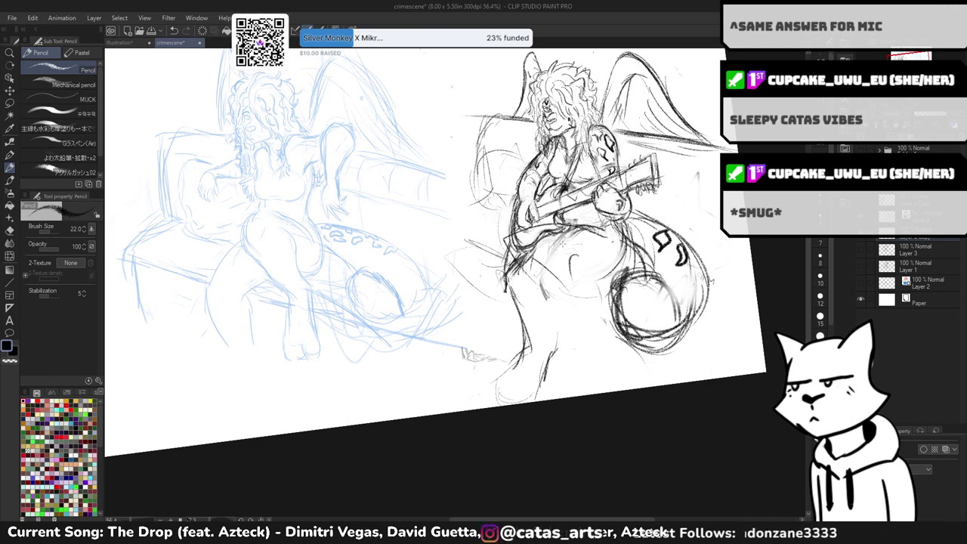
{"action": "left_click_drag", "start_coordinate": [528, 223], "coordinate": [657, 180]}
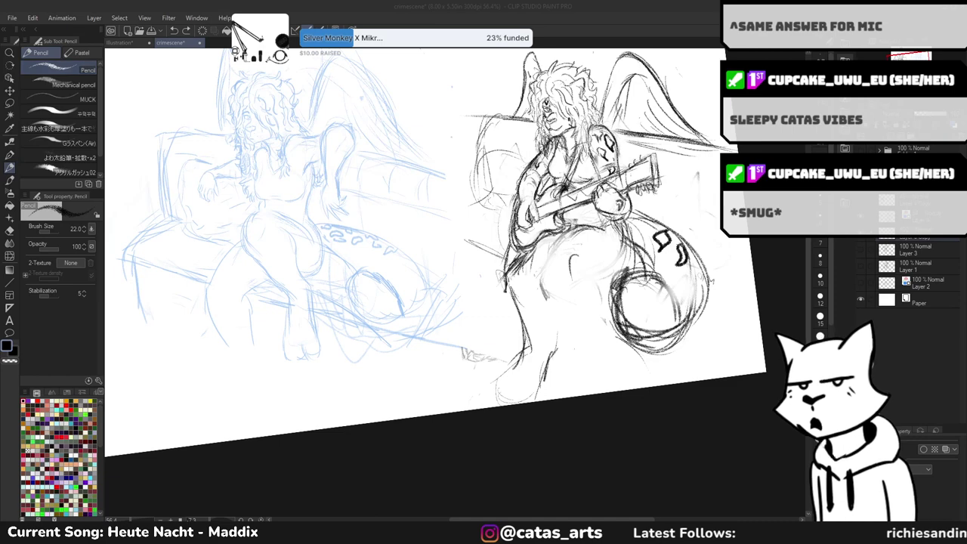
{"action": "key", "text": "ctrl+z"}
- Save the crimescene sketch and switch to the blank gray Illustration canvas
{"action": "key", "text": "ctrl+s"}
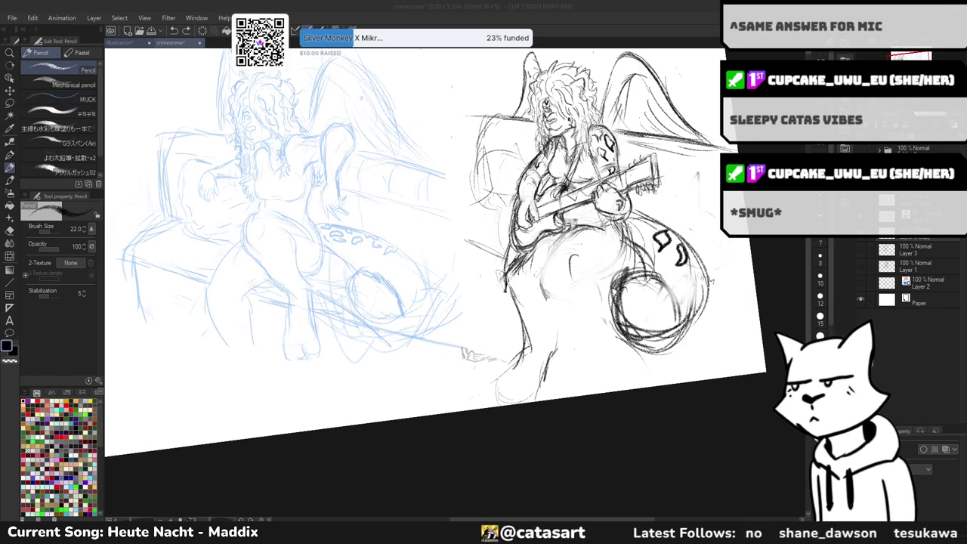
{"action": "key", "text": "ctrl+Tab"}
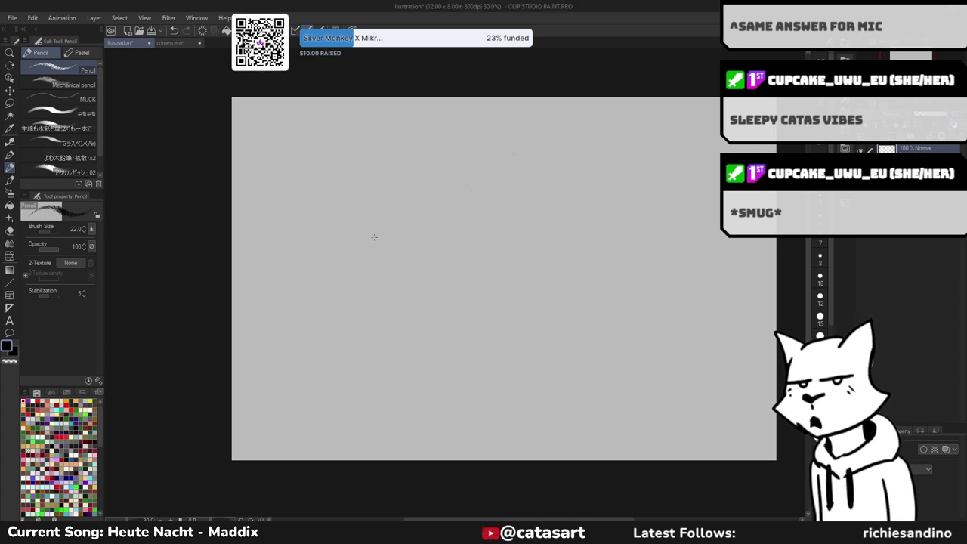
- Try a stroke with the Gラスペン(Air) brush on the blank gray canvas and undo it
{"action": "key", "text": "g"}
{"action": "left_click_drag", "start_coordinate": [371, 240], "coordinate": [412, 305]}
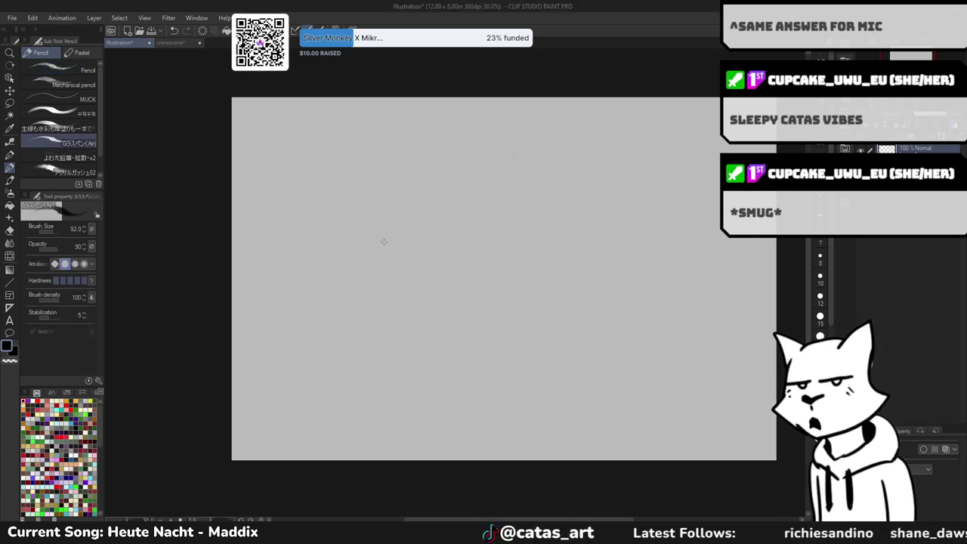
{"action": "key", "text": "ctrl+z"}
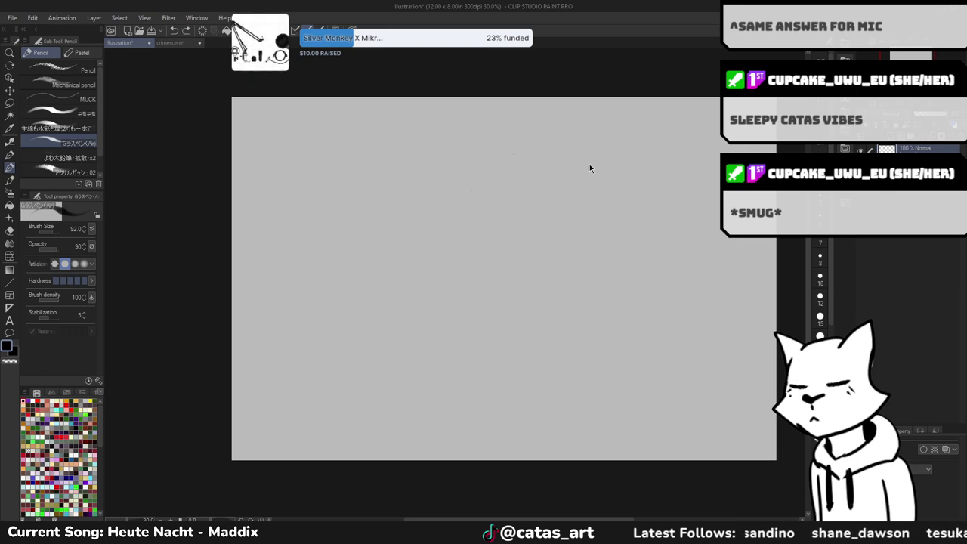
- Sketch a rounded head outline with dark strokes at the jaw in the canvas's upper right area, and reduce the brush size to 84
{"action": "mouse_move", "coordinate": [527, 183]}
{"action": "left_mouse_down"}
{"action": "mouse_move", "coordinate": [534, 149]}
{"action": "mouse_move", "coordinate": [611, 142]}
{"action": "mouse_move", "coordinate": [619, 224]}
{"action": "mouse_move", "coordinate": [620, 147]}
{"action": "mouse_move", "coordinate": [626, 213]}
{"action": "mouse_move", "coordinate": [604, 233]}
{"action": "left_mouse_up"}
{"action": "key", "text": "ctrl+z"}
{"action": "left_click_drag", "start_coordinate": [587, 233], "coordinate": [619, 225]}
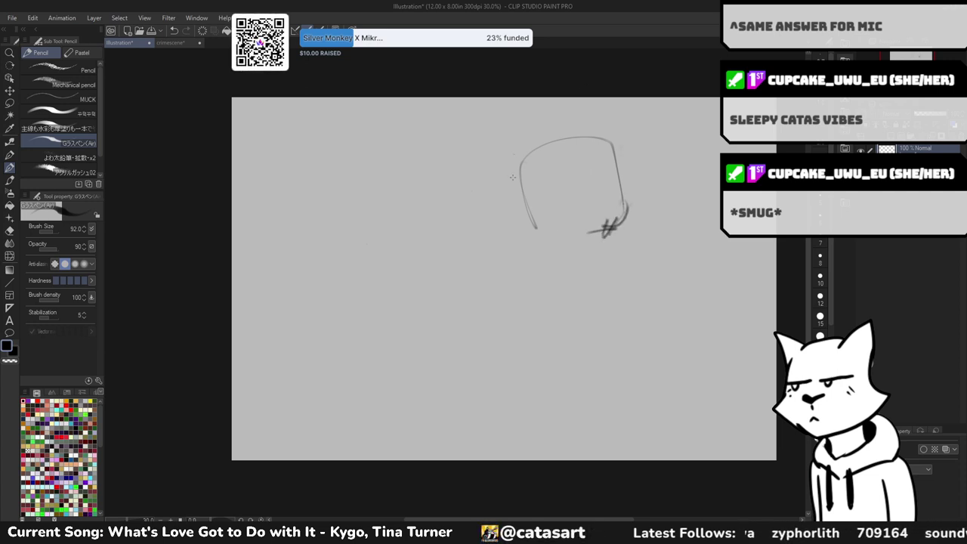
{"action": "mouse_move", "coordinate": [546, 232]}
{"action": "left_mouse_down"}
{"action": "mouse_move", "coordinate": [569, 244]}
{"action": "mouse_move", "coordinate": [609, 239]}
{"action": "mouse_move", "coordinate": [610, 255]}
{"action": "left_mouse_up"}
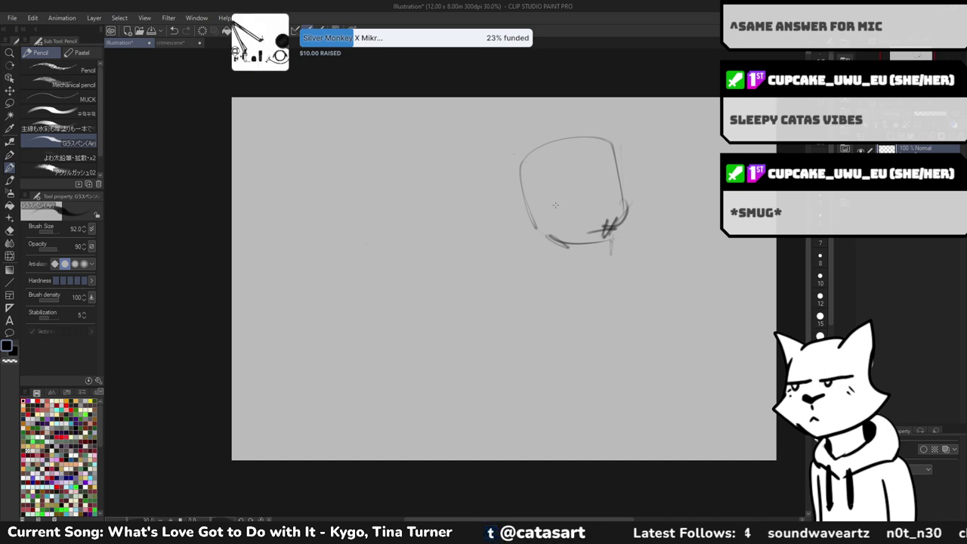
{"action": "key", "text": "bracketleft"}
{"action": "left_click_drag", "start_coordinate": [553, 187], "coordinate": [566, 213]}
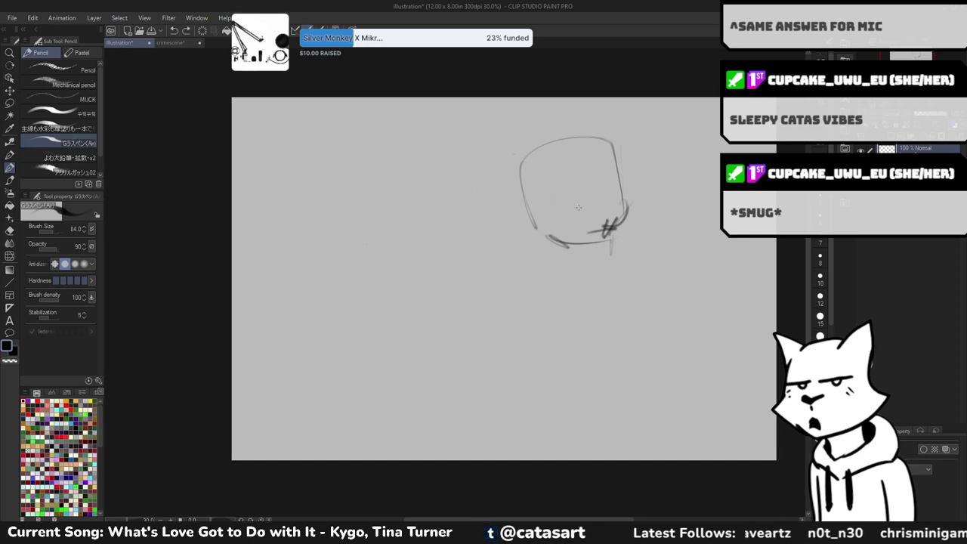
{"action": "key", "text": "ctrl+z"}
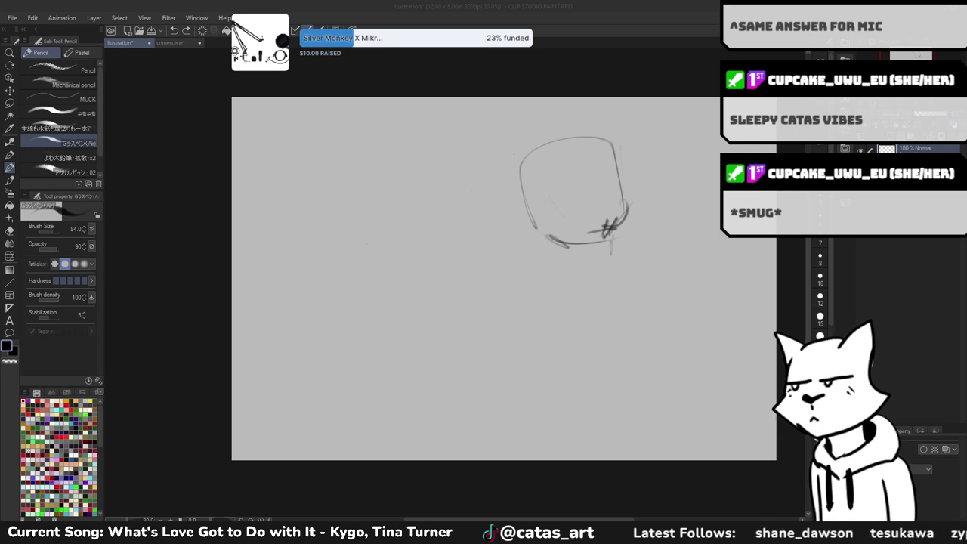
{"action": "mouse_move", "coordinate": [447, 317]}
{"action": "left_mouse_down"}
{"action": "mouse_move", "coordinate": [462, 253]}
{"action": "mouse_move", "coordinate": [462, 329]}
{"action": "left_mouse_up"}
{"action": "key", "text": "ctrl+z"}
{"action": "key", "text": "ctrl+z"}
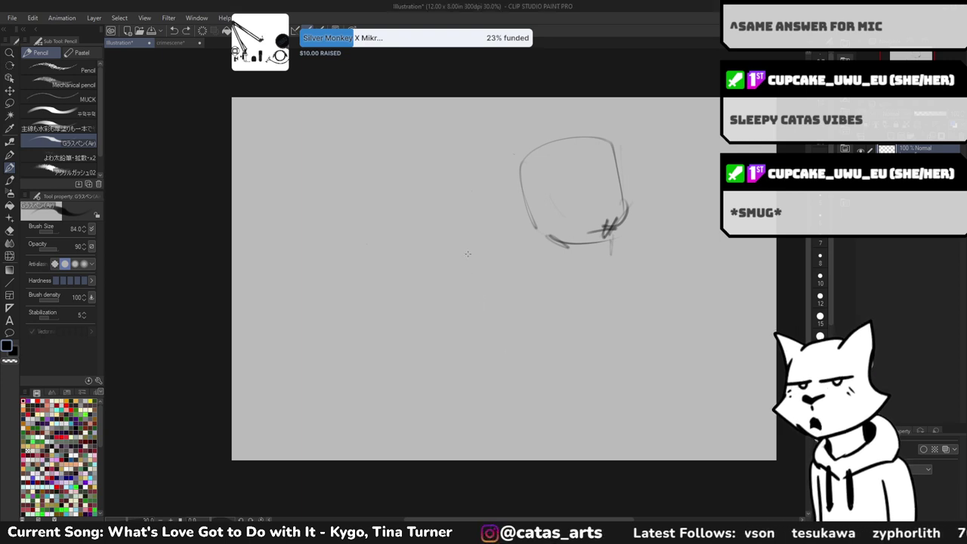
{"action": "left_click_drag", "start_coordinate": [465, 243], "coordinate": [508, 349]}
{"action": "left_click_drag", "start_coordinate": [495, 198], "coordinate": [516, 358]}
{"action": "key", "text": "ctrl+z"}
{"action": "key", "text": "ctrl+z"}
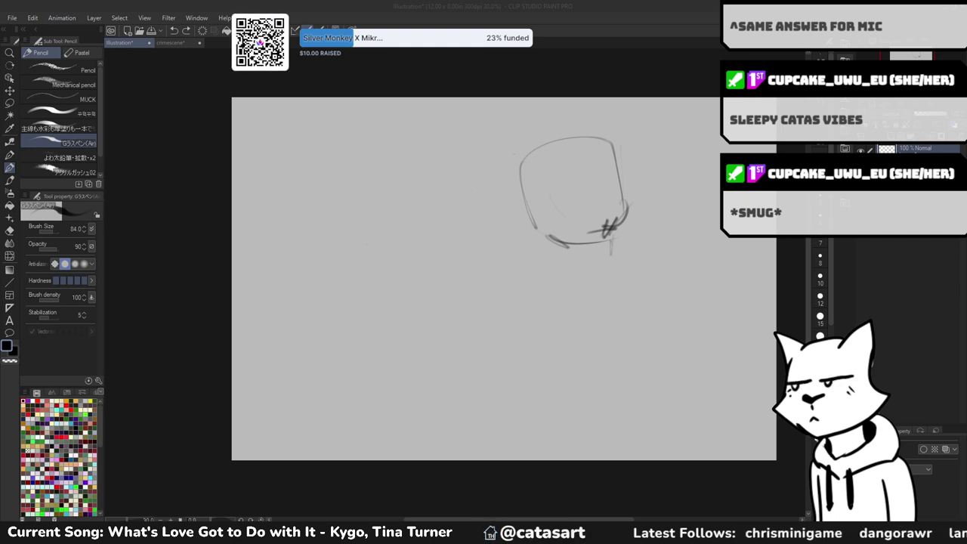
- Sketch one slanted eye, the arched upper edge of the muzzle and crossing jaw strokes inside the head outline
{"action": "left_click", "coordinate": [600, 177]}
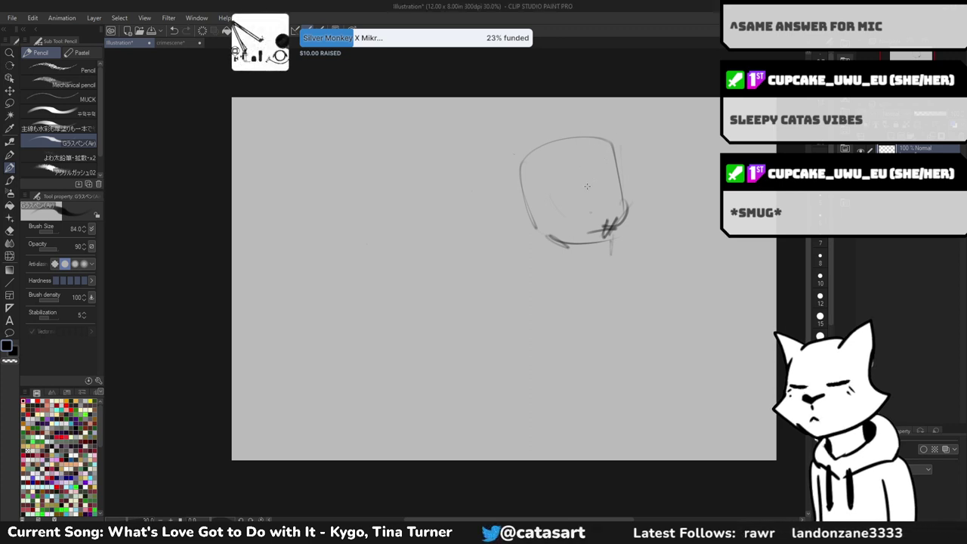
{"action": "mouse_move", "coordinate": [602, 167]}
{"action": "left_mouse_down"}
{"action": "mouse_move", "coordinate": [587, 180]}
{"action": "mouse_move", "coordinate": [610, 169]}
{"action": "left_mouse_up"}
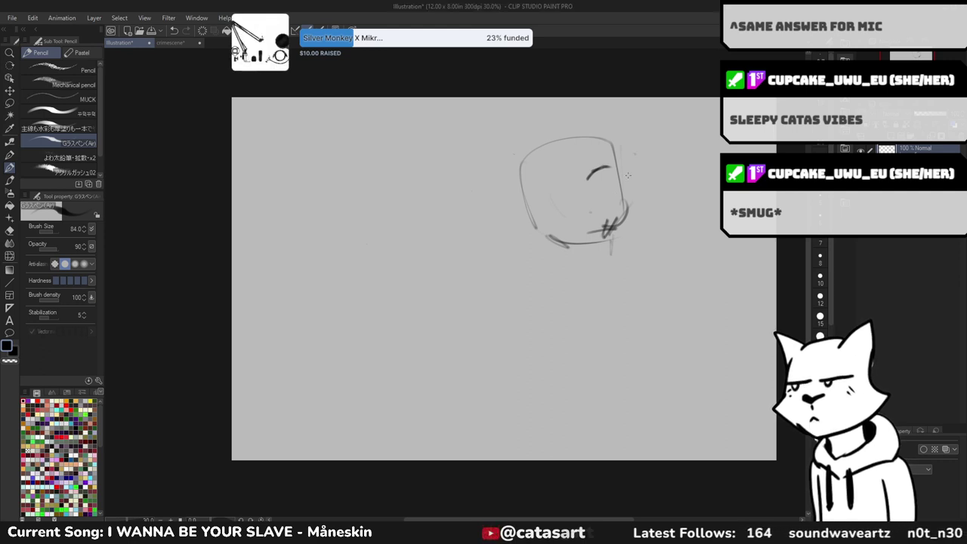
{"action": "left_click_drag", "start_coordinate": [563, 203], "coordinate": [575, 202]}
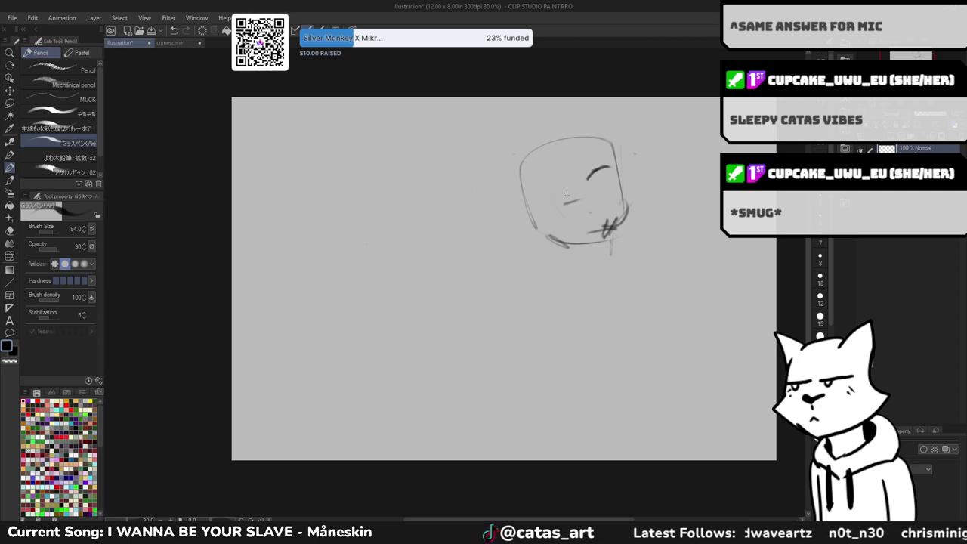
{"action": "left_click_drag", "start_coordinate": [558, 216], "coordinate": [596, 203]}
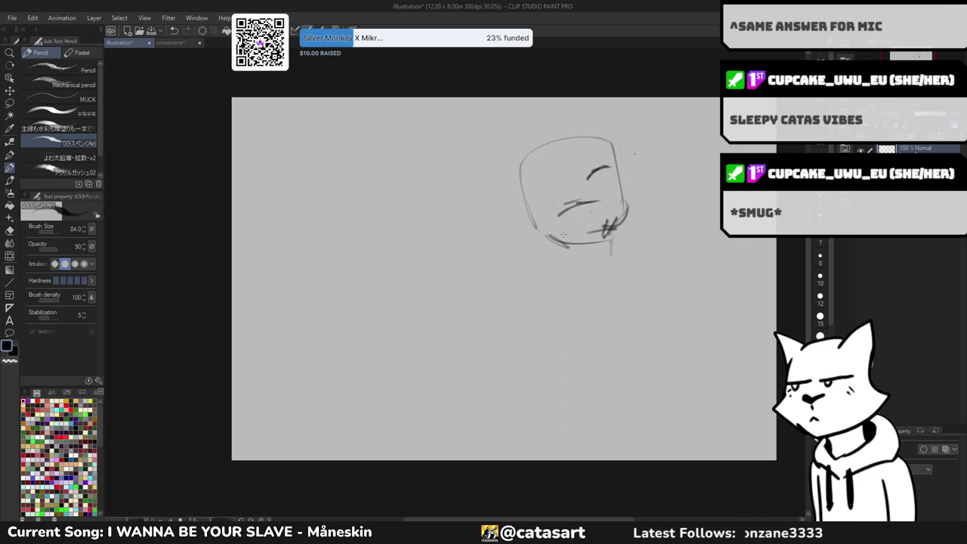
{"action": "left_click_drag", "start_coordinate": [557, 230], "coordinate": [575, 260]}
{"action": "left_click_drag", "start_coordinate": [577, 257], "coordinate": [563, 233]}
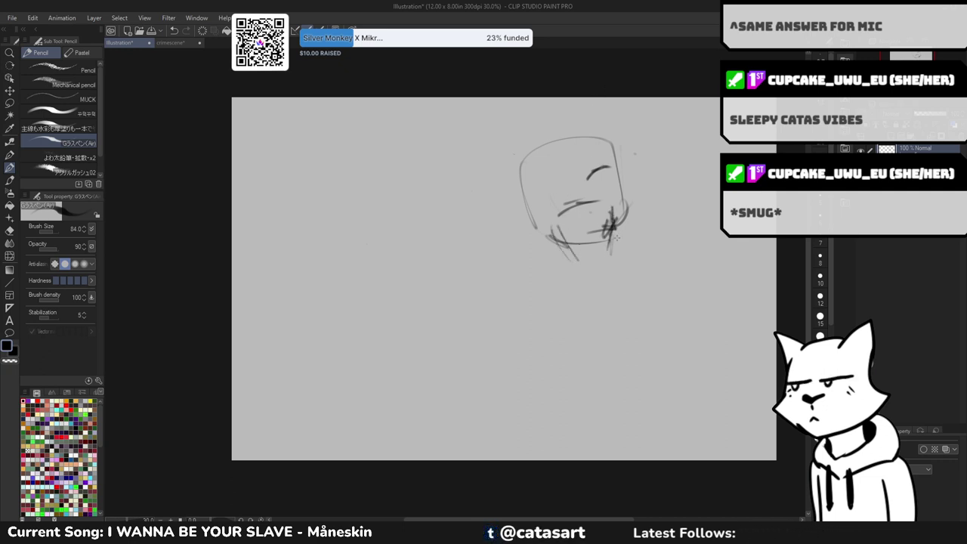
{"action": "left_click_drag", "start_coordinate": [583, 158], "coordinate": [590, 178]}
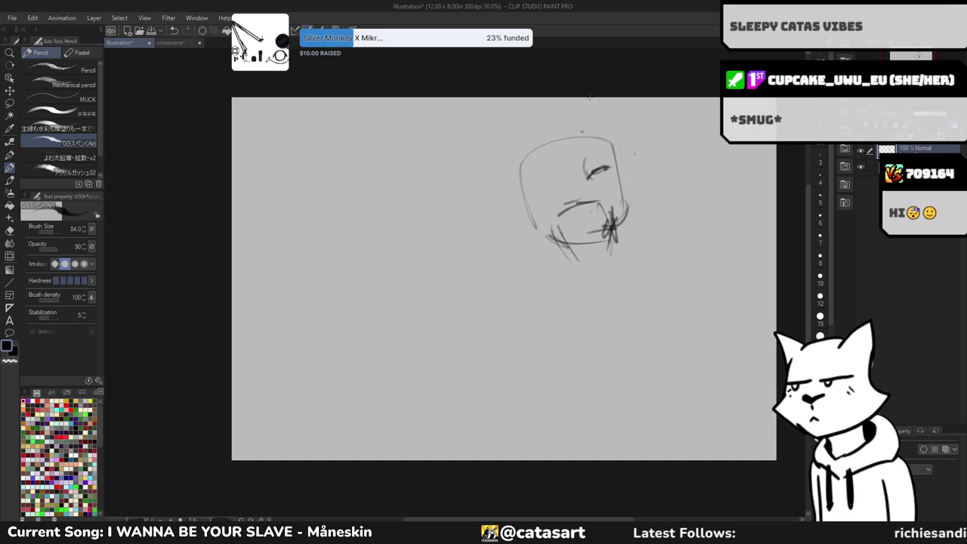
- Sketch tall pointed horns and a spiky hair tuft on top of the head, and darken the cheek and jaw contours
{"action": "scroll", "coordinate": [602, 157], "scroll_direction": "up", "scroll_amount": 3}
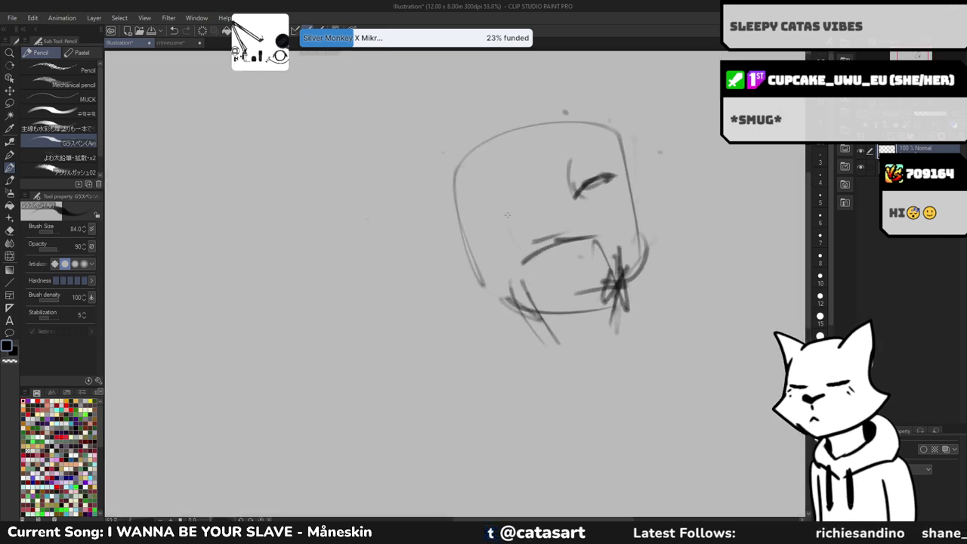
{"action": "left_click_drag", "start_coordinate": [454, 203], "coordinate": [458, 236]}
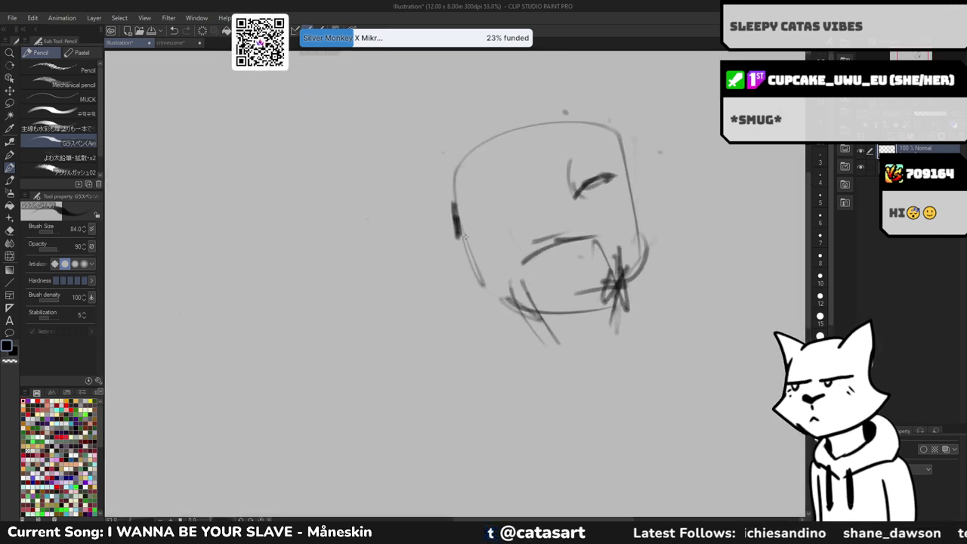
{"action": "scroll", "coordinate": [601, 122], "scroll_direction": "down", "scroll_amount": 3}
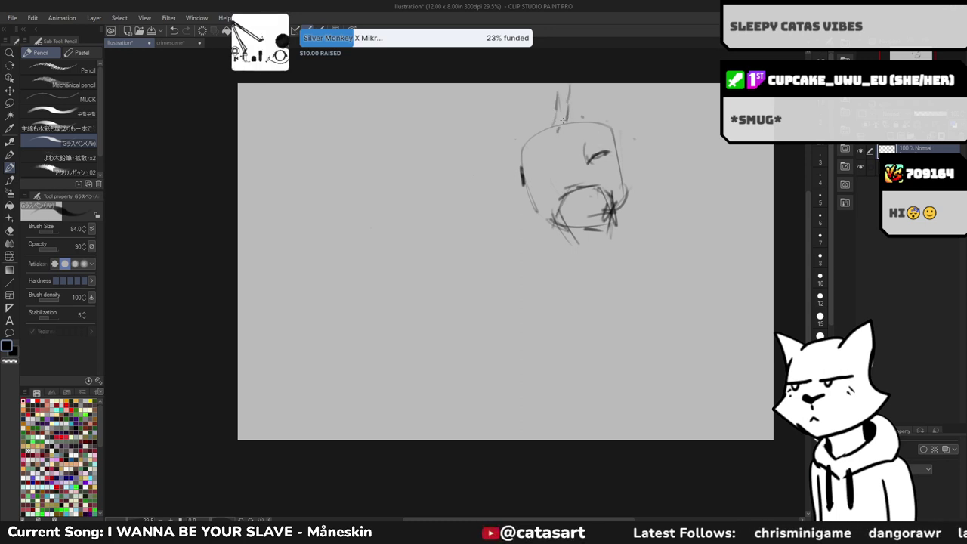
{"action": "mouse_move", "coordinate": [563, 119]}
{"action": "left_mouse_down"}
{"action": "mouse_move", "coordinate": [583, 92]}
{"action": "mouse_move", "coordinate": [569, 136]}
{"action": "mouse_move", "coordinate": [604, 85]}
{"action": "left_mouse_up"}
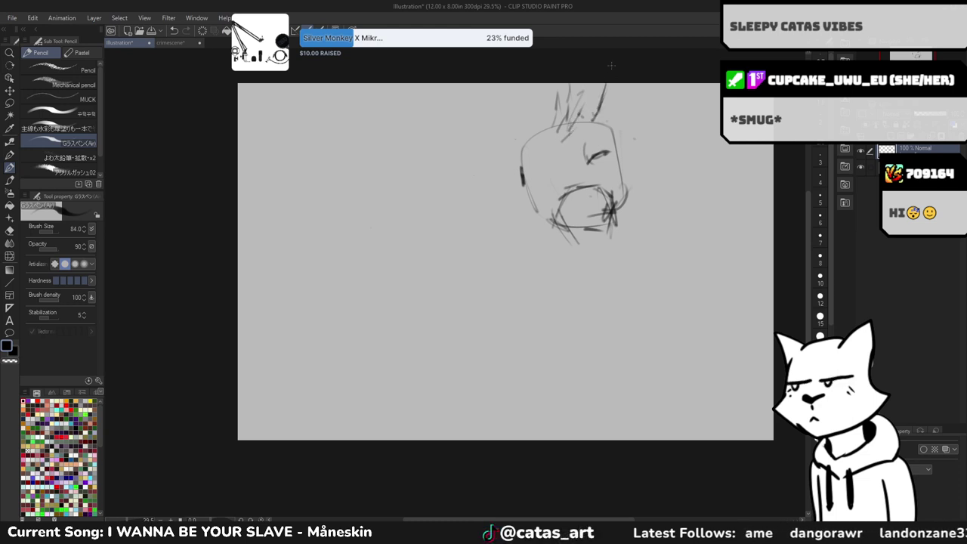
{"action": "left_click_drag", "start_coordinate": [620, 121], "coordinate": [613, 84]}
{"action": "left_click_drag", "start_coordinate": [521, 140], "coordinate": [508, 95]}
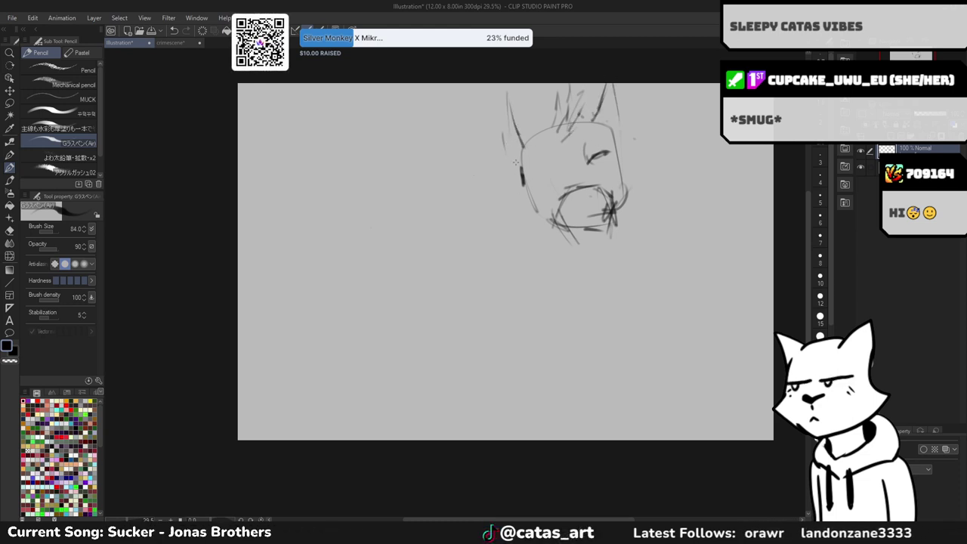
{"action": "left_click_drag", "start_coordinate": [518, 153], "coordinate": [514, 184]}
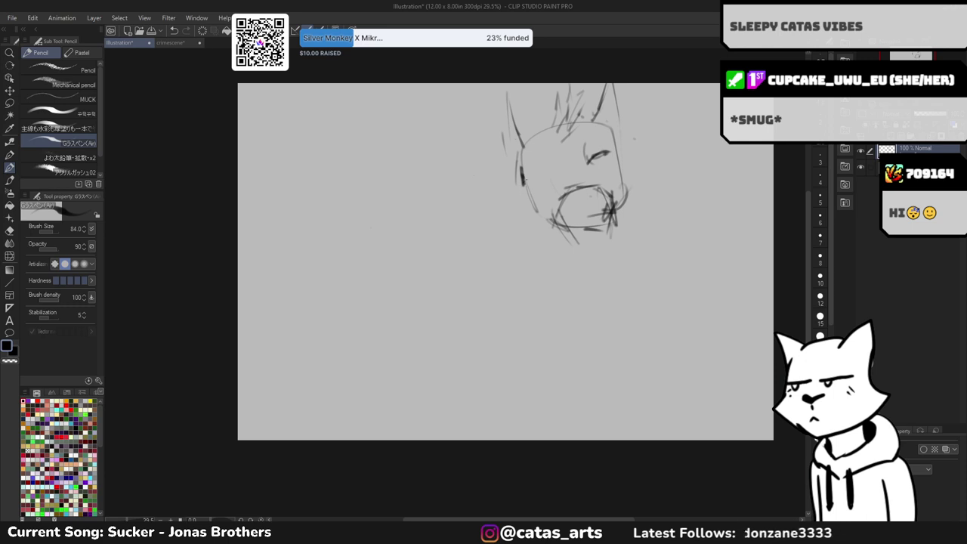
{"action": "left_click_drag", "start_coordinate": [631, 168], "coordinate": [632, 204]}
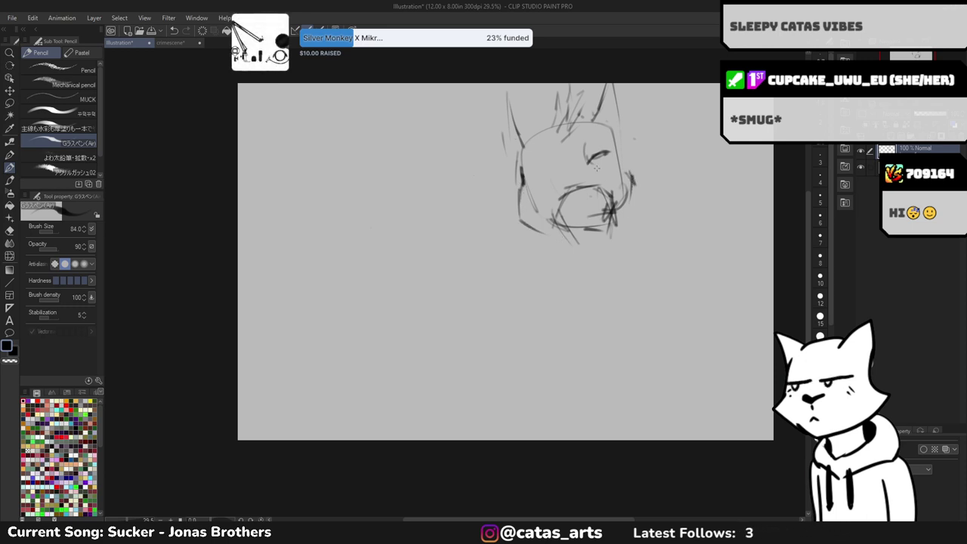
- Draw both frowning eyes with dark lids and small pupils, and fill two dark nostrils on the muzzle
{"action": "scroll", "coordinate": [593, 154], "scroll_direction": "up", "scroll_amount": 1}
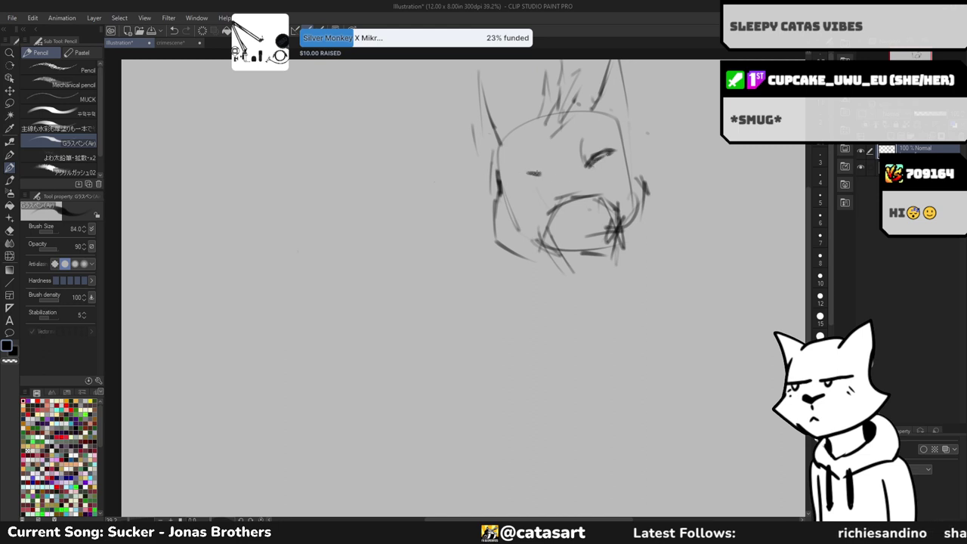
{"action": "left_click_drag", "start_coordinate": [539, 173], "coordinate": [515, 178]}
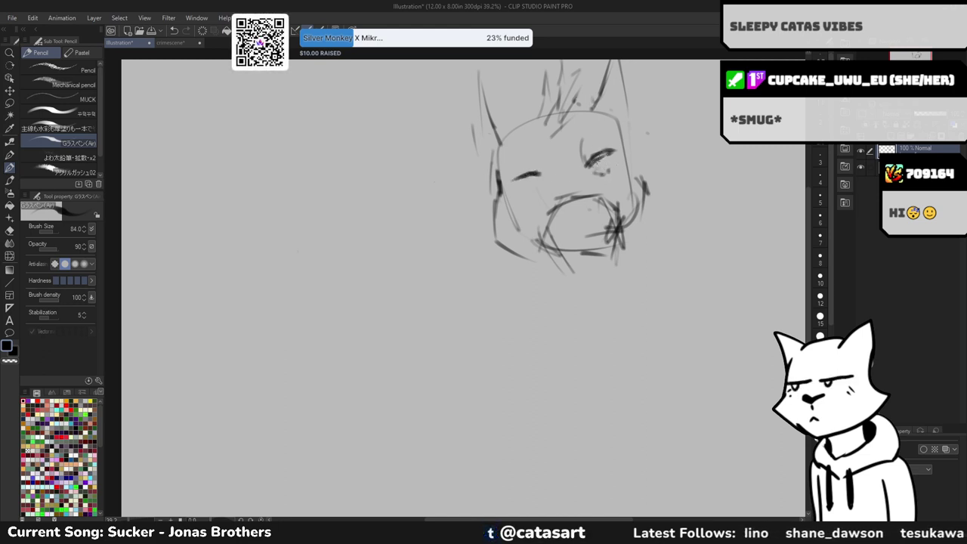
{"action": "left_click_drag", "start_coordinate": [583, 160], "coordinate": [624, 151]}
{"action": "left_click_drag", "start_coordinate": [509, 178], "coordinate": [546, 171]}
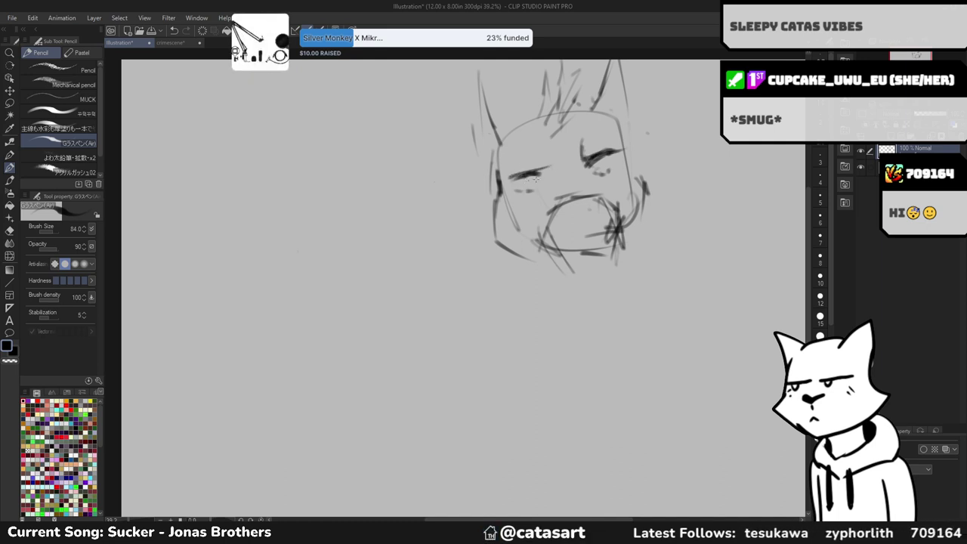
{"action": "left_click_drag", "start_coordinate": [520, 183], "coordinate": [525, 180]}
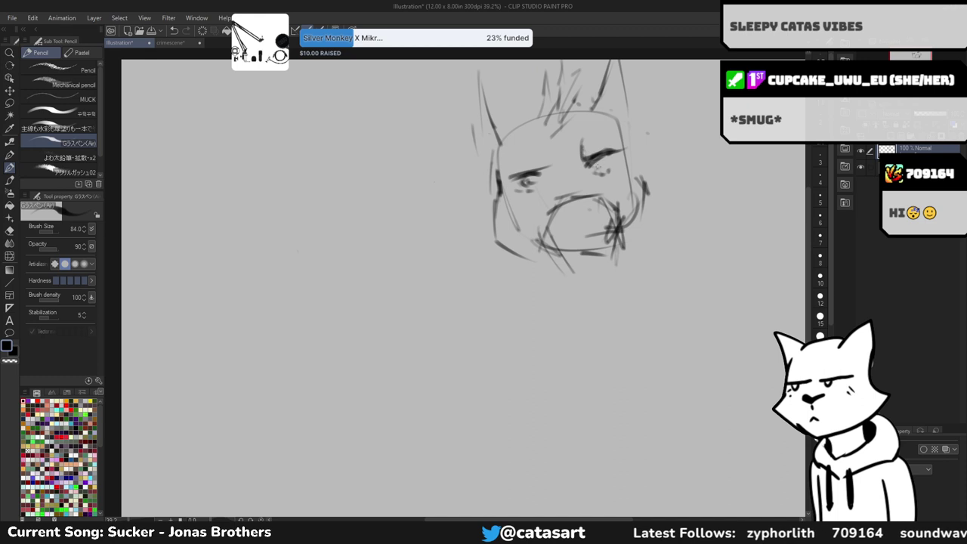
{"action": "left_click_drag", "start_coordinate": [596, 168], "coordinate": [604, 171]}
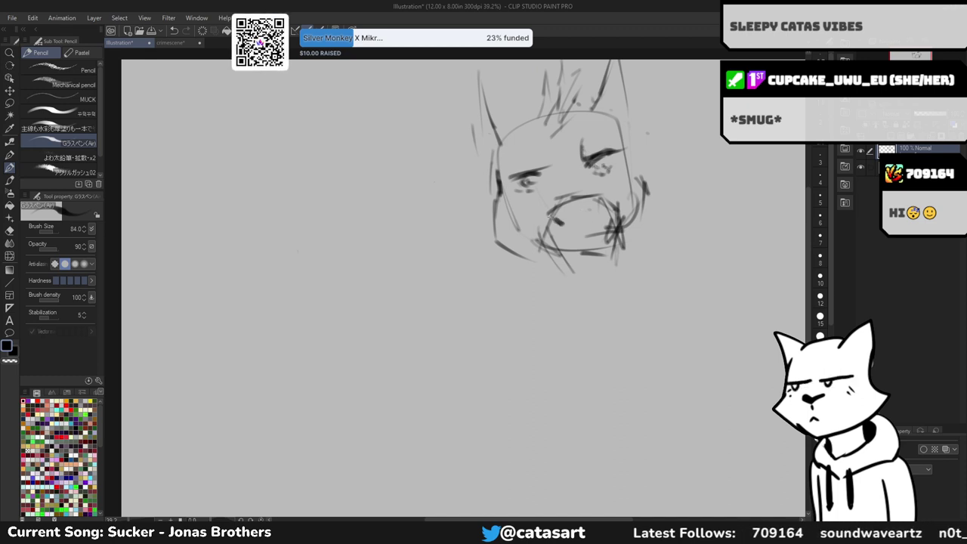
{"action": "mouse_move", "coordinate": [552, 218]}
{"action": "left_mouse_down"}
{"action": "mouse_move", "coordinate": [603, 215]}
{"action": "mouse_move", "coordinate": [609, 223]}
{"action": "left_mouse_up"}
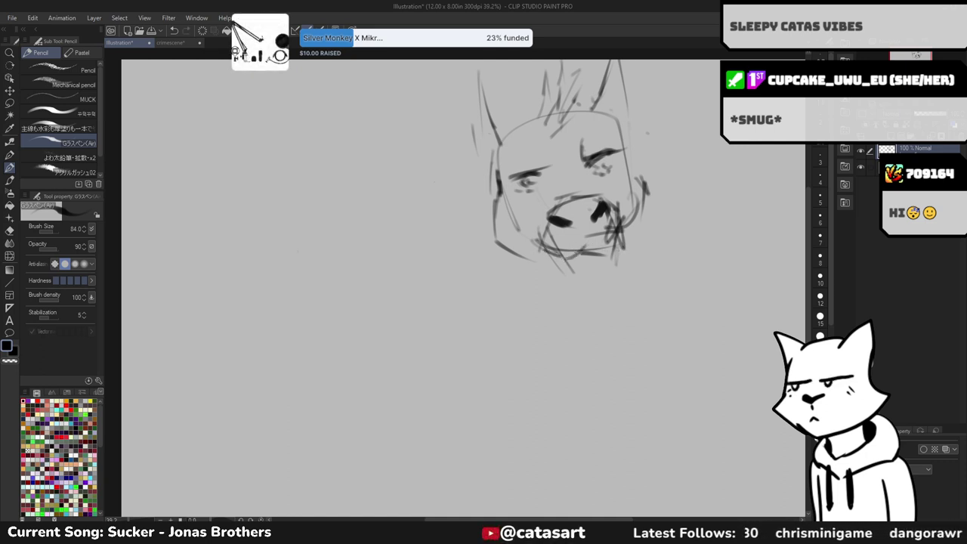
- Add ears sticking out on both sides of the animal head and a short neck line below the jaw
{"action": "scroll", "coordinate": [635, 221], "scroll_direction": "down", "scroll_amount": 3}
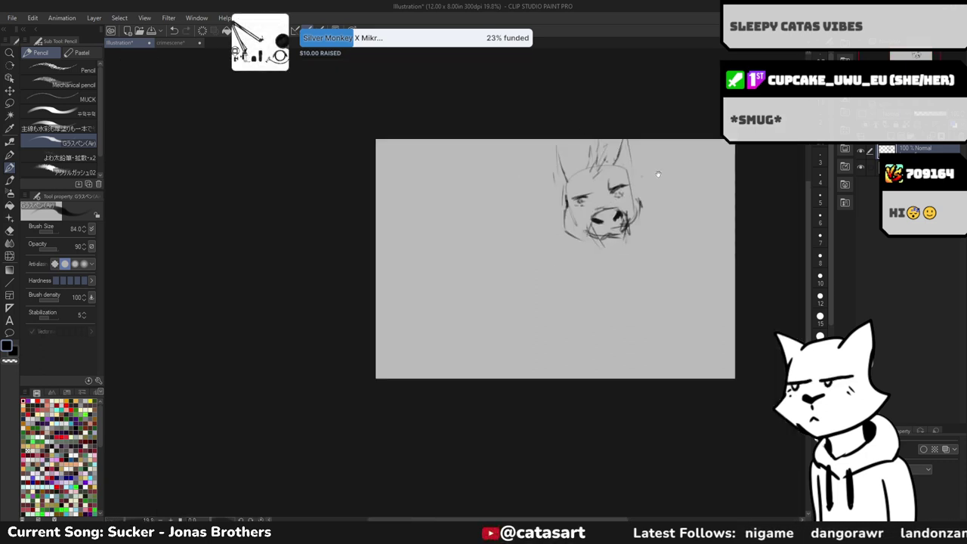
{"action": "left_click_drag", "start_coordinate": [658, 174], "coordinate": [636, 180]}
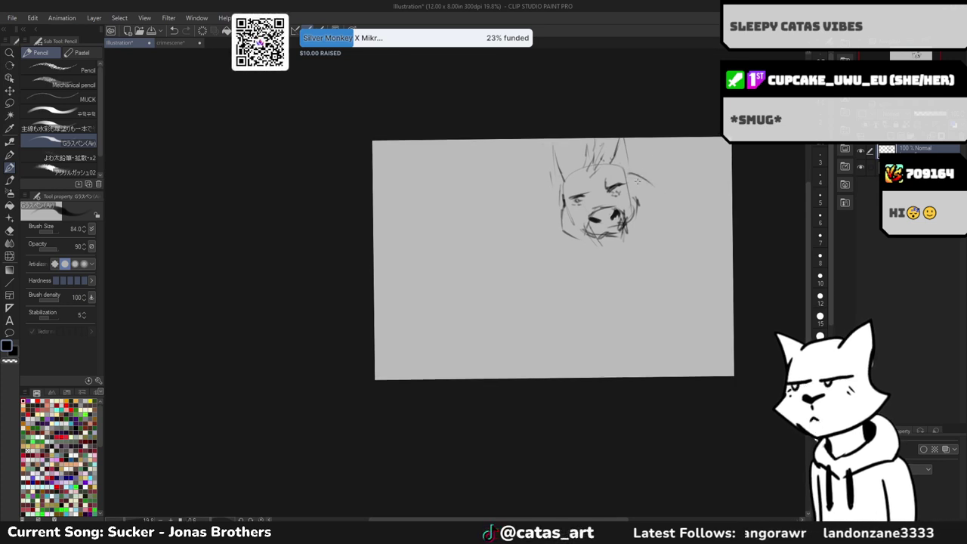
{"action": "left_click_drag", "start_coordinate": [631, 174], "coordinate": [654, 177]}
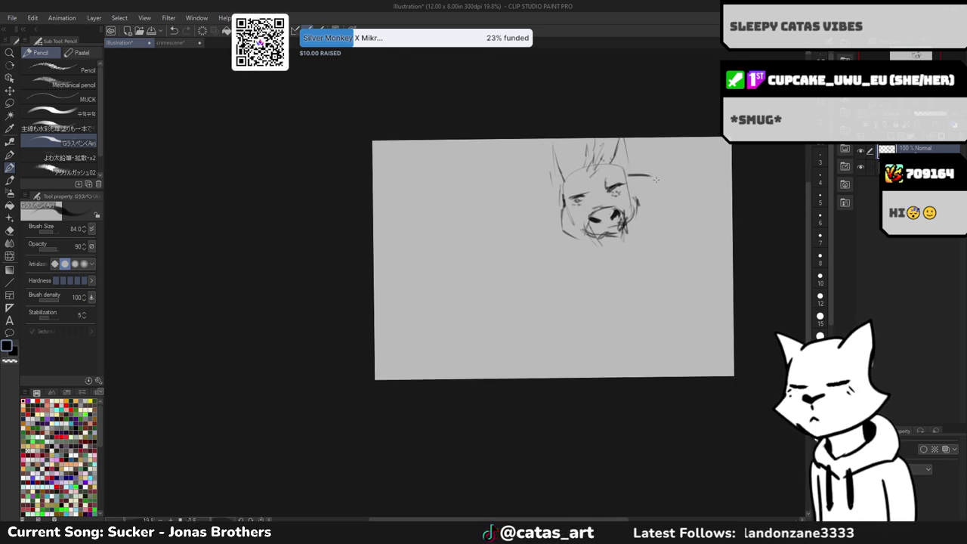
{"action": "scroll", "coordinate": [566, 249], "scroll_direction": "up", "scroll_amount": 1}
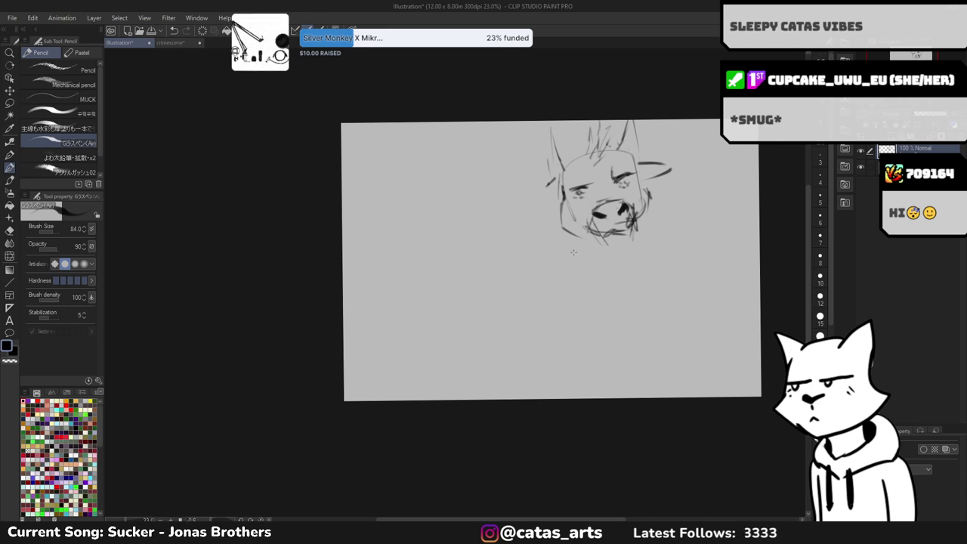
{"action": "left_click_drag", "start_coordinate": [576, 238], "coordinate": [577, 260]}
- Draw an egg-shaped head outline in the empty canvas area to the left of the animal head
{"action": "left_click_drag", "start_coordinate": [545, 277], "coordinate": [586, 305]}
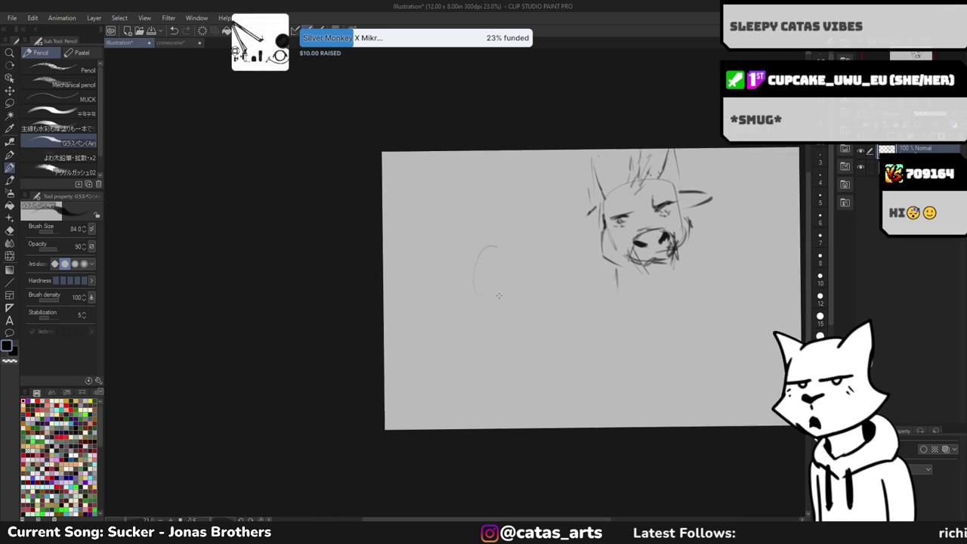
{"action": "left_click_drag", "start_coordinate": [492, 247], "coordinate": [497, 290]}
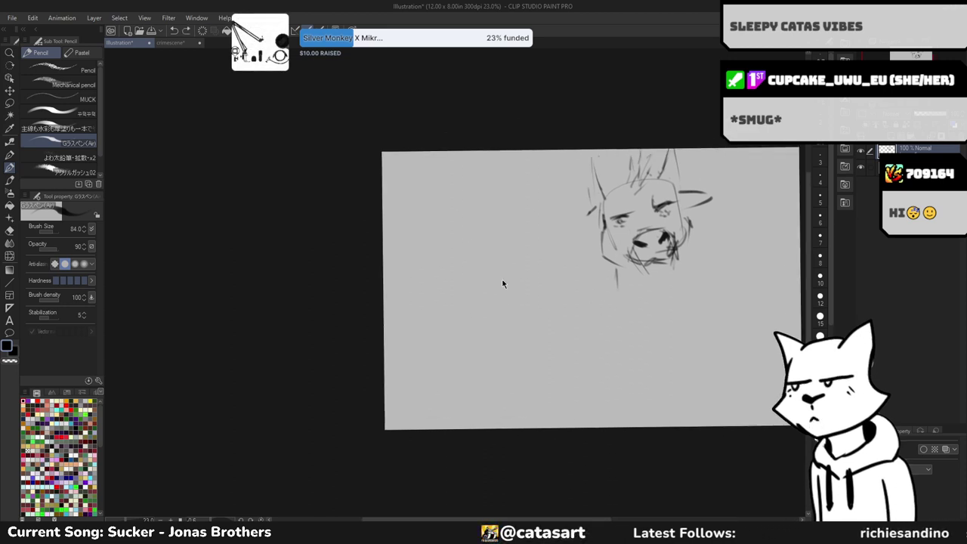
{"action": "left_click_drag", "start_coordinate": [484, 254], "coordinate": [493, 246]}
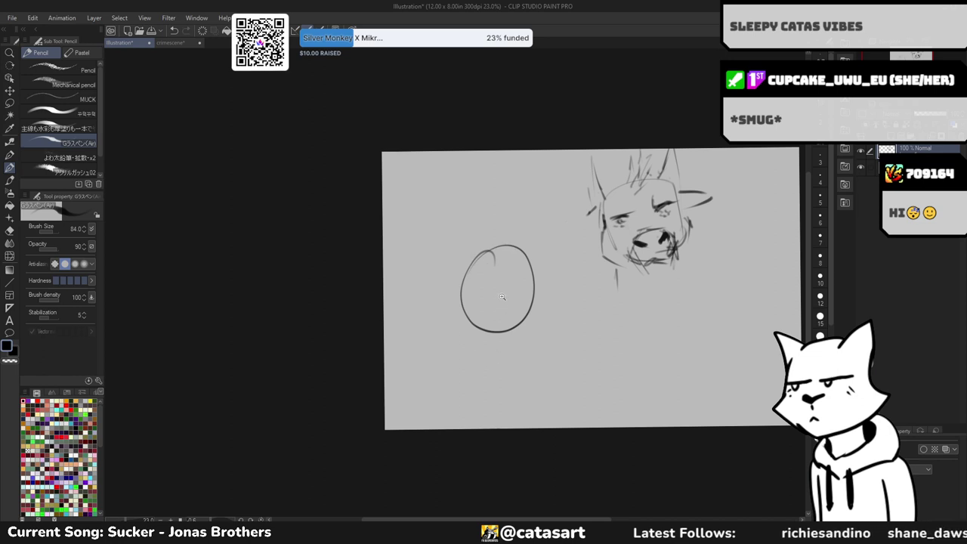
- Add pointed side shapes to the egg-shaped head, and draw two curved closed eyes and a small mouth on its face
{"action": "scroll", "coordinate": [502, 296], "scroll_direction": "up", "scroll_amount": 2}
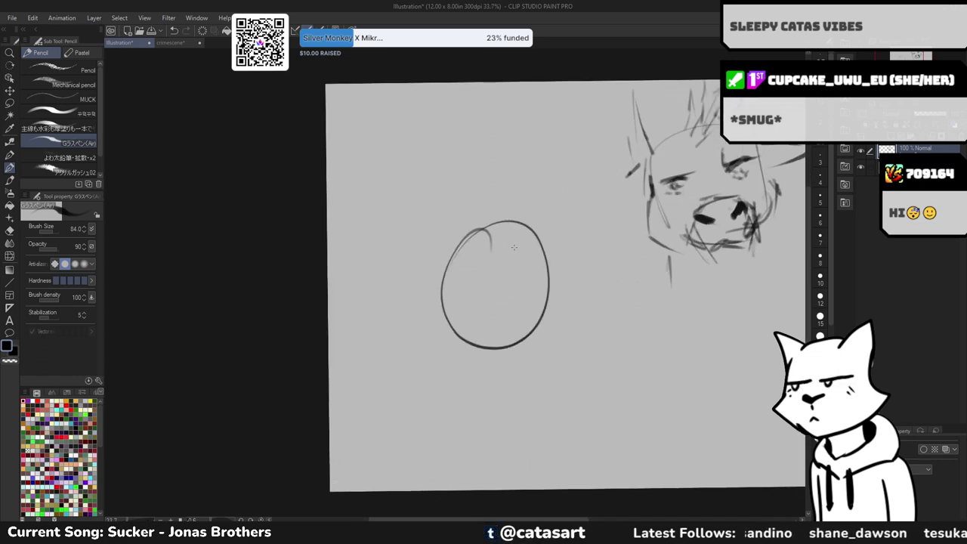
{"action": "mouse_move", "coordinate": [440, 278]}
{"action": "left_mouse_down"}
{"action": "mouse_move", "coordinate": [406, 308]}
{"action": "mouse_move", "coordinate": [460, 348]}
{"action": "left_mouse_up"}
{"action": "mouse_move", "coordinate": [553, 271]}
{"action": "left_mouse_down"}
{"action": "mouse_move", "coordinate": [597, 280]}
{"action": "mouse_move", "coordinate": [538, 336]}
{"action": "left_mouse_up"}
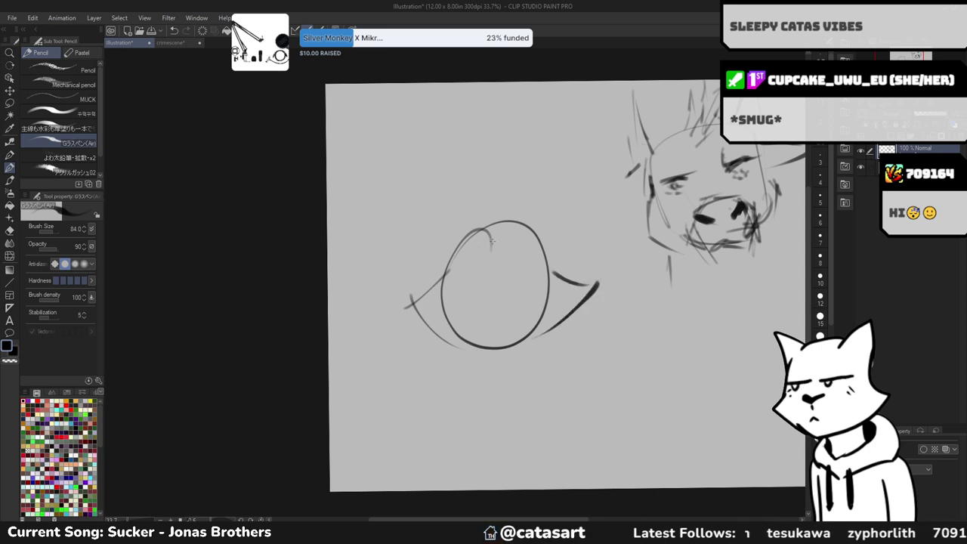
{"action": "left_click_drag", "start_coordinate": [462, 285], "coordinate": [489, 282]}
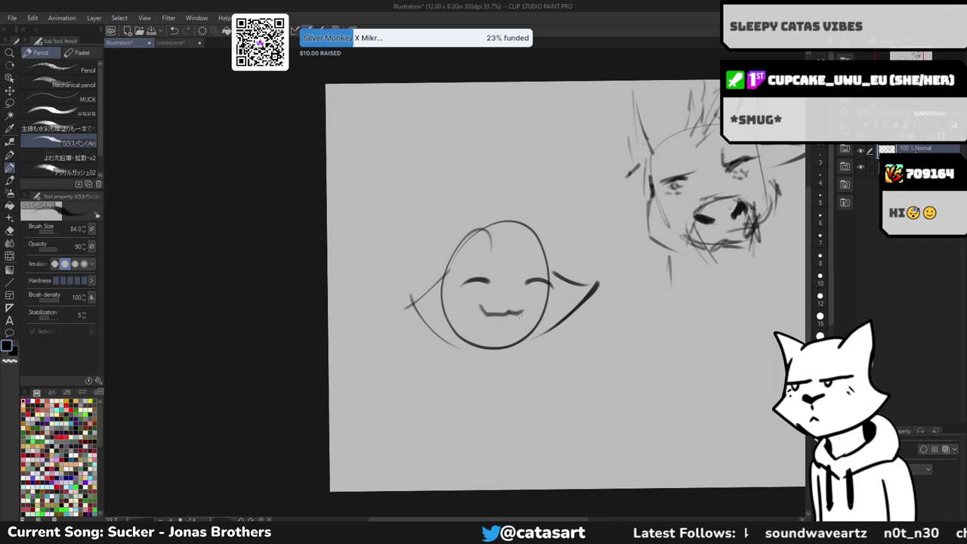
- Add a lower mouth line and short nose stroke to the egg-shaped face, and draw a neck and shoulder line beneath the head
{"action": "key", "text": "ctrl+z"}
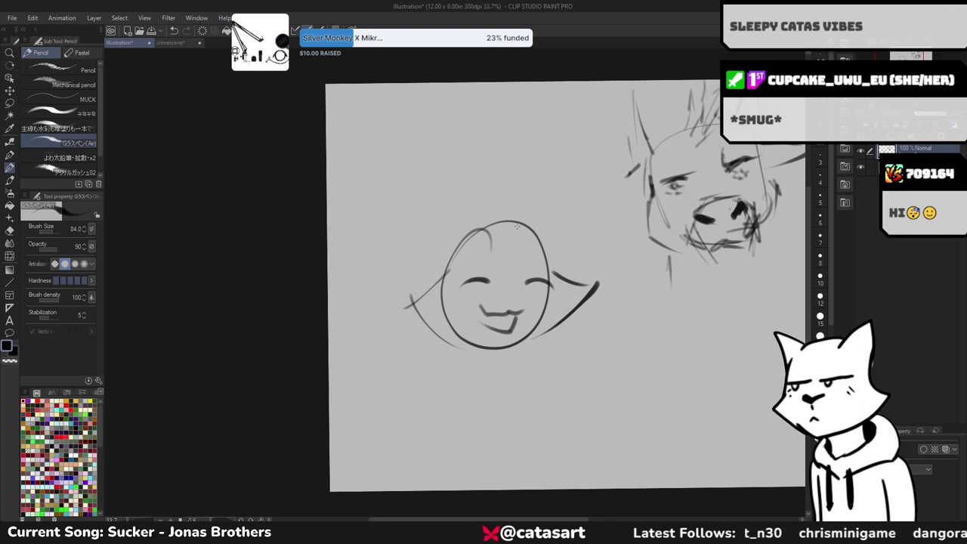
{"action": "left_click_drag", "start_coordinate": [514, 287], "coordinate": [529, 297]}
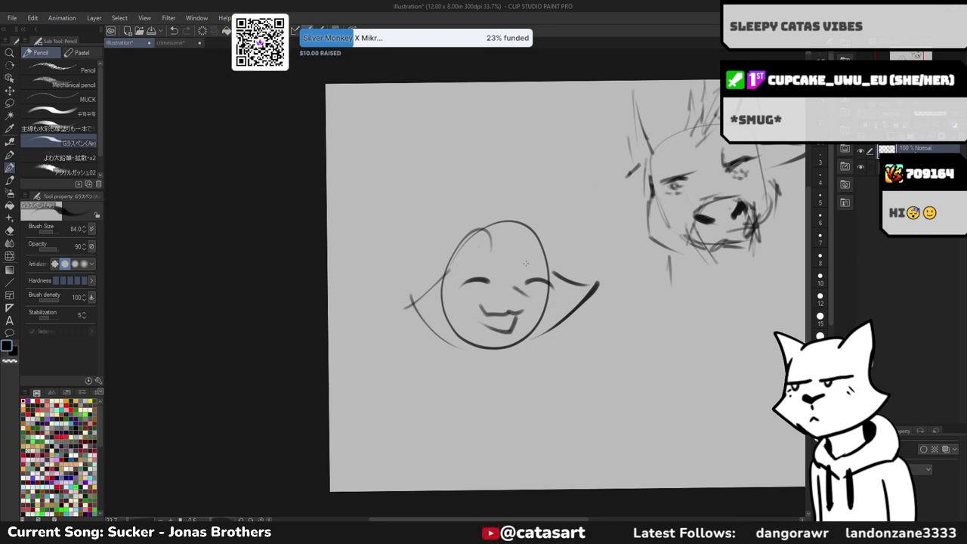
{"action": "scroll", "coordinate": [544, 246], "scroll_direction": "down", "scroll_amount": 2}
{"action": "scroll", "coordinate": [544, 246], "scroll_direction": "right", "scroll_amount": 2}
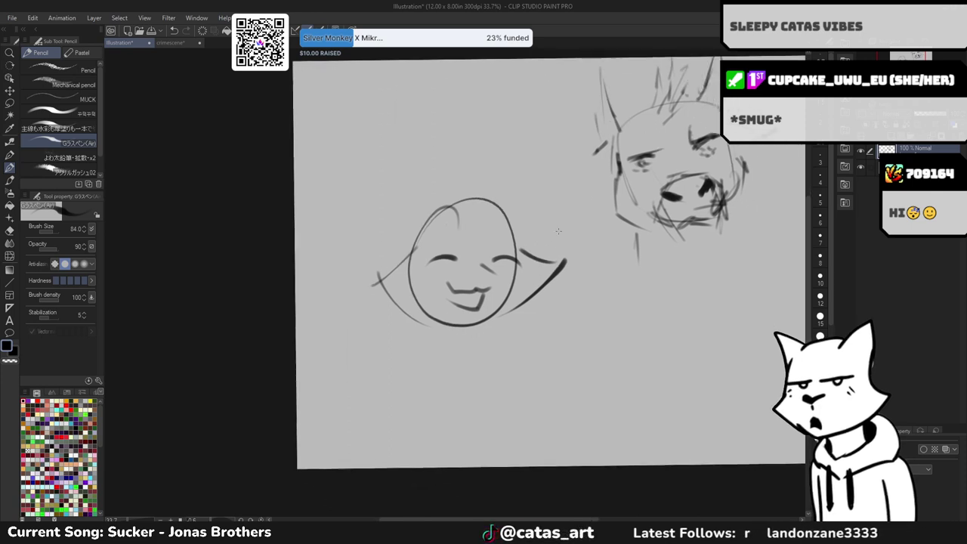
{"action": "mouse_move", "coordinate": [488, 321]}
{"action": "left_mouse_down"}
{"action": "mouse_move", "coordinate": [489, 354]}
{"action": "mouse_move", "coordinate": [516, 348]}
{"action": "left_mouse_up"}
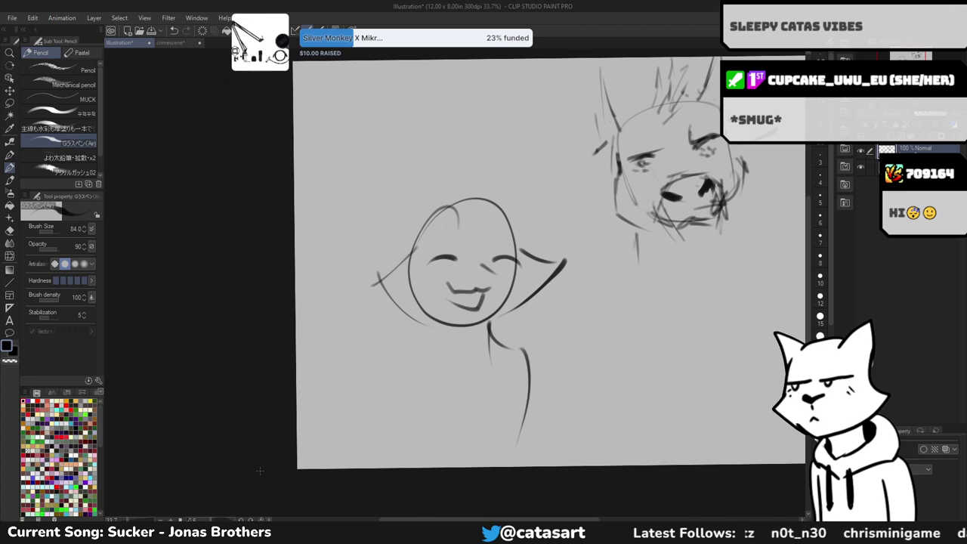
- Sketch a rounded nose and one pointed ear on the smiling head, and add jagged fur tufts to both cheeks
{"action": "key", "text": "h"}
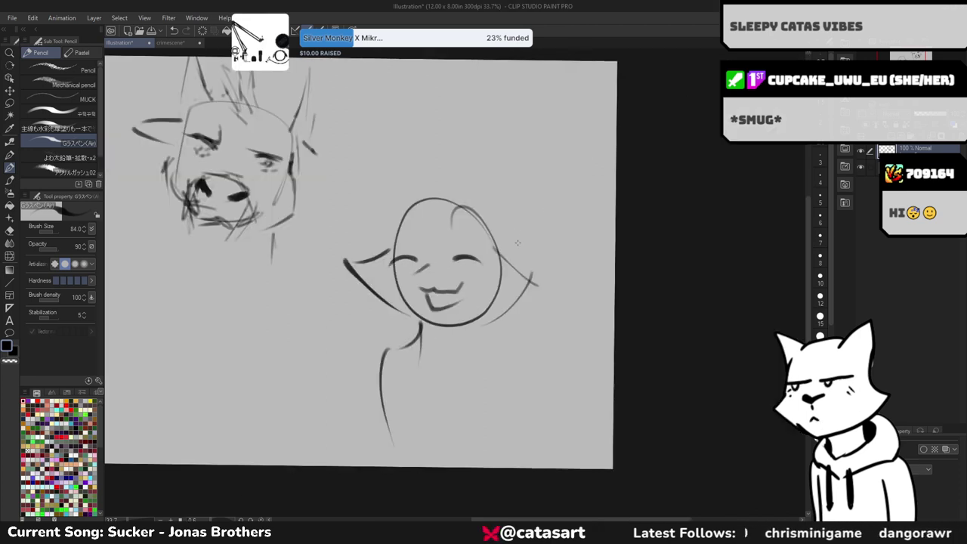
{"action": "scroll", "coordinate": [518, 243], "scroll_direction": "left", "scroll_amount": 3}
{"action": "scroll", "coordinate": [480, 259], "scroll_direction": "up", "scroll_amount": 1}
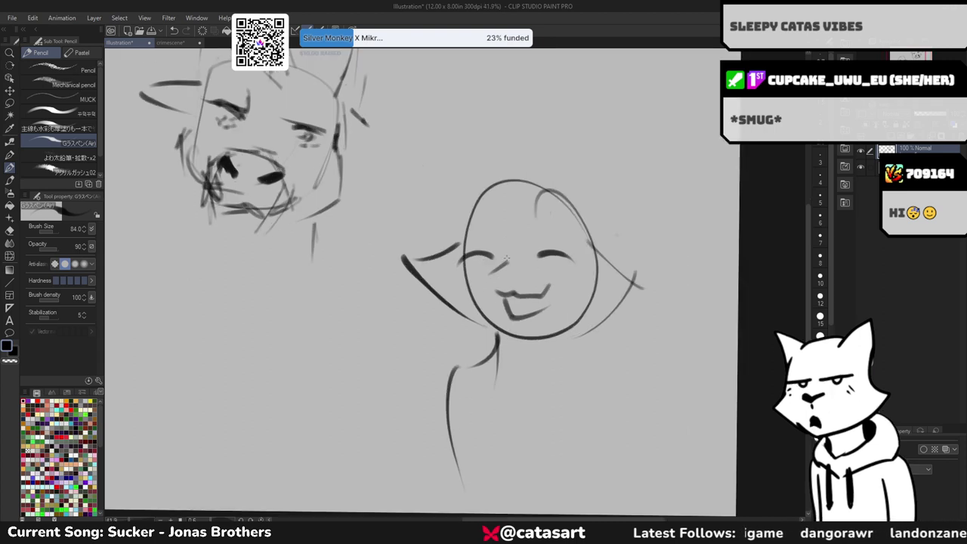
{"action": "key", "text": "e"}
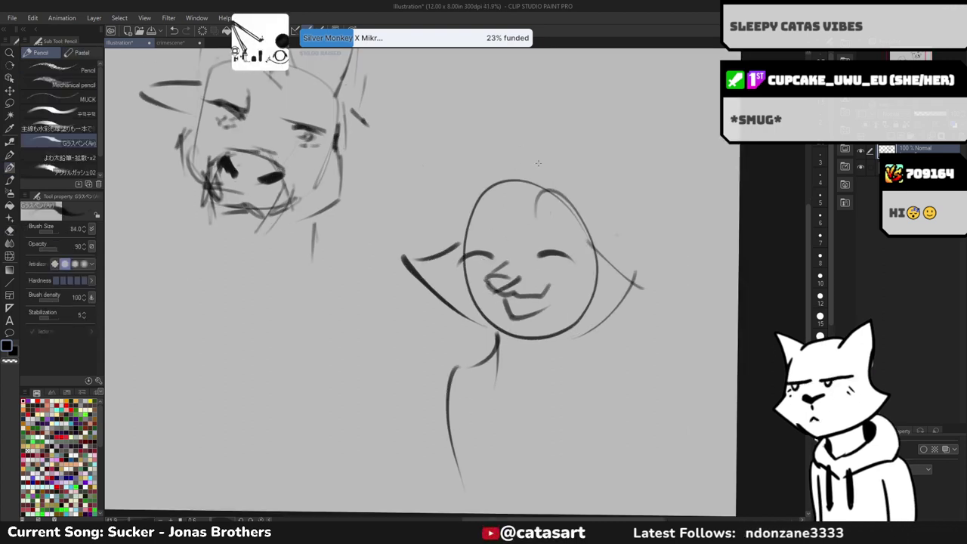
{"action": "mouse_move", "coordinate": [557, 171]}
{"action": "left_mouse_down"}
{"action": "mouse_move", "coordinate": [602, 157]}
{"action": "mouse_move", "coordinate": [619, 165]}
{"action": "mouse_move", "coordinate": [601, 166]}
{"action": "mouse_move", "coordinate": [610, 193]}
{"action": "left_mouse_up"}
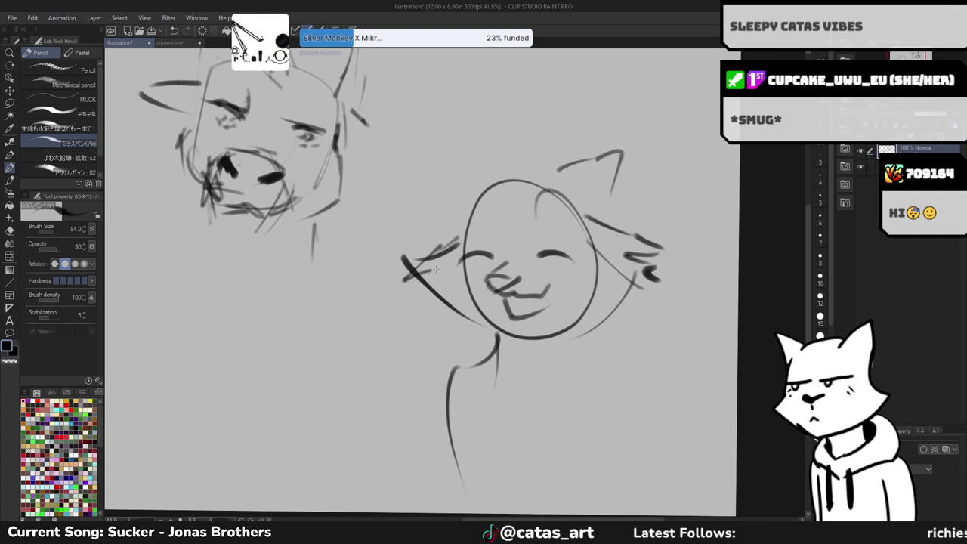
{"action": "mouse_move", "coordinate": [434, 269]}
{"action": "left_mouse_down"}
{"action": "mouse_move", "coordinate": [419, 309]}
{"action": "mouse_move", "coordinate": [456, 322]}
{"action": "left_mouse_up"}
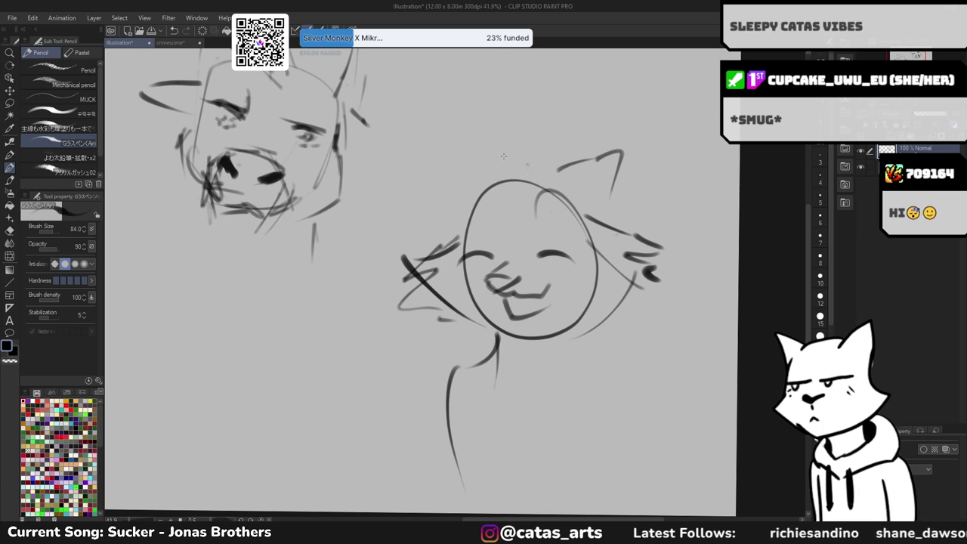
- Draw tousled hair over the crown of the smiling head, with curved locks falling across the forehead
{"action": "left_click_drag", "start_coordinate": [544, 151], "coordinate": [595, 216]}
{"action": "left_click_drag", "start_coordinate": [553, 175], "coordinate": [573, 257]}
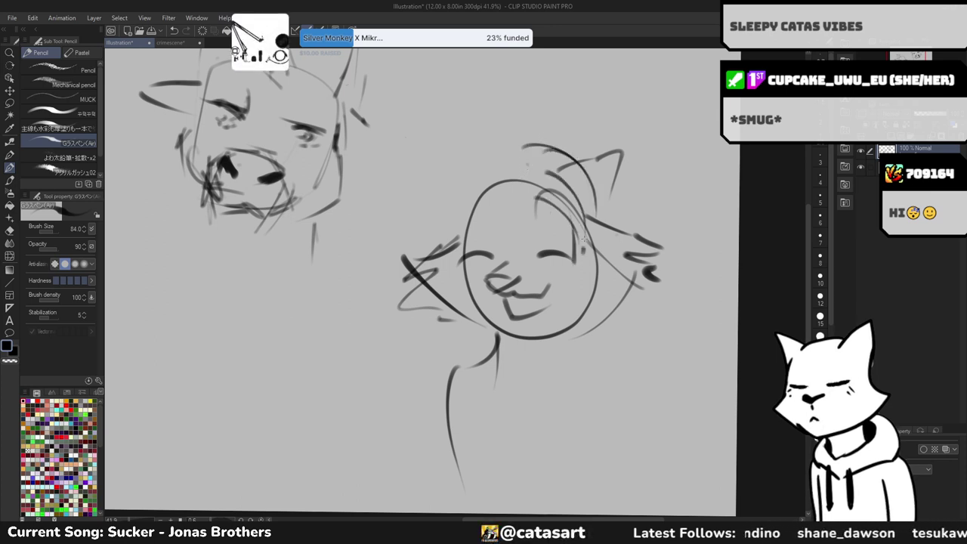
{"action": "left_click_drag", "start_coordinate": [590, 201], "coordinate": [593, 218]}
{"action": "mouse_move", "coordinate": [527, 146]}
{"action": "left_mouse_down"}
{"action": "mouse_move", "coordinate": [477, 162]}
{"action": "mouse_move", "coordinate": [484, 193]}
{"action": "mouse_move", "coordinate": [521, 216]}
{"action": "left_mouse_up"}
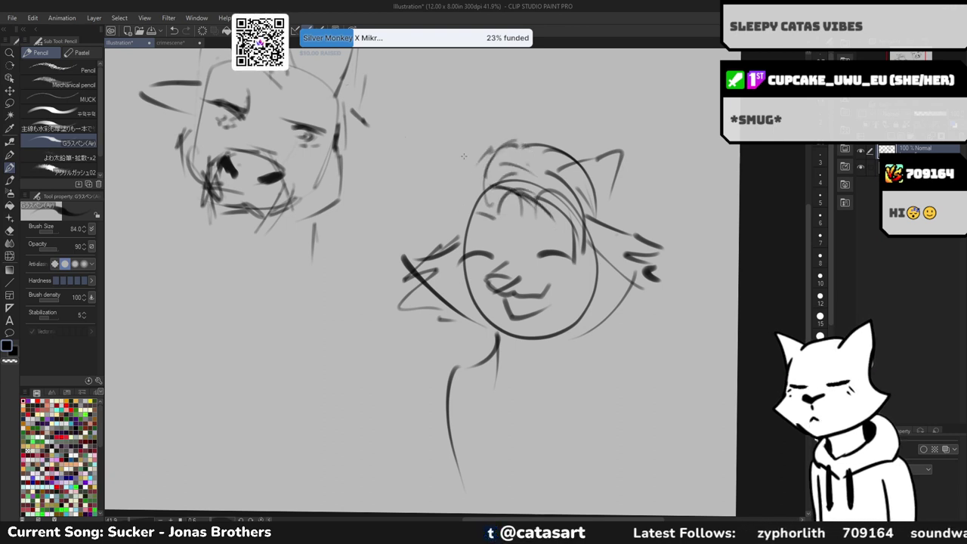
{"action": "left_click_drag", "start_coordinate": [504, 187], "coordinate": [541, 182]}
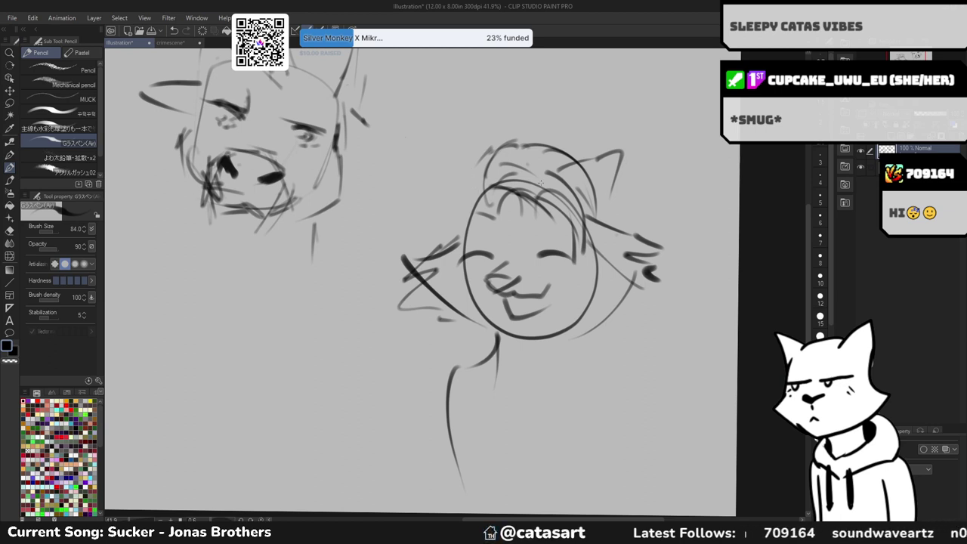
- Finish the pointed cat ears beside the hair and draw wavy brow lines above both closed eyes
{"action": "left_click_drag", "start_coordinate": [578, 148], "coordinate": [600, 215]}
{"action": "mouse_move", "coordinate": [482, 184]}
{"action": "left_mouse_down"}
{"action": "mouse_move", "coordinate": [473, 163]}
{"action": "mouse_move", "coordinate": [452, 206]}
{"action": "mouse_move", "coordinate": [459, 186]}
{"action": "mouse_move", "coordinate": [473, 207]}
{"action": "mouse_move", "coordinate": [452, 235]}
{"action": "left_mouse_up"}
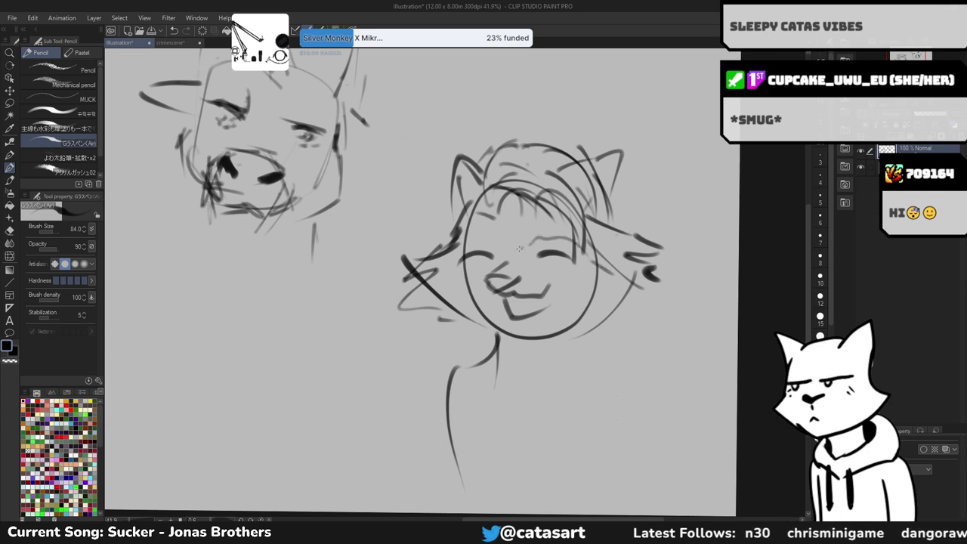
{"action": "left_click_drag", "start_coordinate": [518, 248], "coordinate": [477, 246]}
{"action": "left_click_drag", "start_coordinate": [483, 240], "coordinate": [455, 242]}
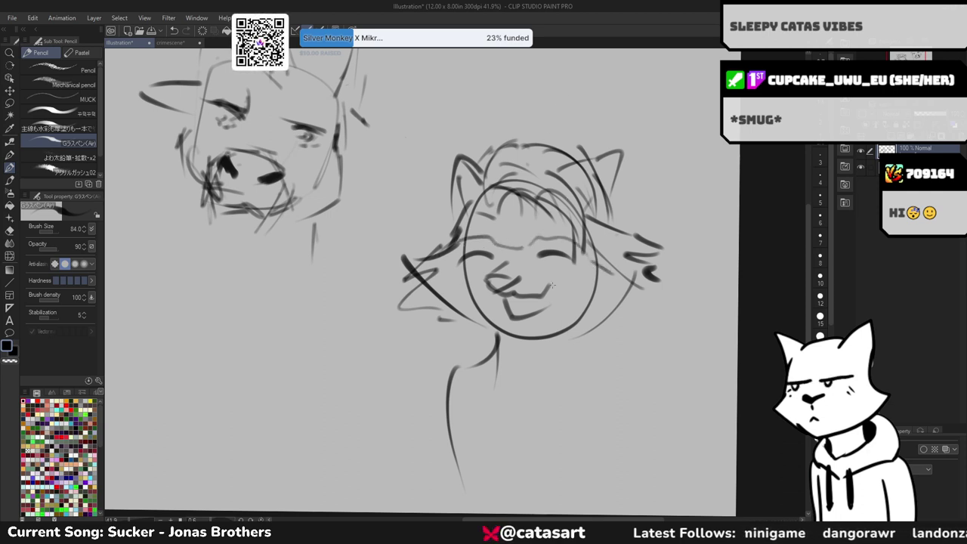
- Add loose fur strokes to the cat character's neck and sketch over the top of its shoulder line
{"action": "left_click_drag", "start_coordinate": [516, 312], "coordinate": [537, 259]}
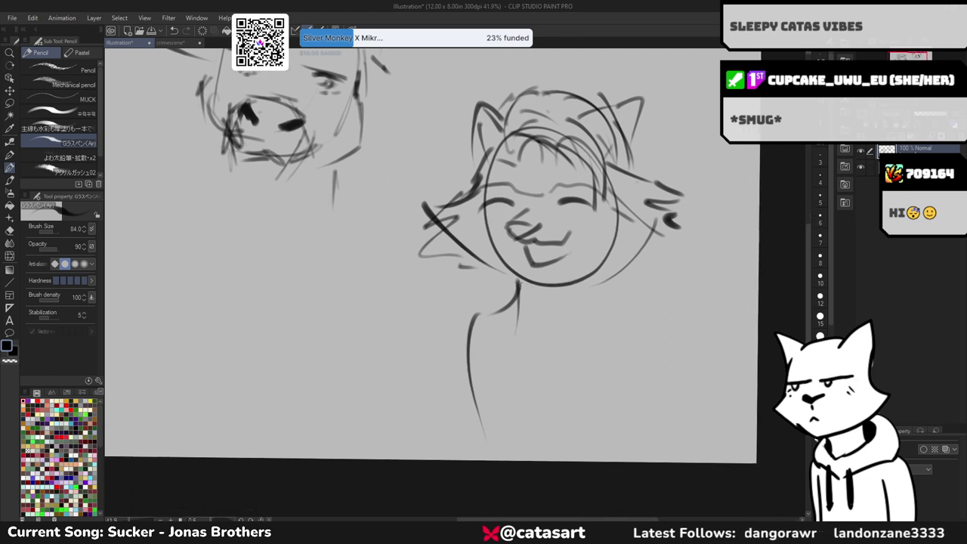
{"action": "left_click_drag", "start_coordinate": [501, 302], "coordinate": [499, 340]}
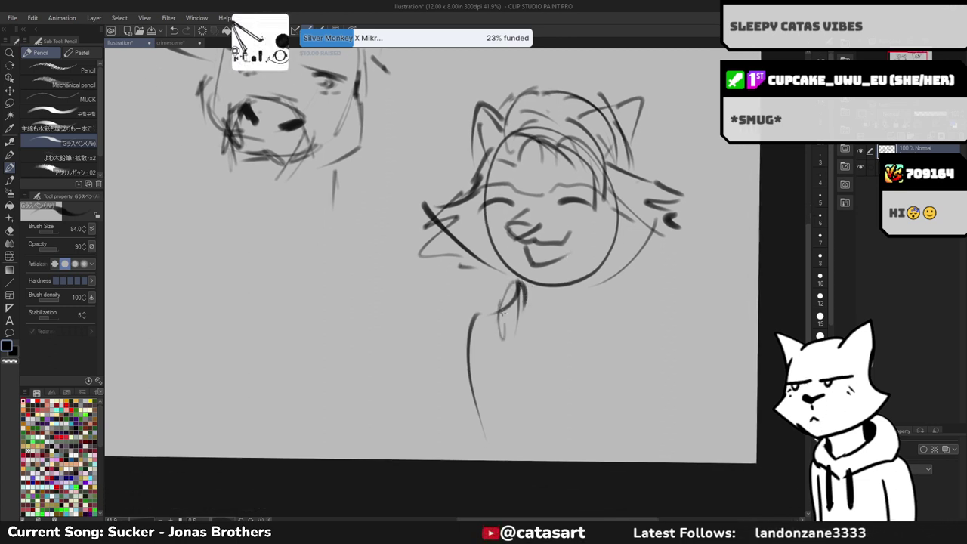
{"action": "scroll", "coordinate": [511, 295], "scroll_direction": "down", "scroll_amount": 2}
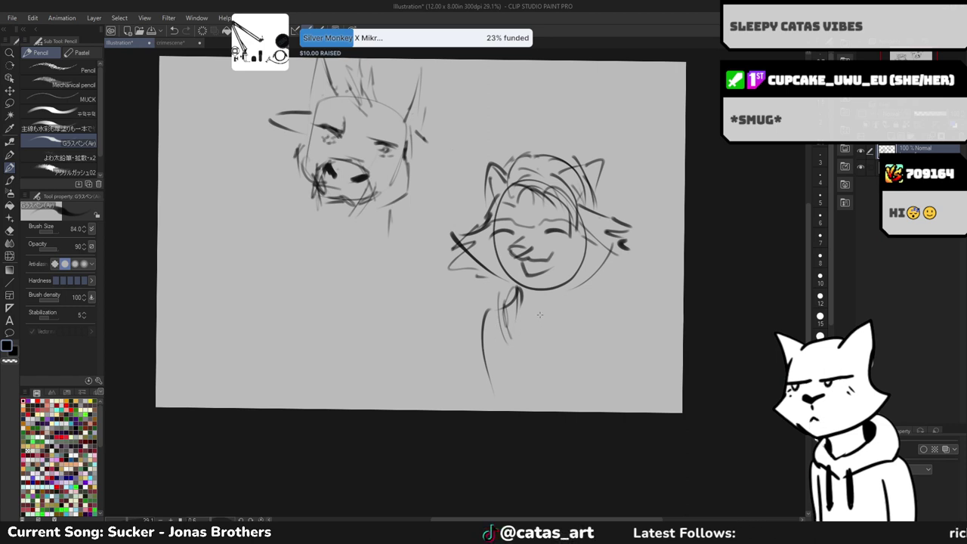
{"action": "mouse_move", "coordinate": [516, 298]}
{"action": "left_mouse_down"}
{"action": "mouse_move", "coordinate": [463, 312]}
{"action": "mouse_move", "coordinate": [477, 340]}
{"action": "left_mouse_up"}
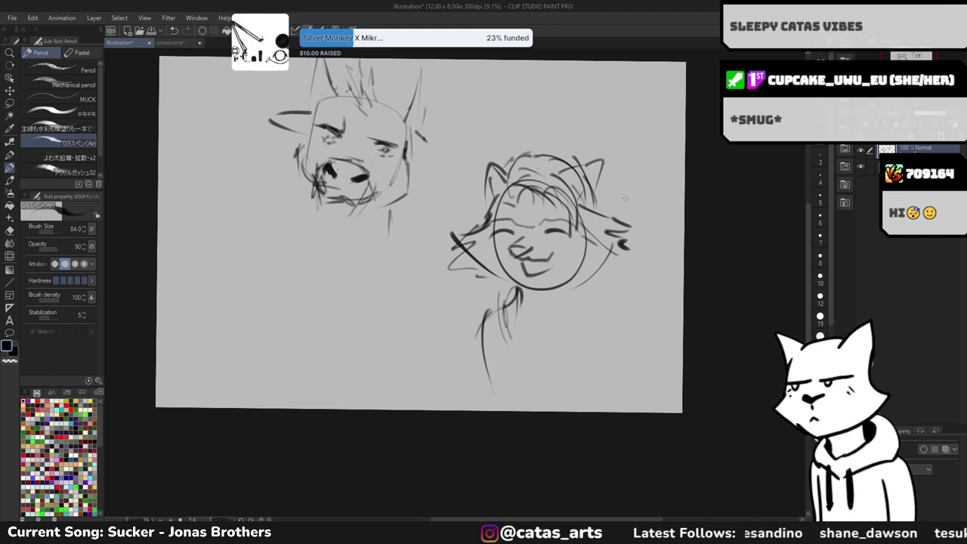
- Flip the canvas view and rough in both sides of a broad body below the horned animal head
{"action": "key", "text": "h"}
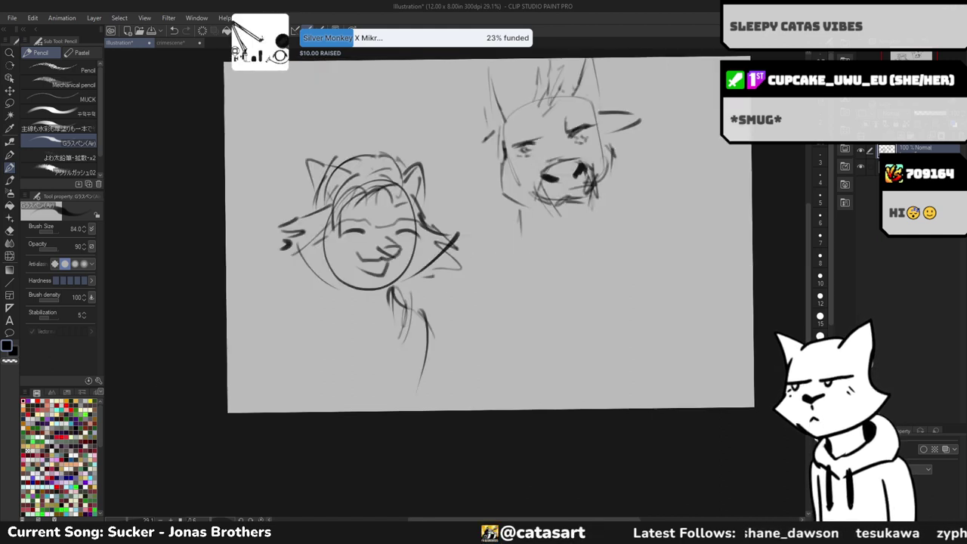
{"action": "left_click_drag", "start_coordinate": [656, 198], "coordinate": [723, 191]}
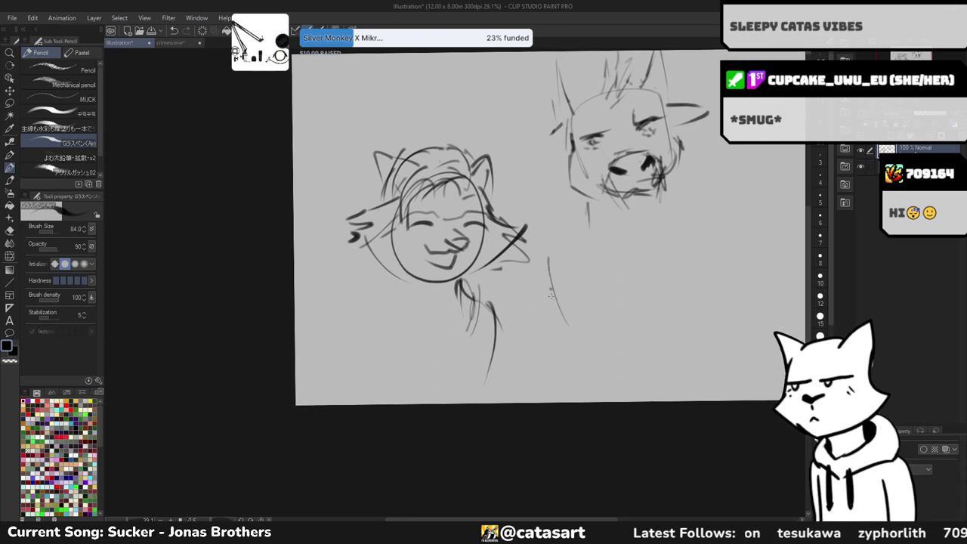
{"action": "left_click_drag", "start_coordinate": [546, 280], "coordinate": [580, 351]}
{"action": "left_click_drag", "start_coordinate": [732, 216], "coordinate": [734, 327]}
{"action": "left_click_drag", "start_coordinate": [583, 278], "coordinate": [641, 305]}
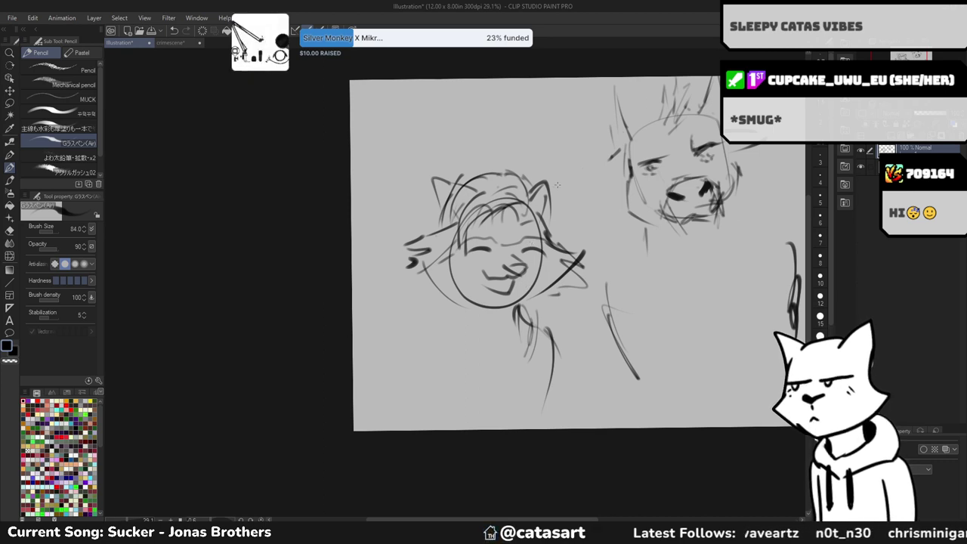
- Add light muzzle contour lines from the nose bridge across the cat character's cheeks
{"action": "scroll", "coordinate": [542, 236], "scroll_direction": "up", "scroll_amount": 2}
{"action": "scroll", "coordinate": [559, 233], "scroll_direction": "up", "scroll_amount": 2}
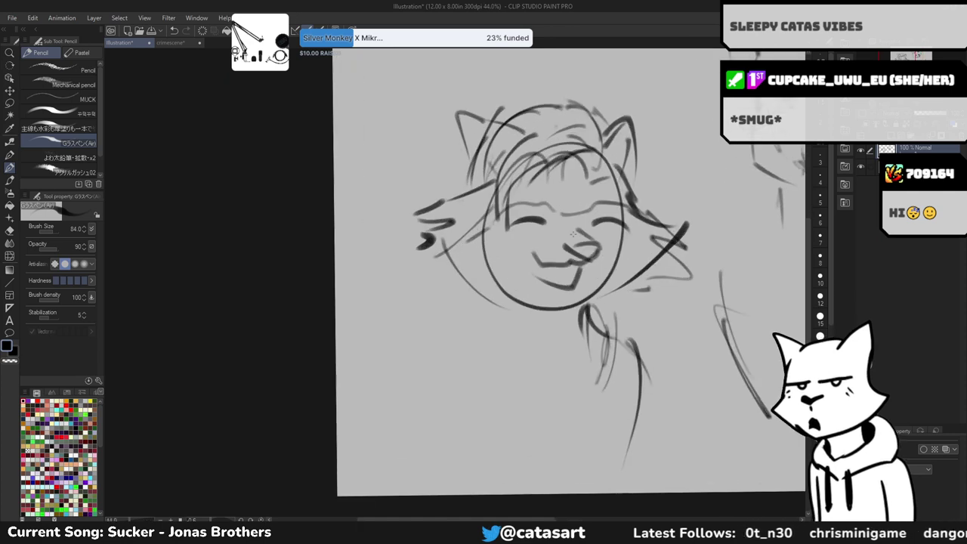
{"action": "left_click_drag", "start_coordinate": [568, 228], "coordinate": [531, 257]}
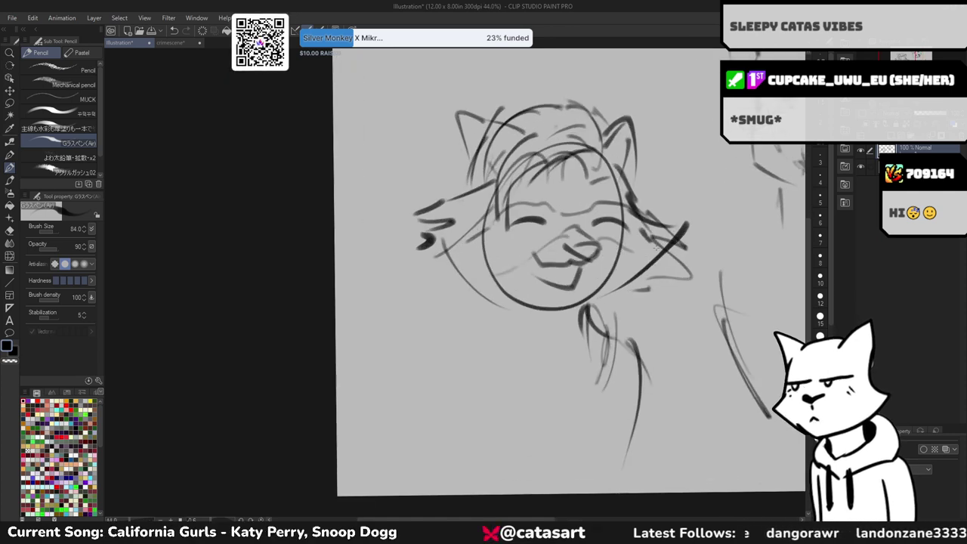
- Erase the pointed side shape on the cheek nearest the horned animal and redraw it as short jagged fur
{"action": "key", "text": "e"}
{"action": "left_click_drag", "start_coordinate": [683, 227], "coordinate": [669, 256]}
{"action": "left_click_drag", "start_coordinate": [686, 193], "coordinate": [657, 265]}
{"action": "key", "text": "p"}
{"action": "mouse_move", "coordinate": [643, 213]}
{"action": "left_mouse_down"}
{"action": "mouse_move", "coordinate": [677, 249]}
{"action": "mouse_move", "coordinate": [647, 284]}
{"action": "left_mouse_up"}
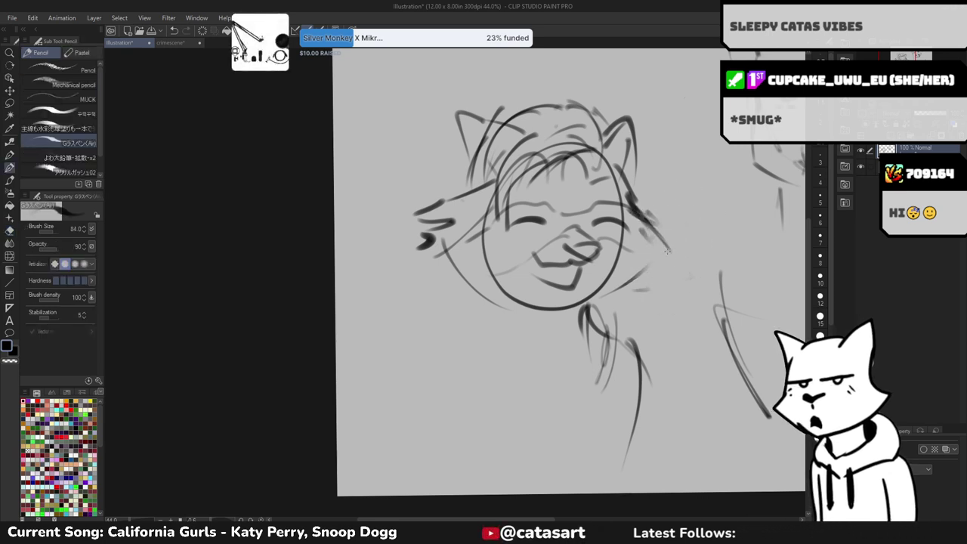
{"action": "mouse_move", "coordinate": [669, 238]}
{"action": "left_mouse_down"}
{"action": "mouse_move", "coordinate": [646, 267]}
{"action": "mouse_move", "coordinate": [650, 283]}
{"action": "left_mouse_up"}
{"action": "mouse_move", "coordinate": [436, 243]}
{"action": "left_mouse_down"}
{"action": "mouse_move", "coordinate": [421, 269]}
{"action": "mouse_move", "coordinate": [447, 299]}
{"action": "left_mouse_up"}
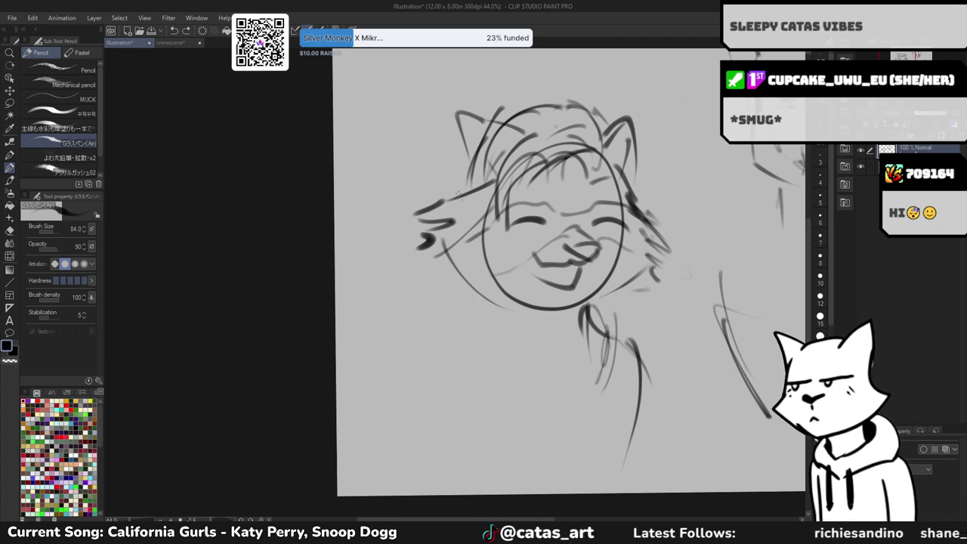
- Fade the fur tufts on the cat character's other cheek with the Soft eraser and redraw them as loose downward strokes
{"action": "key", "text": "e"}
{"action": "left_click_drag", "start_coordinate": [457, 192], "coordinate": [410, 226]}
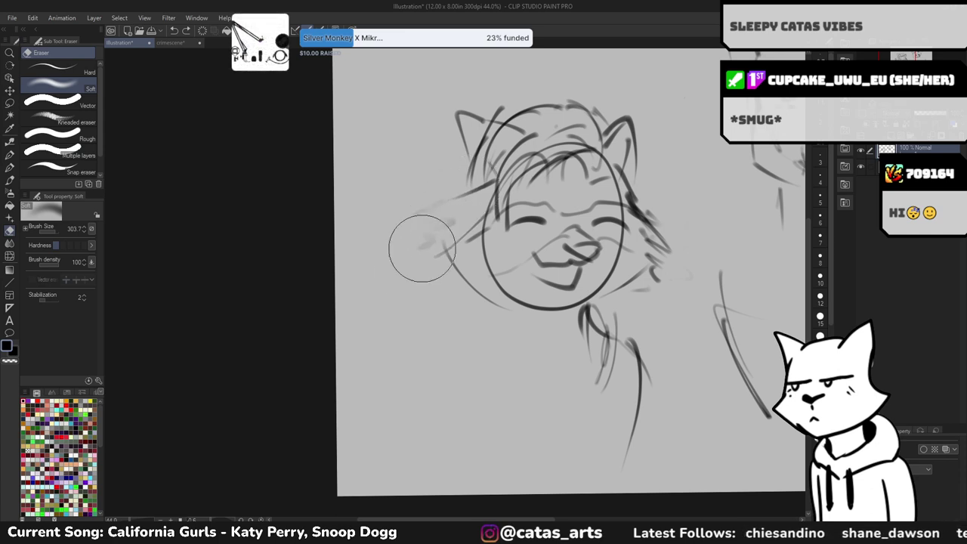
{"action": "key", "text": "p"}
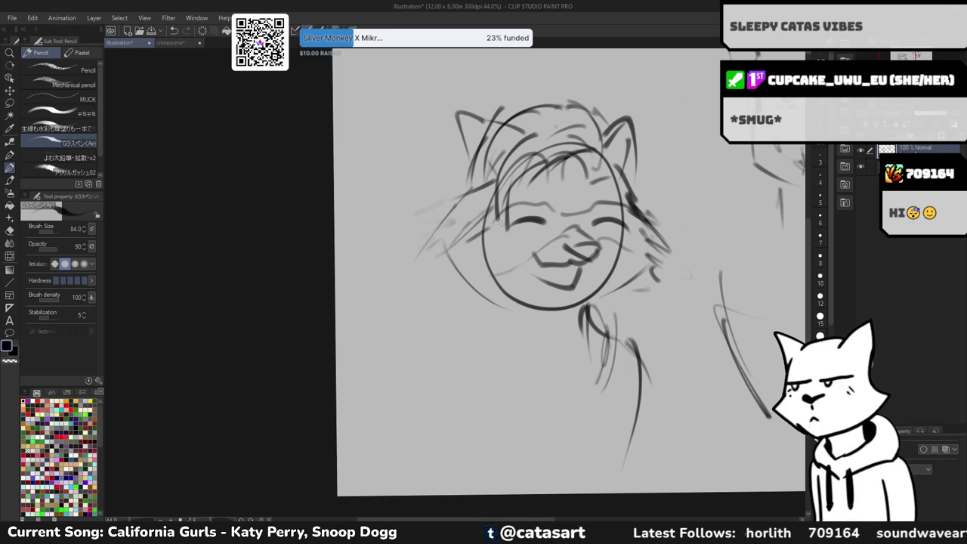
{"action": "mouse_move", "coordinate": [452, 247]}
{"action": "left_mouse_down"}
{"action": "mouse_move", "coordinate": [439, 291]}
{"action": "mouse_move", "coordinate": [411, 325]}
{"action": "mouse_move", "coordinate": [469, 319]}
{"action": "left_mouse_up"}
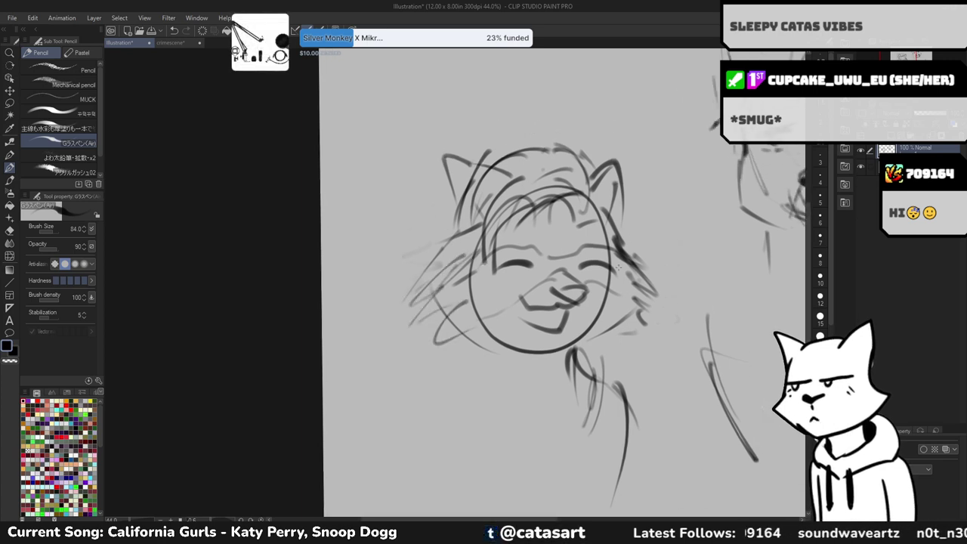
- Rotate the canvas view and draw the cat character's outer shoulder and a curved arm line below the head
{"action": "left_click_drag", "start_coordinate": [654, 219], "coordinate": [577, 177]}
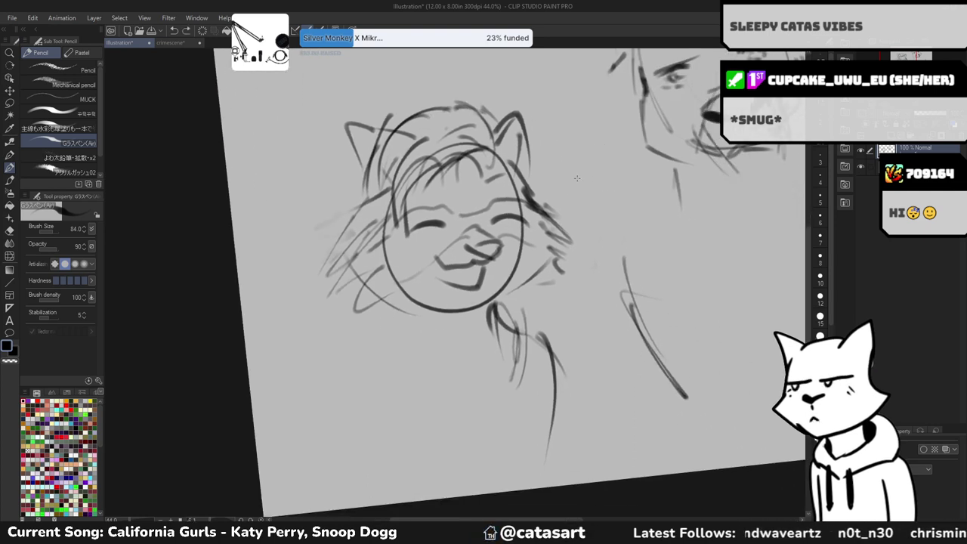
{"action": "left_click_drag", "start_coordinate": [401, 214], "coordinate": [483, 192]}
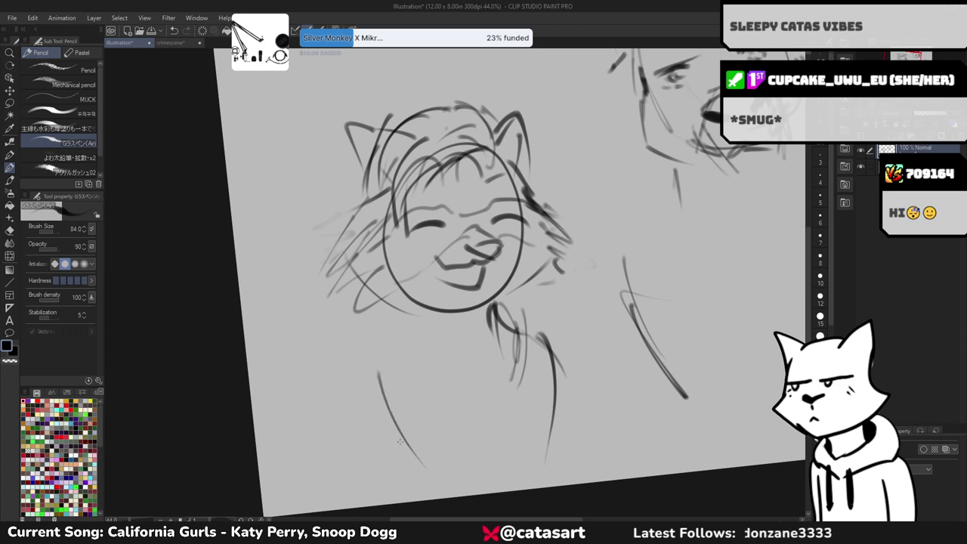
{"action": "scroll", "coordinate": [344, 436], "scroll_direction": "down", "scroll_amount": 3}
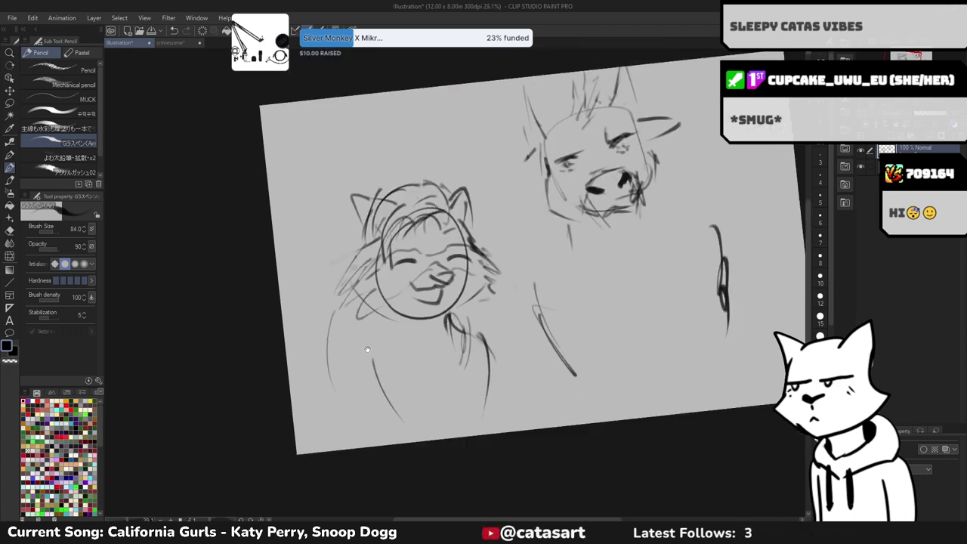
- Lasso the whole cat character sketch and move it slightly closer to the horned animal
{"action": "key", "text": "m"}
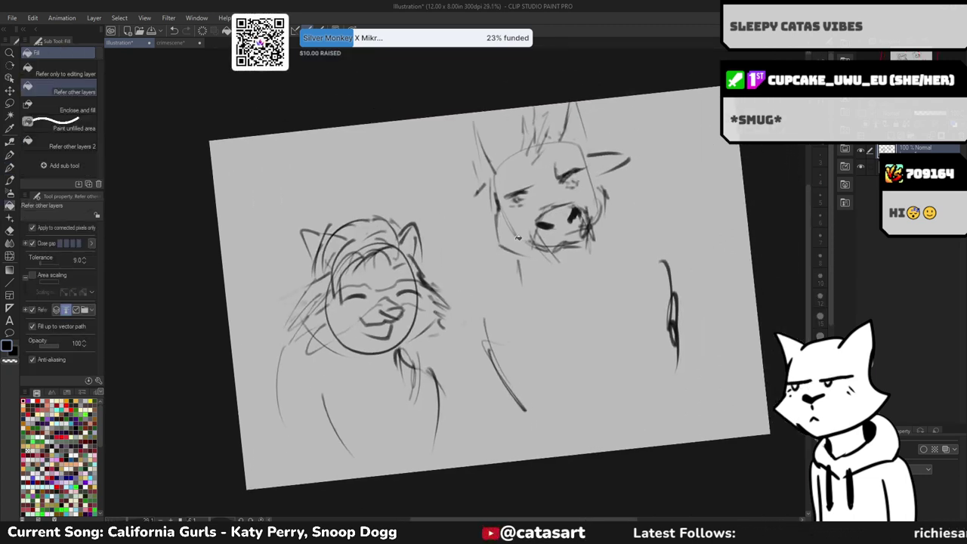
{"action": "mouse_move", "coordinate": [363, 164]}
{"action": "left_mouse_down"}
{"action": "mouse_move", "coordinate": [423, 484]}
{"action": "mouse_move", "coordinate": [234, 272]}
{"action": "left_mouse_up"}
{"action": "key", "text": "ctrl+t"}
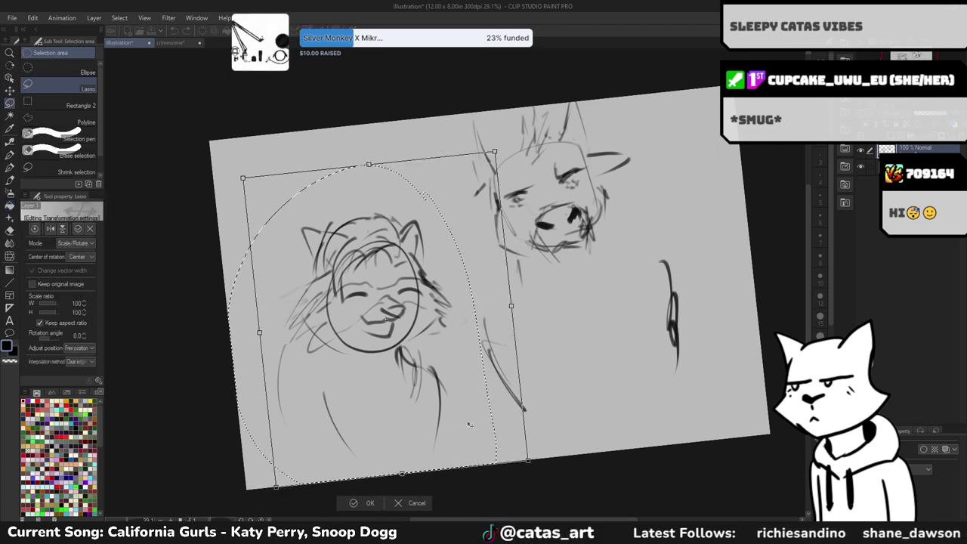
{"action": "mouse_move", "coordinate": [442, 424]}
{"action": "left_mouse_down"}
{"action": "mouse_move", "coordinate": [468, 427]}
{"action": "mouse_move", "coordinate": [467, 438]}
{"action": "left_mouse_up"}
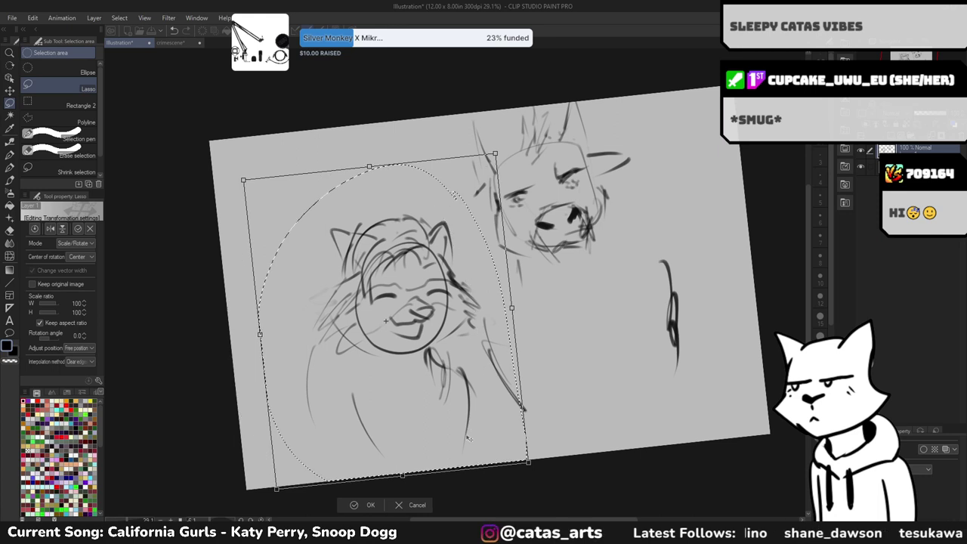
{"action": "left_click", "coordinate": [370, 505]}
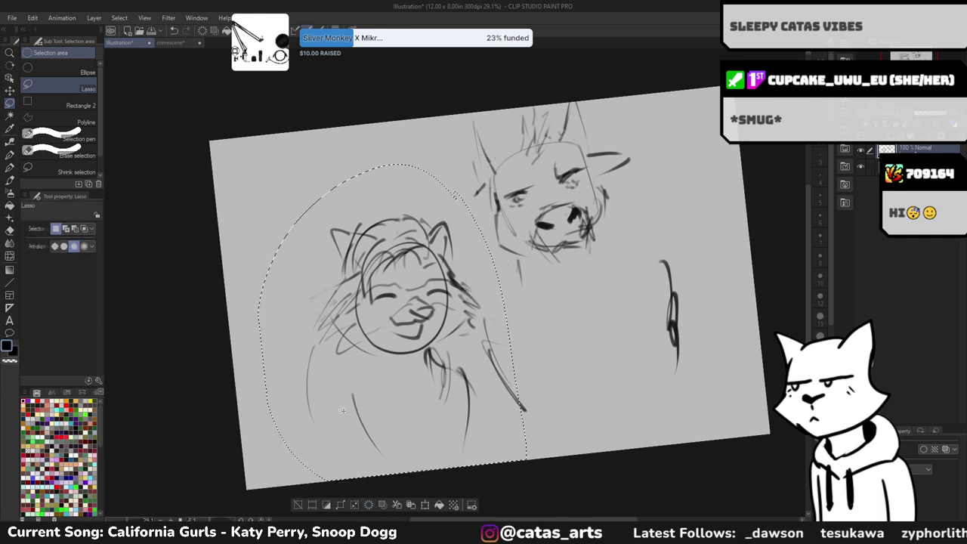
- Deselect the cat character and sketch its rounded outer arm and inner arm lines with the size 84 Gラスペン(Air) pencil
{"action": "key", "text": "ctrl+d"}
{"action": "key", "text": "p"}
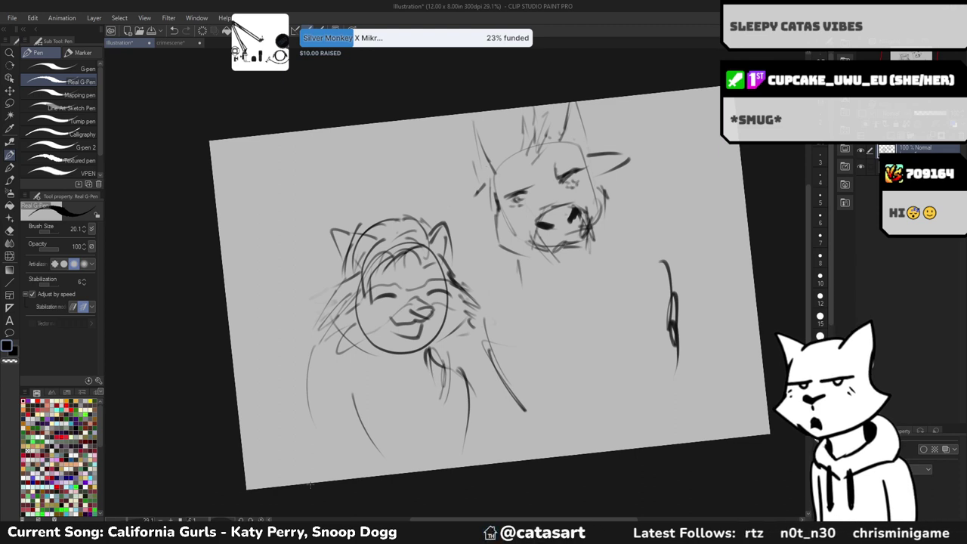
{"action": "key", "text": "p"}
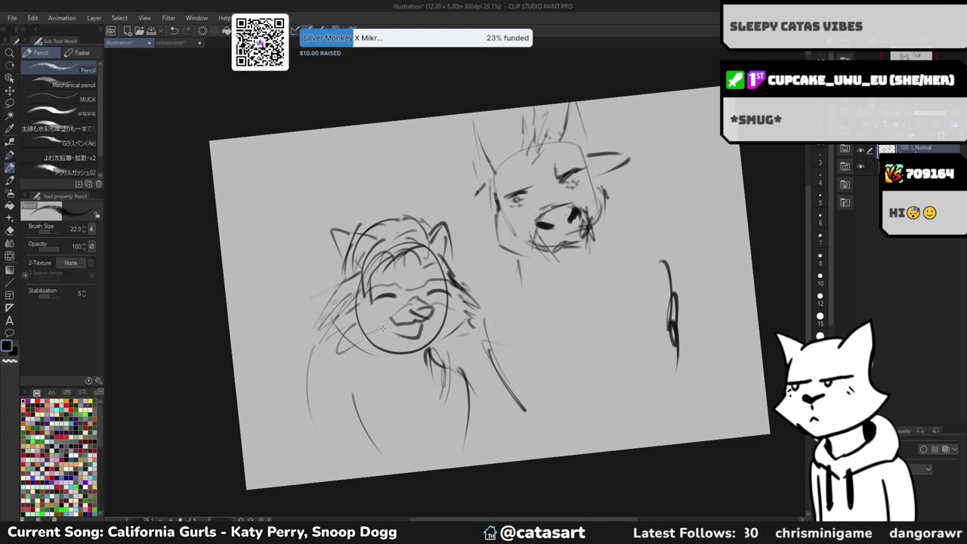
{"action": "left_click_drag", "start_coordinate": [314, 333], "coordinate": [307, 362]}
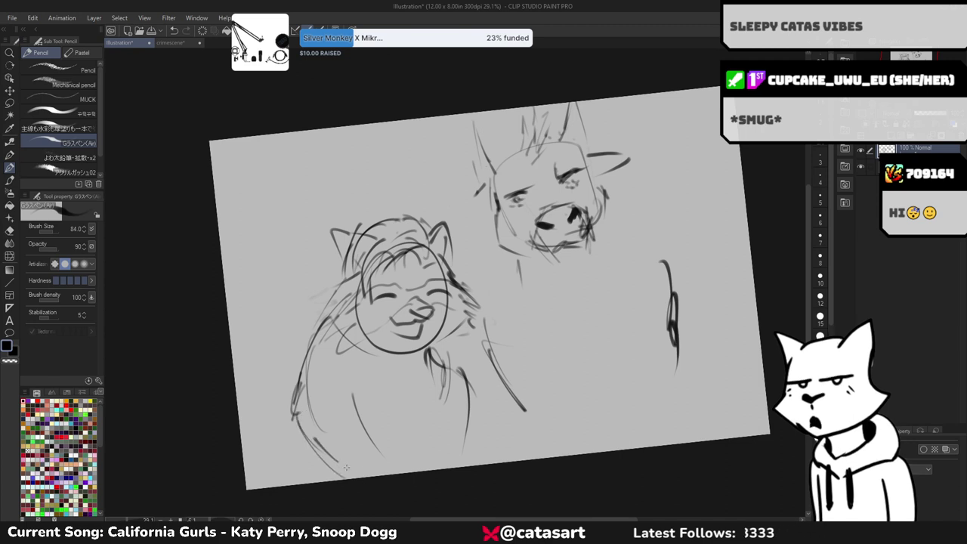
{"action": "mouse_move", "coordinate": [344, 378]}
{"action": "left_mouse_down"}
{"action": "mouse_move", "coordinate": [393, 415]}
{"action": "mouse_move", "coordinate": [402, 467]}
{"action": "left_mouse_up"}
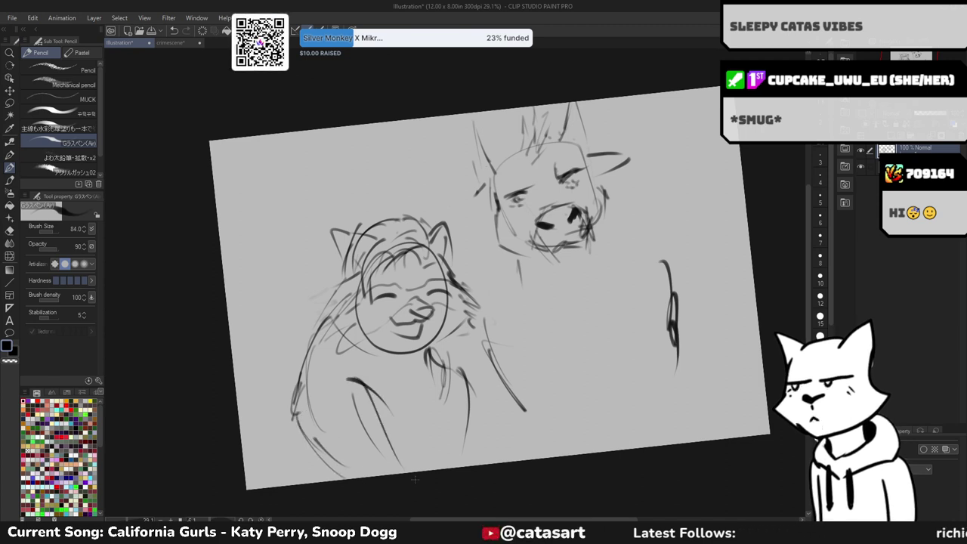
{"action": "key", "text": "ctrl+z"}
{"action": "key", "text": "ctrl+z"}
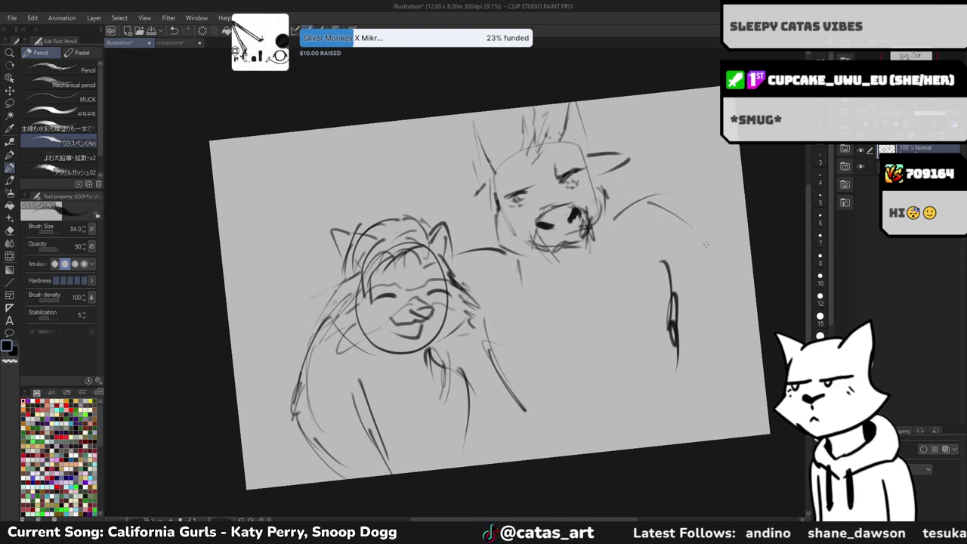
- Sketch the horned animal's far shoulder and outer arm contour, and add two light curves under its chest
{"action": "mouse_move", "coordinate": [649, 198]}
{"action": "left_mouse_down"}
{"action": "mouse_move", "coordinate": [732, 279]}
{"action": "mouse_move", "coordinate": [727, 321]}
{"action": "left_mouse_up"}
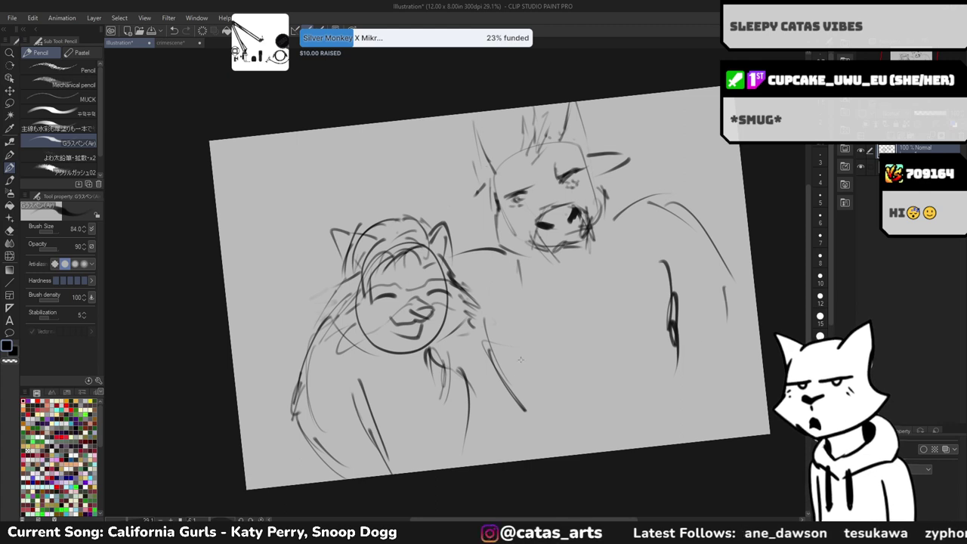
{"action": "left_click_drag", "start_coordinate": [591, 405], "coordinate": [550, 399]}
{"action": "key", "text": "ctrl+z"}
{"action": "mouse_move", "coordinate": [620, 358]}
{"action": "left_mouse_down"}
{"action": "mouse_move", "coordinate": [675, 370]}
{"action": "mouse_move", "coordinate": [542, 392]}
{"action": "left_mouse_up"}
{"action": "left_click_drag", "start_coordinate": [655, 287], "coordinate": [651, 311]}
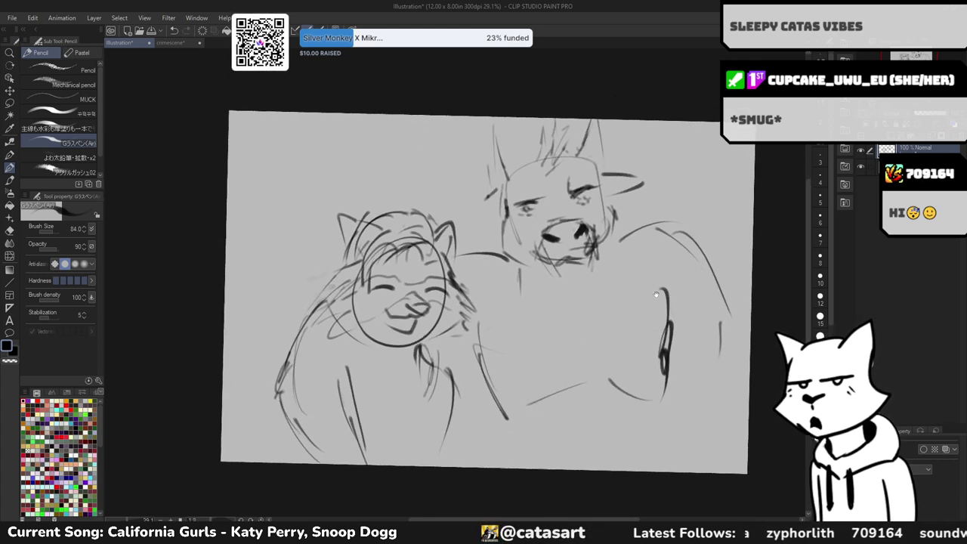
- Sketch the cat character's torso side nearest the horned animal as loose vertical lines below the chest fur
{"action": "mouse_move", "coordinate": [467, 347]}
{"action": "left_mouse_down"}
{"action": "mouse_move", "coordinate": [523, 328]}
{"action": "mouse_move", "coordinate": [527, 311]}
{"action": "mouse_move", "coordinate": [532, 340]}
{"action": "left_mouse_up"}
{"action": "key", "text": "ctrl+z"}
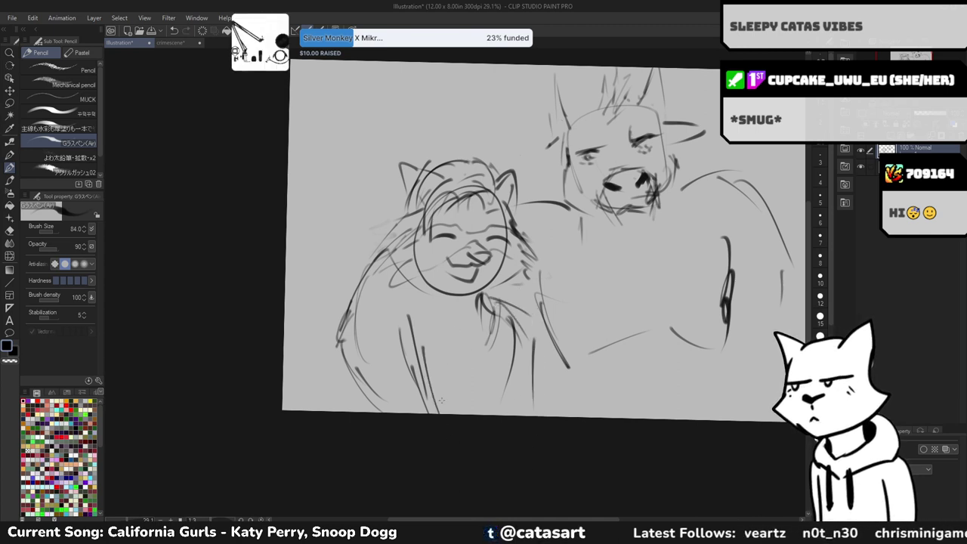
{"action": "left_click_drag", "start_coordinate": [483, 302], "coordinate": [496, 344]}
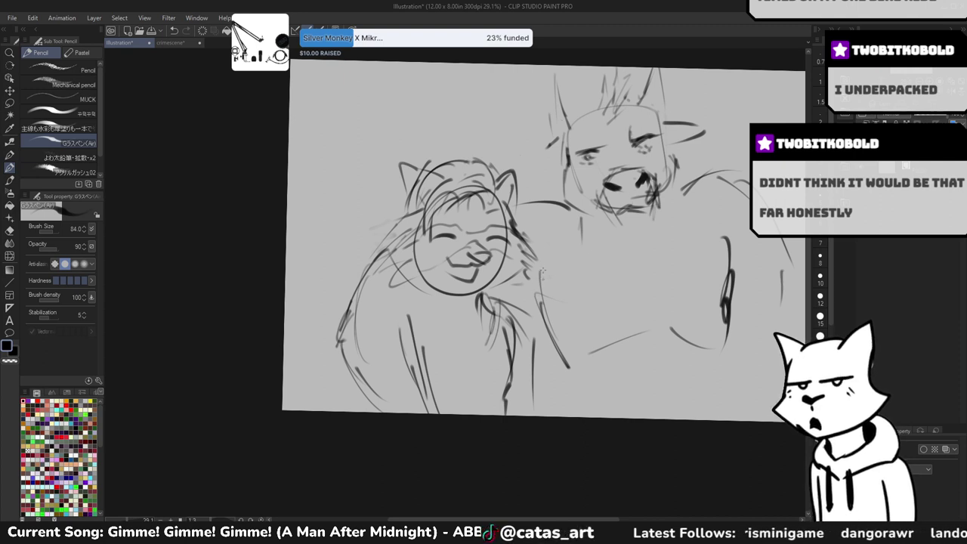
- Darken the horned animal's torso side and lower chest curves, and extend a waist line down from their corner
{"action": "left_click_drag", "start_coordinate": [541, 270], "coordinate": [541, 300]}
{"action": "left_click_drag", "start_coordinate": [544, 264], "coordinate": [580, 373]}
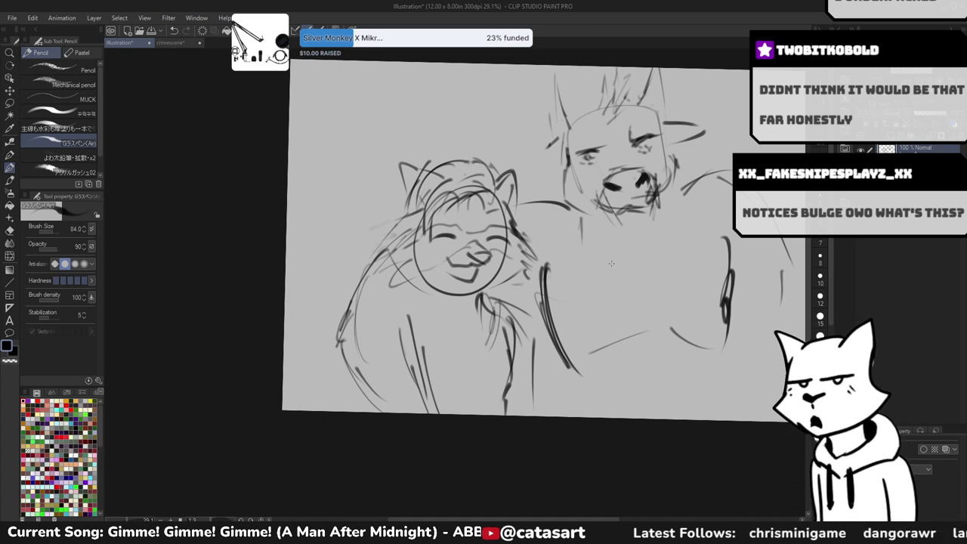
{"action": "left_click_drag", "start_coordinate": [578, 369], "coordinate": [638, 328]}
{"action": "mouse_move", "coordinate": [592, 364]}
{"action": "left_mouse_down"}
{"action": "mouse_move", "coordinate": [646, 325]}
{"action": "mouse_move", "coordinate": [711, 331]}
{"action": "mouse_move", "coordinate": [707, 347]}
{"action": "mouse_move", "coordinate": [712, 341]}
{"action": "left_mouse_up"}
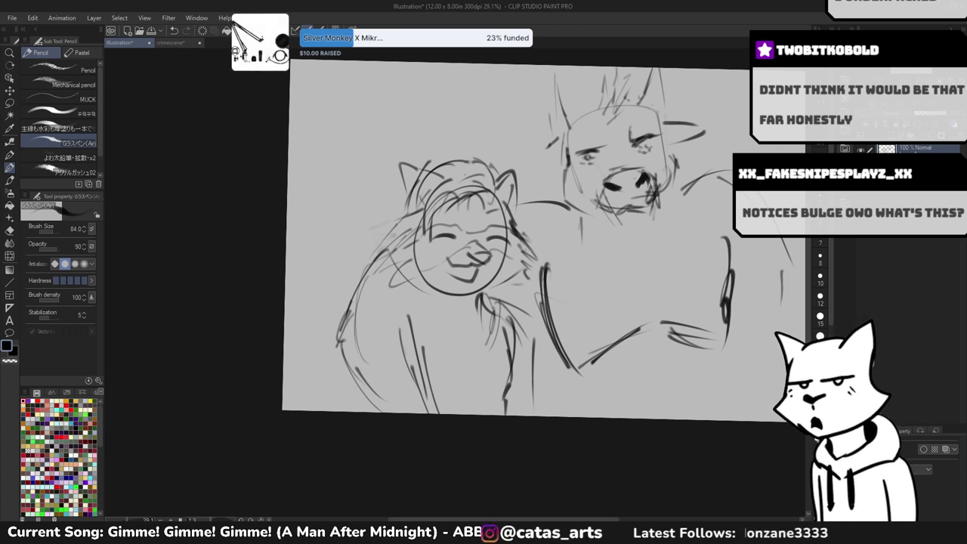
{"action": "left_click_drag", "start_coordinate": [575, 373], "coordinate": [596, 418]}
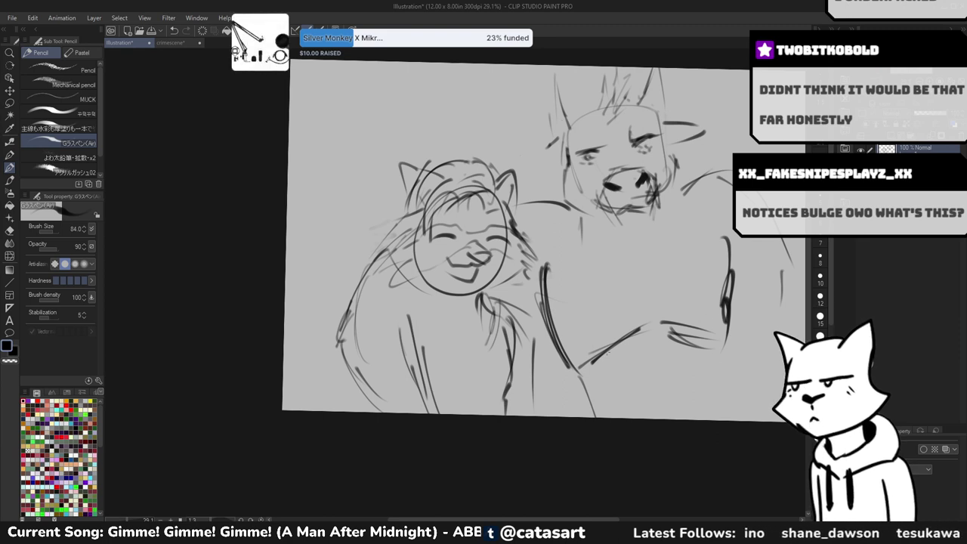
- Redraw the cat character's inner arm contour as a curved stroke running down toward the canvas edge
{"action": "mouse_move", "coordinate": [416, 305]}
{"action": "left_mouse_down"}
{"action": "mouse_move", "coordinate": [442, 373]}
{"action": "mouse_move", "coordinate": [412, 322]}
{"action": "mouse_move", "coordinate": [431, 376]}
{"action": "left_mouse_up"}
{"action": "key", "text": "ctrl+z"}
{"action": "left_click_drag", "start_coordinate": [426, 336], "coordinate": [438, 394]}
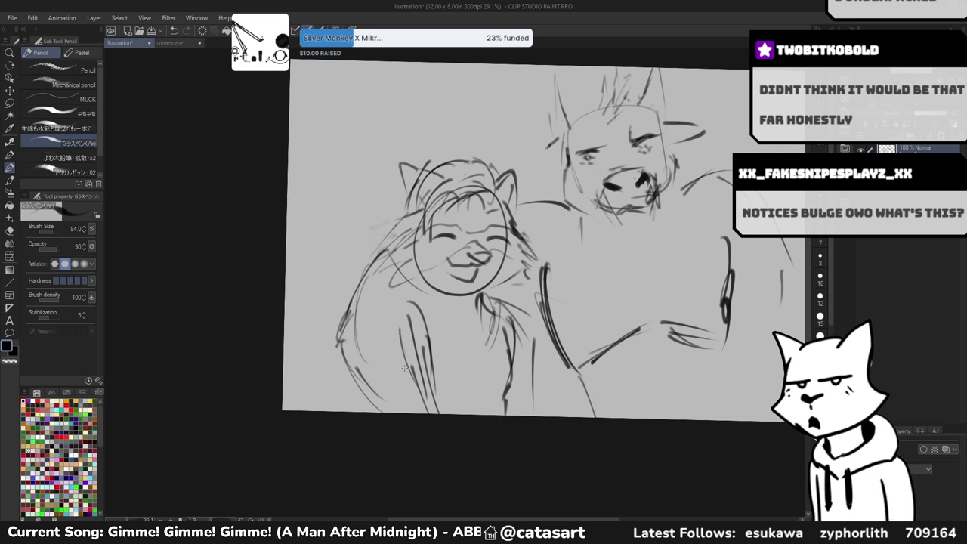
- Sketch layered hair strokes sweeping from the crown of the cat character's head down the outer side of its face
{"action": "key", "text": "ctrl+plus"}
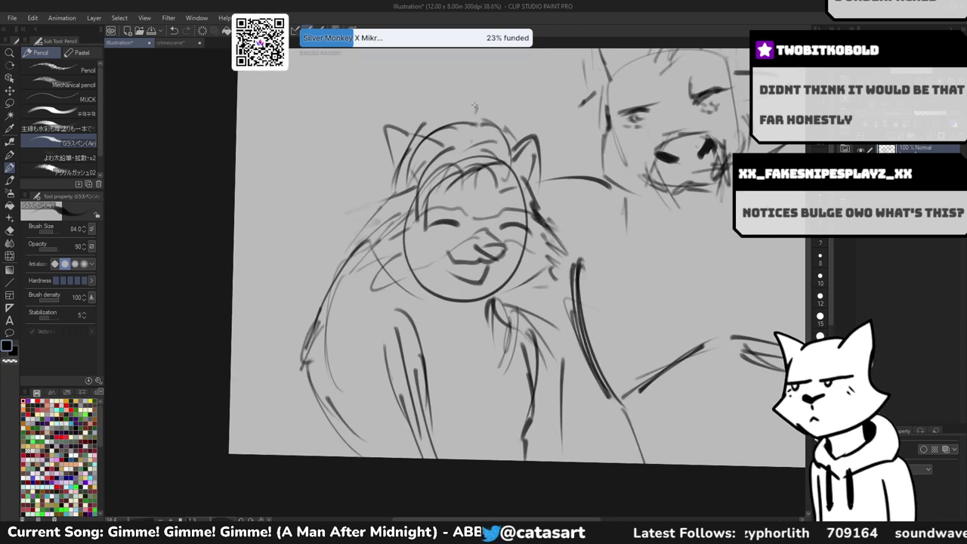
{"action": "left_click_drag", "start_coordinate": [474, 107], "coordinate": [400, 204]}
{"action": "left_click_drag", "start_coordinate": [461, 130], "coordinate": [387, 219]}
{"action": "left_click_drag", "start_coordinate": [429, 173], "coordinate": [423, 194]}
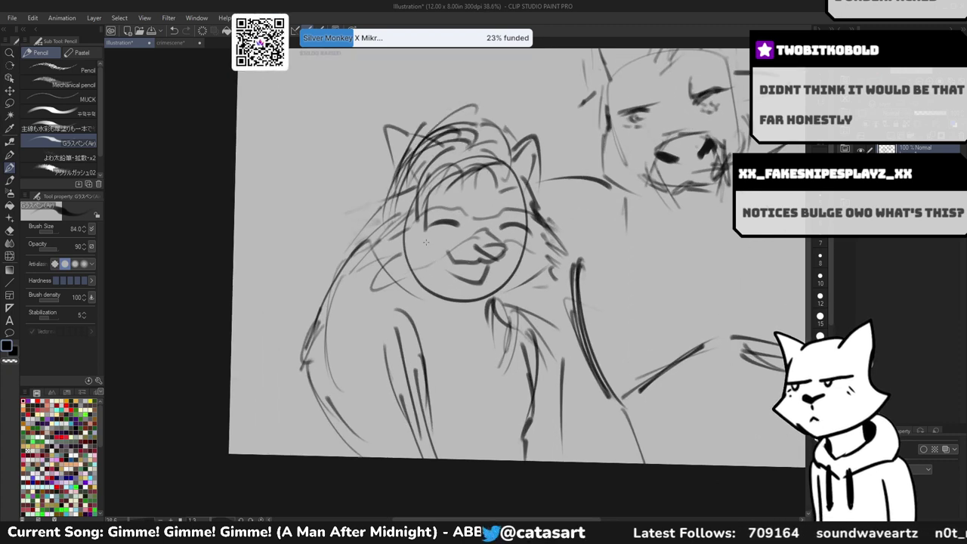
{"action": "left_click_drag", "start_coordinate": [512, 128], "coordinate": [424, 167]}
{"action": "mouse_move", "coordinate": [464, 136]}
{"action": "left_mouse_down"}
{"action": "mouse_move", "coordinate": [417, 174]}
{"action": "mouse_move", "coordinate": [405, 219]}
{"action": "left_mouse_up"}
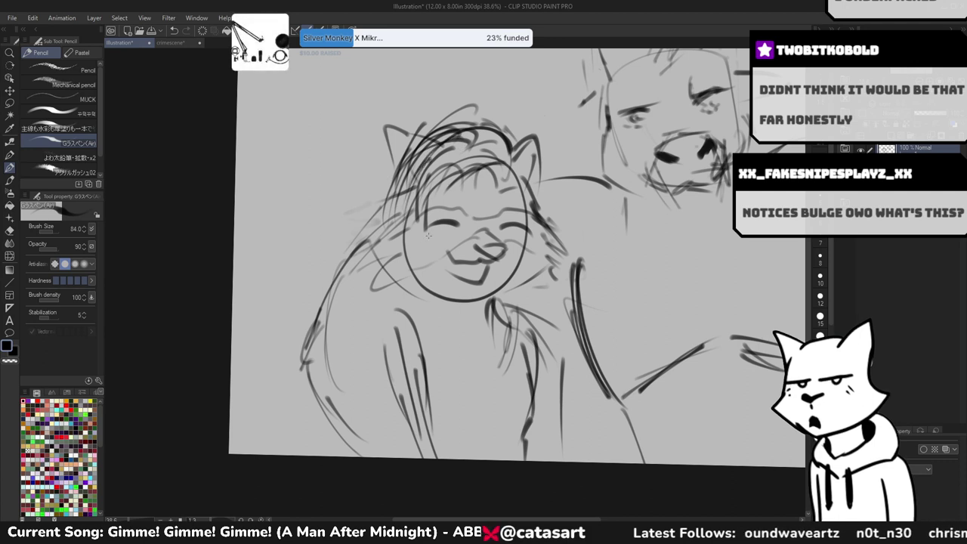
- Strengthen the fur beside the cat character's face and add short strokes along the lower outer cheek
{"action": "left_click_drag", "start_coordinate": [558, 246], "coordinate": [543, 222]}
{"action": "left_click_drag", "start_coordinate": [391, 222], "coordinate": [376, 238]}
{"action": "mouse_move", "coordinate": [382, 231]}
{"action": "left_mouse_down"}
{"action": "mouse_move", "coordinate": [365, 251]}
{"action": "mouse_move", "coordinate": [348, 288]}
{"action": "mouse_move", "coordinate": [361, 266]}
{"action": "left_mouse_up"}
{"action": "key", "text": "ctrl+z"}
{"action": "key", "text": "ctrl+z"}
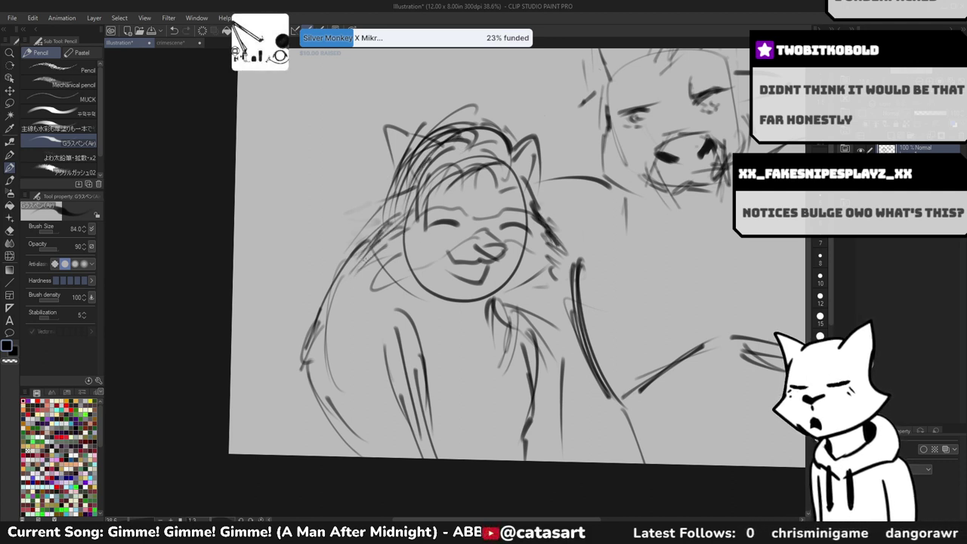
{"action": "mouse_move", "coordinate": [436, 282]}
{"action": "left_mouse_down"}
{"action": "mouse_move", "coordinate": [373, 281]}
{"action": "mouse_move", "coordinate": [413, 282]}
{"action": "mouse_move", "coordinate": [387, 286]}
{"action": "left_mouse_up"}
{"action": "left_click_drag", "start_coordinate": [409, 257], "coordinate": [378, 267]}
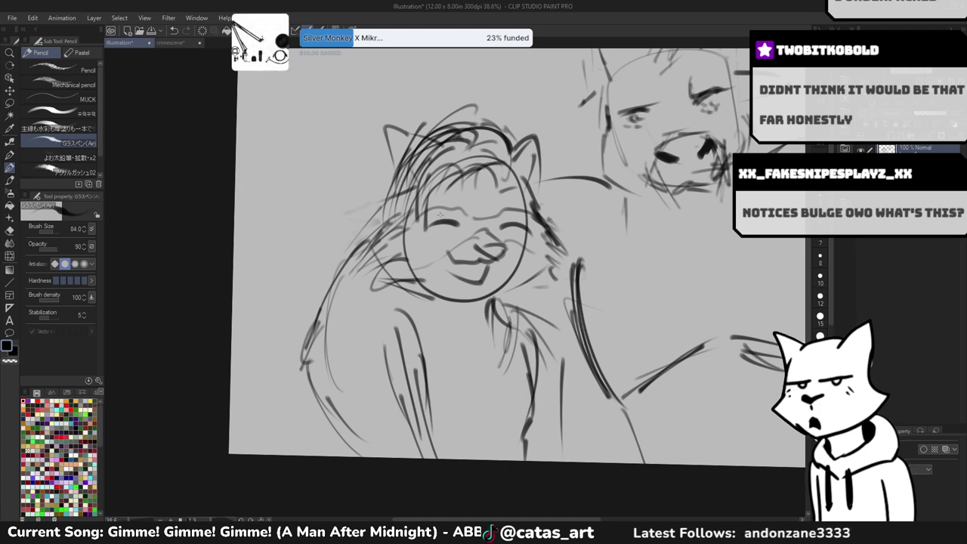
- Fade the cat character's closed eyes with the Soft eraser at size 210, and return to the pencil
{"action": "key", "text": "e"}
{"action": "key", "text": "bracketleft"}
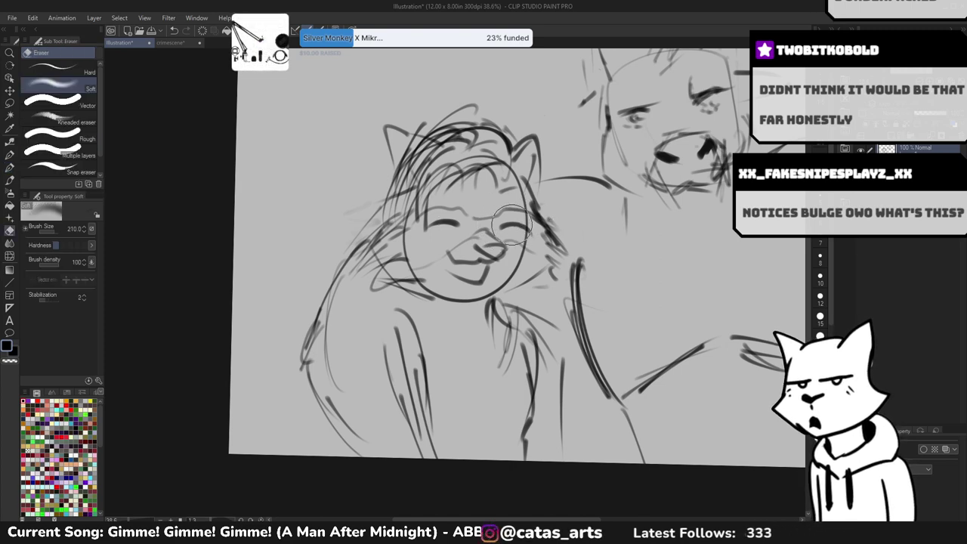
{"action": "left_click_drag", "start_coordinate": [516, 221], "coordinate": [426, 235]}
{"action": "key", "text": "p"}
{"action": "key", "text": "minus"}
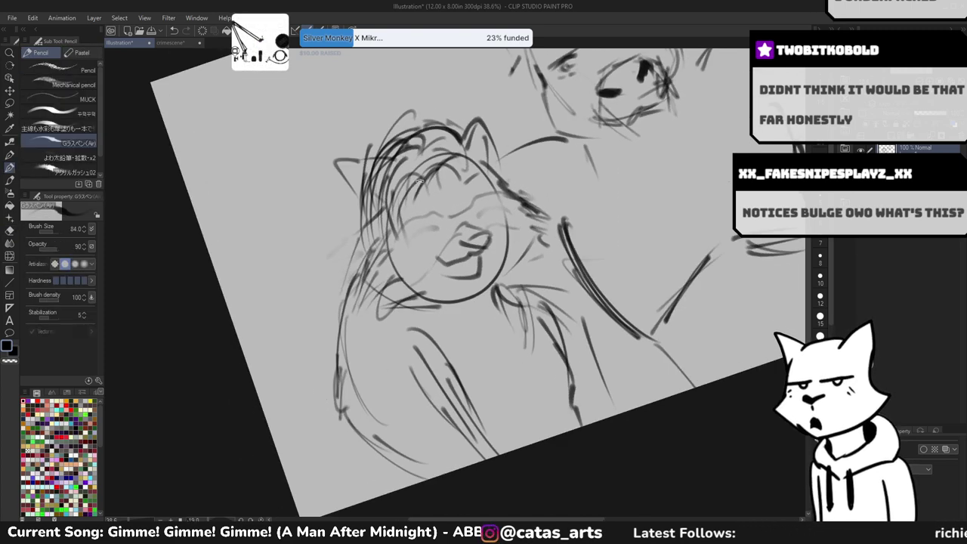
{"action": "scroll", "coordinate": [424, 237], "scroll_direction": "up", "scroll_amount": 3}
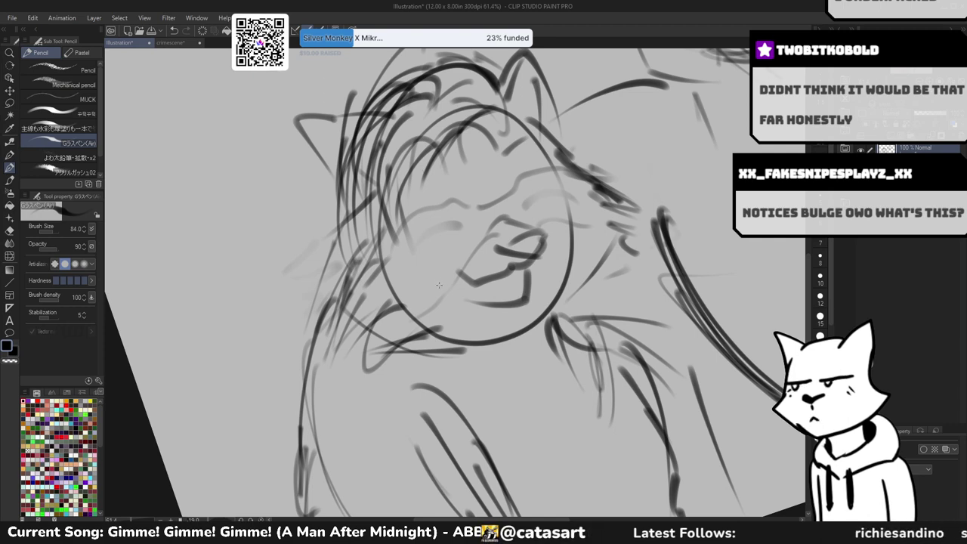
{"action": "left_click_drag", "start_coordinate": [468, 195], "coordinate": [401, 204]}
{"action": "key", "text": "ctrl+z"}
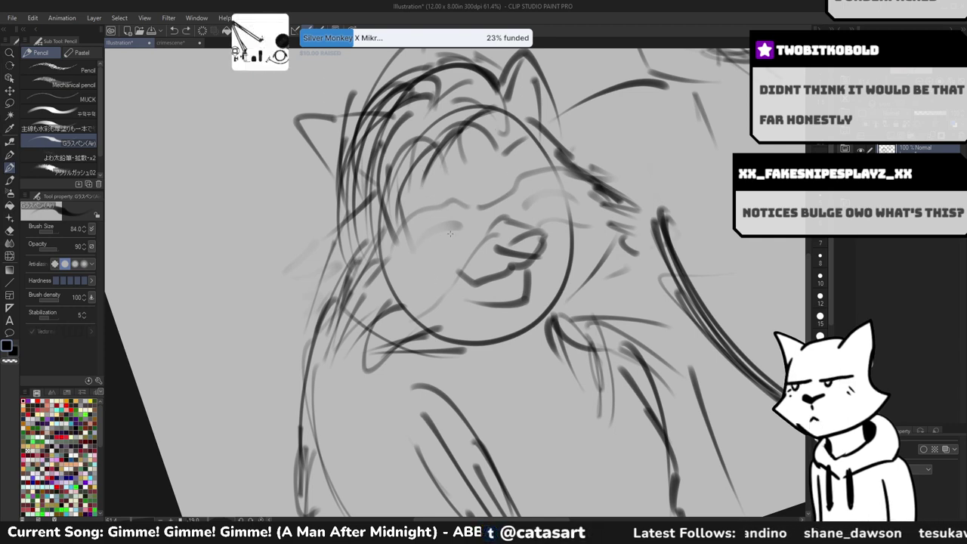
{"action": "left_click_drag", "start_coordinate": [461, 243], "coordinate": [415, 253]}
{"action": "key", "text": "ctrl+z"}
{"action": "left_click_drag", "start_coordinate": [476, 246], "coordinate": [418, 255]}
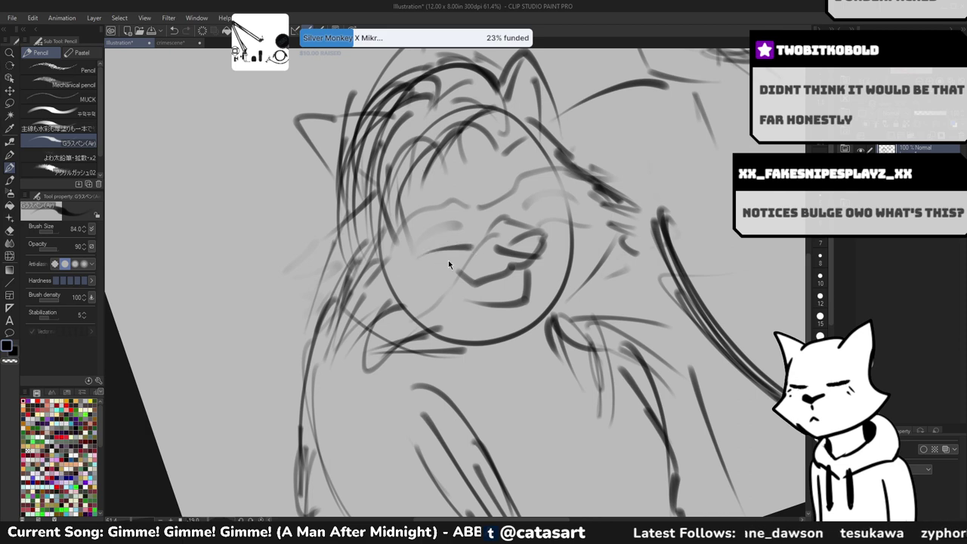
- Reduce the pencil size to 43.1 and draw the cat character's outer eye with an arched upper lid and a flatter lower lid
{"action": "scroll", "coordinate": [464, 241], "scroll_direction": "up", "scroll_amount": 3}
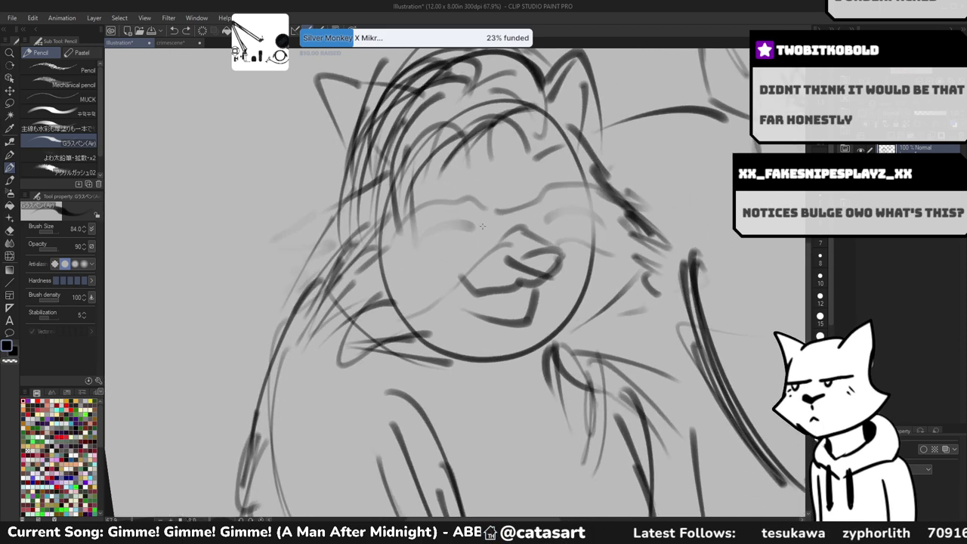
{"action": "key", "text": "bracketleft"}
{"action": "left_click_drag", "start_coordinate": [457, 203], "coordinate": [486, 230]}
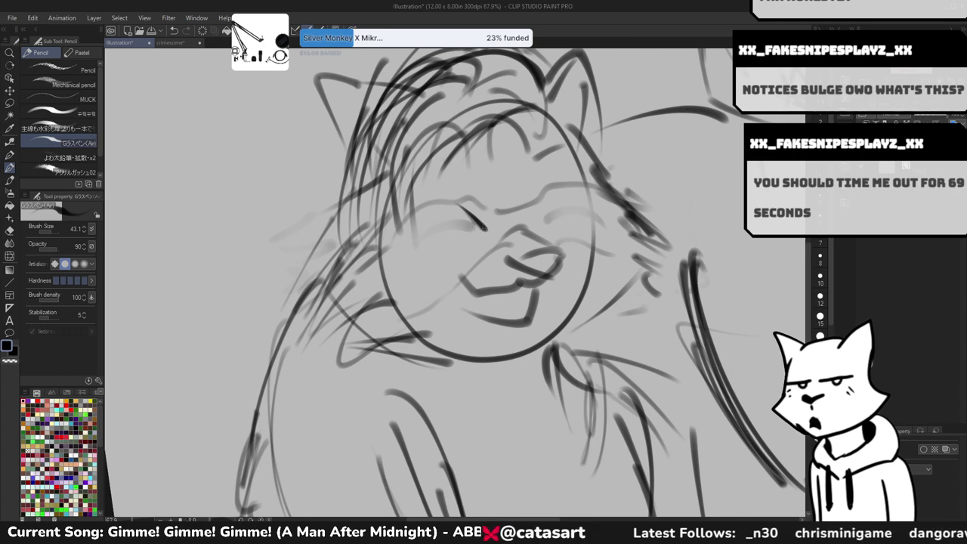
{"action": "left_click_drag", "start_coordinate": [423, 217], "coordinate": [482, 225]}
{"action": "key", "text": "ctrl+z"}
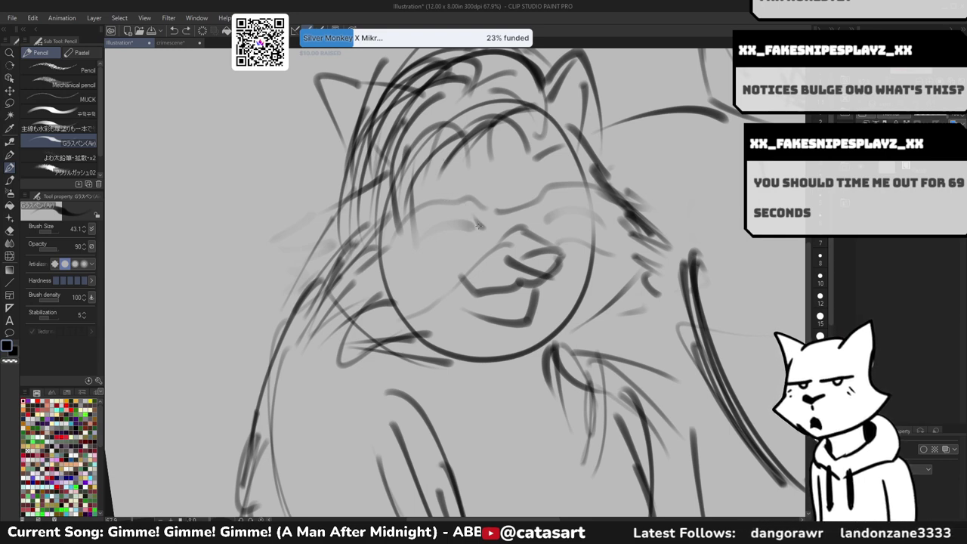
{"action": "mouse_move", "coordinate": [465, 208]}
{"action": "left_mouse_down"}
{"action": "mouse_move", "coordinate": [447, 199]}
{"action": "mouse_move", "coordinate": [406, 228]}
{"action": "left_mouse_up"}
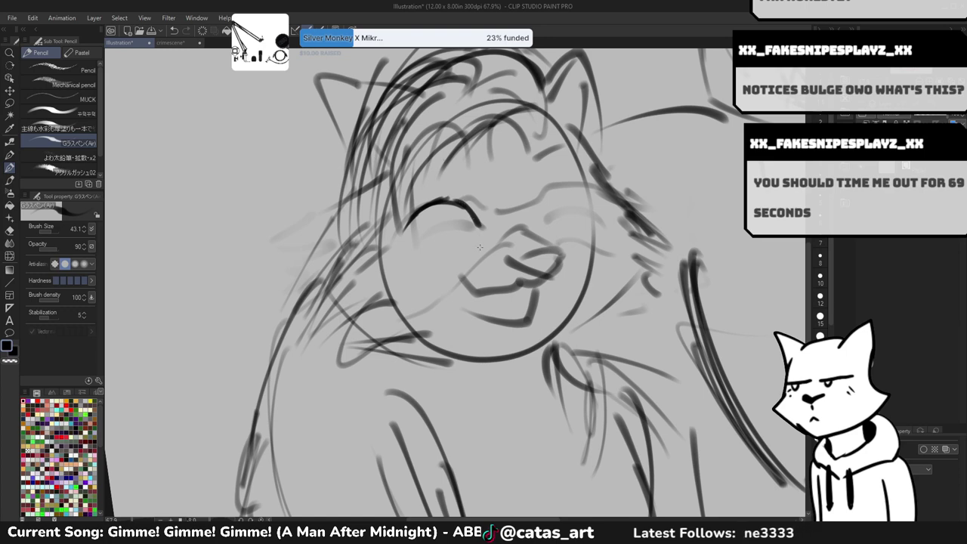
{"action": "left_click_drag", "start_coordinate": [476, 237], "coordinate": [408, 239]}
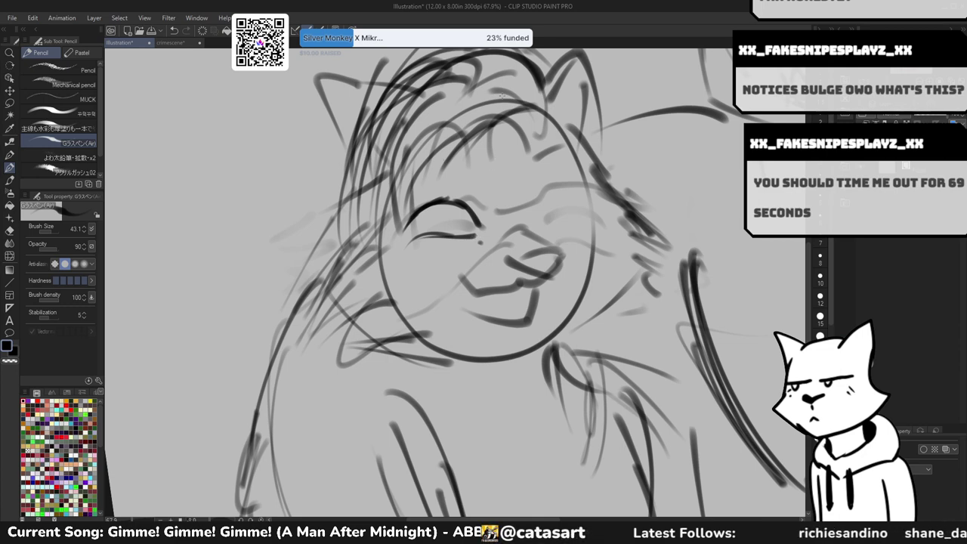
- Fade the dense hair strokes on the crown and outer side of the cat character's head with the Soft eraser
{"action": "key", "text": "e"}
{"action": "mouse_move", "coordinate": [484, 99]}
{"action": "left_mouse_down"}
{"action": "mouse_move", "coordinate": [445, 90]}
{"action": "mouse_move", "coordinate": [407, 113]}
{"action": "mouse_move", "coordinate": [399, 155]}
{"action": "mouse_move", "coordinate": [491, 83]}
{"action": "mouse_move", "coordinate": [362, 84]}
{"action": "left_mouse_up"}
{"action": "key", "text": "p"}
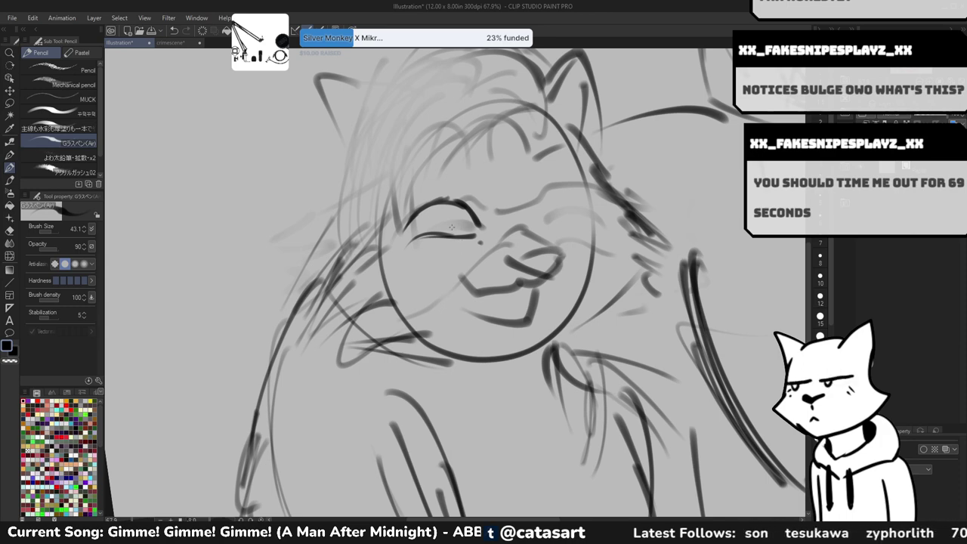
{"action": "scroll", "coordinate": [451, 227], "scroll_direction": "up", "scroll_amount": 2}
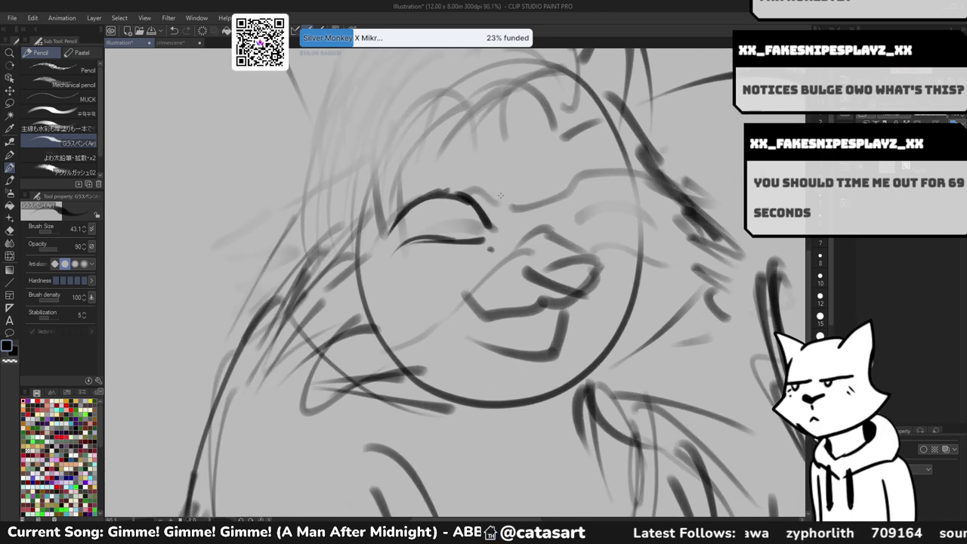
{"action": "scroll", "coordinate": [500, 196], "scroll_direction": "down", "scroll_amount": 4}
{"action": "scroll", "coordinate": [575, 192], "scroll_direction": "up", "scroll_amount": 2}
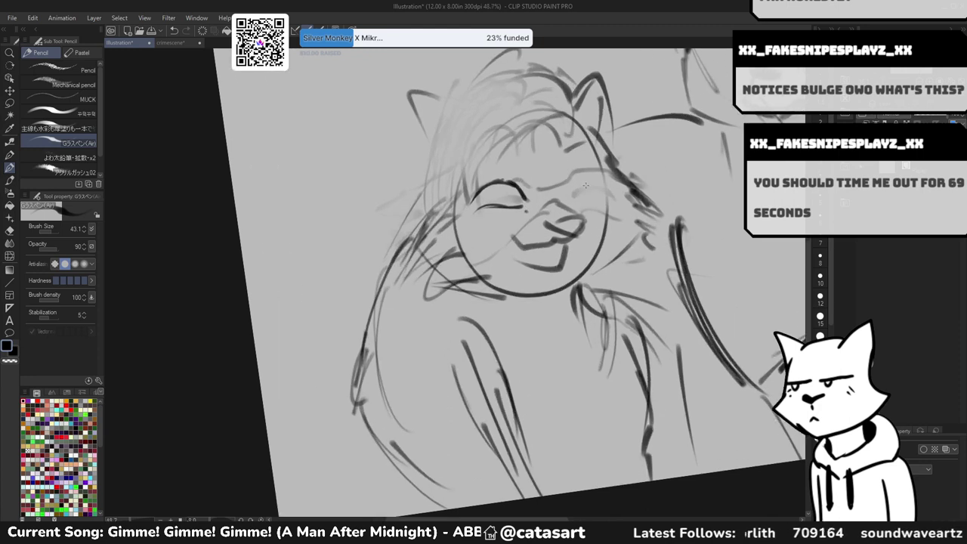
{"action": "mouse_move", "coordinate": [572, 170]}
{"action": "left_mouse_down"}
{"action": "mouse_move", "coordinate": [568, 198]}
{"action": "mouse_move", "coordinate": [580, 201]}
{"action": "left_mouse_up"}
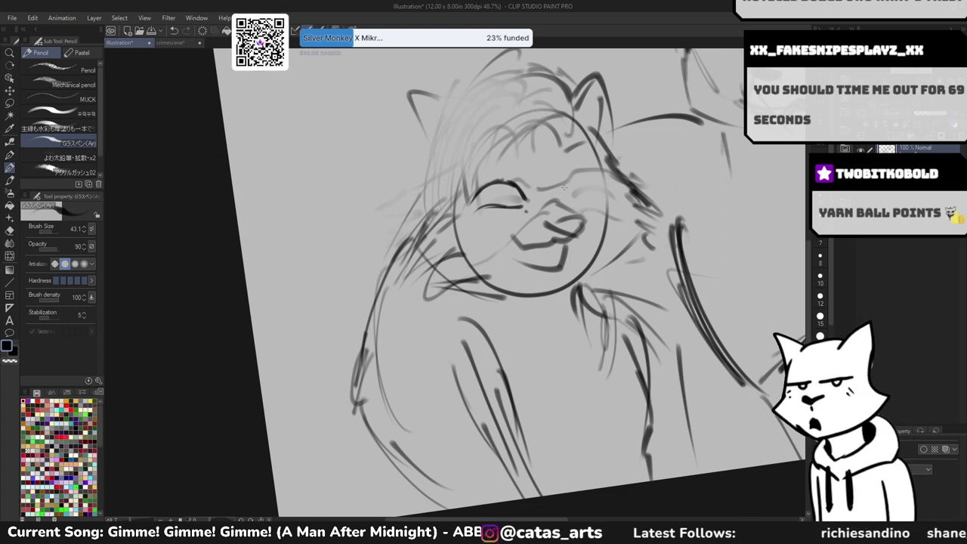
{"action": "left_click_drag", "start_coordinate": [560, 180], "coordinate": [574, 211]}
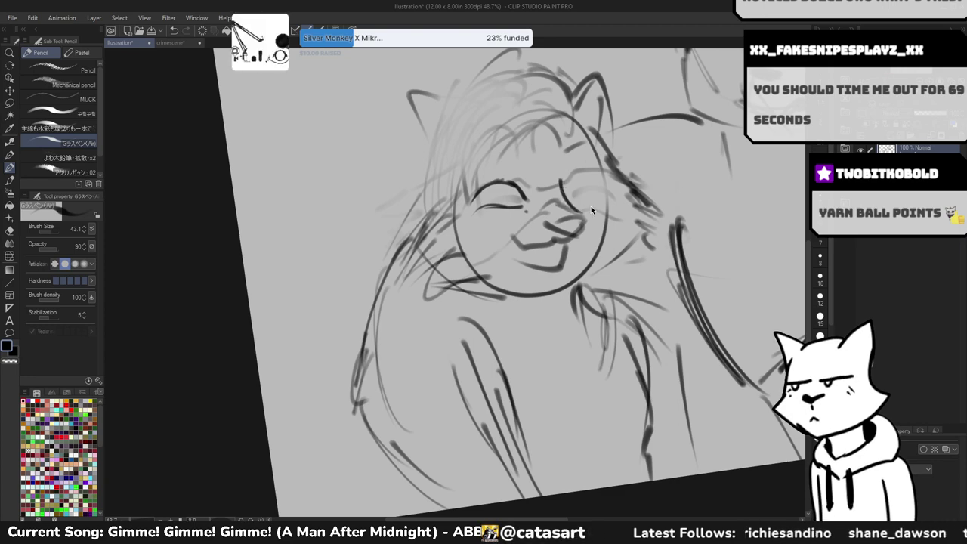
- Lasso the cat character's muzzle and mouth, shift them slightly outward and down, and clear the selection
{"action": "key", "text": "m"}
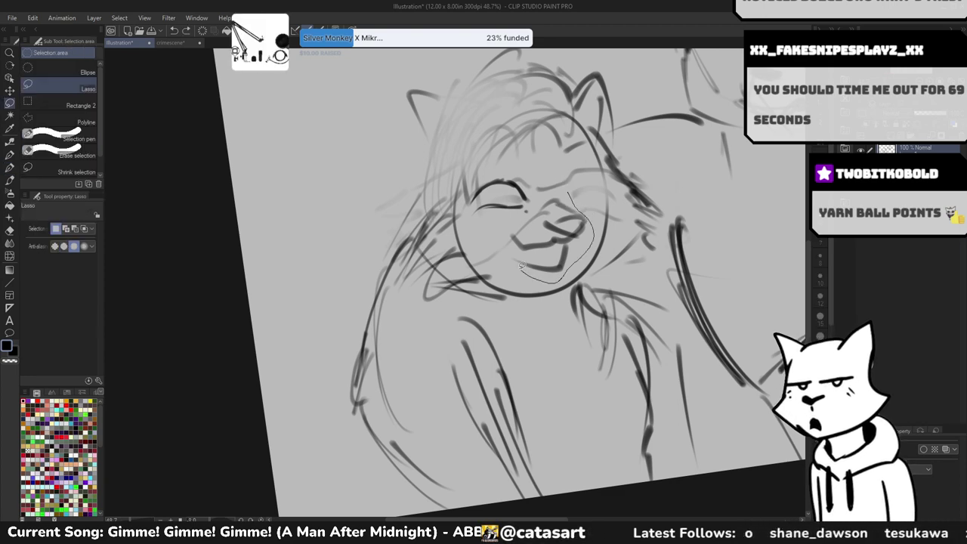
{"action": "key", "text": "ctrl+t"}
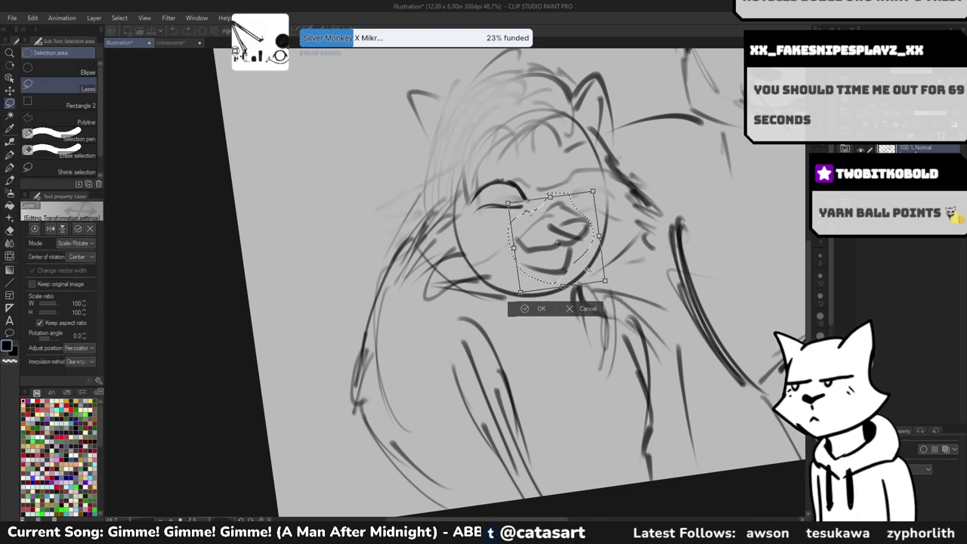
{"action": "left_click_drag", "start_coordinate": [585, 266], "coordinate": [593, 265]}
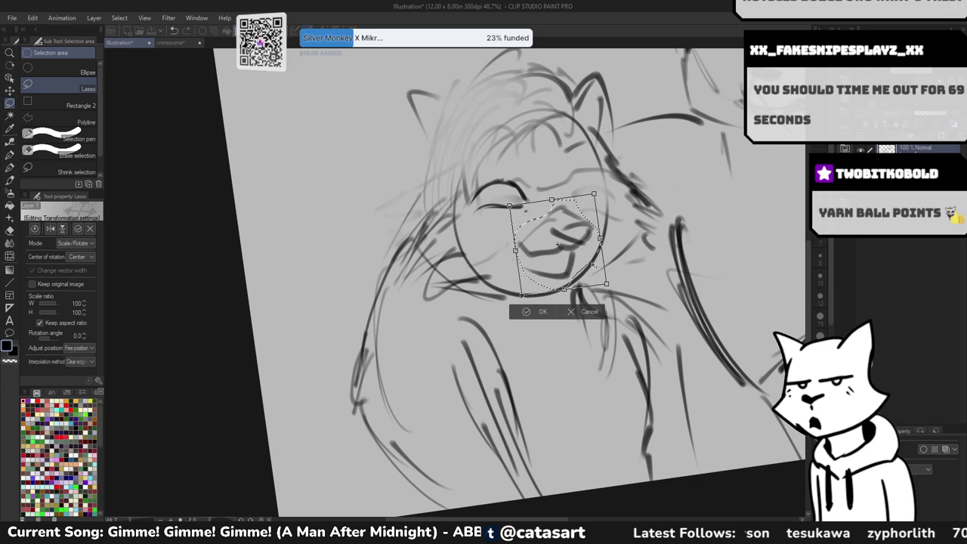
{"action": "left_click", "coordinate": [542, 312]}
{"action": "key", "text": "ctrl+d"}
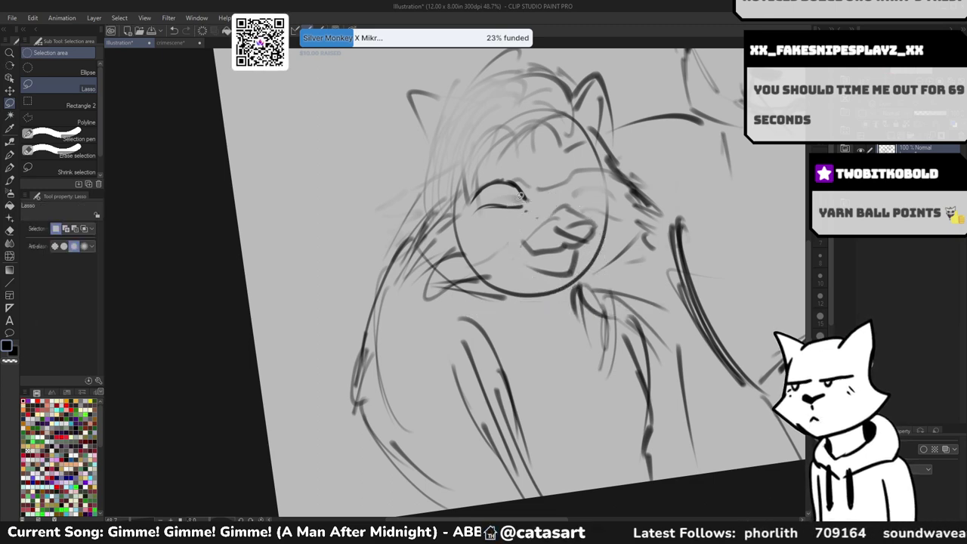
- Pencil a curved bridge line down to the cat character's nose, and add an iris curve and arched eyebrow at the outer eye
{"action": "key", "text": "p"}
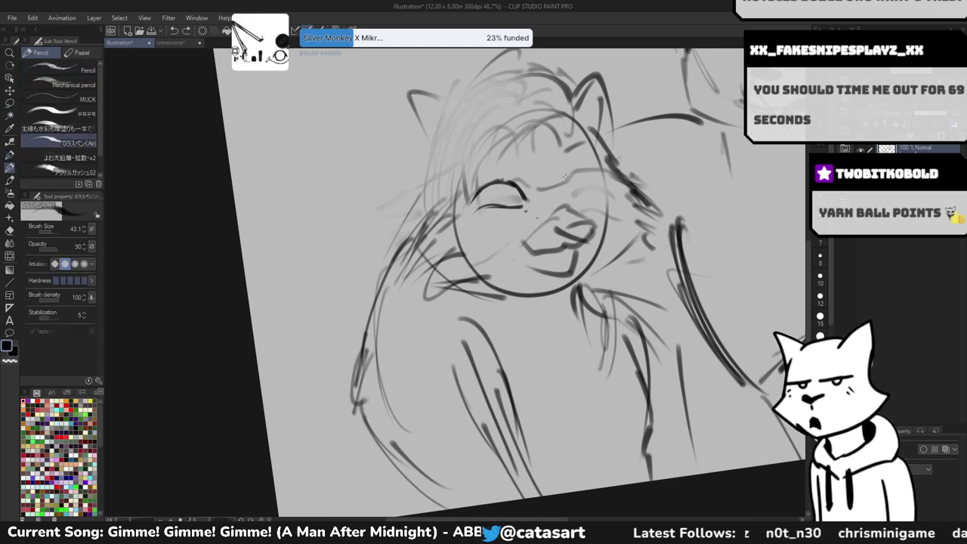
{"action": "scroll", "coordinate": [565, 175], "scroll_direction": "up", "scroll_amount": 1}
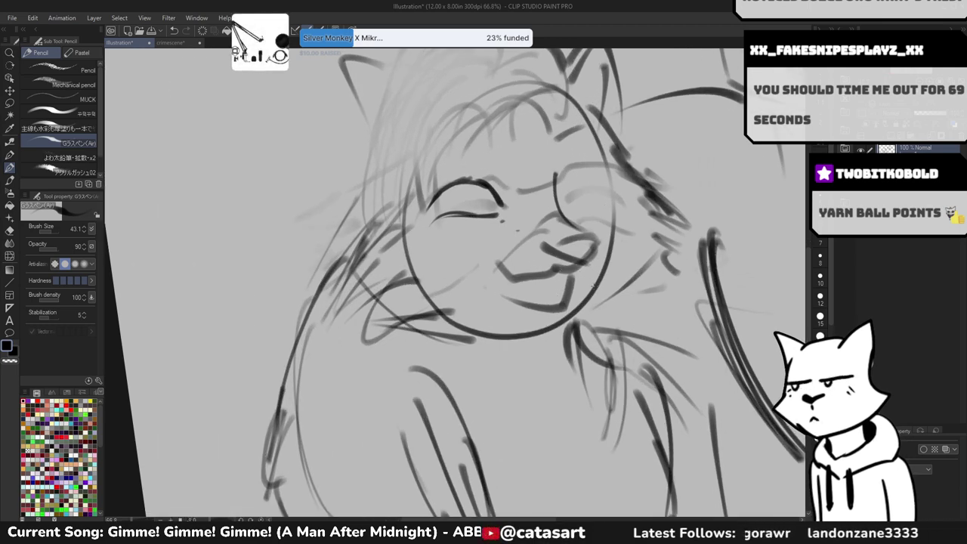
{"action": "left_click_drag", "start_coordinate": [581, 230], "coordinate": [597, 253]}
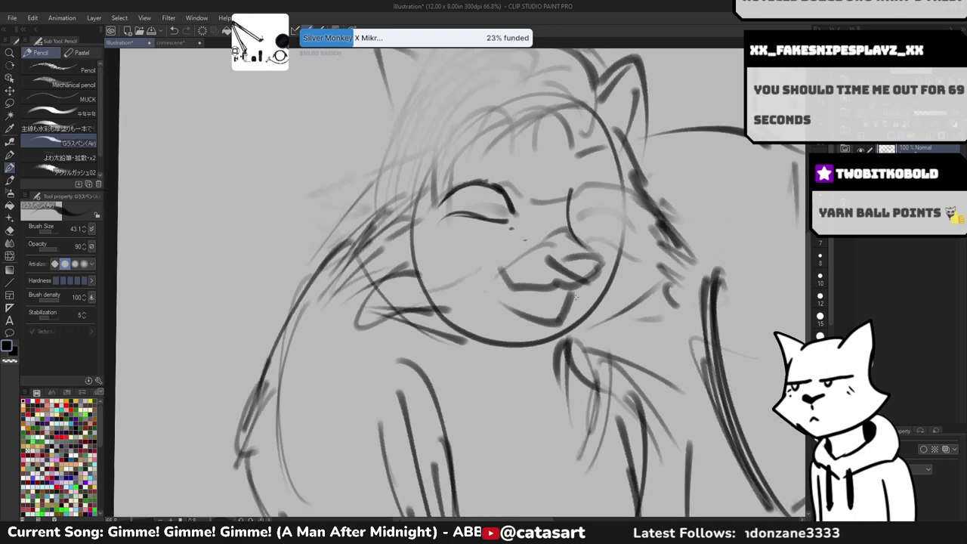
{"action": "key", "text": "h"}
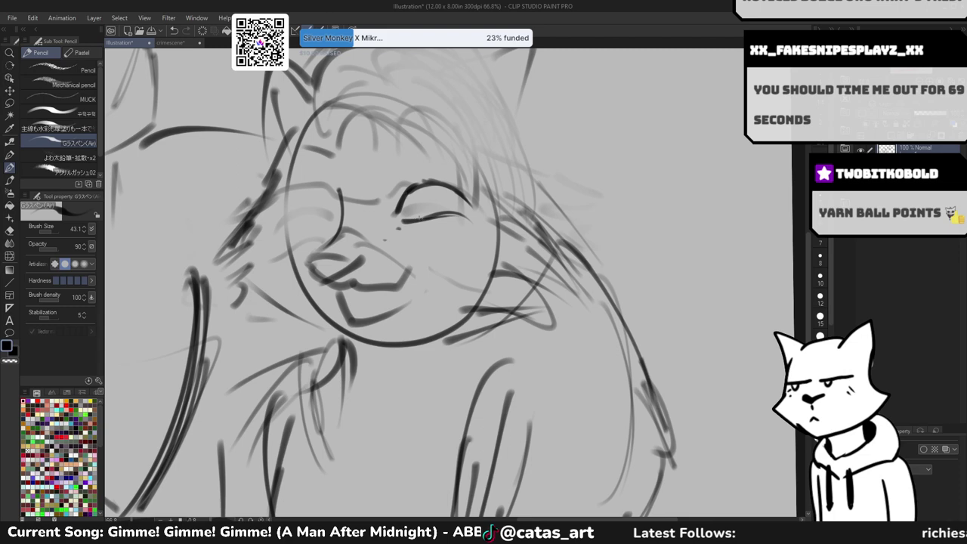
{"action": "scroll", "coordinate": [467, 197], "scroll_direction": "down", "scroll_amount": 3}
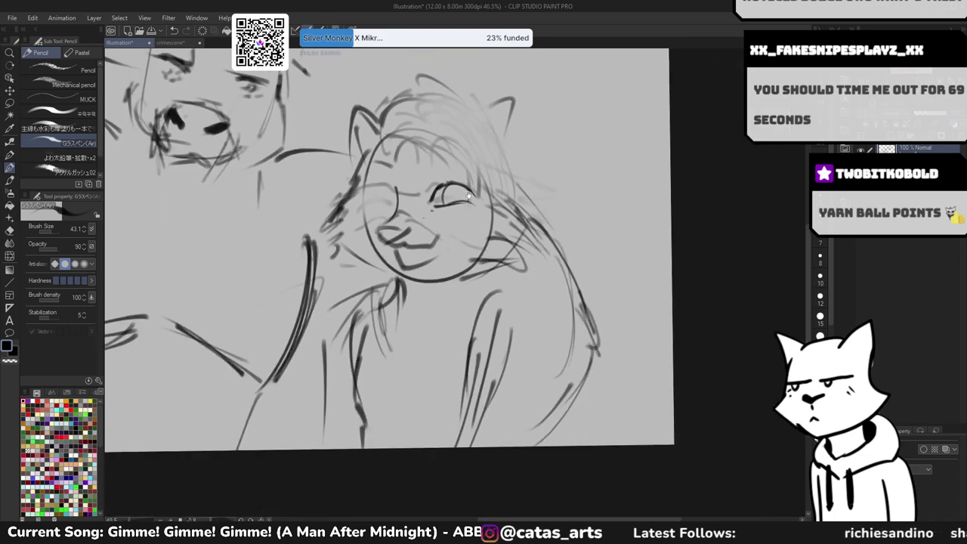
{"action": "left_click_drag", "start_coordinate": [468, 195], "coordinate": [462, 169]}
{"action": "scroll", "coordinate": [419, 182], "scroll_direction": "up", "scroll_amount": 2}
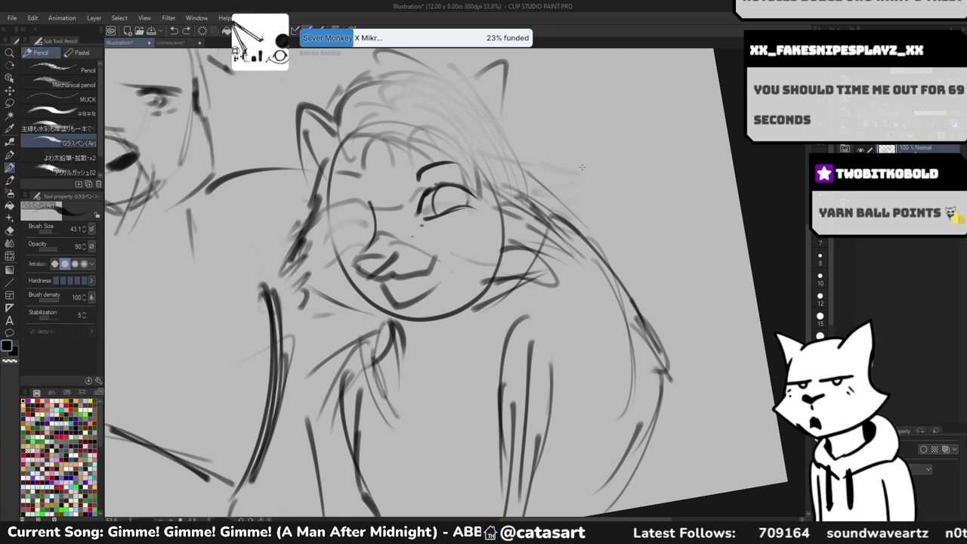
{"action": "left_click_drag", "start_coordinate": [577, 156], "coordinate": [586, 98]}
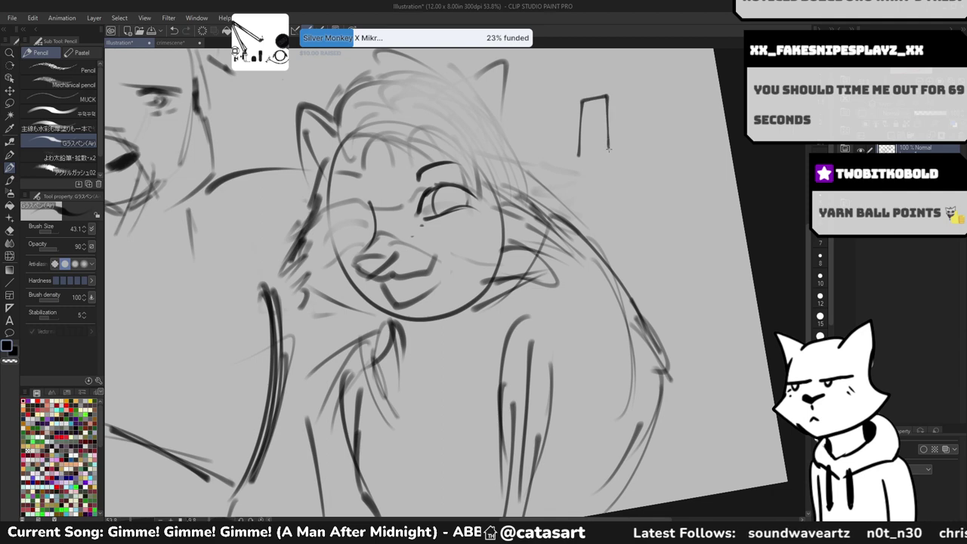
{"action": "mouse_move", "coordinate": [654, 134]}
{"action": "left_mouse_down"}
{"action": "mouse_move", "coordinate": [627, 247]}
{"action": "mouse_move", "coordinate": [627, 228]}
{"action": "mouse_move", "coordinate": [580, 211]}
{"action": "left_mouse_up"}
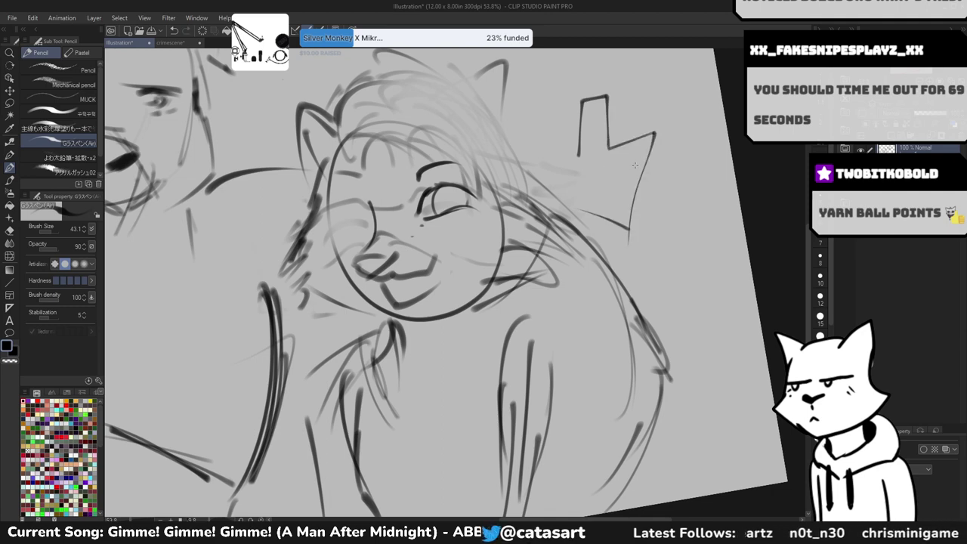
{"action": "mouse_move", "coordinate": [634, 164]}
{"action": "left_mouse_down"}
{"action": "mouse_move", "coordinate": [617, 170]}
{"action": "mouse_move", "coordinate": [619, 207]}
{"action": "left_mouse_up"}
{"action": "key", "text": "ctrl+z"}
{"action": "key", "text": "ctrl+z"}
{"action": "key", "text": "ctrl+z"}
{"action": "key", "text": "ctrl+z"}
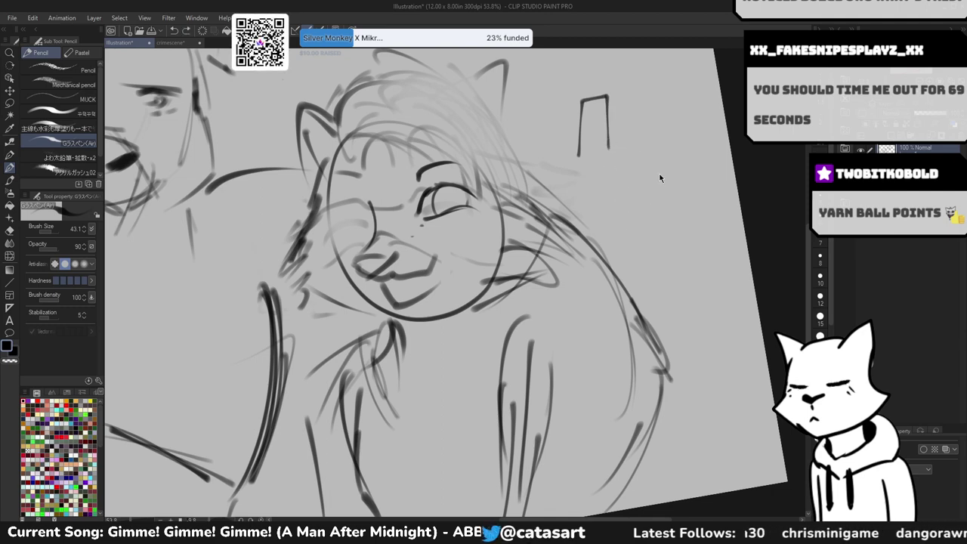
- Extend the cat character's upper lip line outward and sketch small pupil marks inside the open eye
{"action": "scroll", "coordinate": [643, 184], "scroll_direction": "down", "scroll_amount": 2}
{"action": "scroll", "coordinate": [643, 184], "scroll_direction": "down", "scroll_amount": 1}
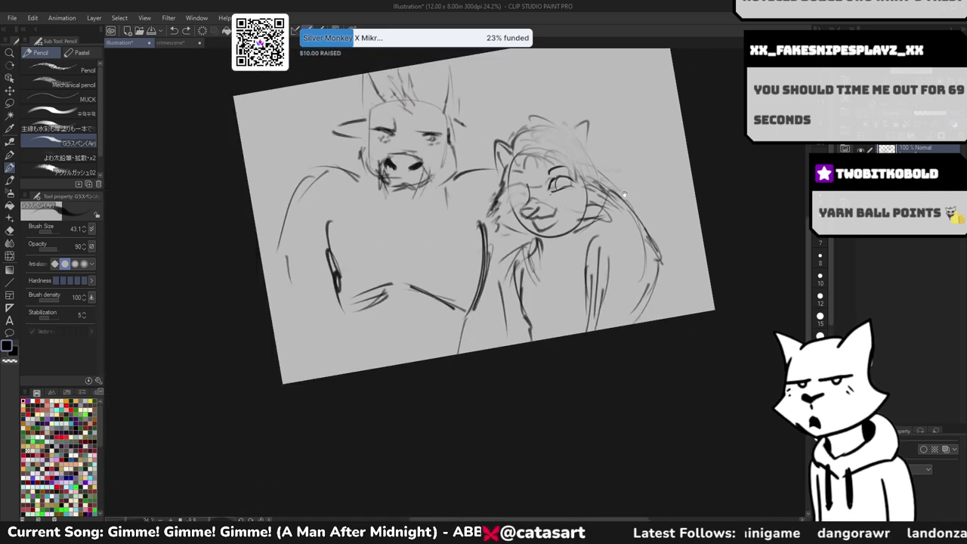
{"action": "scroll", "coordinate": [578, 151], "scroll_direction": "up", "scroll_amount": 3}
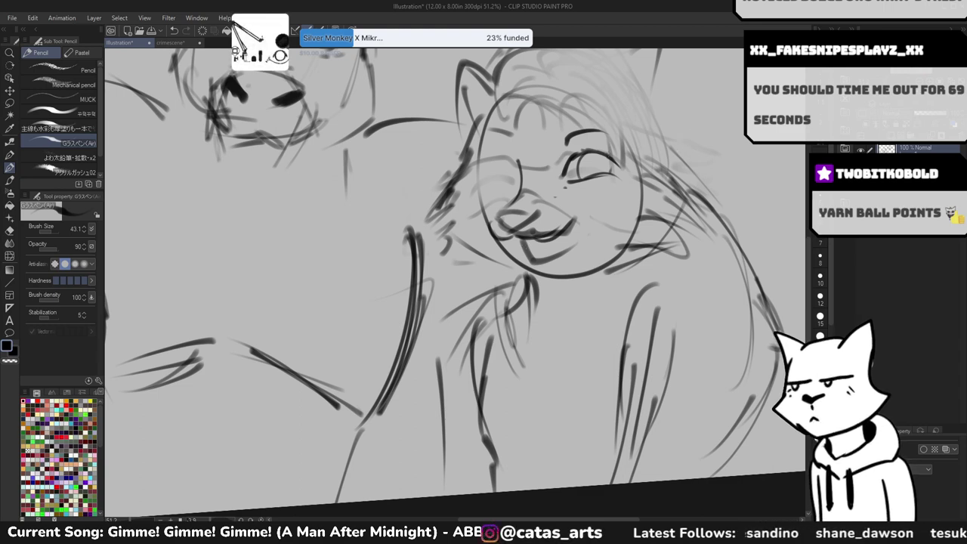
{"action": "left_click_drag", "start_coordinate": [580, 160], "coordinate": [570, 169]}
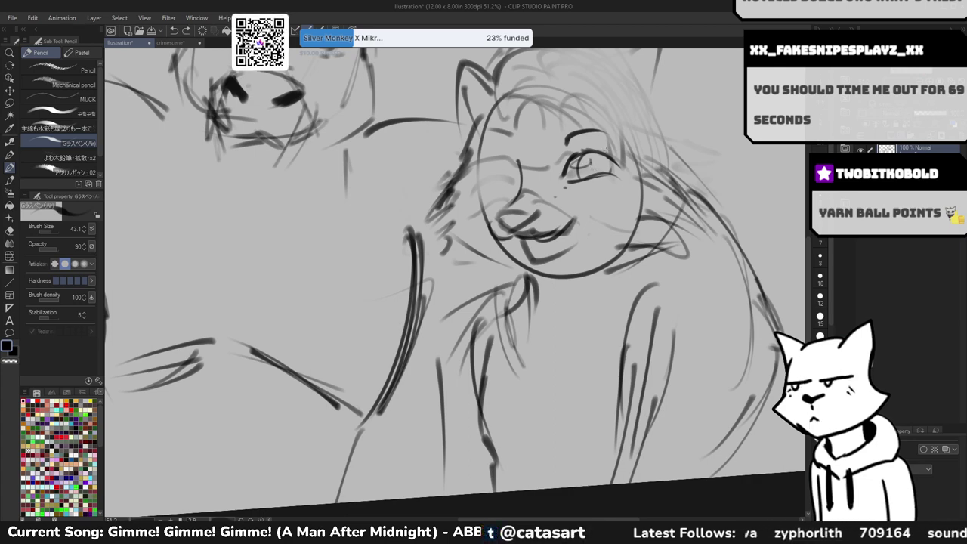
{"action": "scroll", "coordinate": [592, 184], "scroll_direction": "down", "scroll_amount": 3}
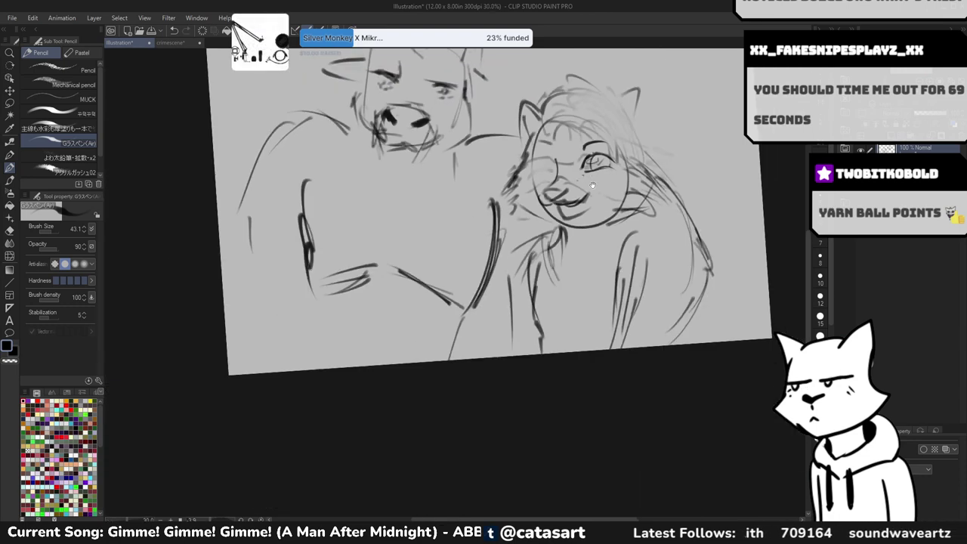
- Redraw the cat character's mouth as a wide open grin with a raised corner and a long curved lower lip
{"action": "scroll", "coordinate": [572, 205], "scroll_direction": "up", "scroll_amount": 3}
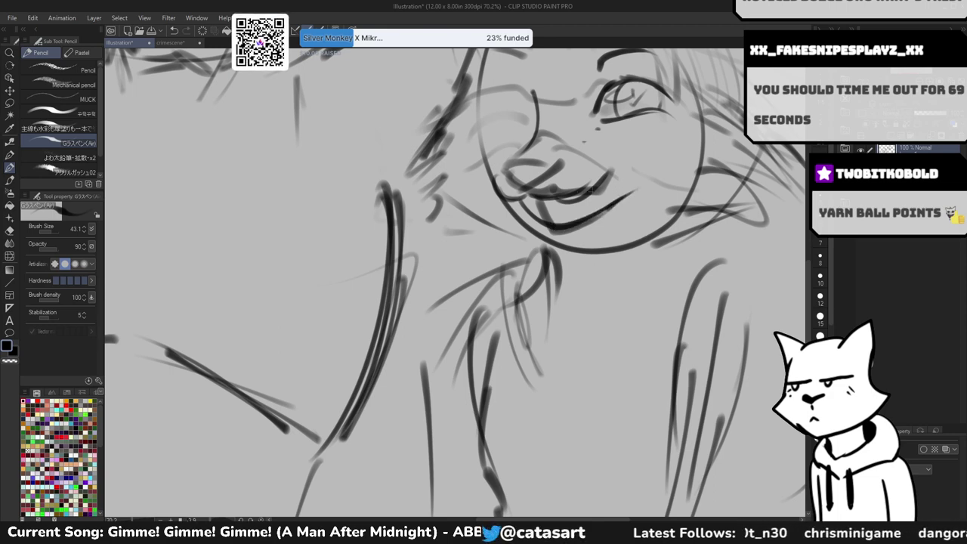
{"action": "mouse_move", "coordinate": [561, 191]}
{"action": "left_mouse_down"}
{"action": "mouse_move", "coordinate": [626, 155]}
{"action": "mouse_move", "coordinate": [614, 201]}
{"action": "left_mouse_up"}
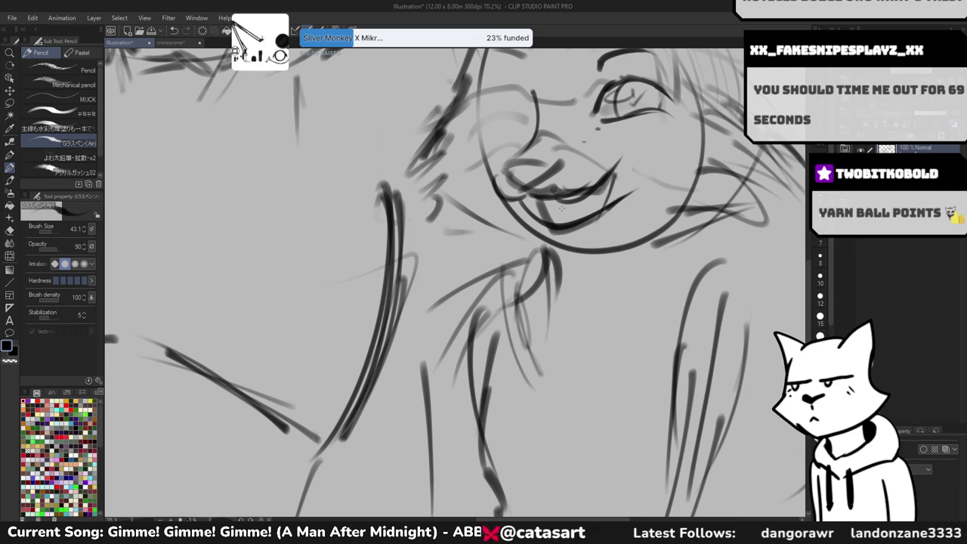
{"action": "scroll", "coordinate": [606, 156], "scroll_direction": "down", "scroll_amount": 5}
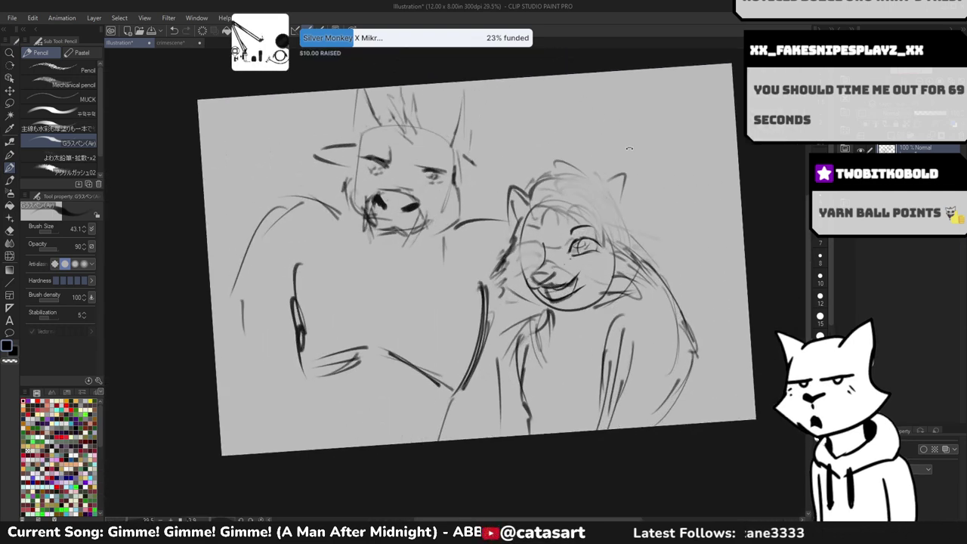
{"action": "left_click_drag", "start_coordinate": [607, 120], "coordinate": [640, 161]}
{"action": "key", "text": "h"}
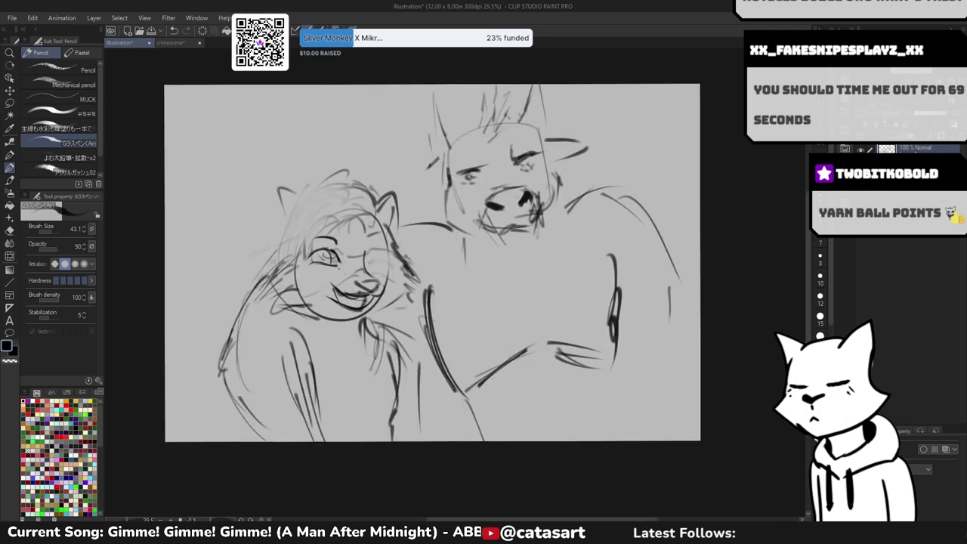
- Lasso the horned animal's head and torso, rotate them 2.2 degrees, shift them slightly down, and clear the selection
{"action": "key", "text": "m"}
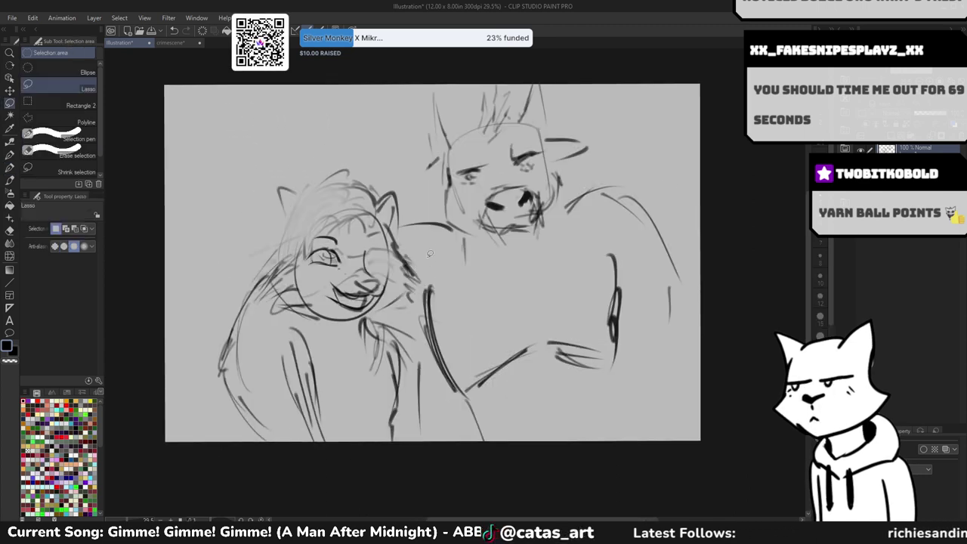
{"action": "left_click_drag", "start_coordinate": [418, 205], "coordinate": [400, 154]}
{"action": "mouse_move", "coordinate": [414, 247]}
{"action": "left_mouse_down"}
{"action": "mouse_move", "coordinate": [403, 236]}
{"action": "mouse_move", "coordinate": [409, 128]}
{"action": "mouse_move", "coordinate": [663, 91]}
{"action": "mouse_move", "coordinate": [705, 370]}
{"action": "mouse_move", "coordinate": [440, 460]}
{"action": "mouse_move", "coordinate": [415, 310]}
{"action": "mouse_move", "coordinate": [419, 253]}
{"action": "left_mouse_up"}
{"action": "key", "text": "ctrl+d"}
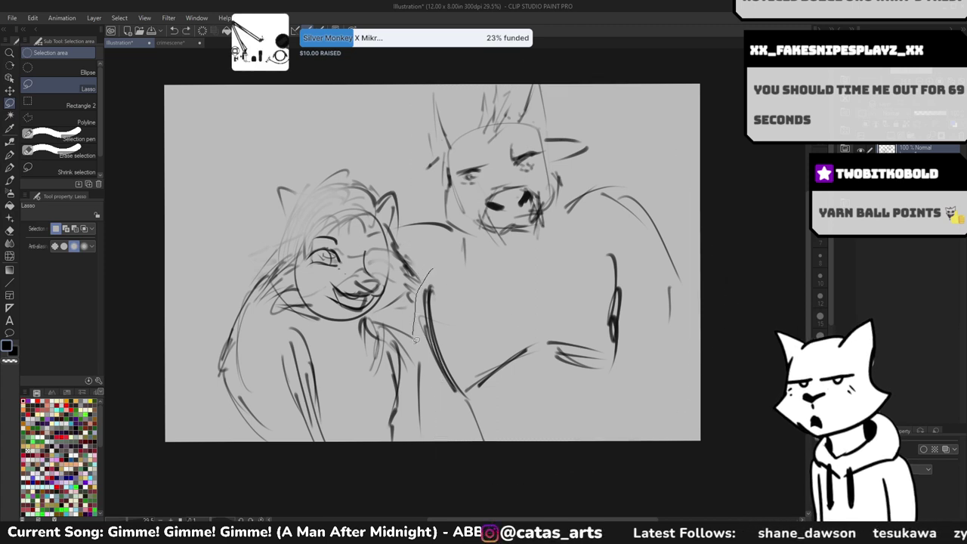
{"action": "mouse_move", "coordinate": [415, 339]}
{"action": "left_mouse_down"}
{"action": "mouse_move", "coordinate": [552, 470]}
{"action": "mouse_move", "coordinate": [681, 424]}
{"action": "mouse_move", "coordinate": [734, 324]}
{"action": "mouse_move", "coordinate": [732, 206]}
{"action": "mouse_move", "coordinate": [666, 93]}
{"action": "mouse_move", "coordinate": [572, 55]}
{"action": "mouse_move", "coordinate": [498, 58]}
{"action": "mouse_move", "coordinate": [406, 146]}
{"action": "left_mouse_up"}
{"action": "left_click_drag", "start_coordinate": [408, 217], "coordinate": [429, 269]}
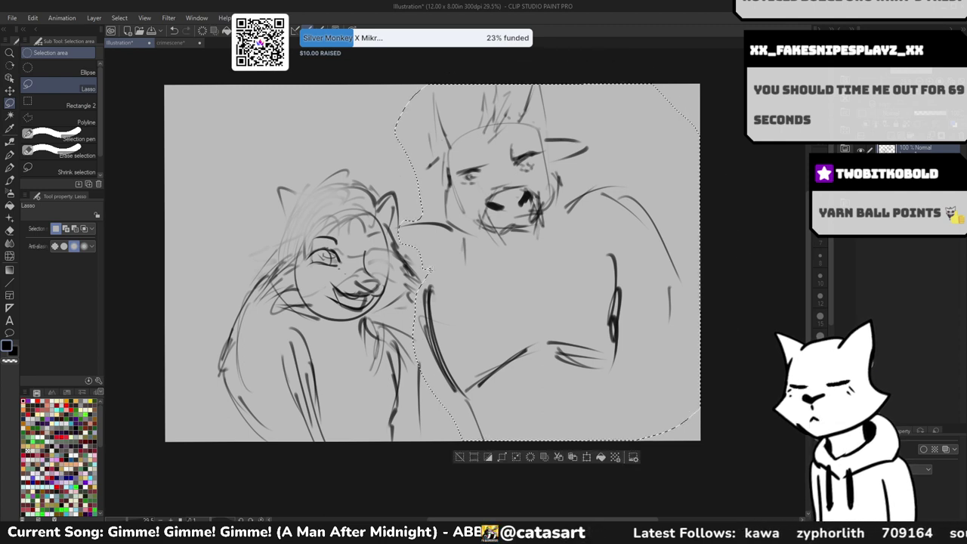
{"action": "key", "text": "ctrl+t"}
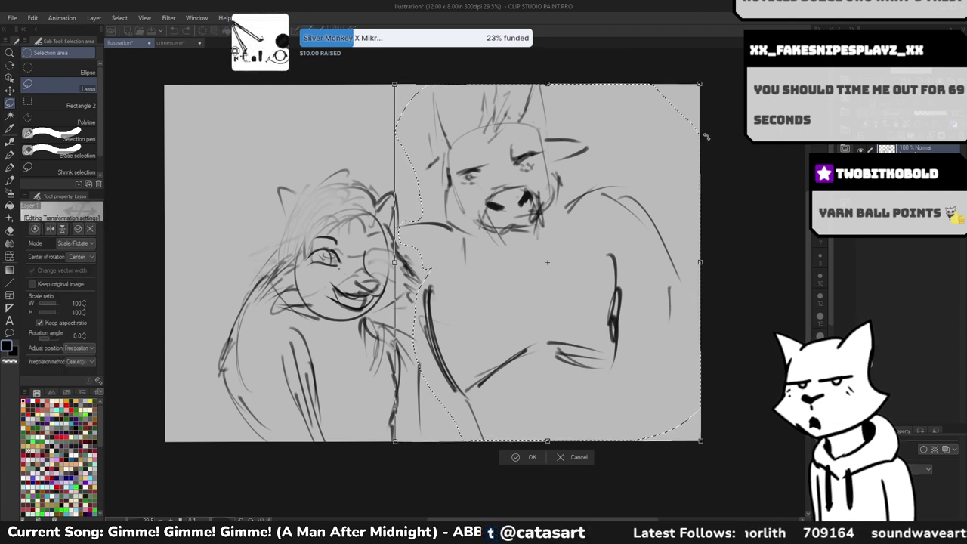
{"action": "left_click_drag", "start_coordinate": [708, 147], "coordinate": [678, 155]}
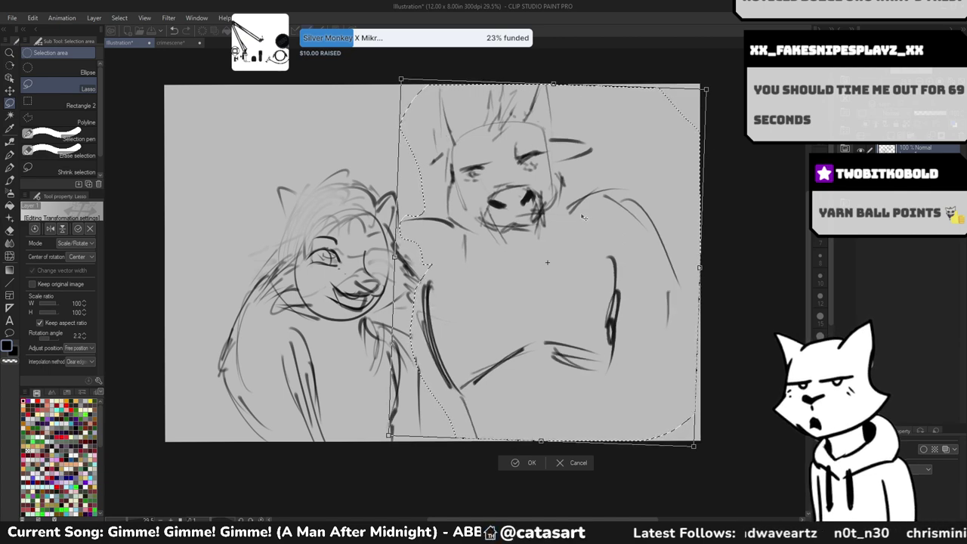
{"action": "left_click_drag", "start_coordinate": [581, 221], "coordinate": [579, 231]}
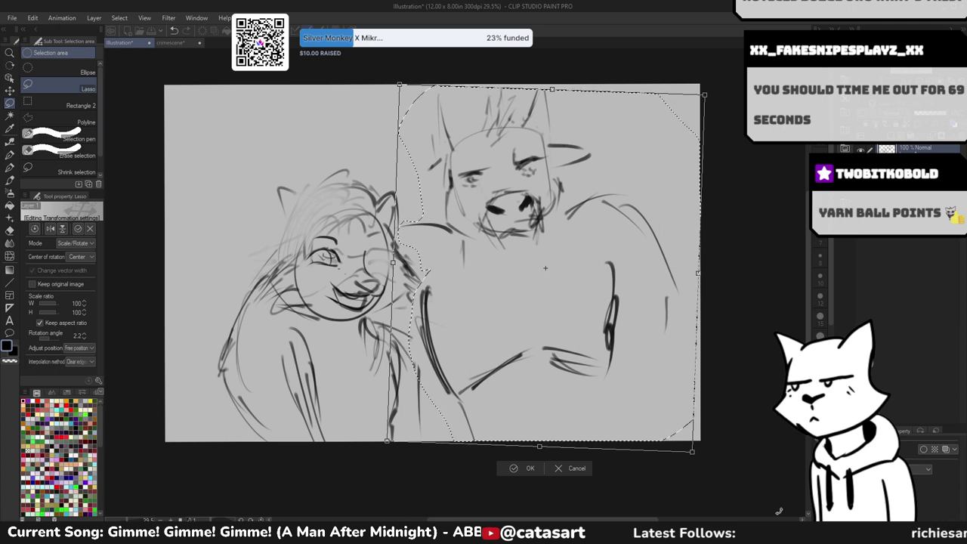
{"action": "left_click", "coordinate": [514, 469]}
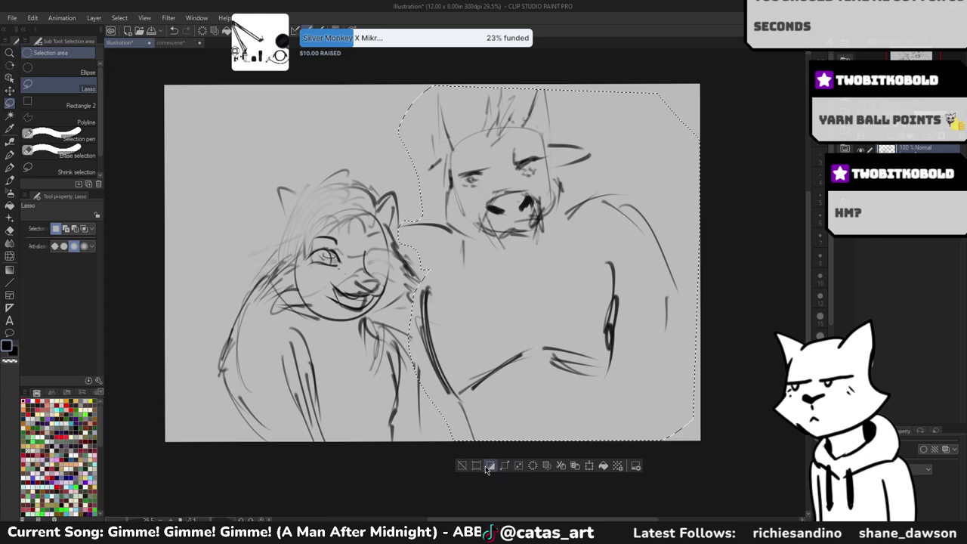
{"action": "left_click", "coordinate": [489, 466]}
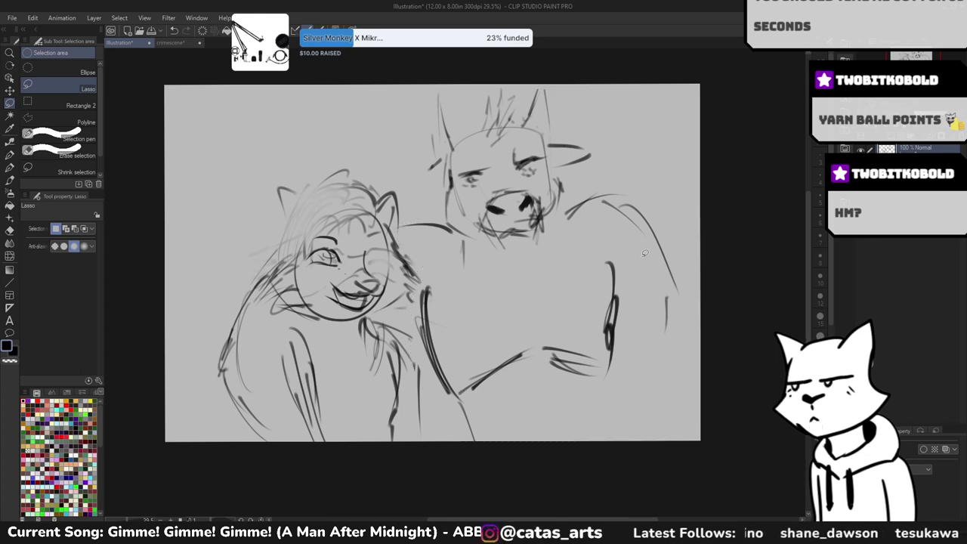
- Return to the pencil and sketch the horned animal's chest with a curve rising to the shoulder and a curved center line
{"action": "key", "text": "p"}
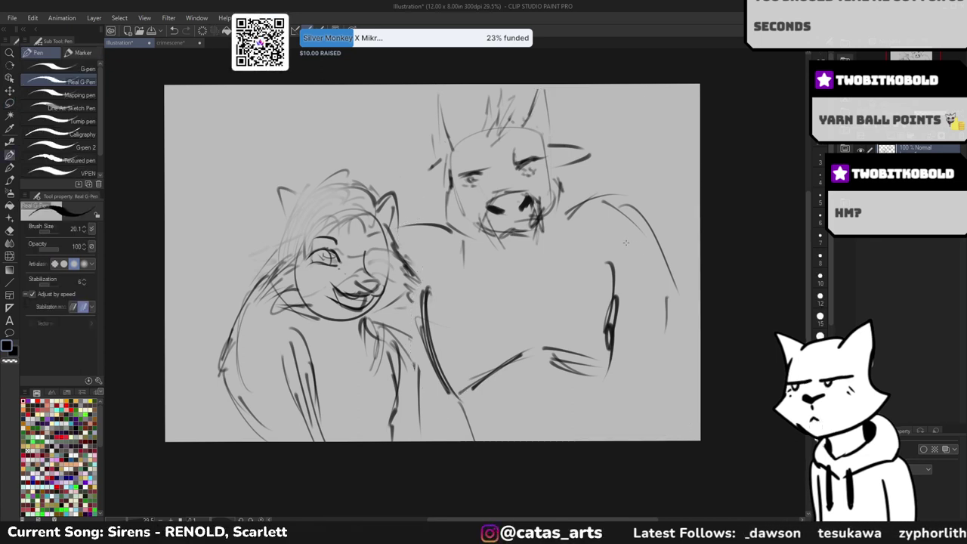
{"action": "key", "text": "p"}
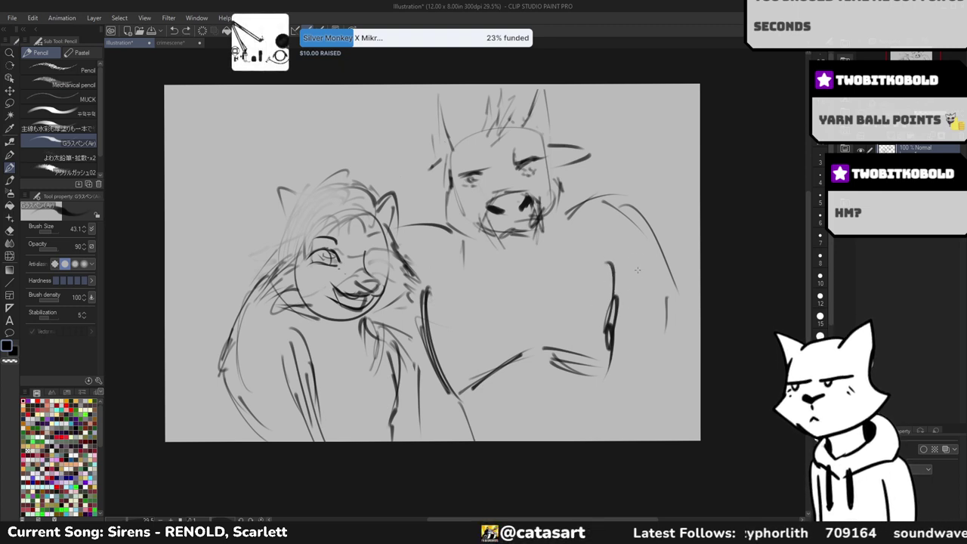
{"action": "left_click_drag", "start_coordinate": [527, 269], "coordinate": [580, 226]}
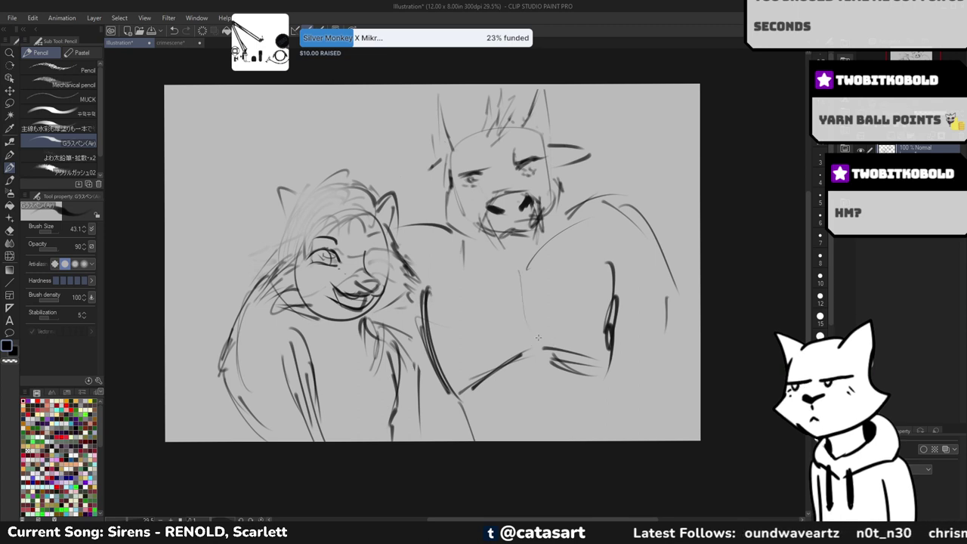
{"action": "left_click_drag", "start_coordinate": [526, 273], "coordinate": [528, 353]}
{"action": "key", "text": "ctrl+z"}
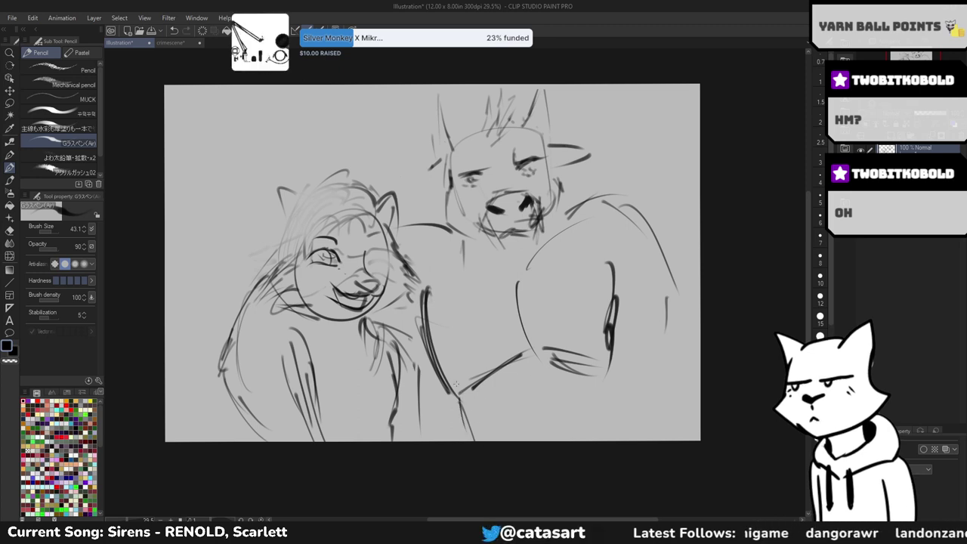
- Replace the horned animal's thick torso edge beside the cat character with one curved line, and add strokes to the opposite shoulder and arm
{"action": "key", "text": "e"}
{"action": "left_click_drag", "start_coordinate": [421, 290], "coordinate": [439, 369]}
{"action": "key", "text": "p"}
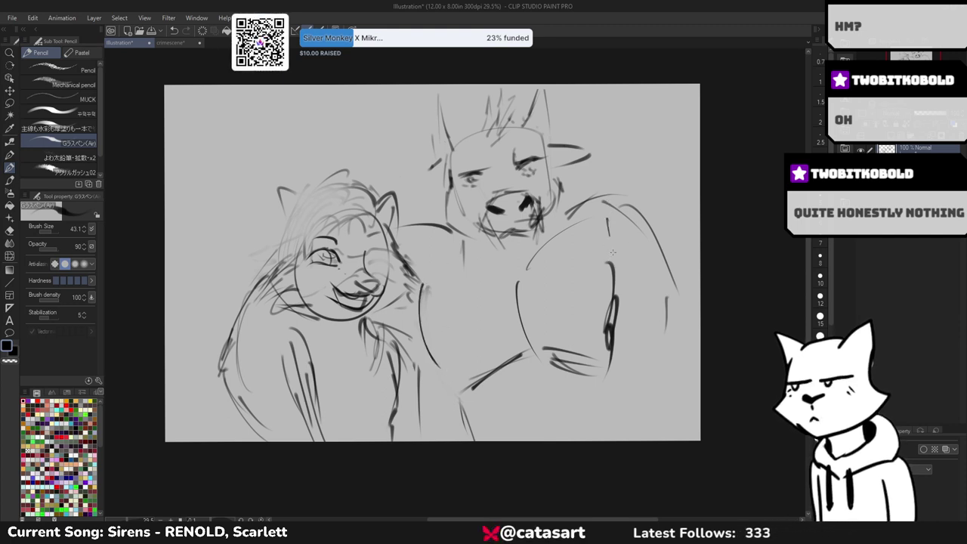
{"action": "left_click_drag", "start_coordinate": [554, 229], "coordinate": [617, 183]}
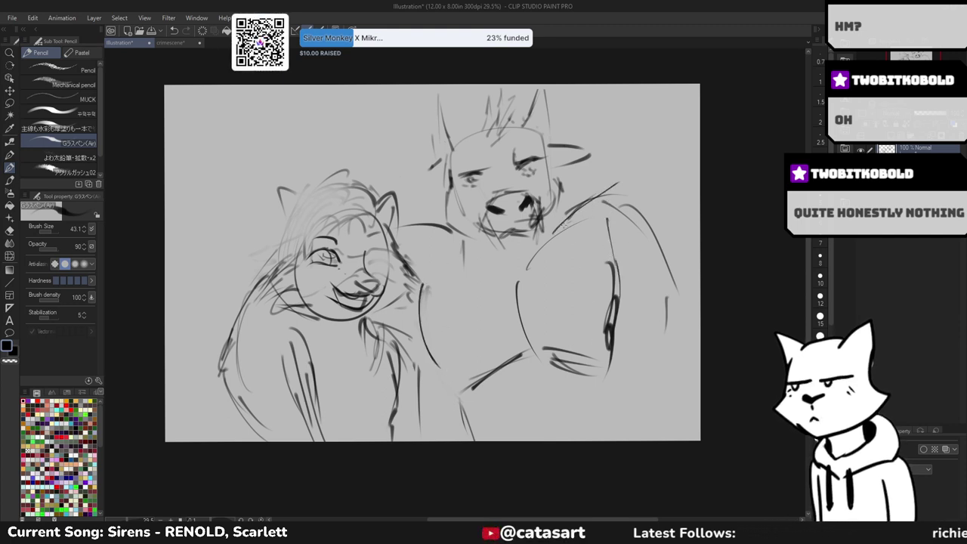
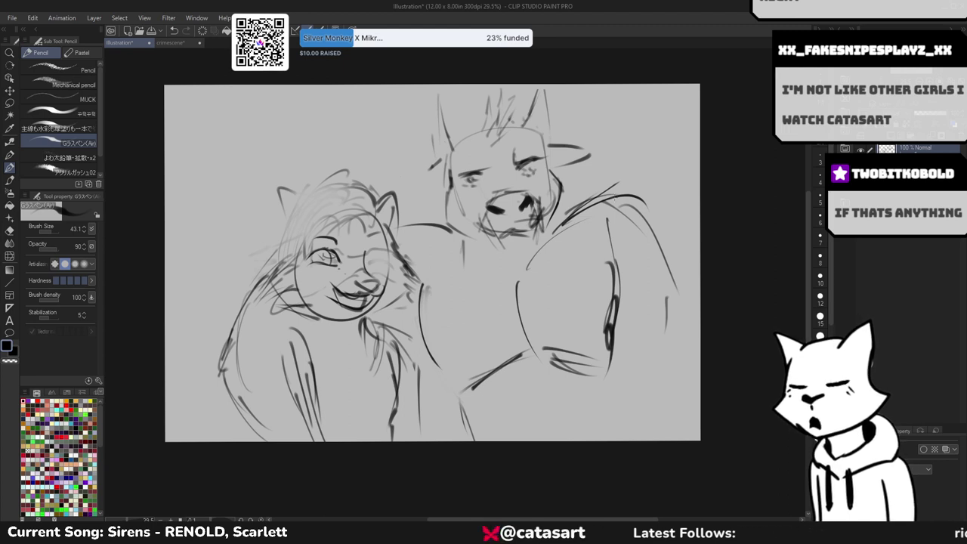
- Darken the center line of the horned animal's chest and join the chest edge beside the cat to its underside in one curve
{"action": "left_click_drag", "start_coordinate": [519, 272], "coordinate": [533, 333]}
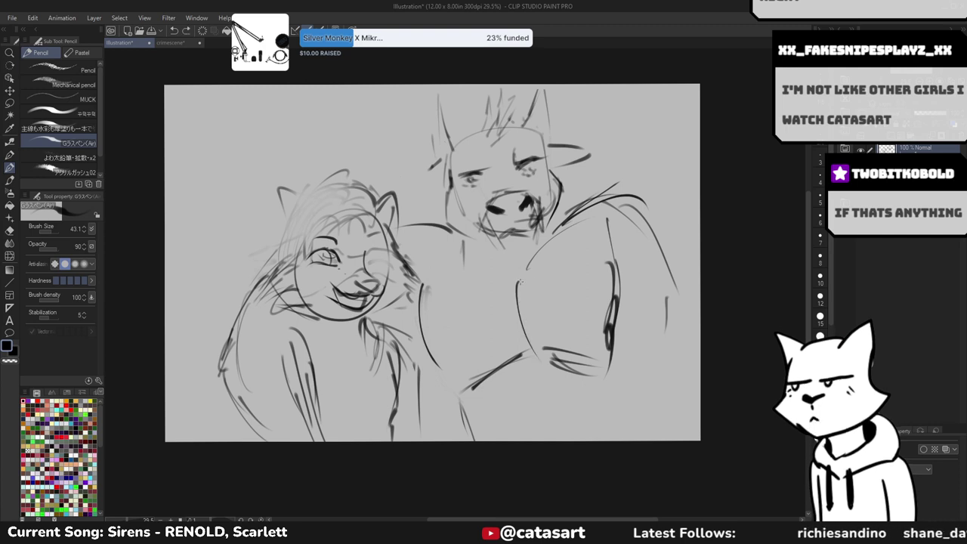
{"action": "left_click_drag", "start_coordinate": [519, 282], "coordinate": [546, 342]}
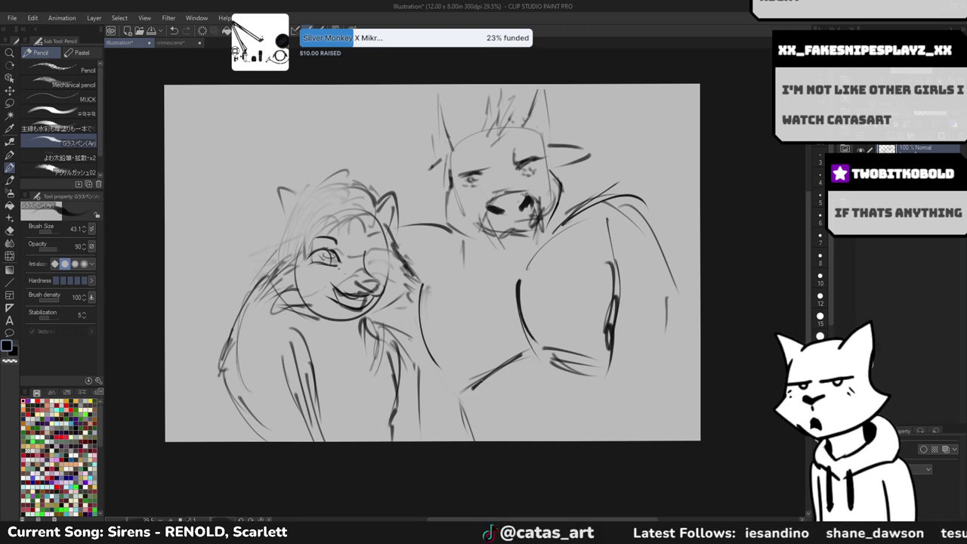
{"action": "left_click_drag", "start_coordinate": [420, 296], "coordinate": [487, 376]}
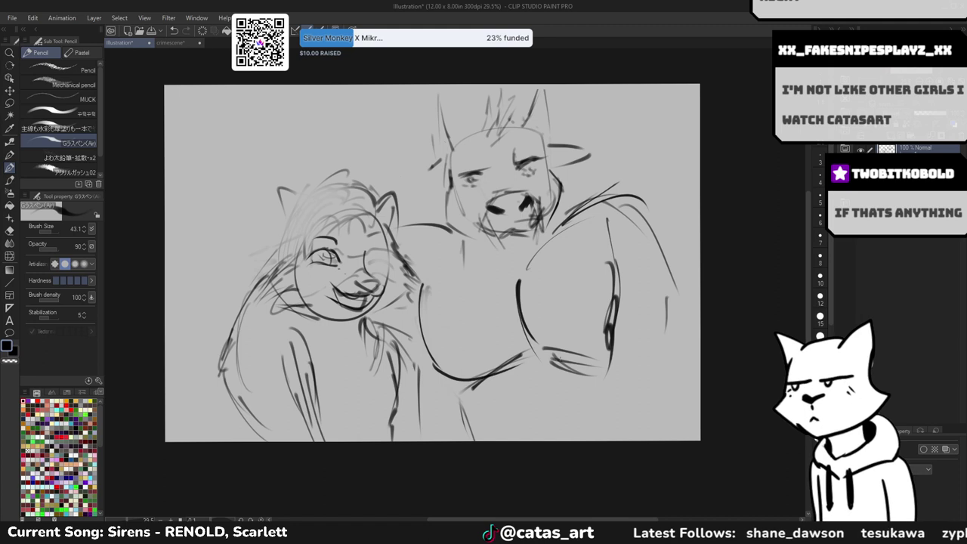
- Erase the thick far edge of the horned animal's chest and redraw it as a wider curve meeting the underside
{"action": "key", "text": "e"}
{"action": "left_click_drag", "start_coordinate": [614, 226], "coordinate": [608, 355]}
{"action": "key", "text": "p"}
{"action": "left_click_drag", "start_coordinate": [615, 238], "coordinate": [627, 346]}
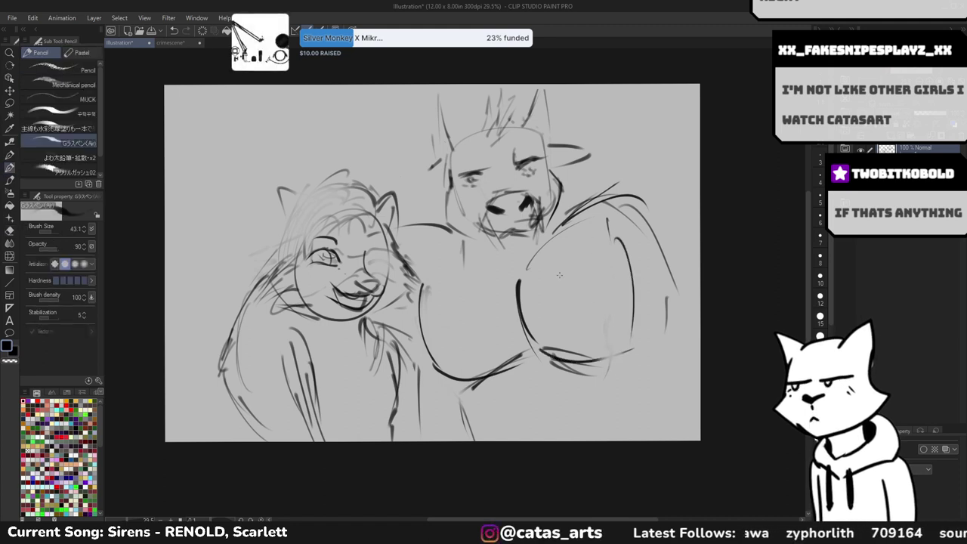
- Erase the horned animal's chest center line, and add strokes to its waist and to the cat character's inner arm
{"action": "key", "text": "e"}
{"action": "mouse_move", "coordinate": [520, 273]}
{"action": "left_mouse_down"}
{"action": "mouse_move", "coordinate": [524, 332]}
{"action": "mouse_move", "coordinate": [527, 323]}
{"action": "left_mouse_up"}
{"action": "key", "text": "p"}
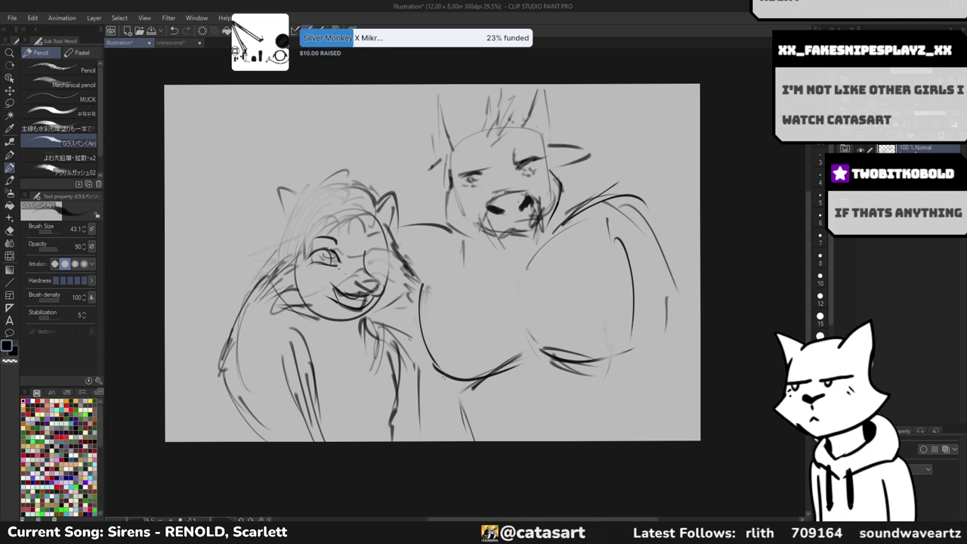
{"action": "left_click_drag", "start_coordinate": [525, 374], "coordinate": [515, 370]}
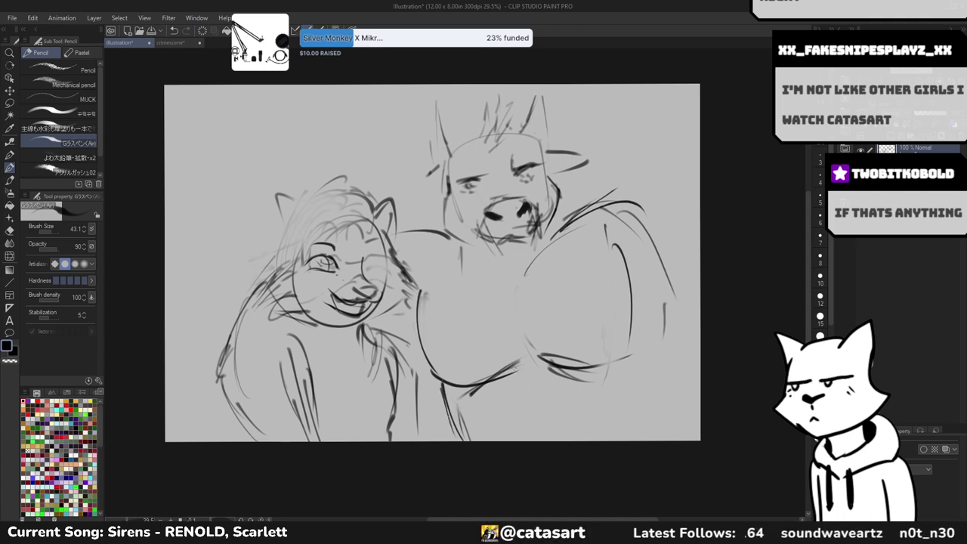
{"action": "left_click_drag", "start_coordinate": [392, 419], "coordinate": [387, 427]}
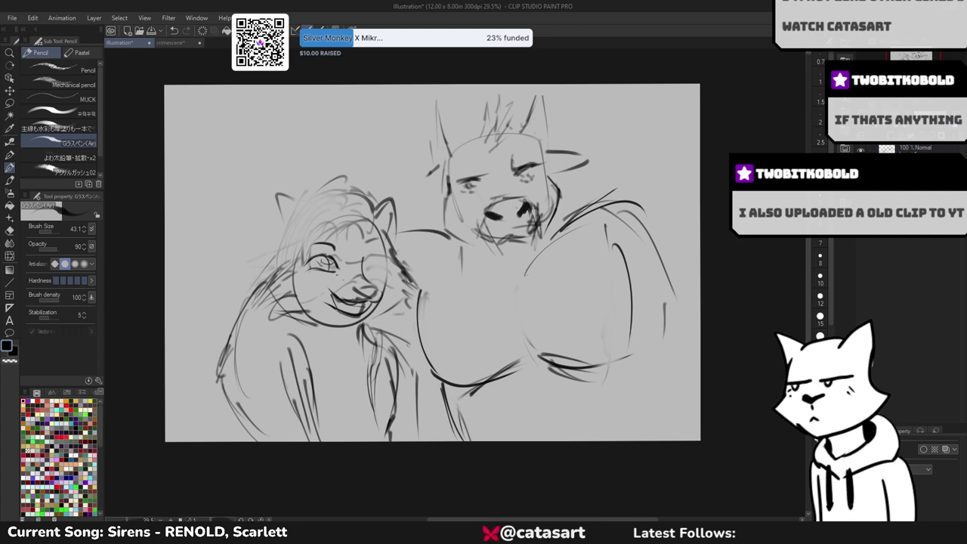
{"action": "left_click_drag", "start_coordinate": [350, 342], "coordinate": [394, 314]}
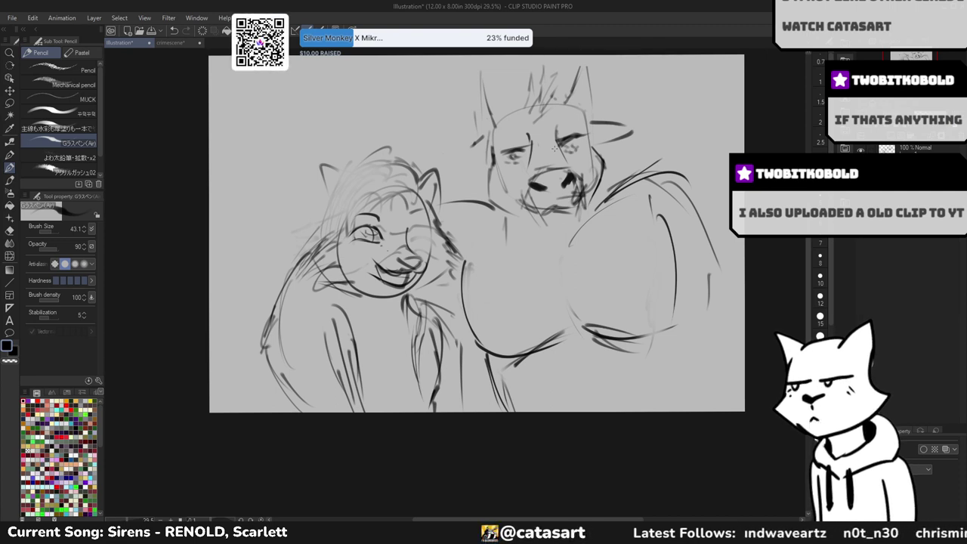
{"action": "left_click_drag", "start_coordinate": [700, 71], "coordinate": [707, 78]}
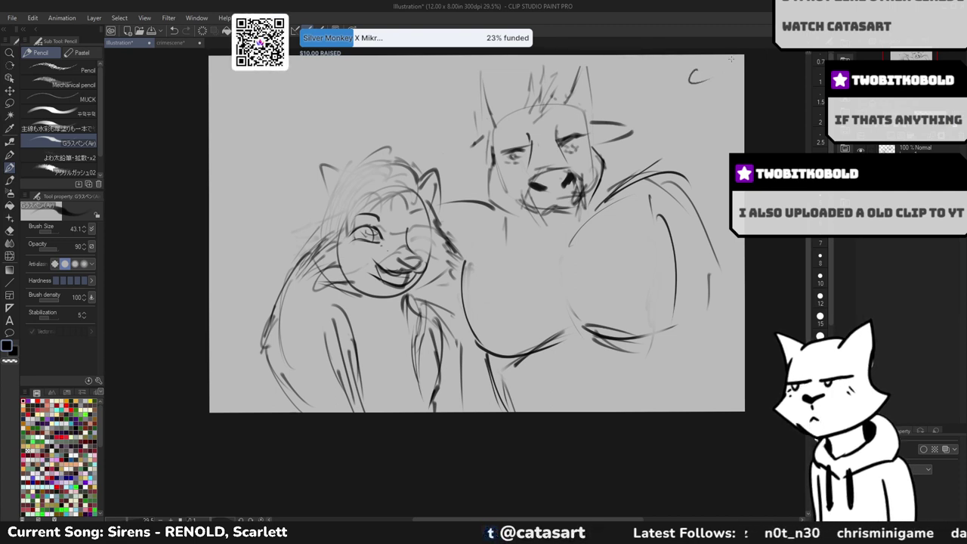
{"action": "key", "text": "ctrl+z"}
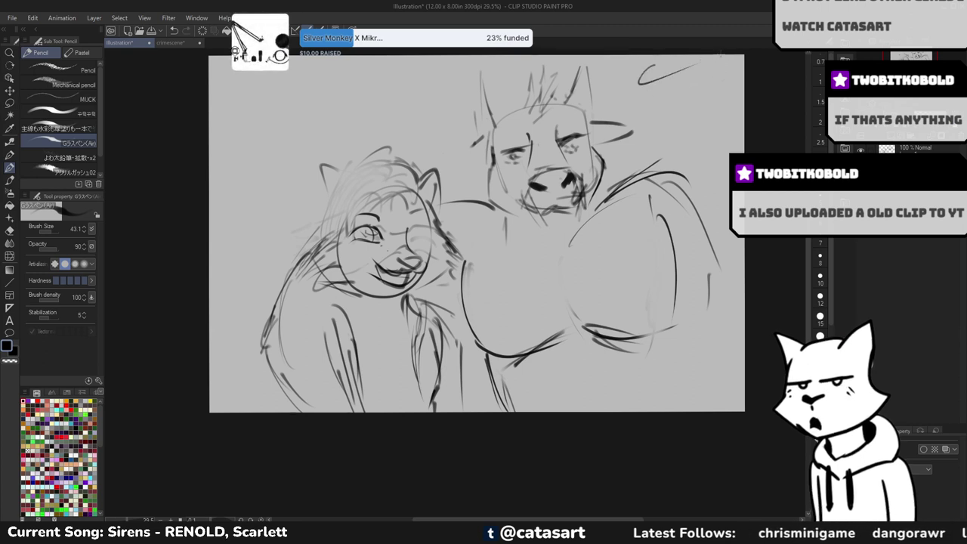
{"action": "mouse_move", "coordinate": [638, 83]}
{"action": "left_mouse_down"}
{"action": "mouse_move", "coordinate": [693, 68]}
{"action": "mouse_move", "coordinate": [638, 101]}
{"action": "left_mouse_up"}
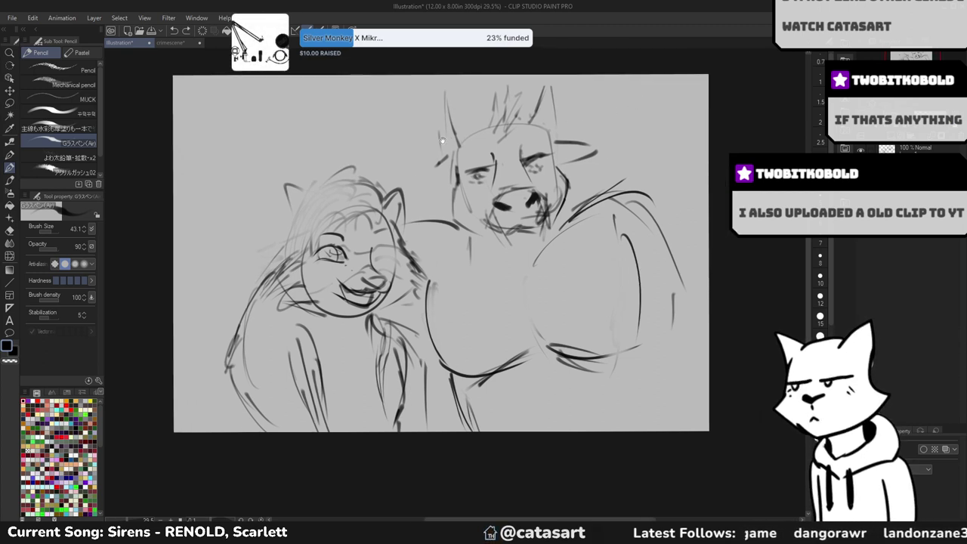
{"action": "left_click_drag", "start_coordinate": [438, 134], "coordinate": [531, 105]}
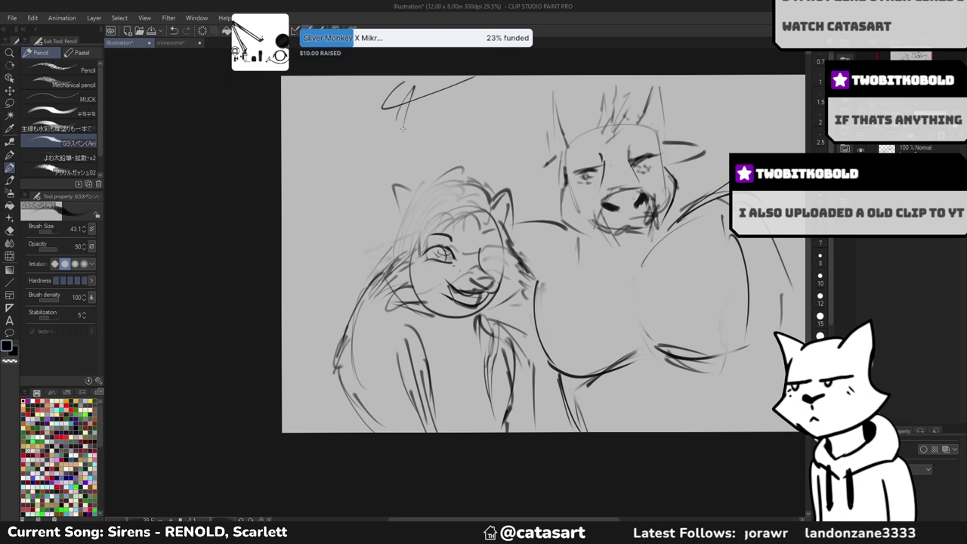
{"action": "key", "text": "ctrl+z"}
{"action": "key", "text": "ctrl+z"}
{"action": "left_click_drag", "start_coordinate": [411, 170], "coordinate": [389, 95]}
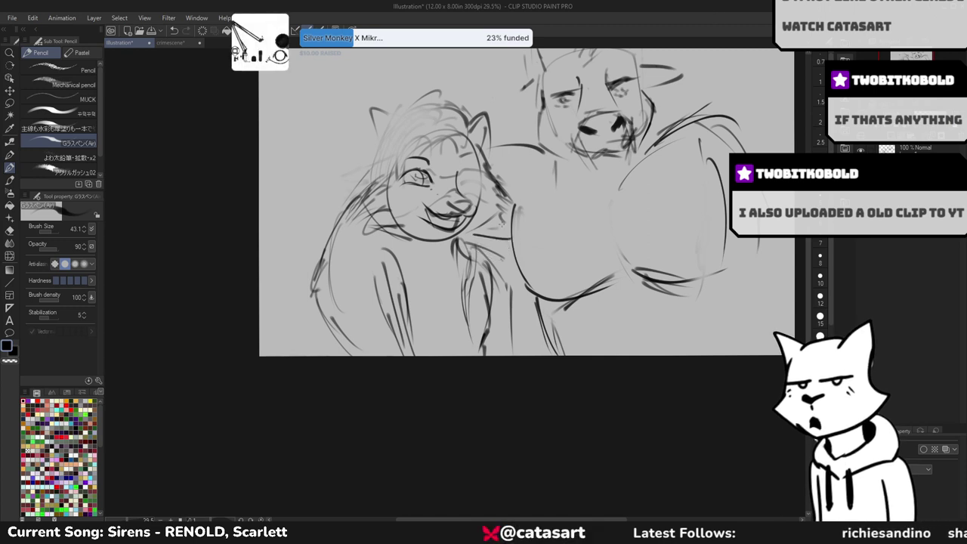
{"action": "left_click_drag", "start_coordinate": [435, 216], "coordinate": [392, 267]}
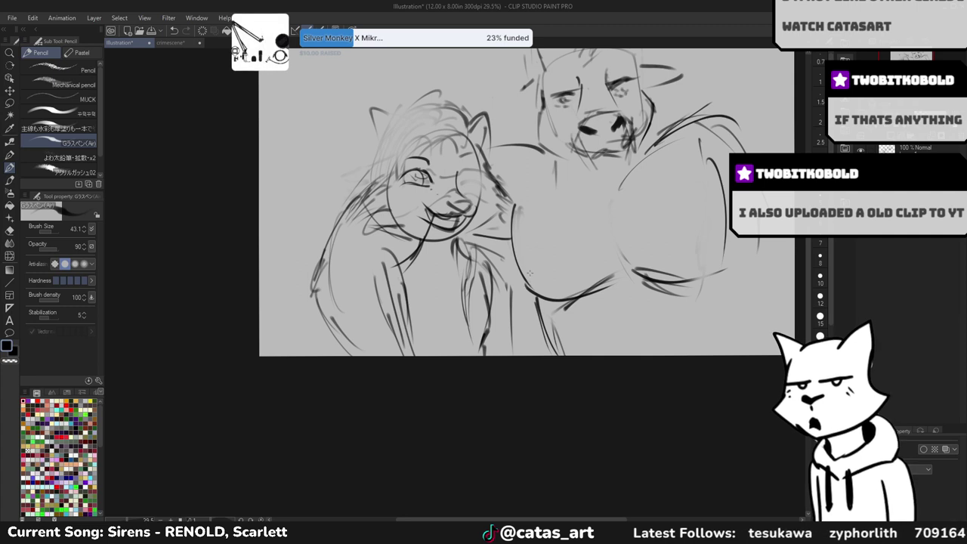
- Lasso the whole cat character, move it slightly toward the horned animal, scale it down slightly, and apply the transformation
{"action": "key", "text": "m"}
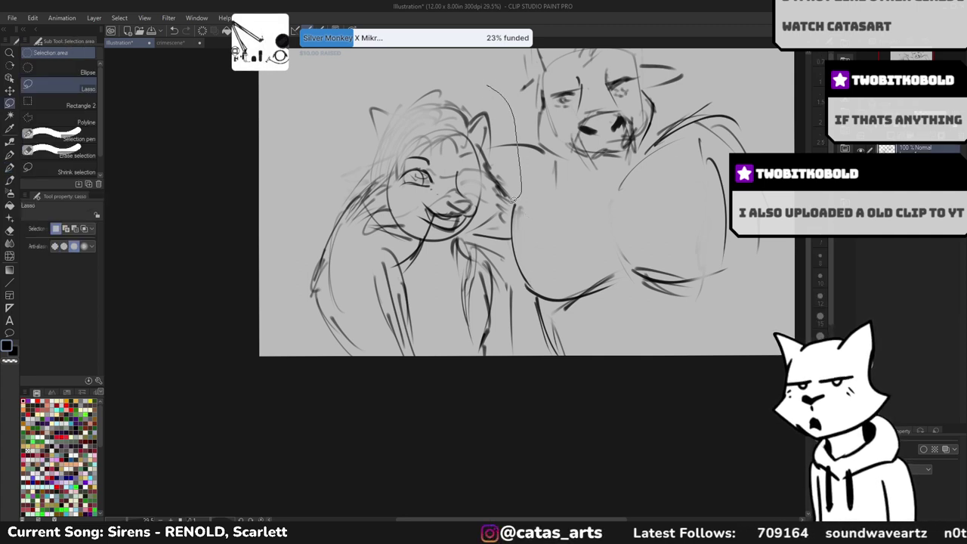
{"action": "mouse_move", "coordinate": [514, 198]}
{"action": "left_mouse_down"}
{"action": "mouse_move", "coordinate": [530, 372]}
{"action": "mouse_move", "coordinate": [410, 400]}
{"action": "mouse_move", "coordinate": [417, 364]}
{"action": "left_mouse_up"}
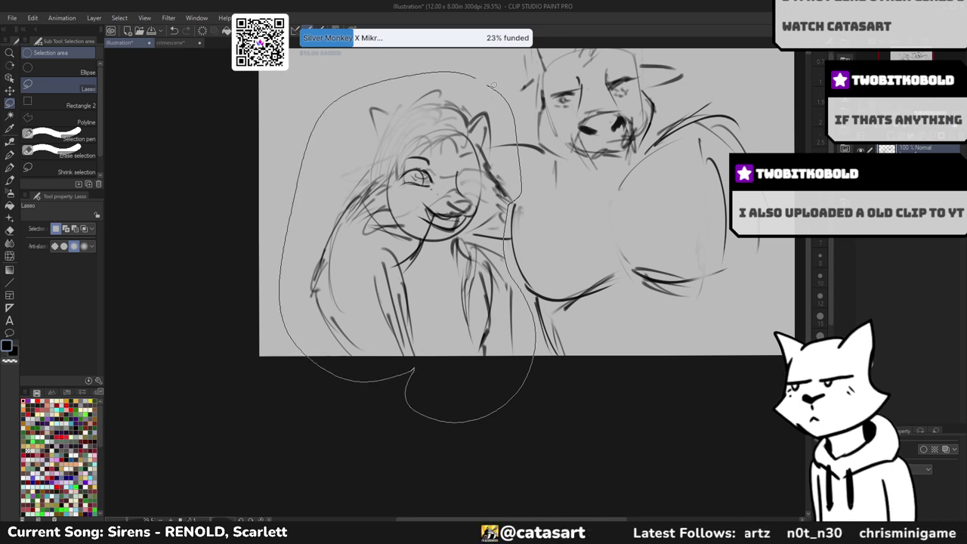
{"action": "left_click_drag", "start_coordinate": [492, 86], "coordinate": [492, 86]}
{"action": "key", "text": "ctrl+t"}
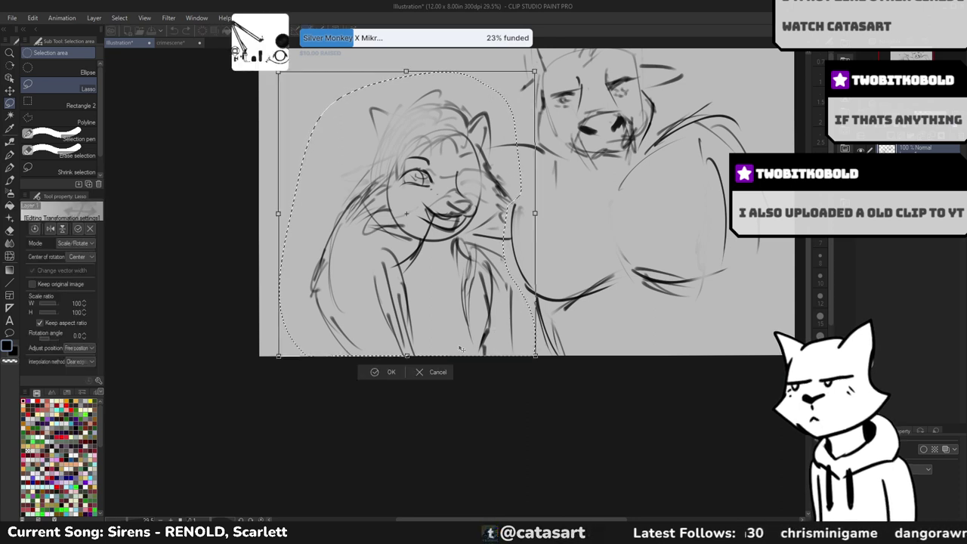
{"action": "mouse_move", "coordinate": [500, 297]}
{"action": "left_mouse_down"}
{"action": "mouse_move", "coordinate": [479, 333]}
{"action": "mouse_move", "coordinate": [491, 356]}
{"action": "left_mouse_up"}
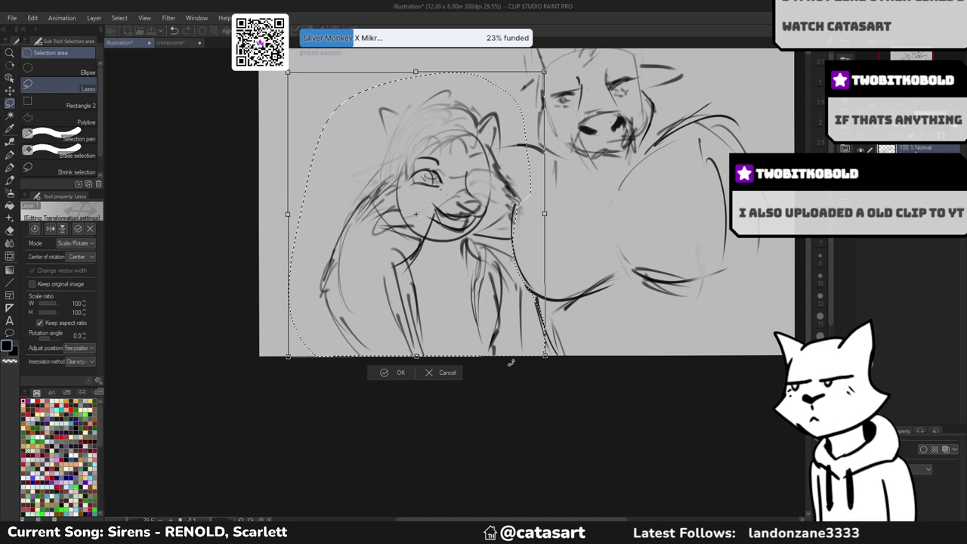
{"action": "left_click_drag", "start_coordinate": [510, 362], "coordinate": [475, 382]}
{"action": "left_click_drag", "start_coordinate": [683, 113], "coordinate": [706, 107]}
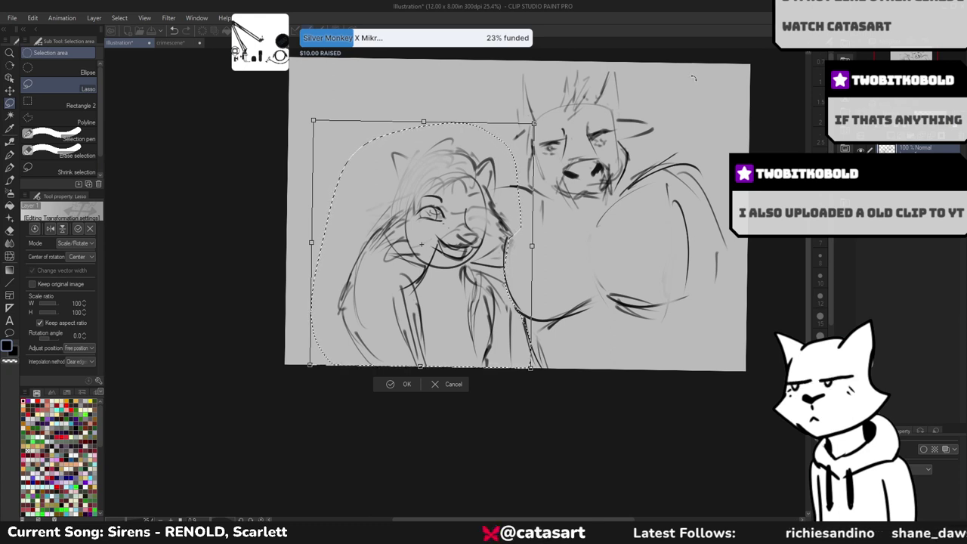
{"action": "left_click_drag", "start_coordinate": [531, 245], "coordinate": [528, 245]}
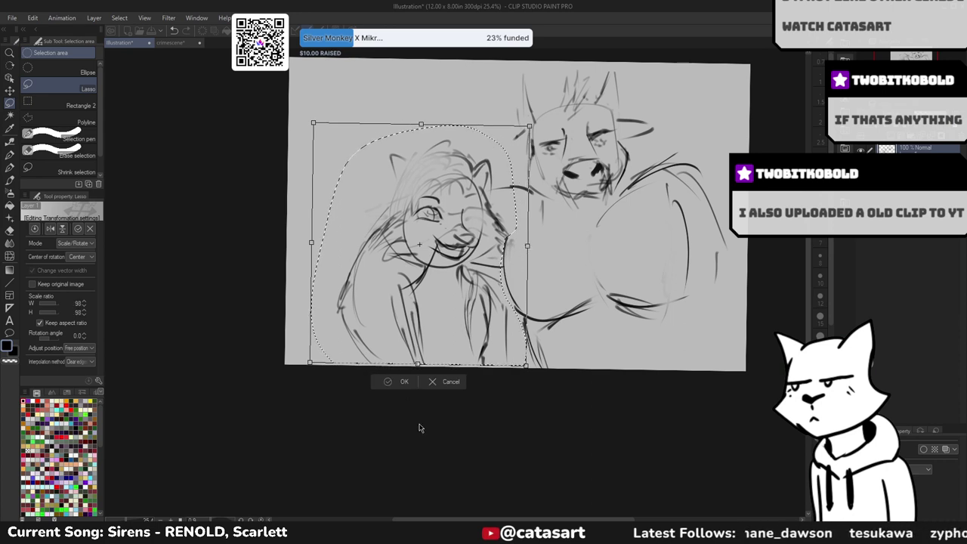
{"action": "key", "text": "Return"}
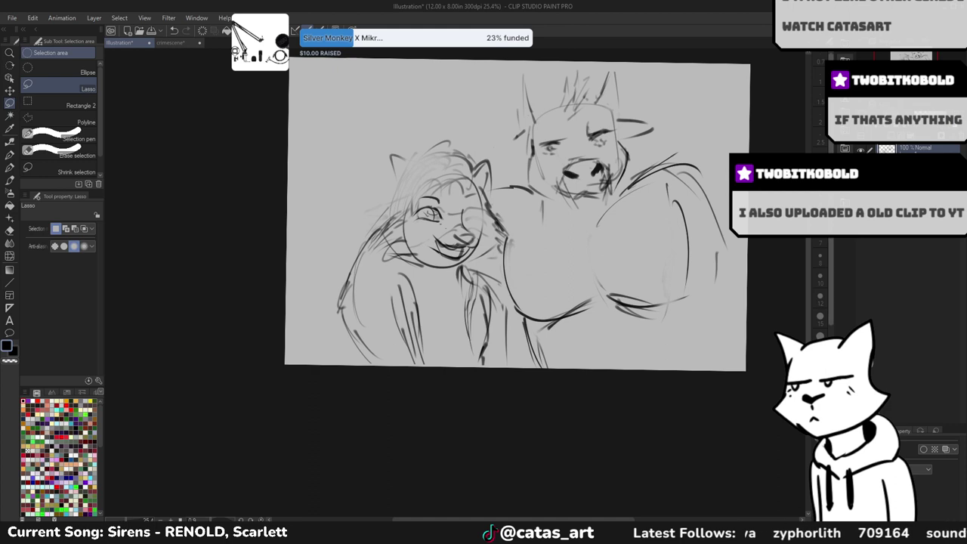
- Return to the pencil, strengthen the cat character's outer arm line, and add a short curve across its lower torso
{"action": "key", "text": "p"}
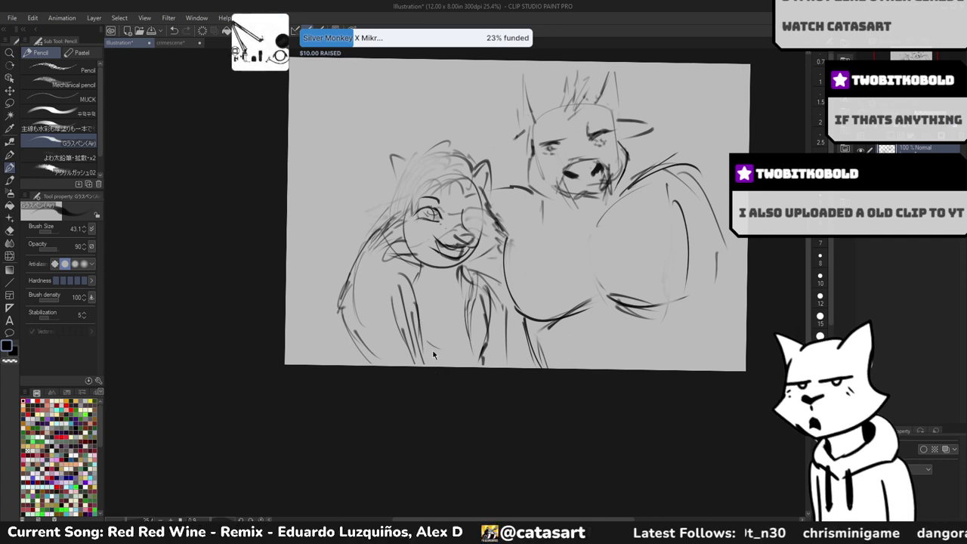
{"action": "left_click_drag", "start_coordinate": [428, 350], "coordinate": [452, 355]}
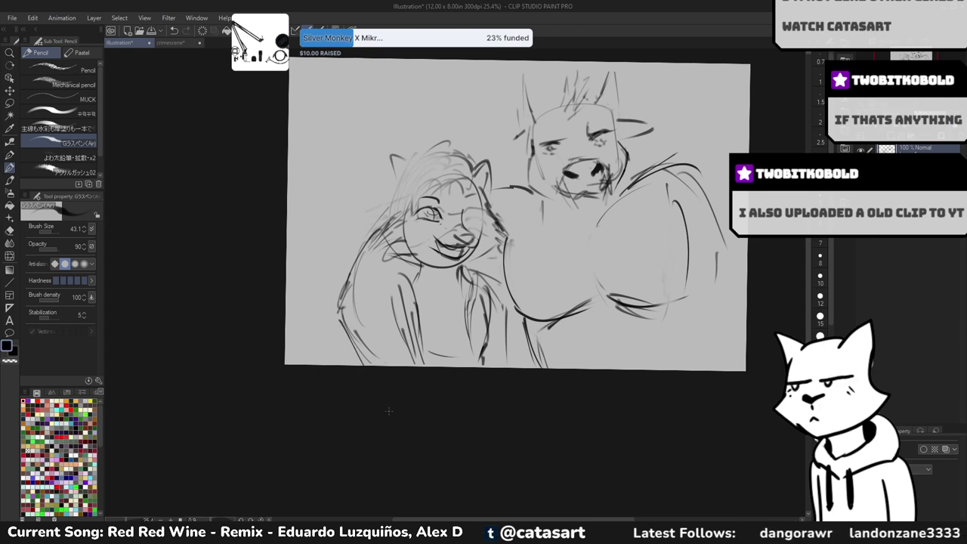
{"action": "left_click_drag", "start_coordinate": [388, 411], "coordinate": [334, 453]}
- Lighten and redraw the horned animal's far shoulder and outer chest lines, and add a line for that side of its waist
{"action": "left_click_drag", "start_coordinate": [626, 227], "coordinate": [612, 238]}
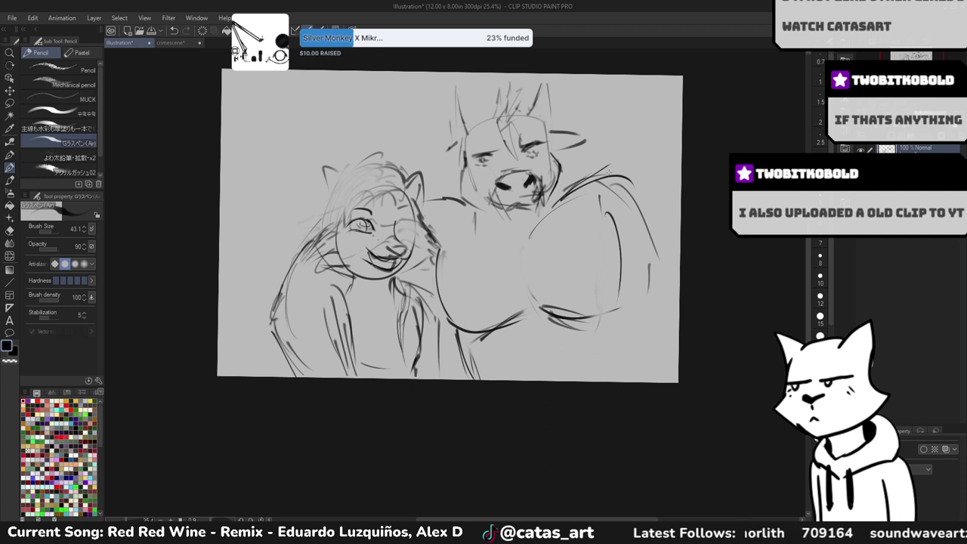
{"action": "key", "text": "e"}
{"action": "key", "text": "p"}
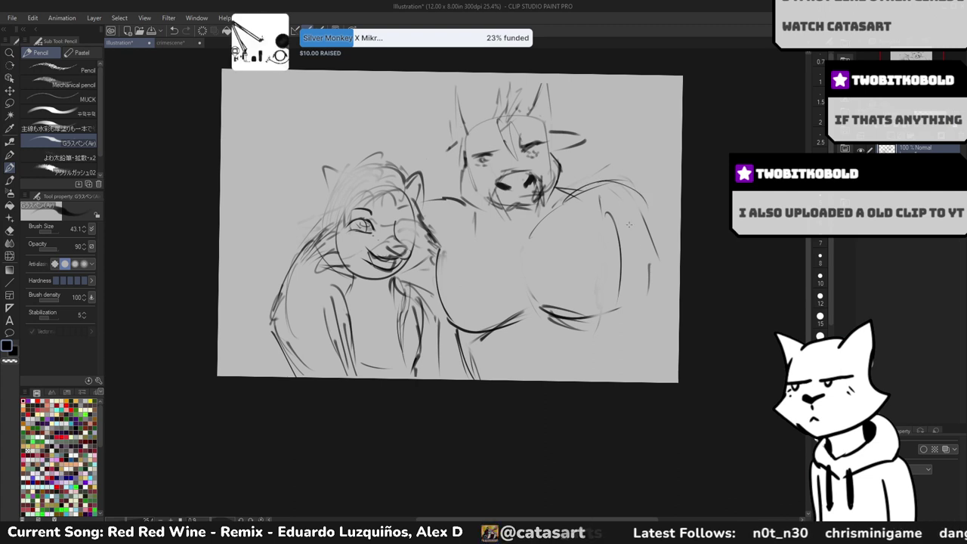
{"action": "key", "text": "e"}
{"action": "key", "text": "p"}
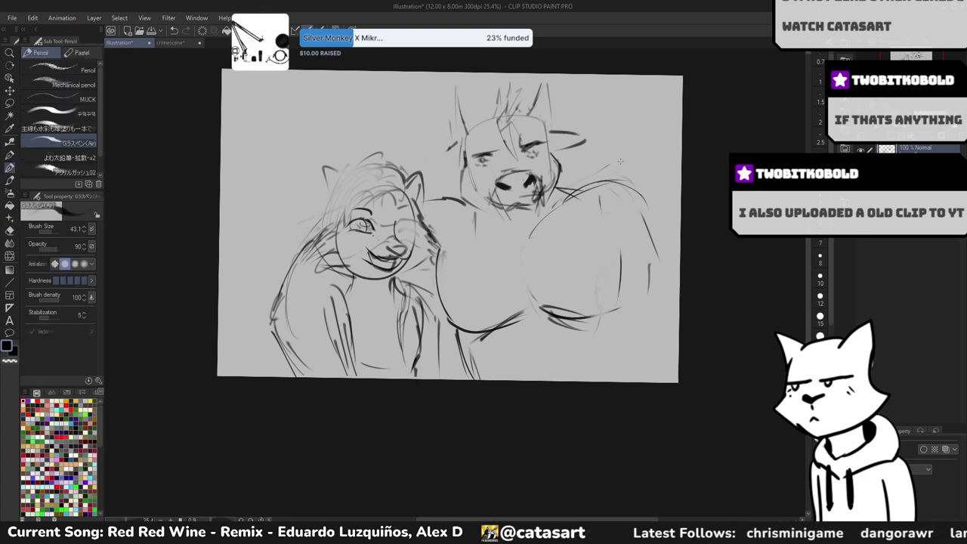
{"action": "left_click_drag", "start_coordinate": [624, 273], "coordinate": [635, 377]}
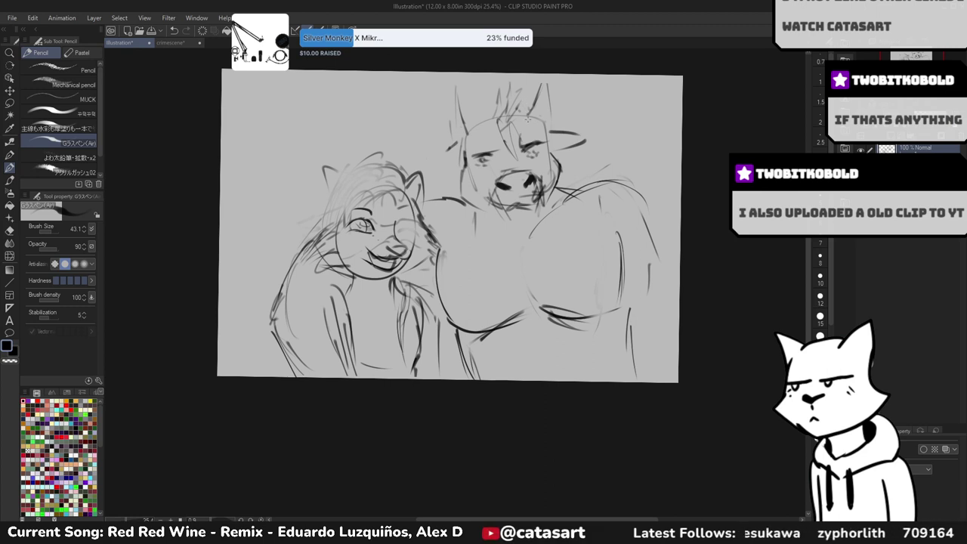
- Redraw both of the horned animal's horns as curved, pointed shapes, and outline its ear on the cat's side
{"action": "mouse_move", "coordinate": [542, 108]}
{"action": "left_mouse_down"}
{"action": "mouse_move", "coordinate": [539, 82]}
{"action": "mouse_move", "coordinate": [560, 106]}
{"action": "left_mouse_up"}
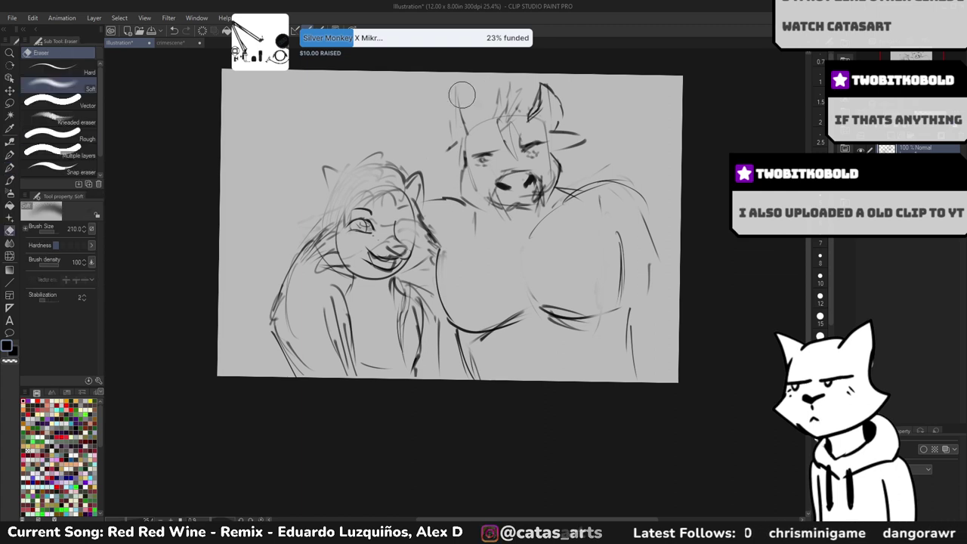
{"action": "left_click_drag", "start_coordinate": [462, 132], "coordinate": [455, 80]}
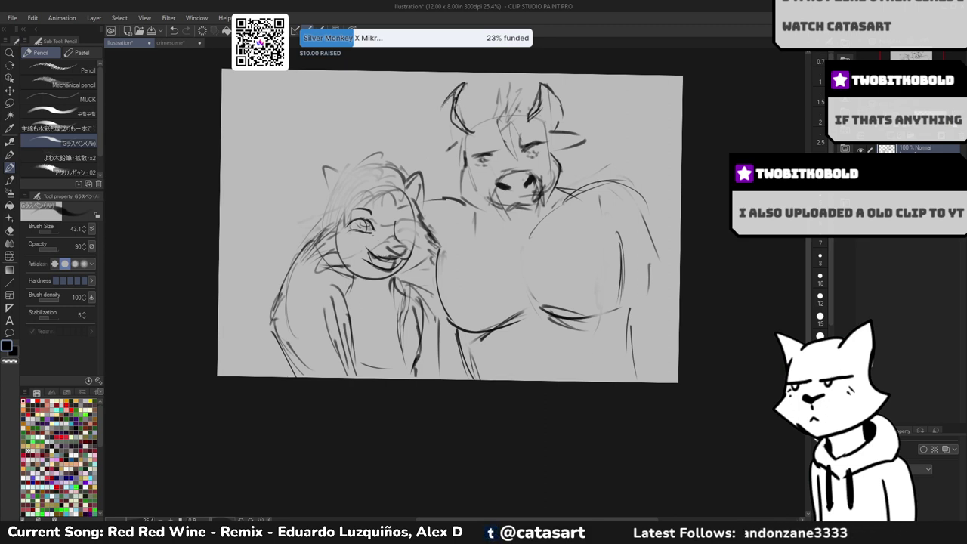
{"action": "key", "text": "e"}
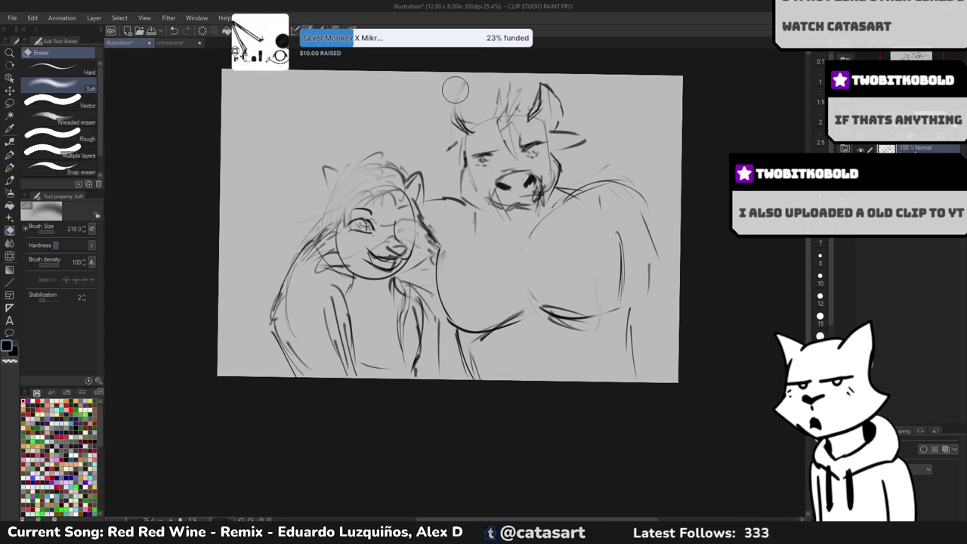
{"action": "key", "text": "p"}
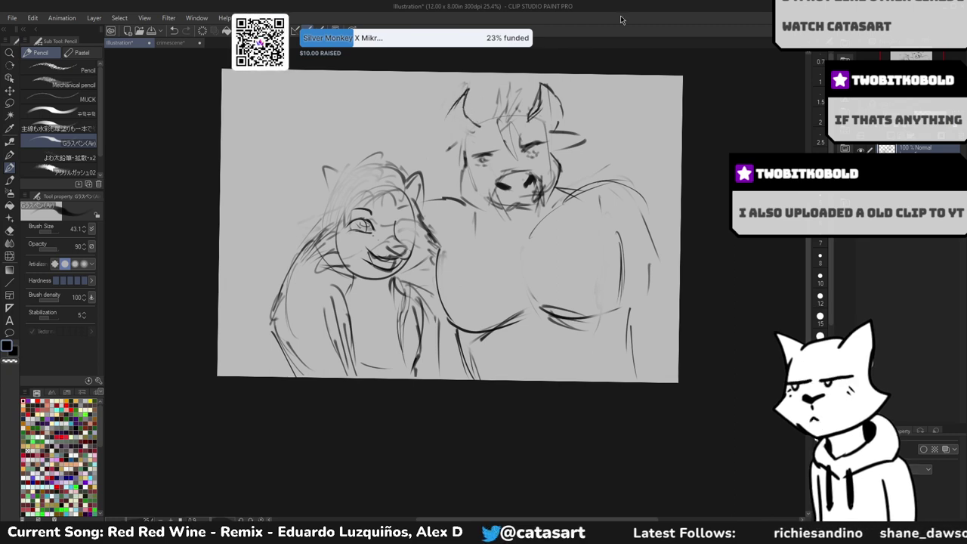
{"action": "left_click_drag", "start_coordinate": [451, 122], "coordinate": [431, 174]}
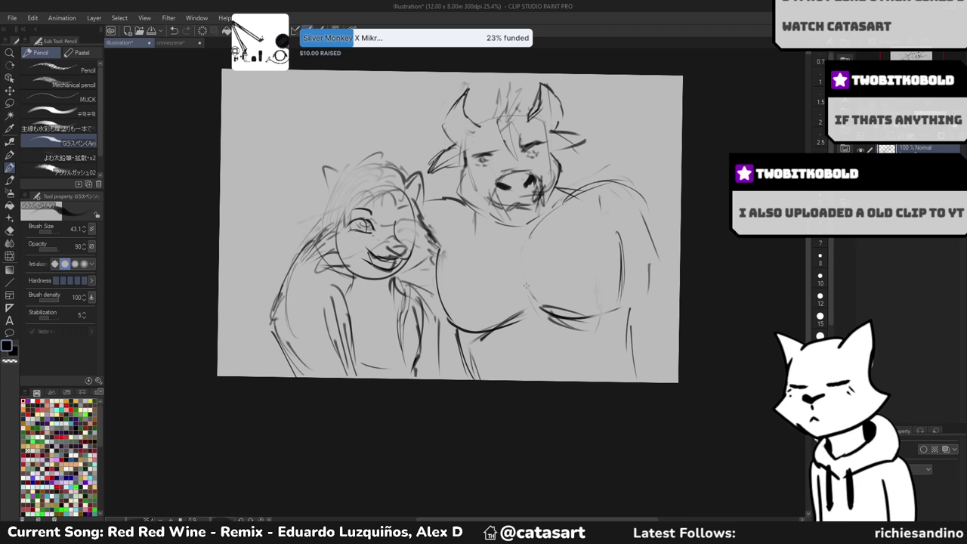
- Lasso the horned animal's head, move it slightly upward toward the canvas edge, apply the transformation, and deselect
{"action": "key", "text": "alt"}
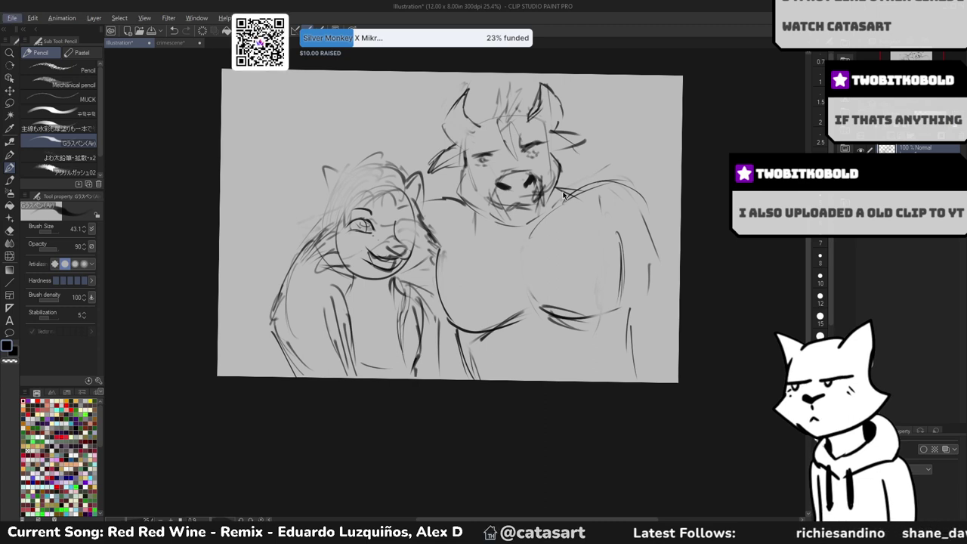
{"action": "key", "text": "g"}
{"action": "key", "text": "m"}
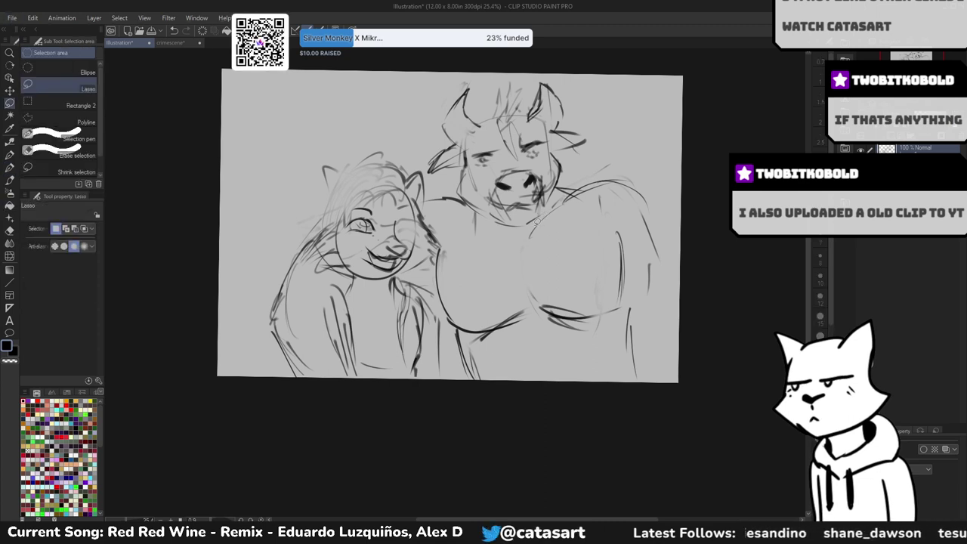
{"action": "mouse_move", "coordinate": [596, 145]}
{"action": "left_mouse_down"}
{"action": "mouse_move", "coordinate": [400, 87]}
{"action": "mouse_move", "coordinate": [434, 167]}
{"action": "mouse_move", "coordinate": [483, 174]}
{"action": "mouse_move", "coordinate": [466, 220]}
{"action": "left_mouse_up"}
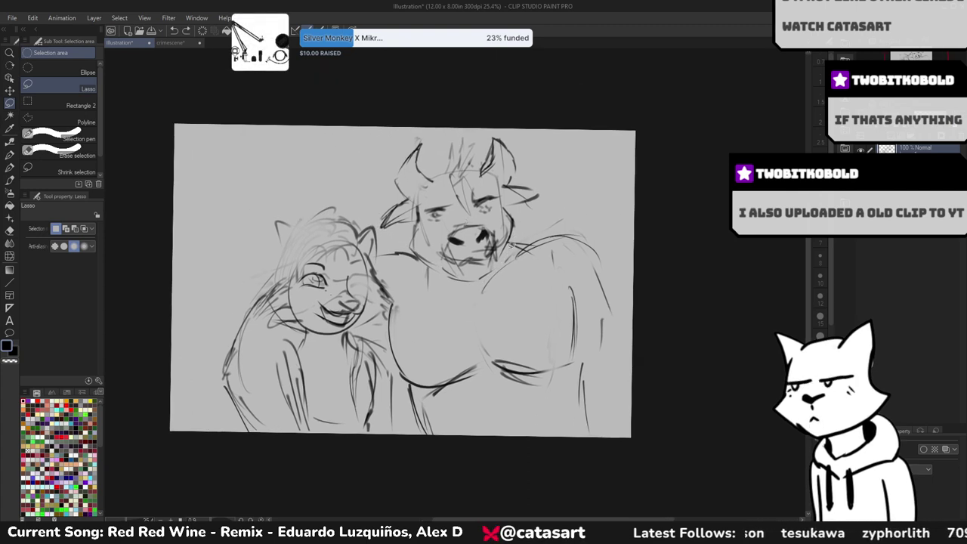
{"action": "mouse_move", "coordinate": [507, 255]}
{"action": "left_mouse_down"}
{"action": "mouse_move", "coordinate": [489, 121]}
{"action": "mouse_move", "coordinate": [422, 121]}
{"action": "mouse_move", "coordinate": [371, 162]}
{"action": "mouse_move", "coordinate": [376, 212]}
{"action": "left_mouse_up"}
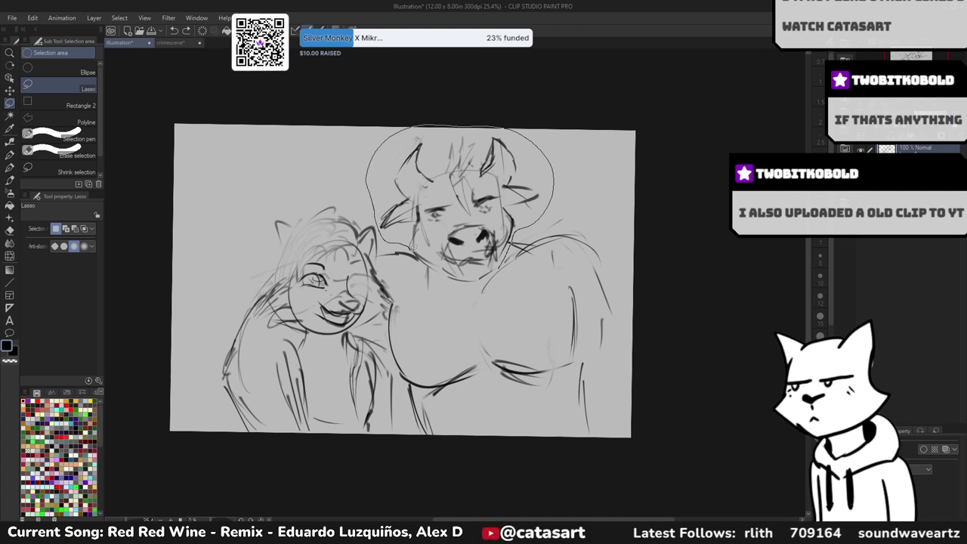
{"action": "left_click_drag", "start_coordinate": [491, 276], "coordinate": [498, 264]}
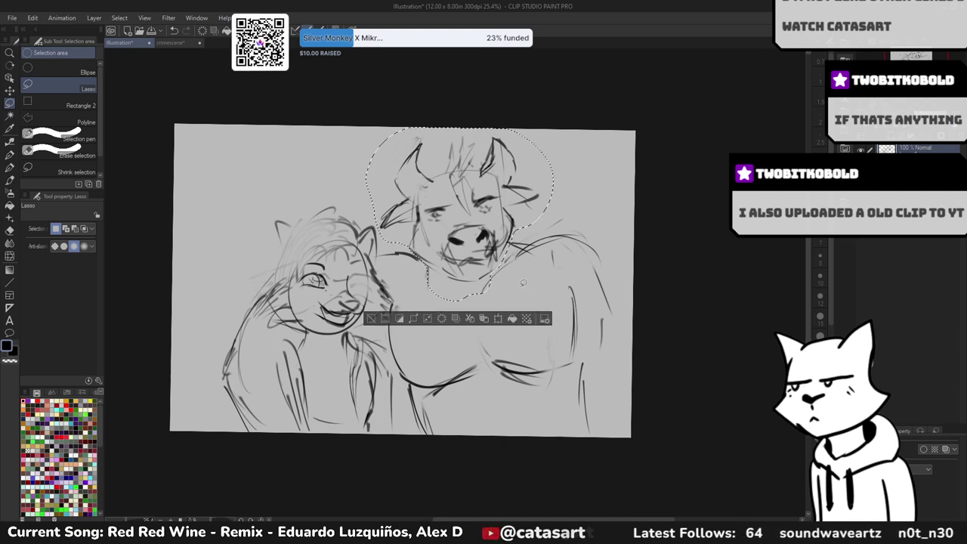
{"action": "left_click", "coordinate": [496, 321]}
{"action": "left_click_drag", "start_coordinate": [458, 204], "coordinate": [456, 200]}
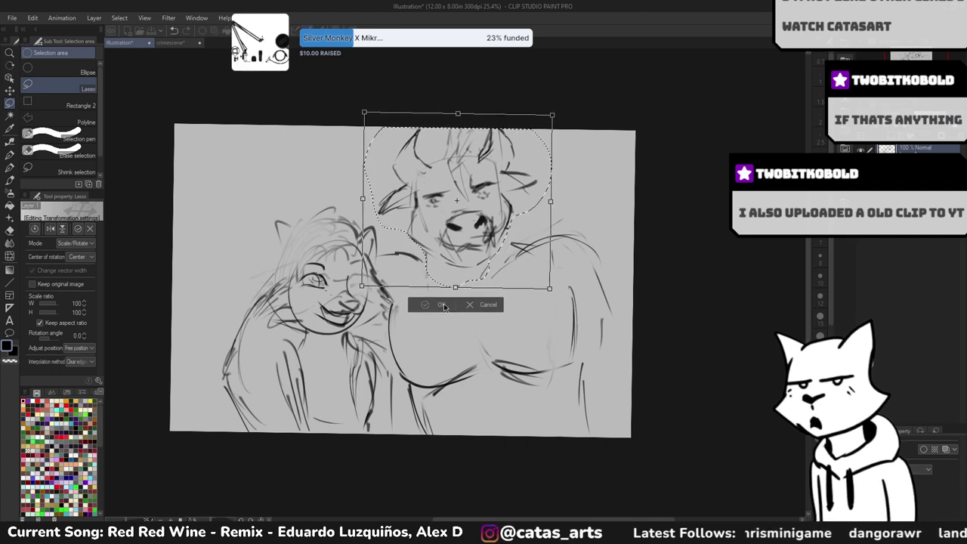
{"action": "left_click", "coordinate": [467, 305]}
{"action": "key", "text": "ctrl+d"}
{"action": "key", "text": "p"}
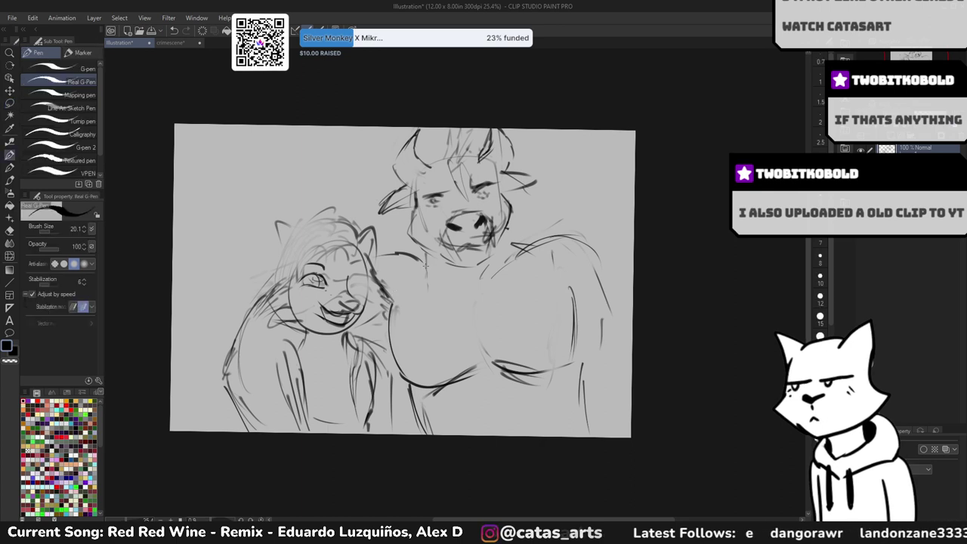
{"action": "key", "text": "ctrl+z"}
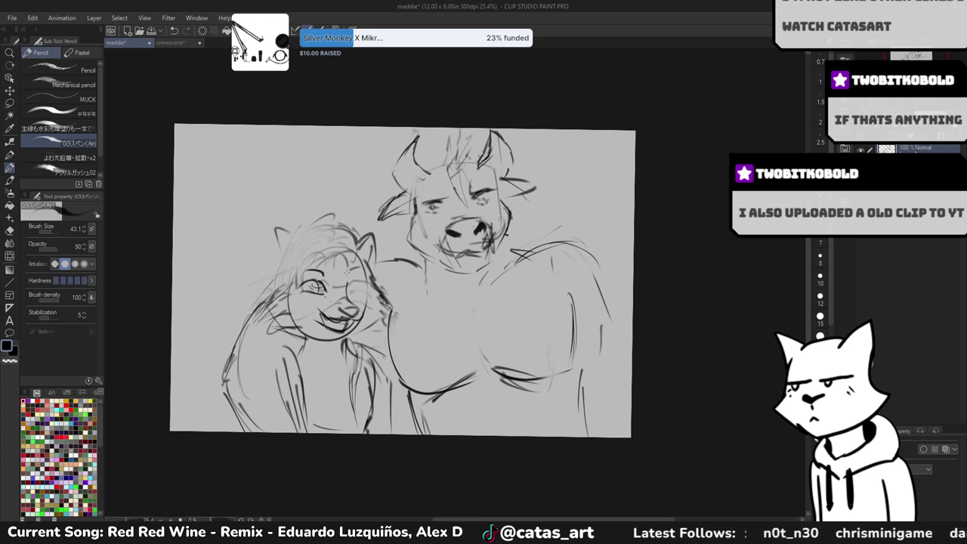
- Darken the horned animal's far cheek and redraw its downturned mouth with heavier muzzle lines beneath the nose
{"action": "key", "text": "ctrl+z"}
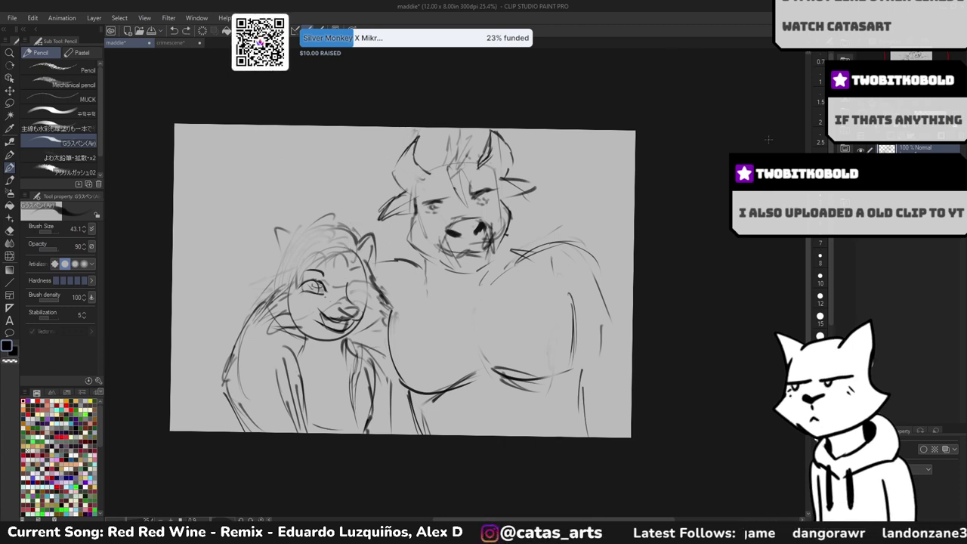
{"action": "scroll", "coordinate": [440, 219], "scroll_direction": "up", "scroll_amount": 3}
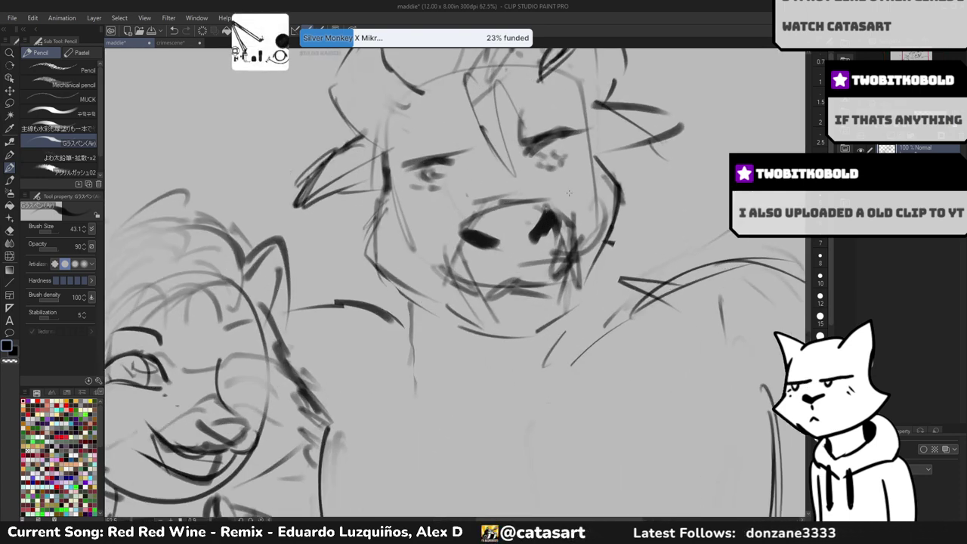
{"action": "left_click_drag", "start_coordinate": [613, 170], "coordinate": [604, 251]}
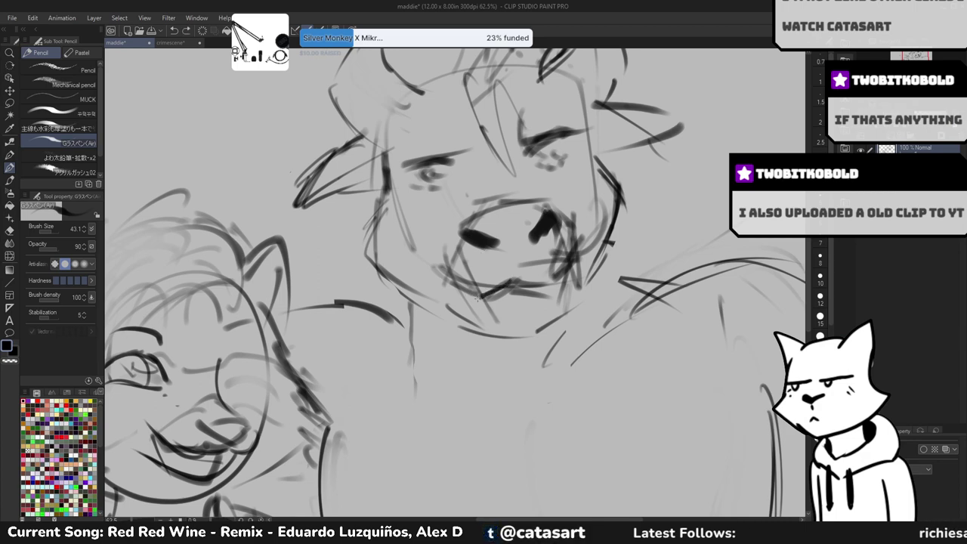
{"action": "mouse_move", "coordinate": [475, 299]}
{"action": "left_mouse_down"}
{"action": "mouse_move", "coordinate": [512, 283]}
{"action": "mouse_move", "coordinate": [481, 314]}
{"action": "left_mouse_up"}
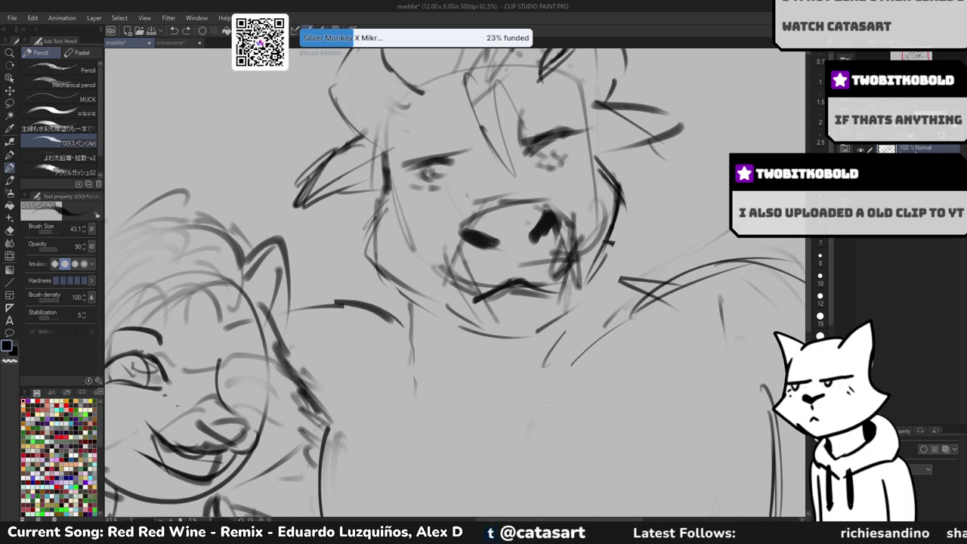
{"action": "mouse_move", "coordinate": [436, 266]}
{"action": "left_mouse_down"}
{"action": "mouse_move", "coordinate": [472, 285]}
{"action": "mouse_move", "coordinate": [498, 290]}
{"action": "left_mouse_up"}
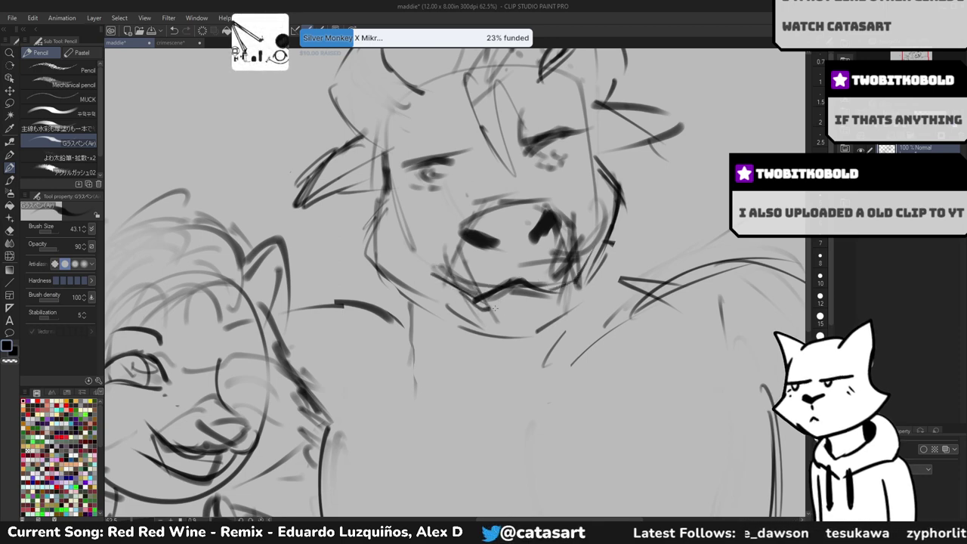
- Strengthen the hair lock falling over the horned animal's forehead and add a short stroke by its cat-side brow
{"action": "scroll", "coordinate": [575, 283], "scroll_direction": "down", "scroll_amount": 4}
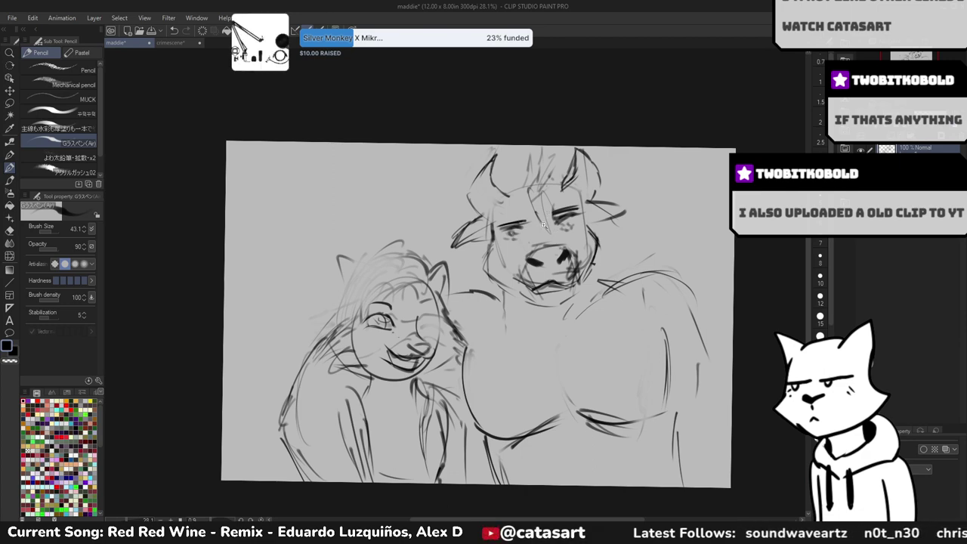
{"action": "scroll", "coordinate": [543, 224], "scroll_direction": "up", "scroll_amount": 2}
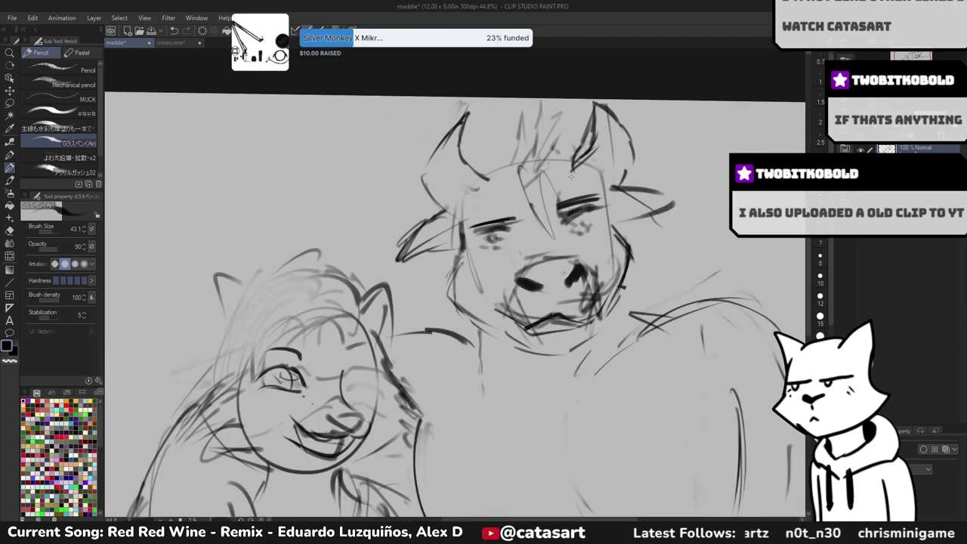
{"action": "left_click_drag", "start_coordinate": [573, 181], "coordinate": [554, 216]}
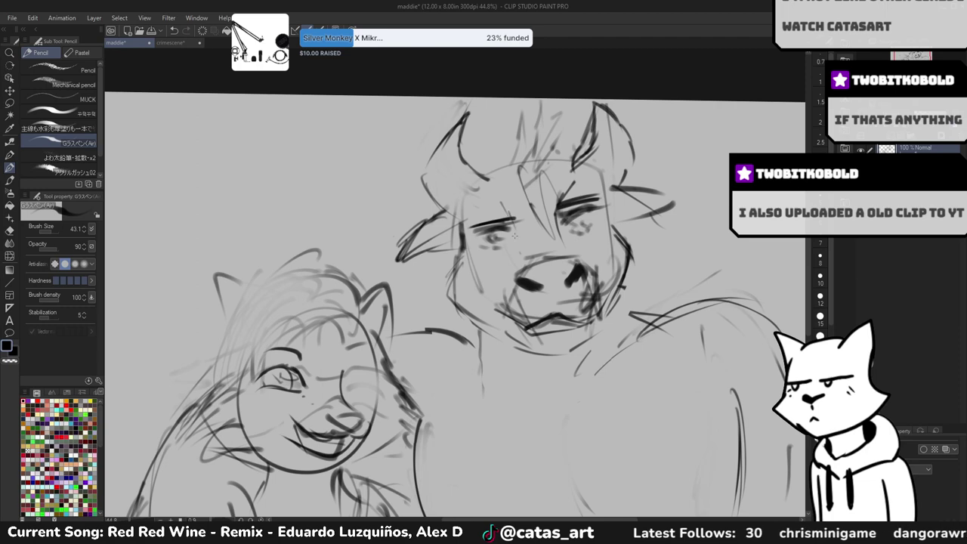
- Strengthen the horned animal's chest edge beside the cat and add light torso lines below the chest
{"action": "scroll", "coordinate": [514, 235], "scroll_direction": "down", "scroll_amount": 3}
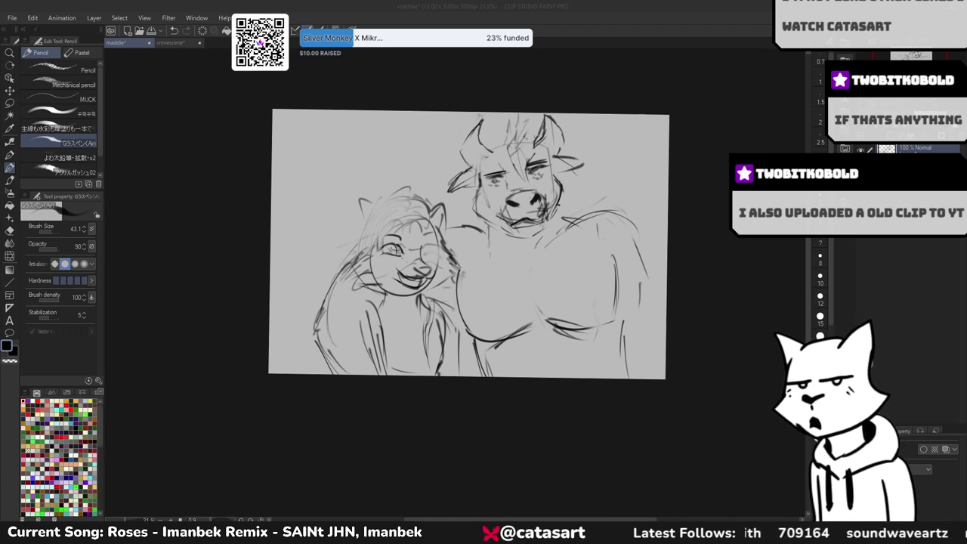
{"action": "left_click_drag", "start_coordinate": [461, 291], "coordinate": [455, 328]}
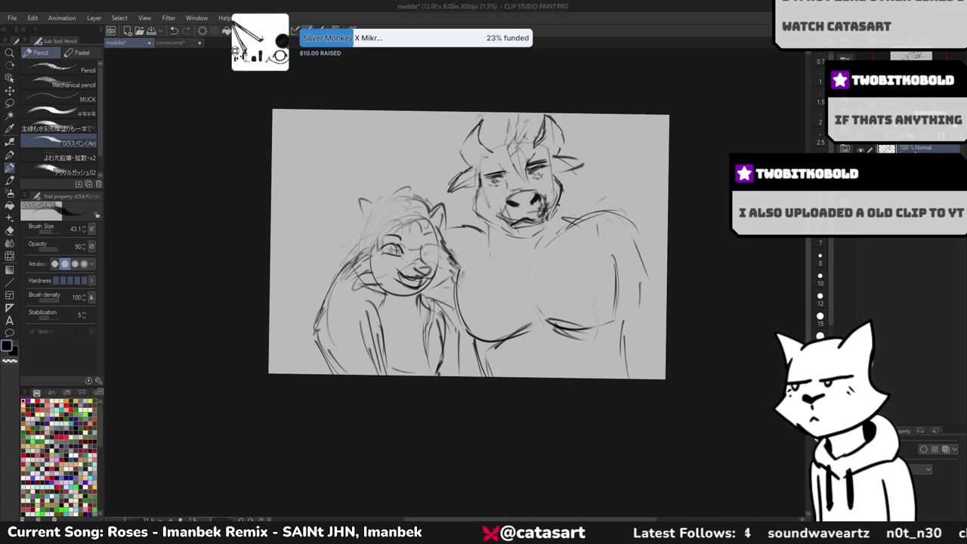
{"action": "left_click_drag", "start_coordinate": [456, 275], "coordinate": [451, 302]}
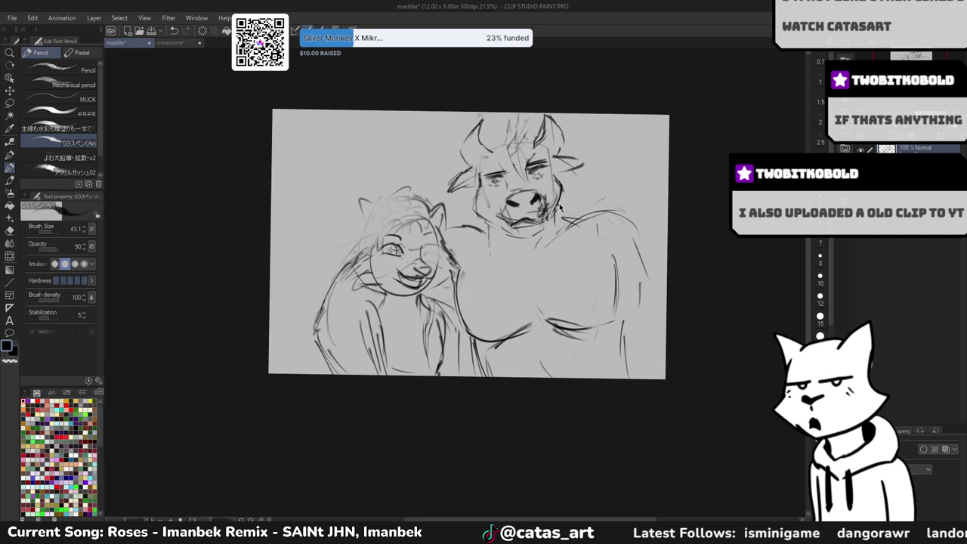
- Darken the line from the horned animal's neck to its far shoulder and outline its far ear with heavier strokes
{"action": "scroll", "coordinate": [559, 204], "scroll_direction": "up", "scroll_amount": 3}
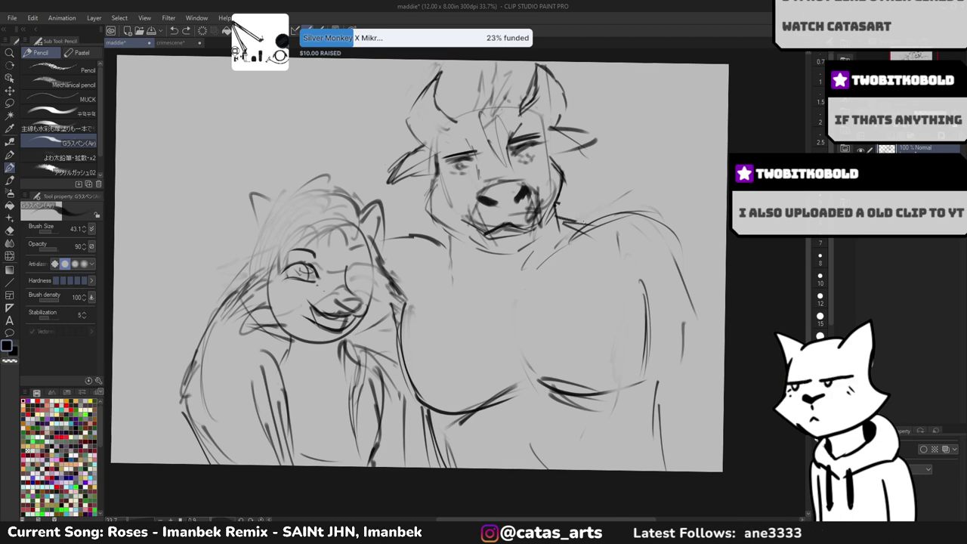
{"action": "left_click_drag", "start_coordinate": [562, 218], "coordinate": [593, 227]}
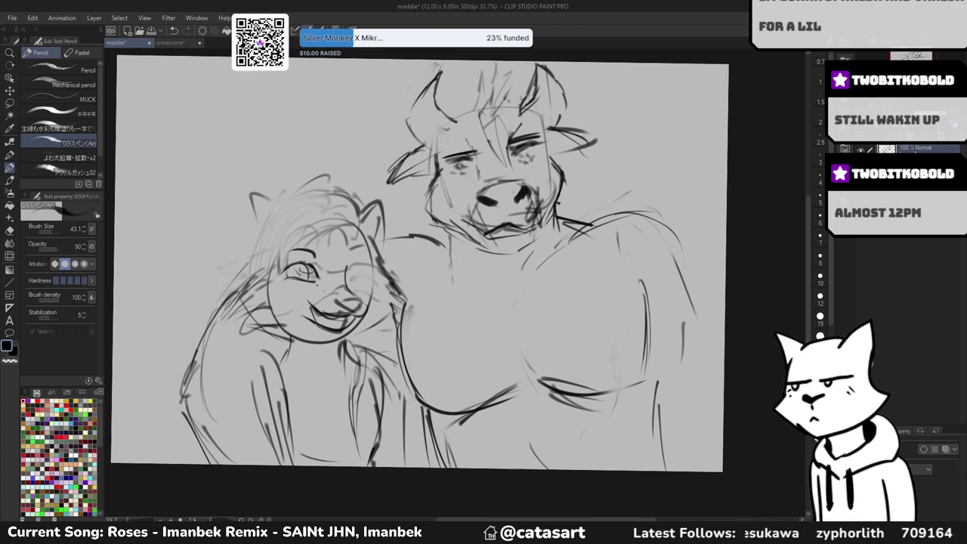
{"action": "mouse_move", "coordinate": [545, 129]}
{"action": "left_mouse_down"}
{"action": "mouse_move", "coordinate": [591, 140]}
{"action": "mouse_move", "coordinate": [585, 151]}
{"action": "left_mouse_up"}
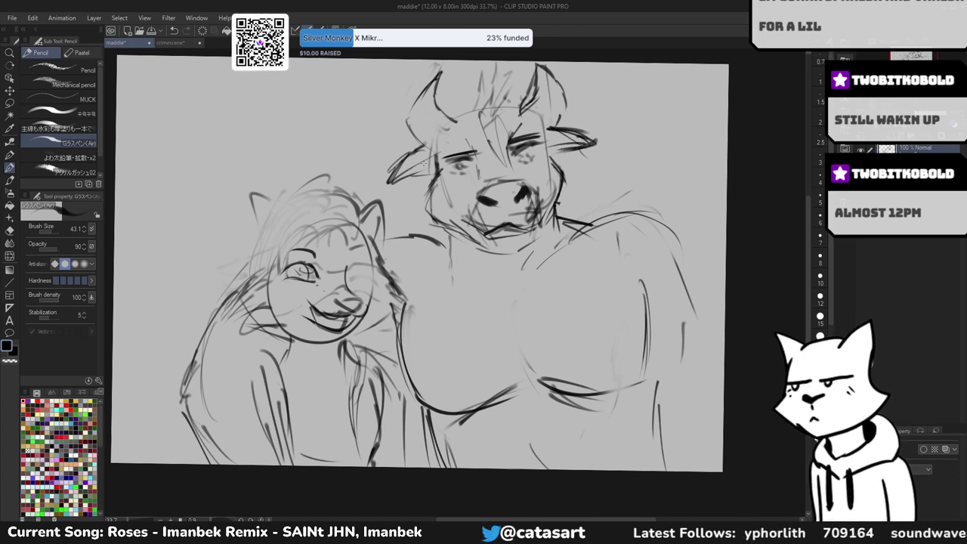
{"action": "scroll", "coordinate": [444, 202], "scroll_direction": "down", "scroll_amount": 2}
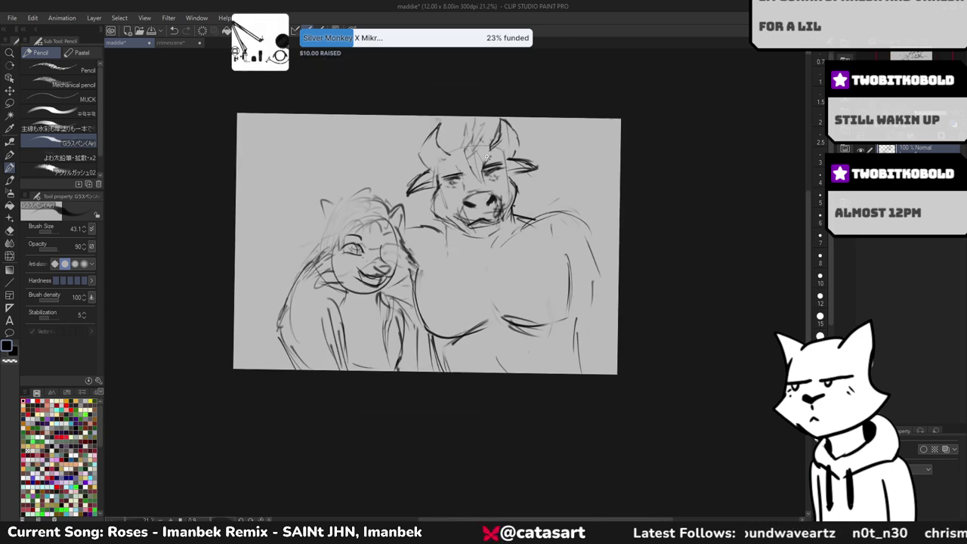
- Draw the cat character's second eye beside the muzzle, with an upper lid, iris and pupil
{"action": "scroll", "coordinate": [487, 156], "scroll_direction": "up", "scroll_amount": 1}
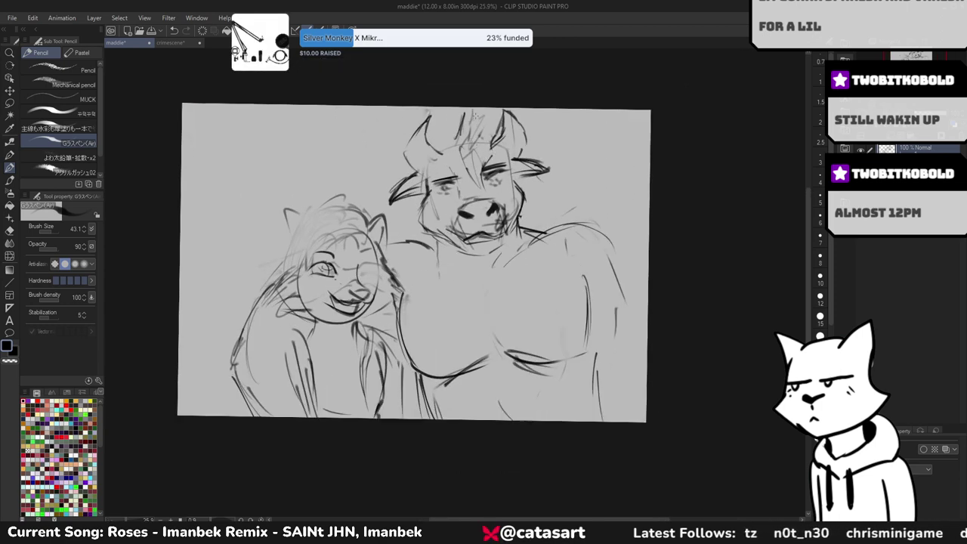
{"action": "scroll", "coordinate": [370, 281], "scroll_direction": "up", "scroll_amount": 3}
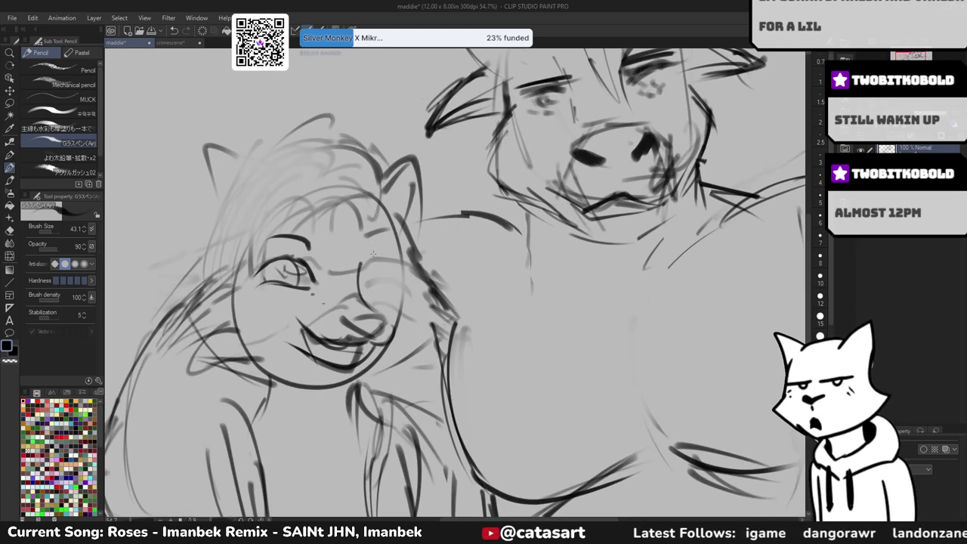
{"action": "mouse_move", "coordinate": [373, 252]}
{"action": "left_mouse_down"}
{"action": "mouse_move", "coordinate": [368, 301]}
{"action": "mouse_move", "coordinate": [393, 332]}
{"action": "left_mouse_up"}
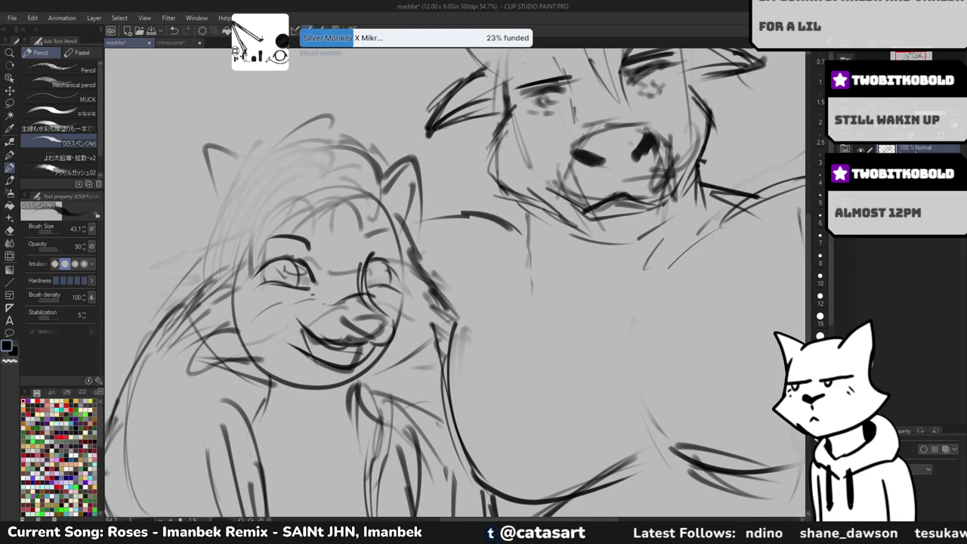
{"action": "left_click_drag", "start_coordinate": [368, 272], "coordinate": [388, 259]}
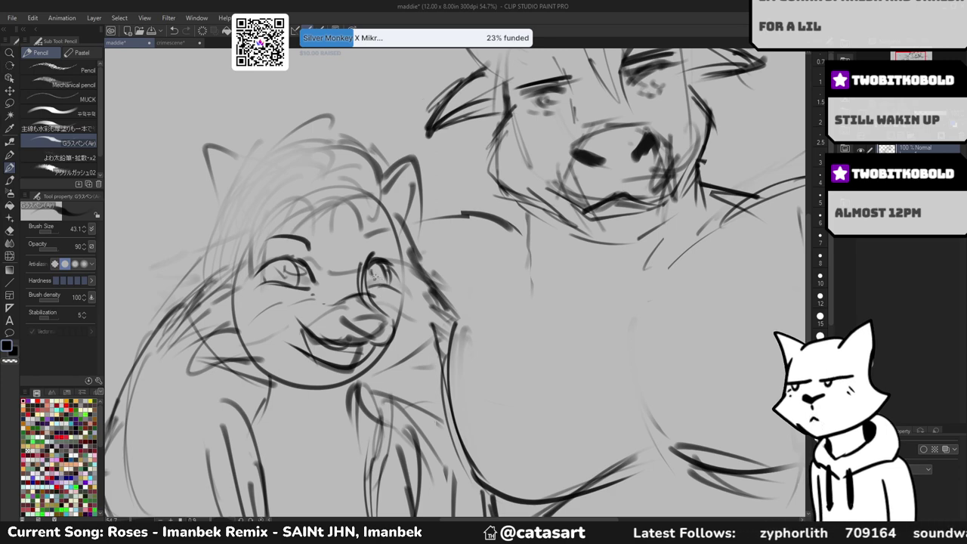
{"action": "mouse_move", "coordinate": [374, 275]}
{"action": "left_mouse_down"}
{"action": "mouse_move", "coordinate": [379, 282]}
{"action": "mouse_move", "coordinate": [392, 266]}
{"action": "left_mouse_up"}
{"action": "key", "text": "ctrl+minus"}
{"action": "key", "text": "ctrl+minus"}
{"action": "key", "text": "ctrl+minus"}
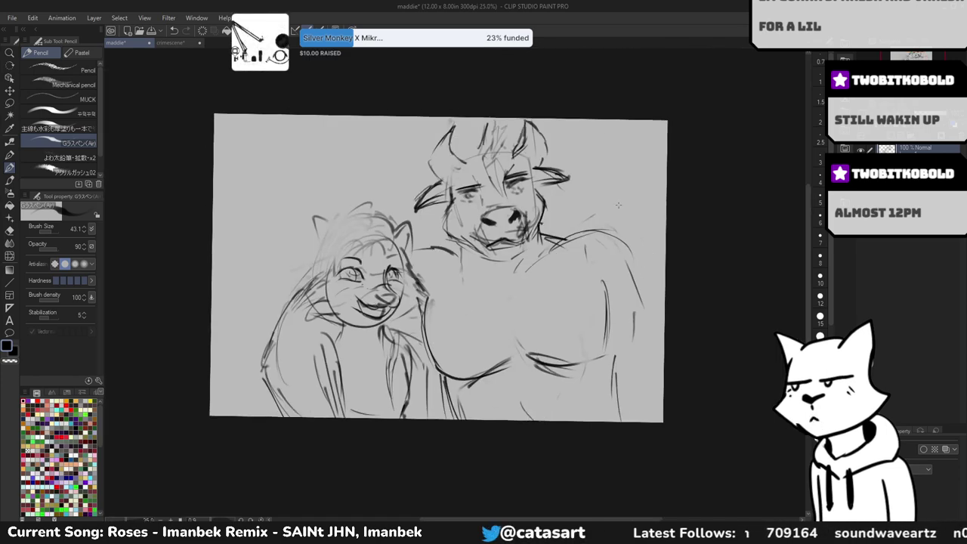
{"action": "key", "text": "h"}
{"action": "key", "text": "h"}
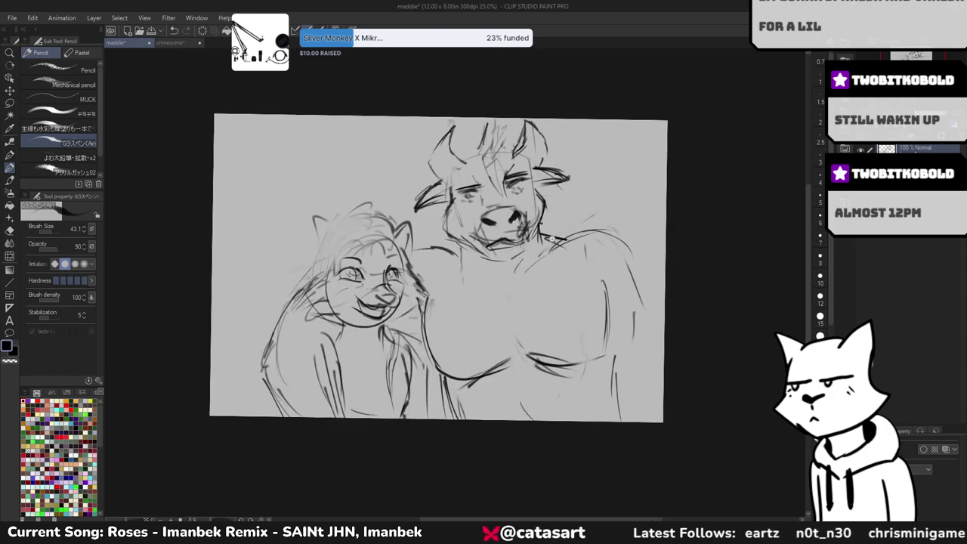
{"action": "scroll", "coordinate": [551, 239], "scroll_direction": "down", "scroll_amount": 5}
{"action": "scroll", "coordinate": [574, 227], "scroll_direction": "up", "scroll_amount": 7}
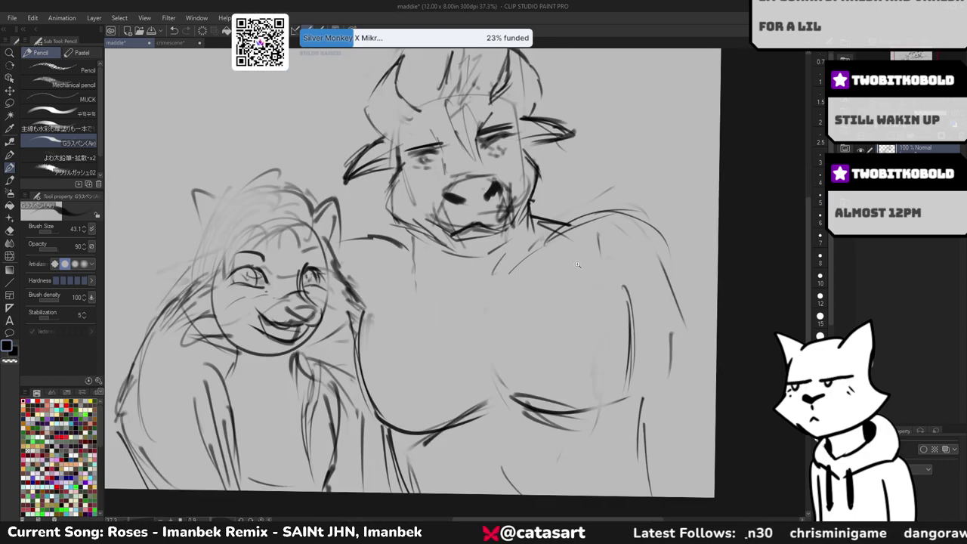
- Redraw the cat character's hair with long curved strands sweeping from the crown around the side of its face
{"action": "scroll", "coordinate": [578, 264], "scroll_direction": "down", "scroll_amount": 2}
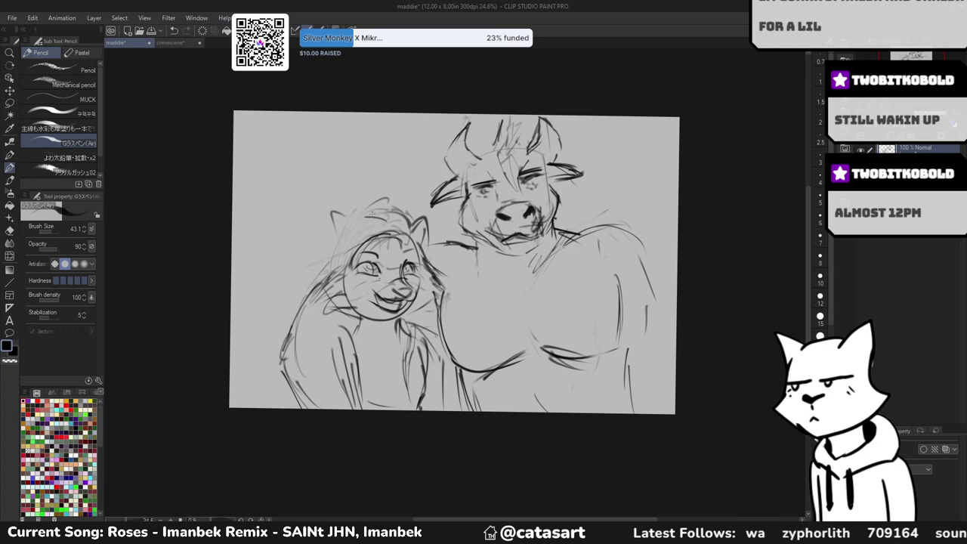
{"action": "left_click_drag", "start_coordinate": [382, 202], "coordinate": [338, 255]}
{"action": "left_click_drag", "start_coordinate": [355, 221], "coordinate": [363, 255]}
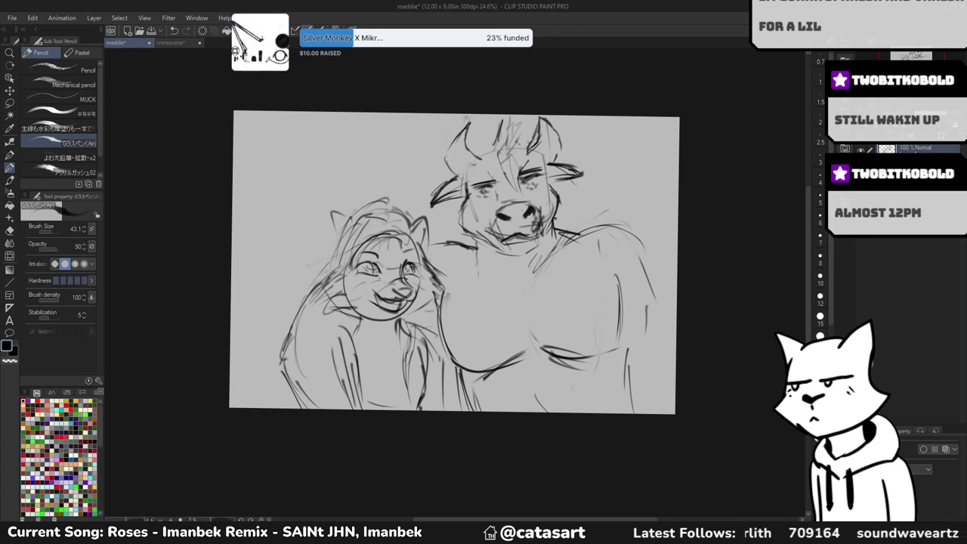
{"action": "mouse_move", "coordinate": [396, 210]}
{"action": "left_mouse_down"}
{"action": "mouse_move", "coordinate": [395, 247]}
{"action": "mouse_move", "coordinate": [358, 252]}
{"action": "left_mouse_up"}
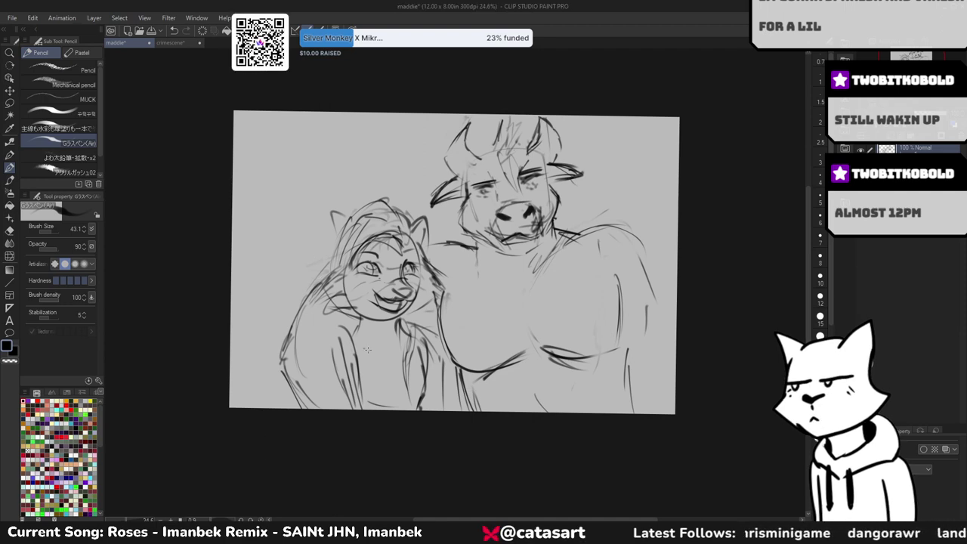
- Add a neckline across the cat character's upper chest and darken the outer contour of its shoulder and arm
{"action": "mouse_move", "coordinate": [396, 348]}
{"action": "left_mouse_down"}
{"action": "mouse_move", "coordinate": [409, 340]}
{"action": "mouse_move", "coordinate": [354, 348]}
{"action": "left_mouse_up"}
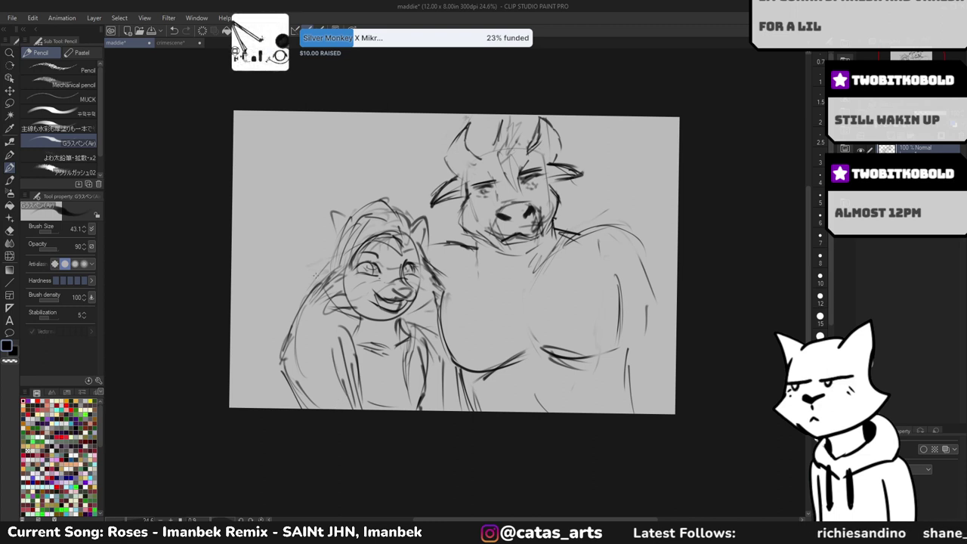
{"action": "mouse_move", "coordinate": [324, 278]}
{"action": "left_mouse_down"}
{"action": "mouse_move", "coordinate": [281, 342]}
{"action": "mouse_move", "coordinate": [292, 330]}
{"action": "left_mouse_up"}
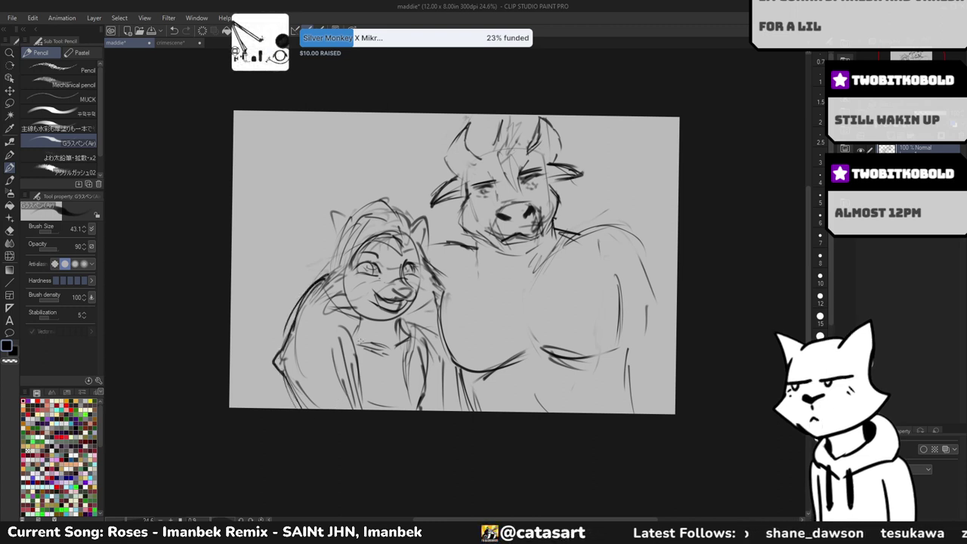
- Add strokes along the cat character's upper body, lasso the whole cat, and shift it slightly toward the horned animal
{"action": "mouse_move", "coordinate": [355, 335]}
{"action": "left_mouse_down"}
{"action": "mouse_move", "coordinate": [370, 391]}
{"action": "mouse_move", "coordinate": [347, 345]}
{"action": "left_mouse_up"}
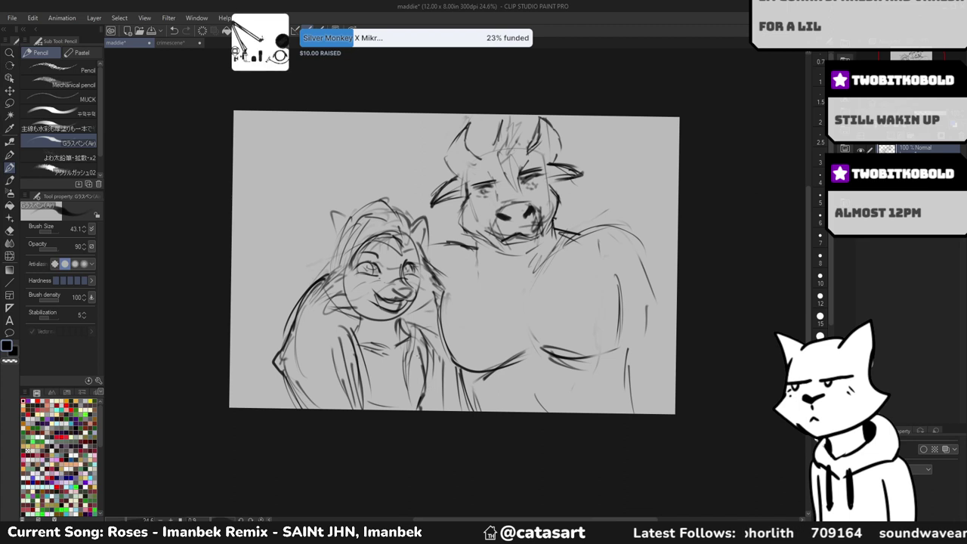
{"action": "left_click_drag", "start_coordinate": [436, 352], "coordinate": [432, 410]}
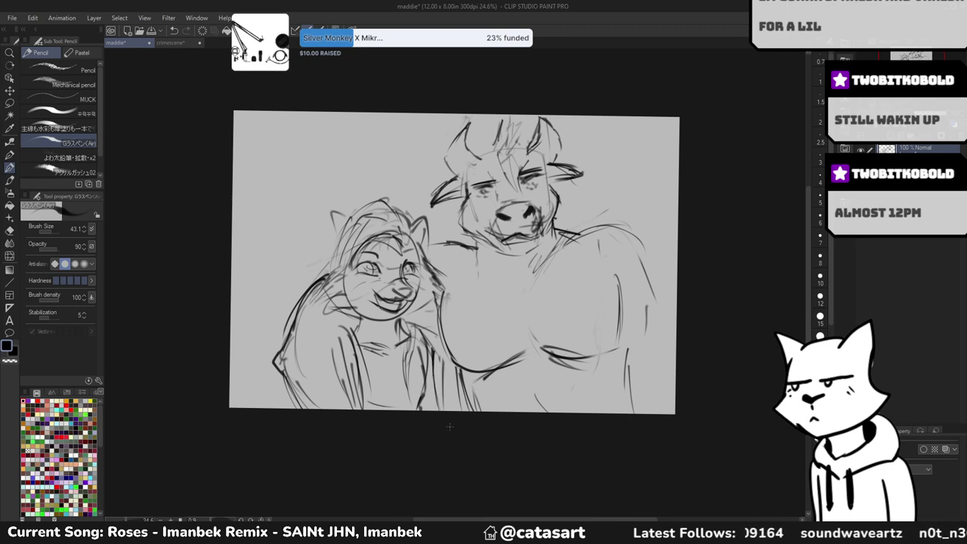
{"action": "key", "text": "m"}
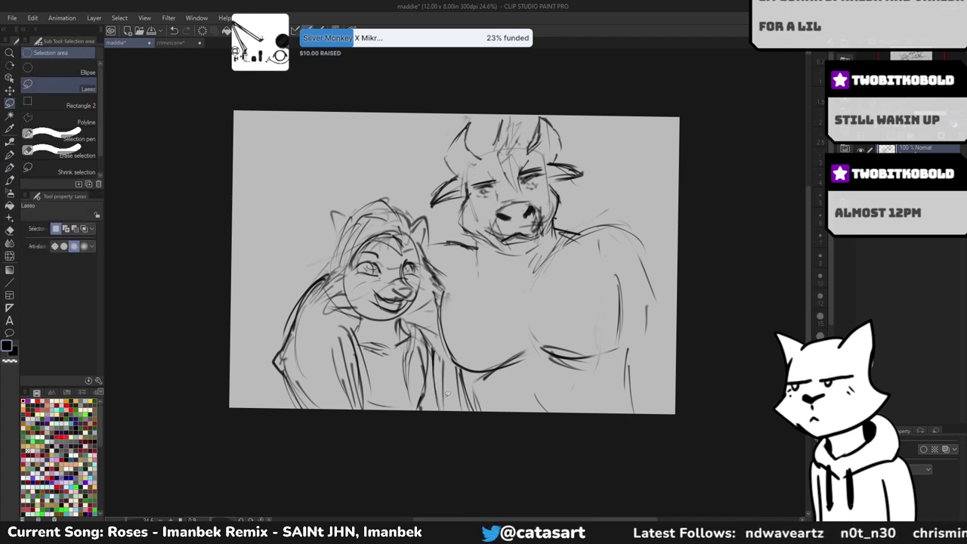
{"action": "left_click_drag", "start_coordinate": [453, 415], "coordinate": [430, 321]}
{"action": "mouse_move", "coordinate": [446, 280]}
{"action": "left_mouse_down"}
{"action": "mouse_move", "coordinate": [434, 215]}
{"action": "mouse_move", "coordinate": [322, 240]}
{"action": "mouse_move", "coordinate": [308, 442]}
{"action": "mouse_move", "coordinate": [457, 408]}
{"action": "left_mouse_up"}
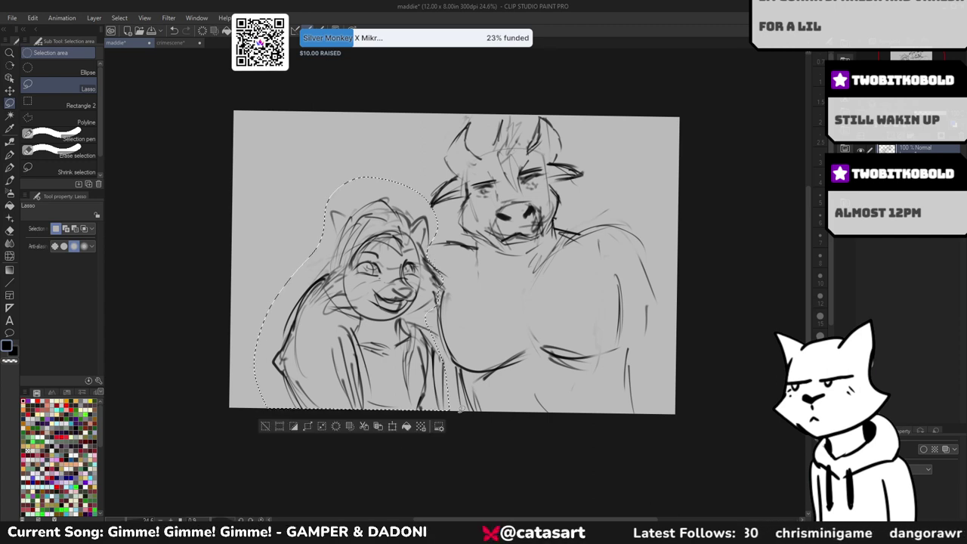
{"action": "left_click", "coordinate": [392, 426]}
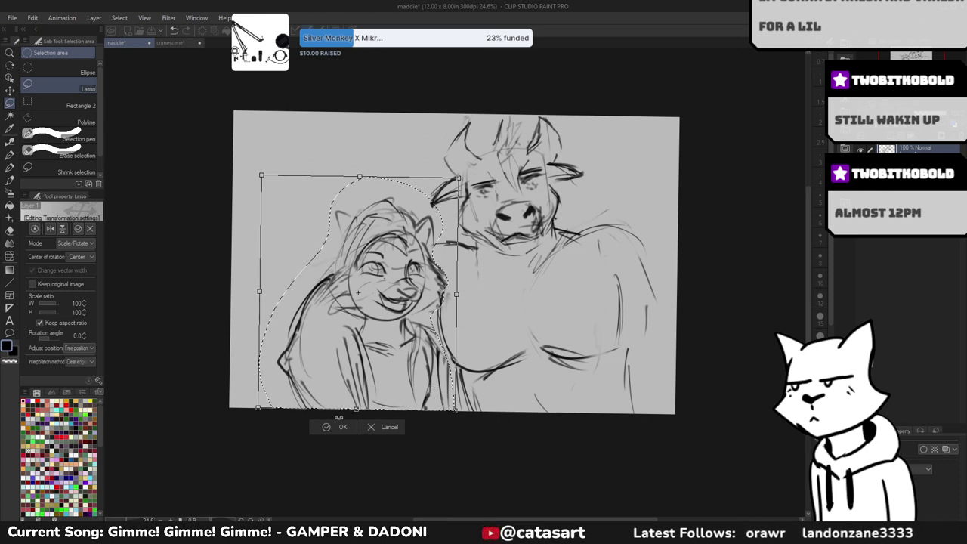
{"action": "left_click", "coordinate": [339, 427]}
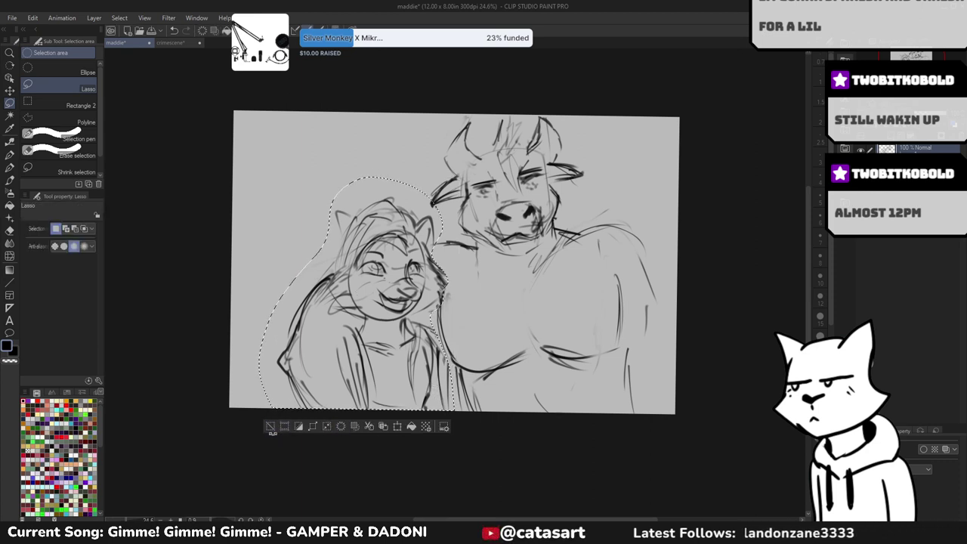
{"action": "left_click", "coordinate": [270, 426]}
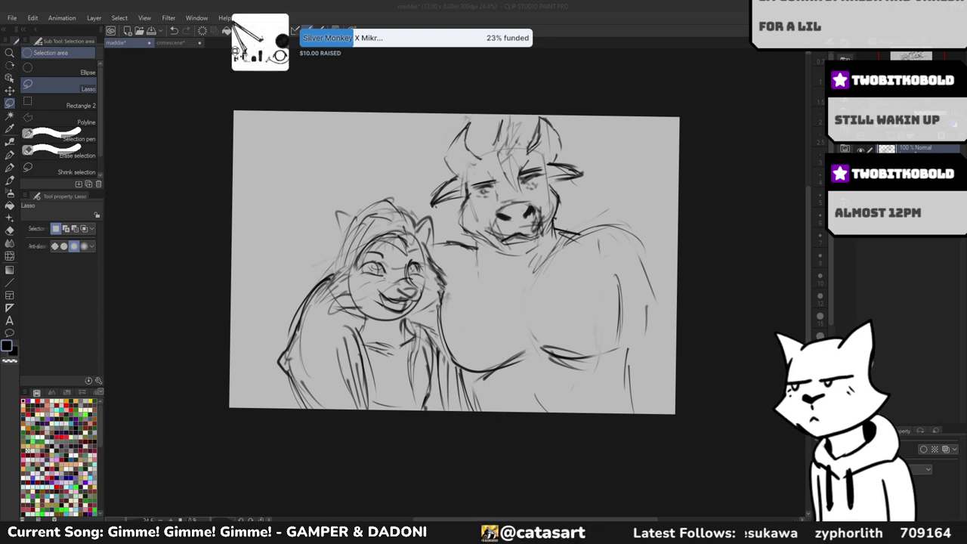
{"action": "key", "text": "alt+Tab"}
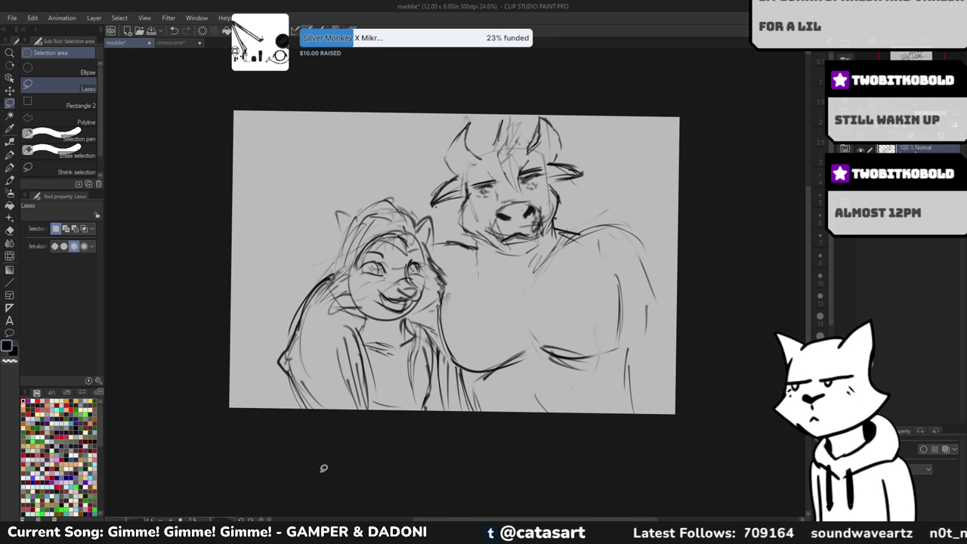
- Sketch the outer contour of the horned animal's chest and define its rounded far shoulder with long curved strokes
{"action": "key", "text": "p"}
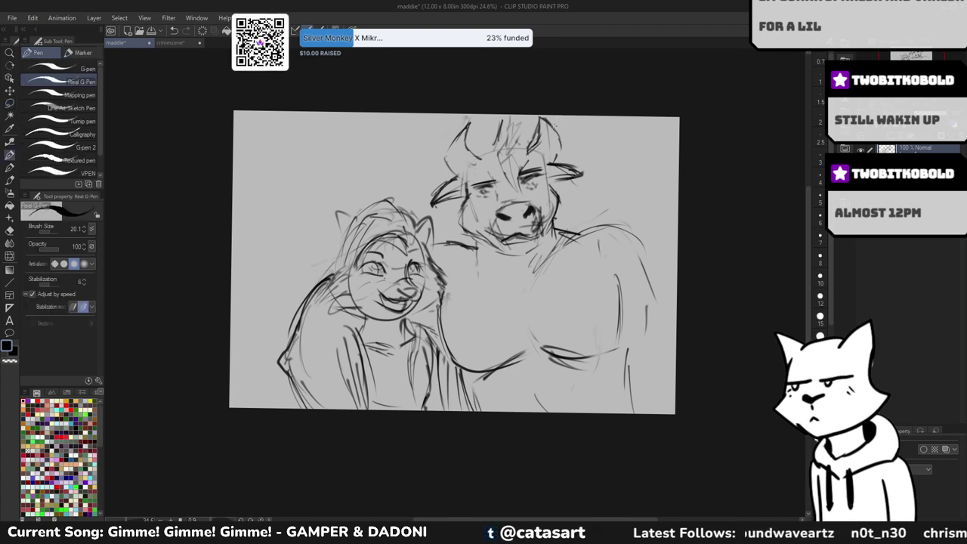
{"action": "left_click_drag", "start_coordinate": [352, 176], "coordinate": [379, 126]}
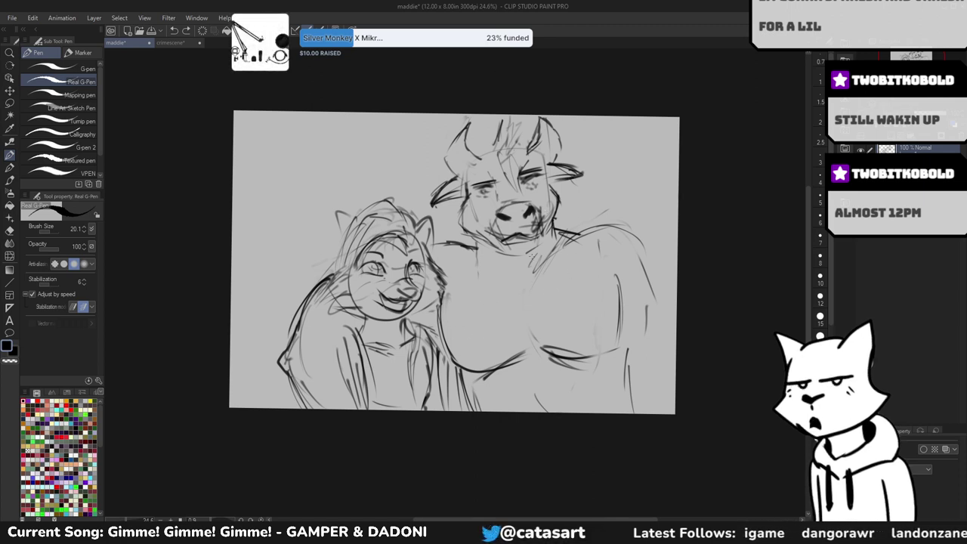
{"action": "left_click_drag", "start_coordinate": [617, 336], "coordinate": [612, 260]}
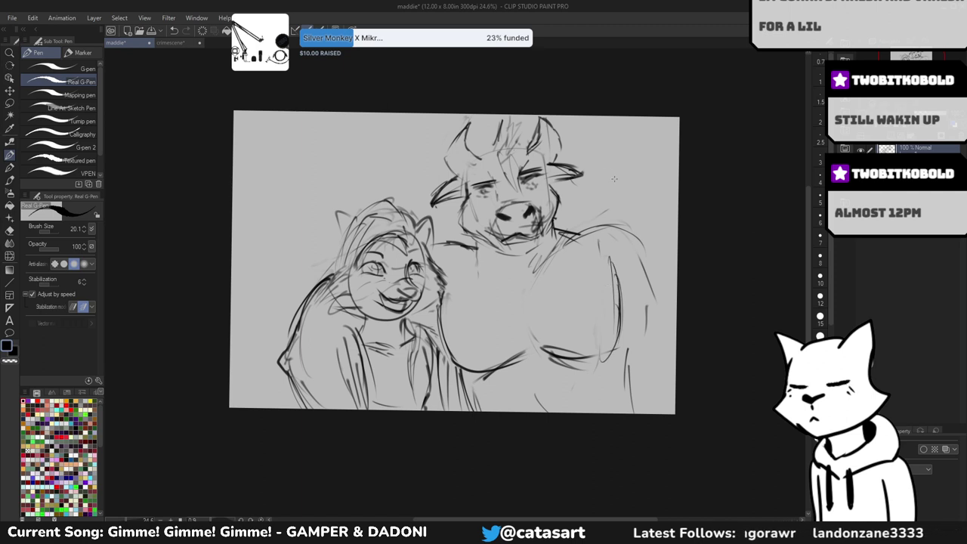
{"action": "left_click_drag", "start_coordinate": [574, 236], "coordinate": [651, 220]}
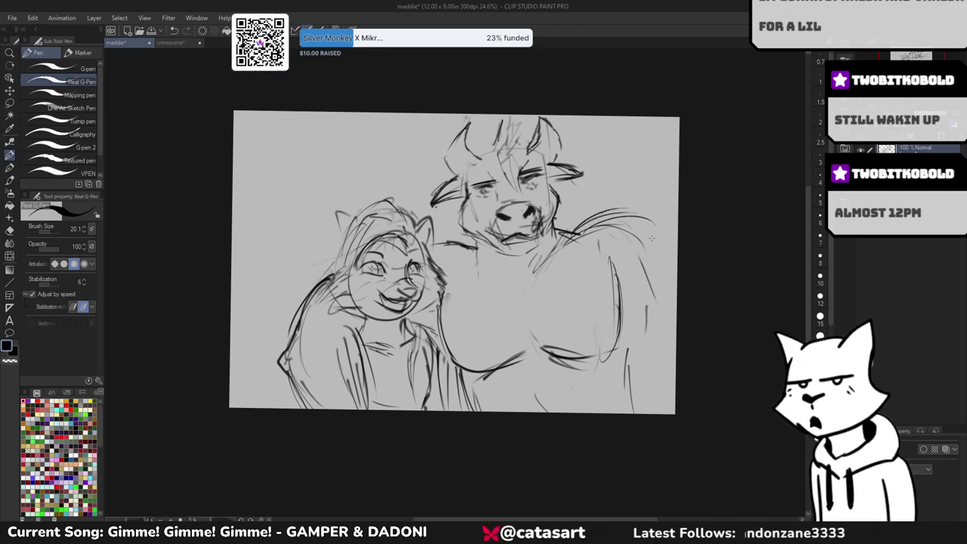
{"action": "left_click_drag", "start_coordinate": [619, 217], "coordinate": [658, 242]}
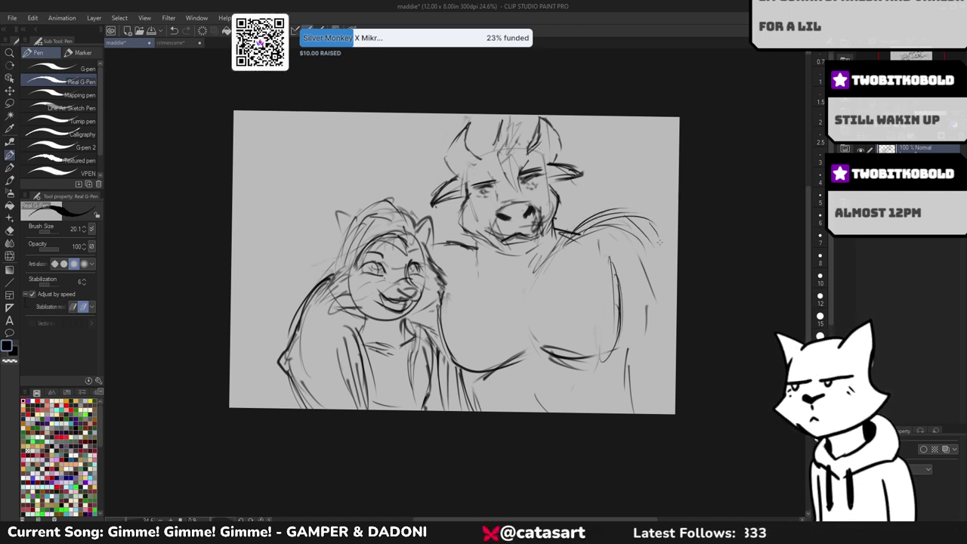
{"action": "left_click_drag", "start_coordinate": [578, 231], "coordinate": [647, 226]}
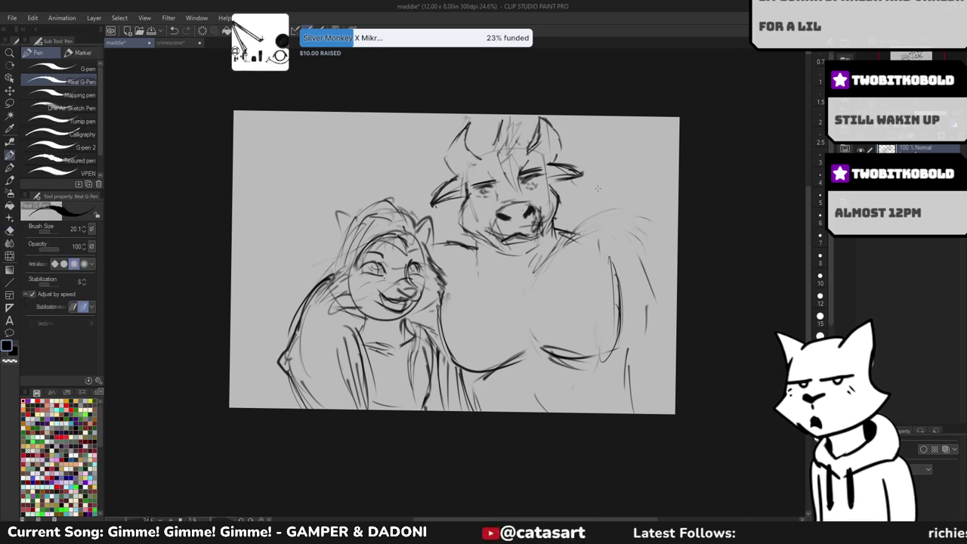
{"action": "scroll", "coordinate": [562, 255], "scroll_direction": "up", "scroll_amount": 2}
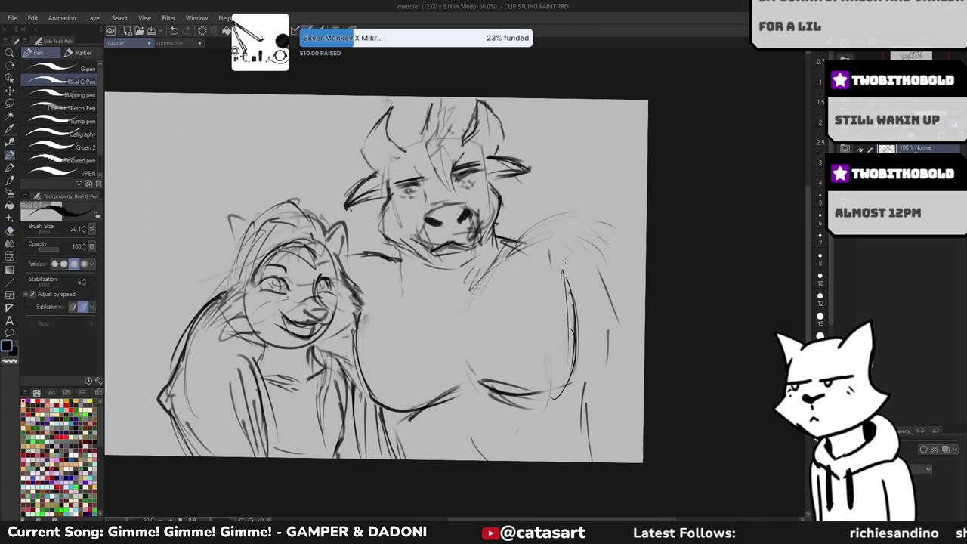
{"action": "left_click_drag", "start_coordinate": [532, 239], "coordinate": [604, 217]}
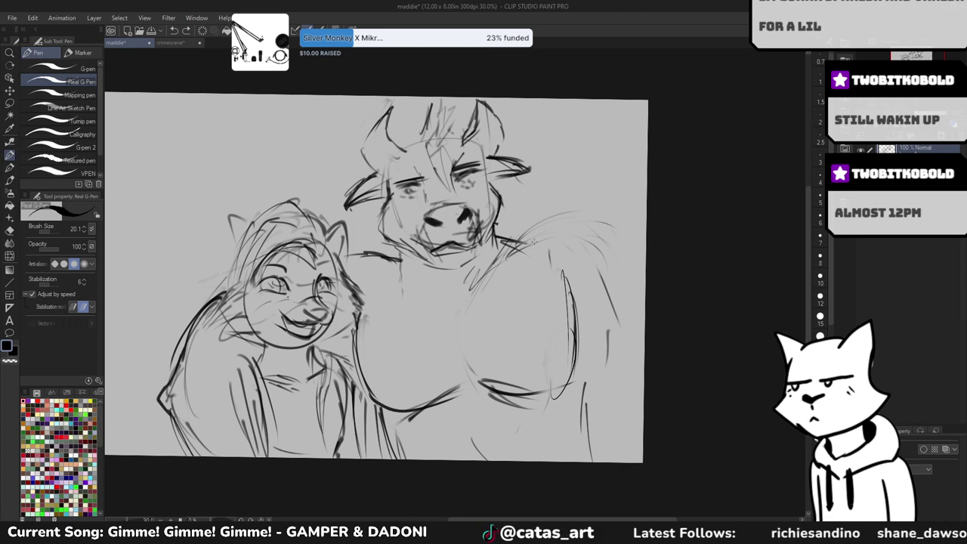
{"action": "key", "text": "p"}
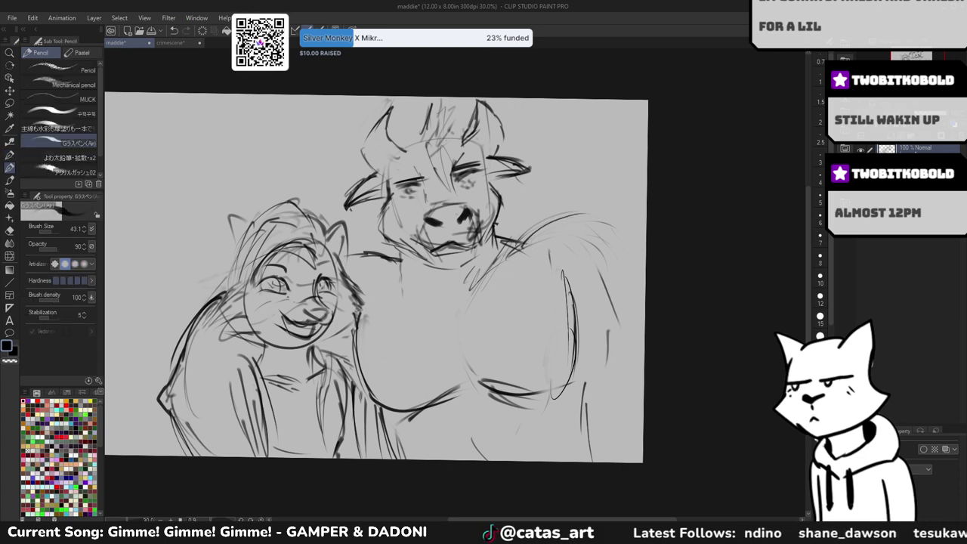
{"action": "left_click_drag", "start_coordinate": [618, 227], "coordinate": [648, 259]}
{"action": "key", "text": "ctrl+z"}
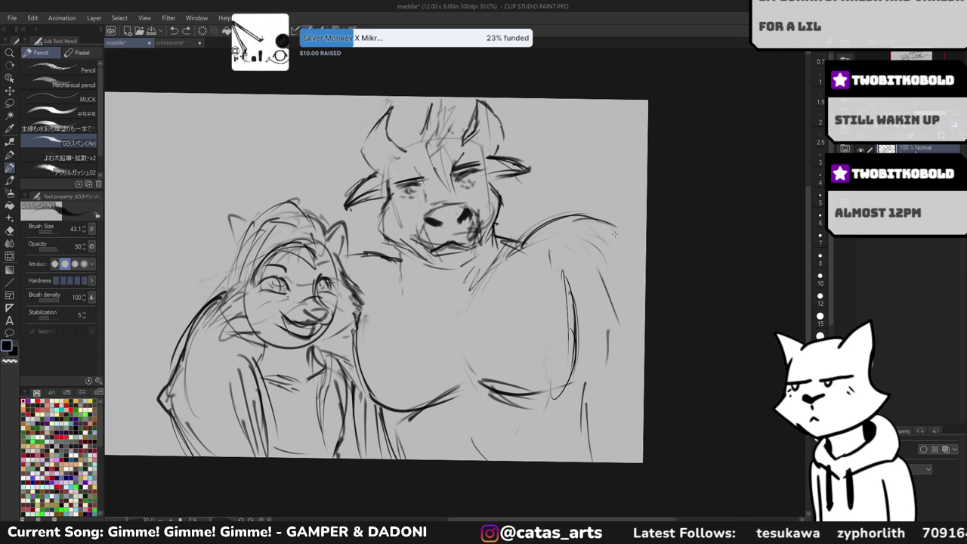
- Reinforce the outer side of the horned animal's chest and rough in its far upper arm with loose crossing strokes
{"action": "left_click_drag", "start_coordinate": [565, 258], "coordinate": [576, 361]}
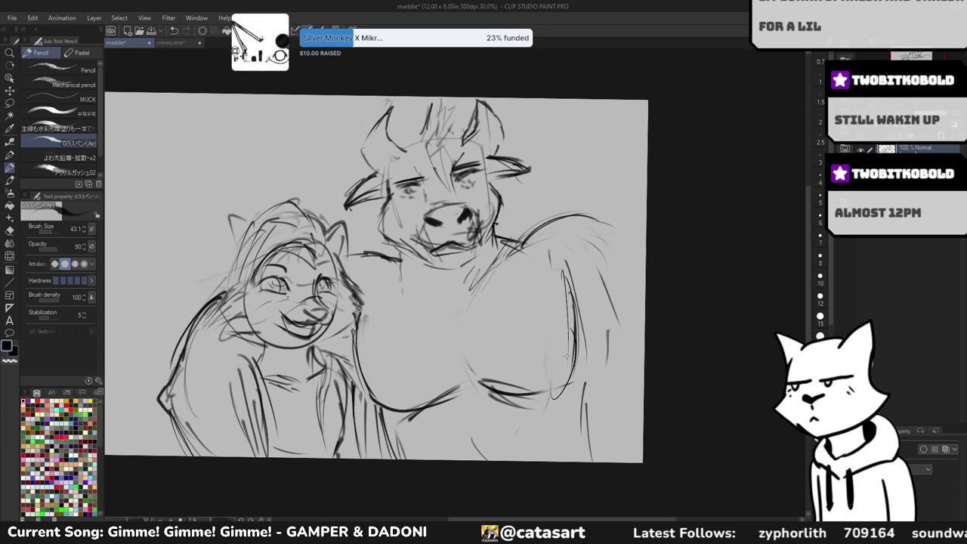
{"action": "left_click_drag", "start_coordinate": [571, 281], "coordinate": [583, 372]}
{"action": "left_click_drag", "start_coordinate": [577, 364], "coordinate": [571, 390]}
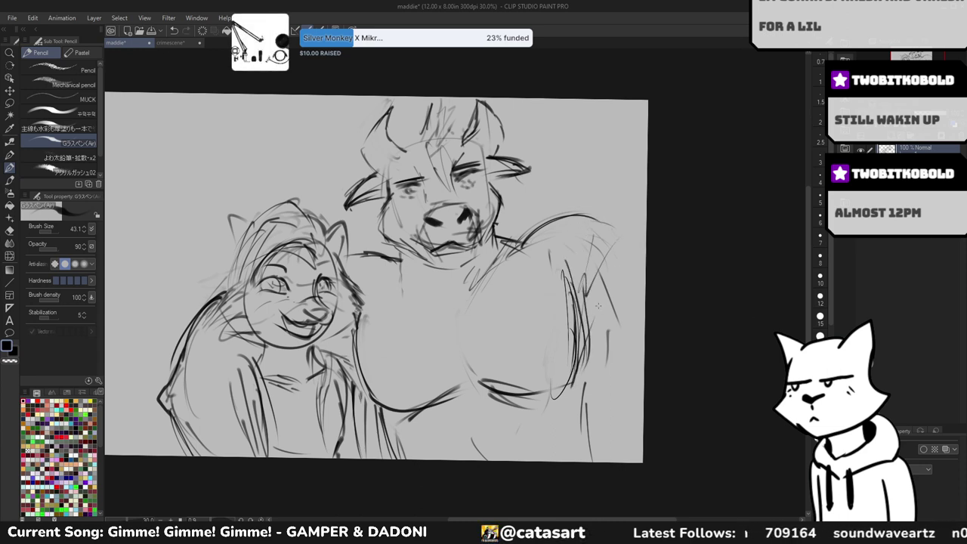
{"action": "left_click_drag", "start_coordinate": [603, 251], "coordinate": [624, 294]}
{"action": "left_click_drag", "start_coordinate": [631, 247], "coordinate": [639, 294]}
{"action": "left_click_drag", "start_coordinate": [606, 343], "coordinate": [638, 303]}
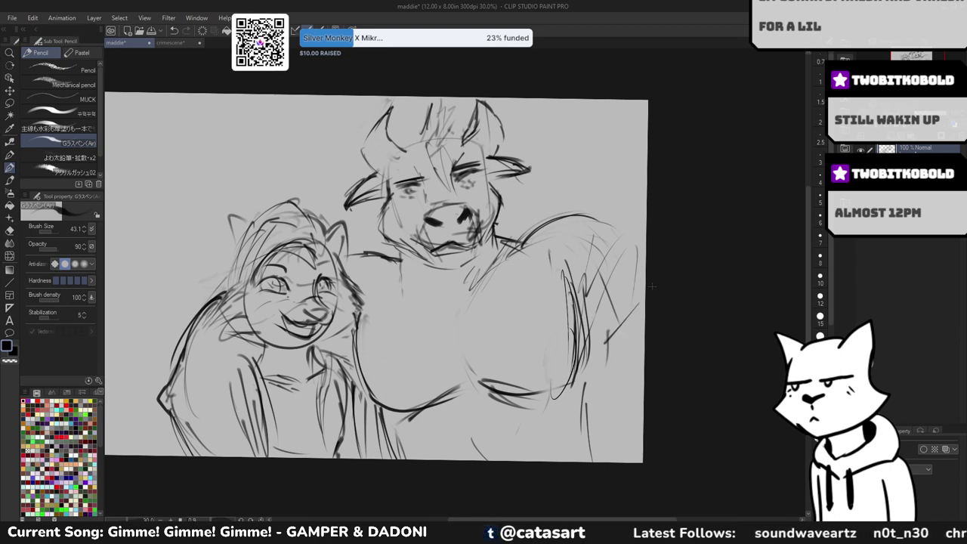
{"action": "left_click_drag", "start_coordinate": [589, 369], "coordinate": [630, 392]}
- Draw the dividing line down the middle of the horned animal's chest and extend its far arm with outer contour strokes
{"action": "scroll", "coordinate": [634, 394], "scroll_direction": "down", "scroll_amount": 3}
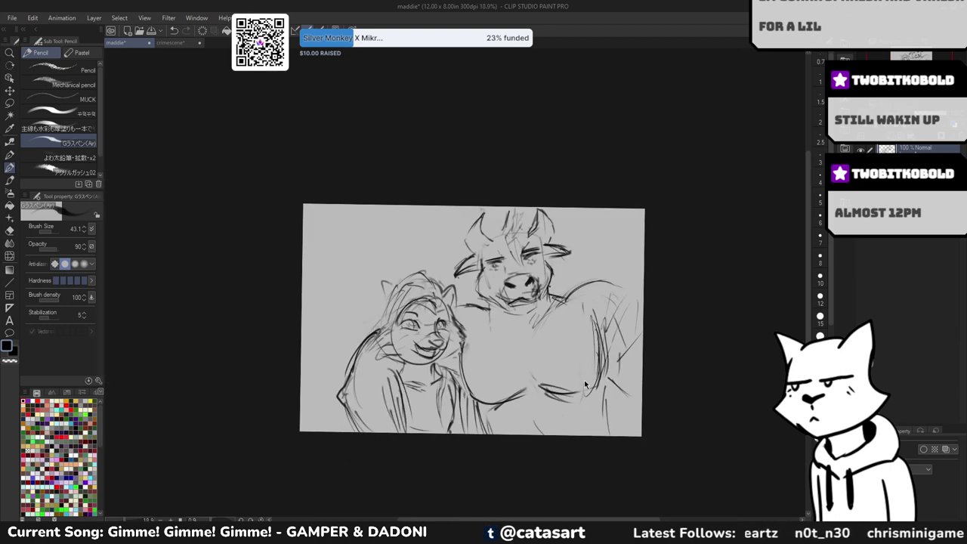
{"action": "scroll", "coordinate": [585, 385], "scroll_direction": "up", "scroll_amount": 2}
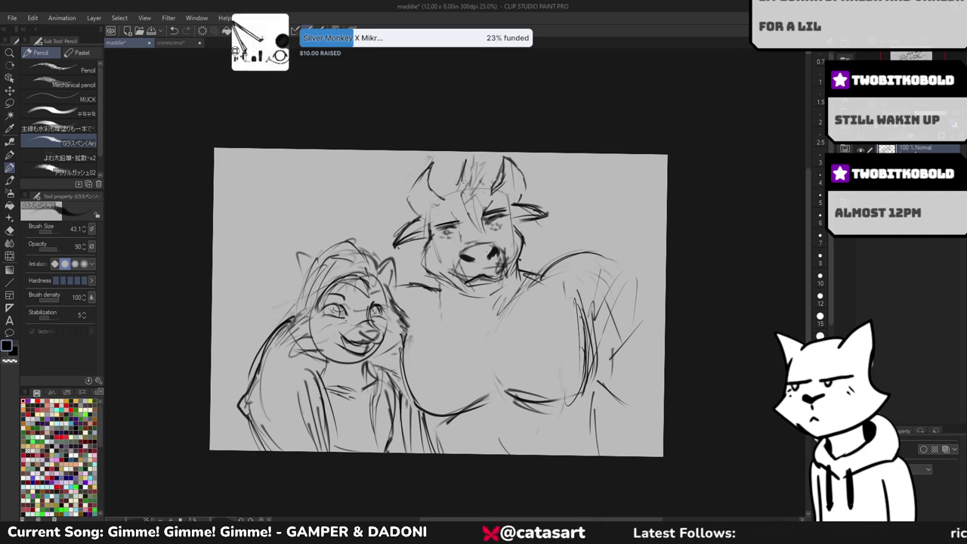
{"action": "scroll", "coordinate": [480, 230], "scroll_direction": "down", "scroll_amount": 2}
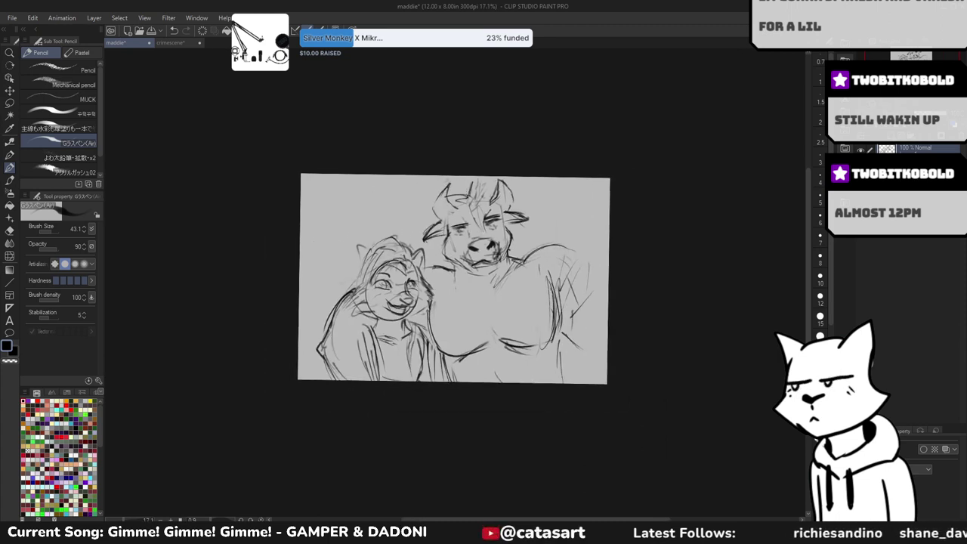
{"action": "left_click_drag", "start_coordinate": [486, 332], "coordinate": [495, 288]}
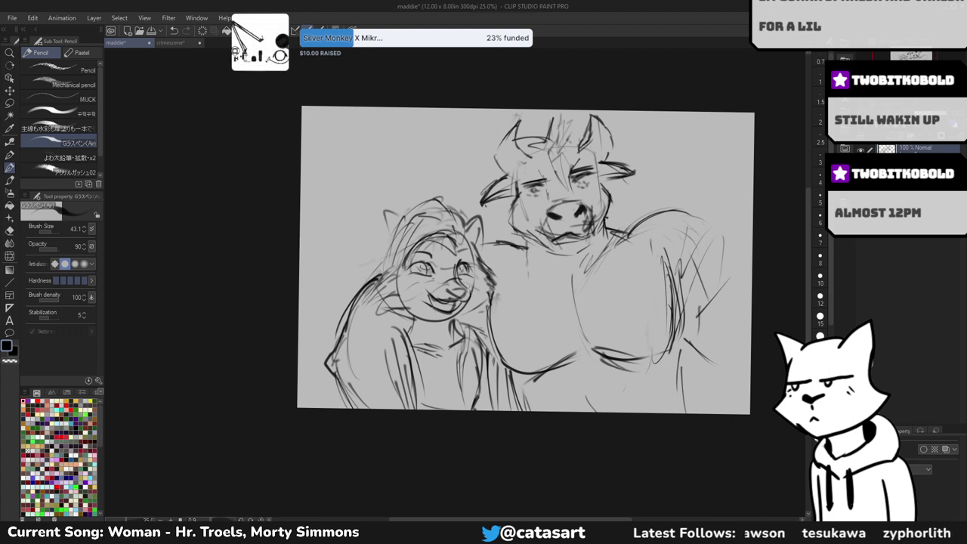
{"action": "left_click_drag", "start_coordinate": [589, 245], "coordinate": [540, 297]}
{"action": "key", "text": "ctrl+s"}
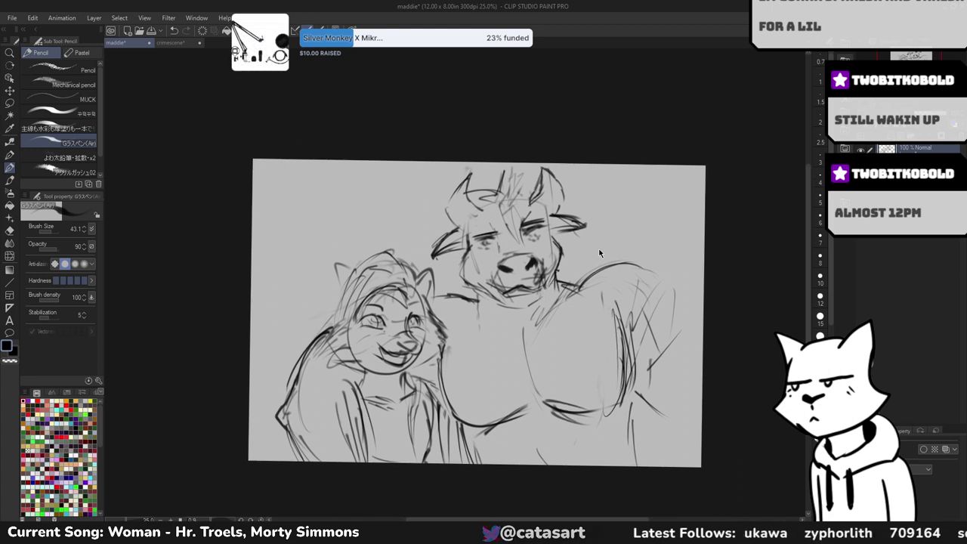
{"action": "mouse_move", "coordinate": [685, 287]}
{"action": "left_mouse_down"}
{"action": "mouse_move", "coordinate": [676, 330]}
{"action": "mouse_move", "coordinate": [648, 363]}
{"action": "left_mouse_up"}
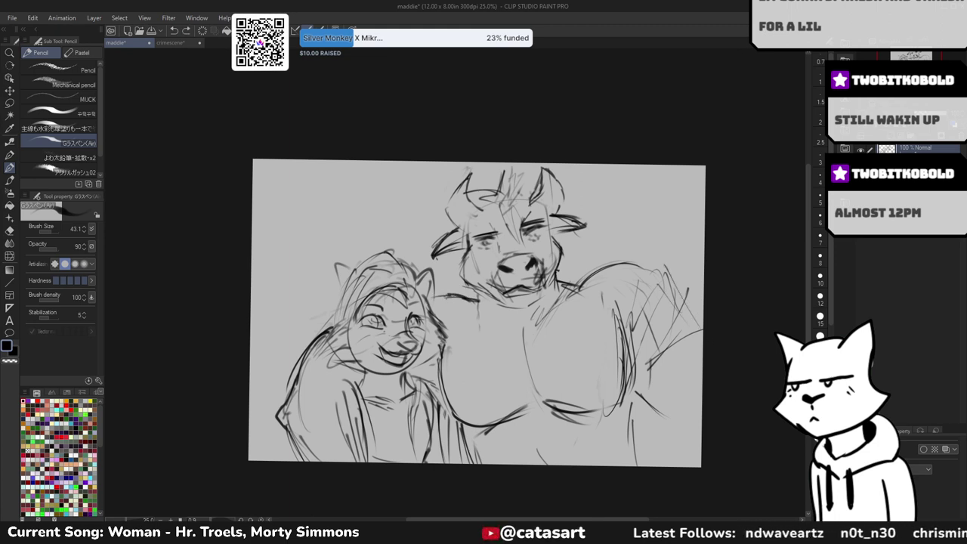
- Darken the cat character's ear and the horned animal's shoulder line behind it, and thicken the fur tufts along the cat's cheek
{"action": "left_click_drag", "start_coordinate": [430, 277], "coordinate": [434, 304]}
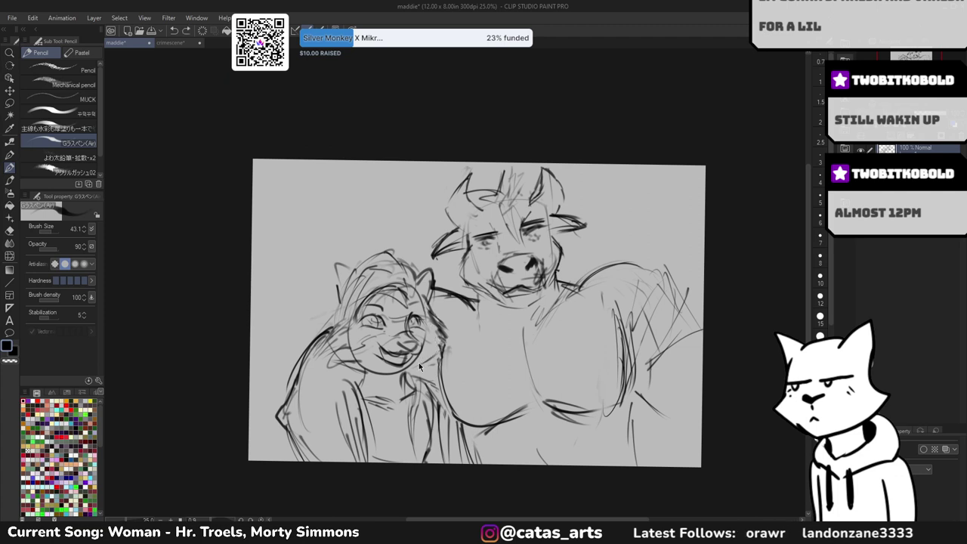
{"action": "mouse_move", "coordinate": [424, 351]}
{"action": "left_mouse_down"}
{"action": "mouse_move", "coordinate": [436, 343]}
{"action": "mouse_move", "coordinate": [445, 353]}
{"action": "mouse_move", "coordinate": [443, 344]}
{"action": "left_mouse_up"}
{"action": "key", "text": "ctrl+z"}
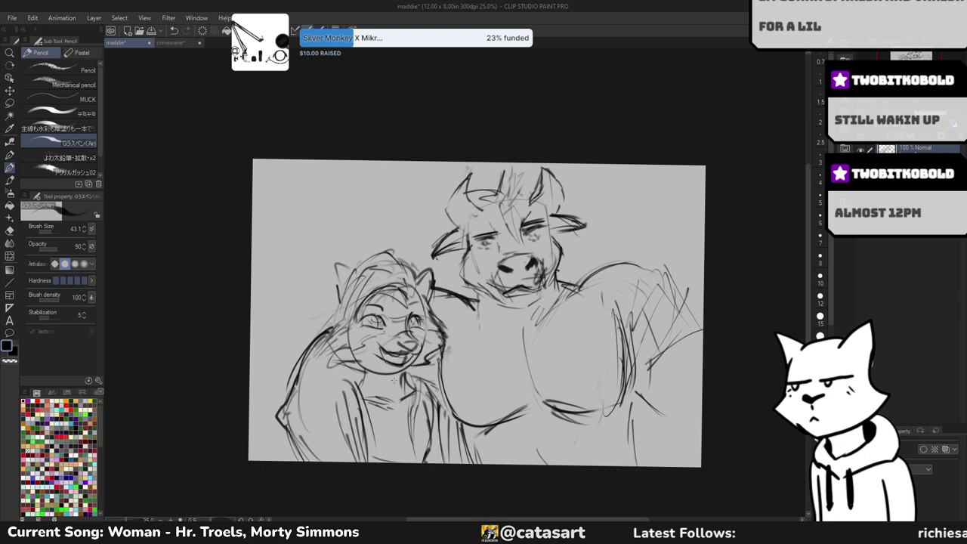
{"action": "key", "text": "minus"}
{"action": "key", "text": "minus"}
{"action": "key", "text": "minus"}
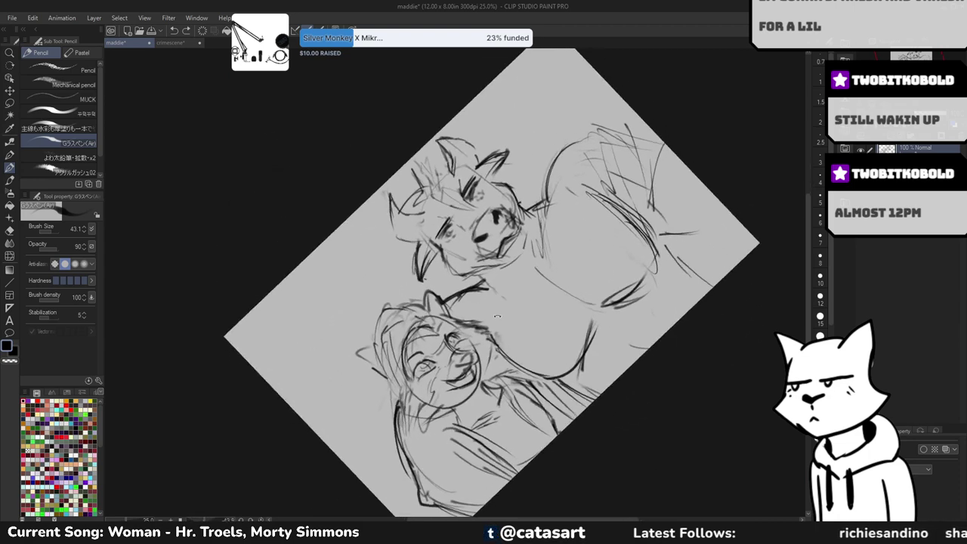
{"action": "left_click", "coordinate": [446, 323]}
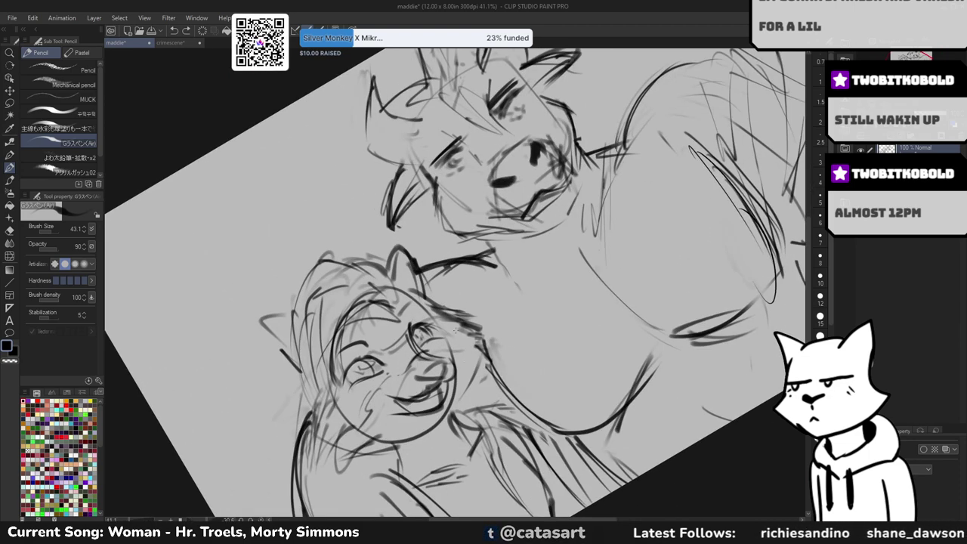
{"action": "mouse_move", "coordinate": [458, 330]}
{"action": "left_mouse_down"}
{"action": "mouse_move", "coordinate": [477, 339]}
{"action": "mouse_move", "coordinate": [484, 370]}
{"action": "left_mouse_up"}
{"action": "key", "text": "minus"}
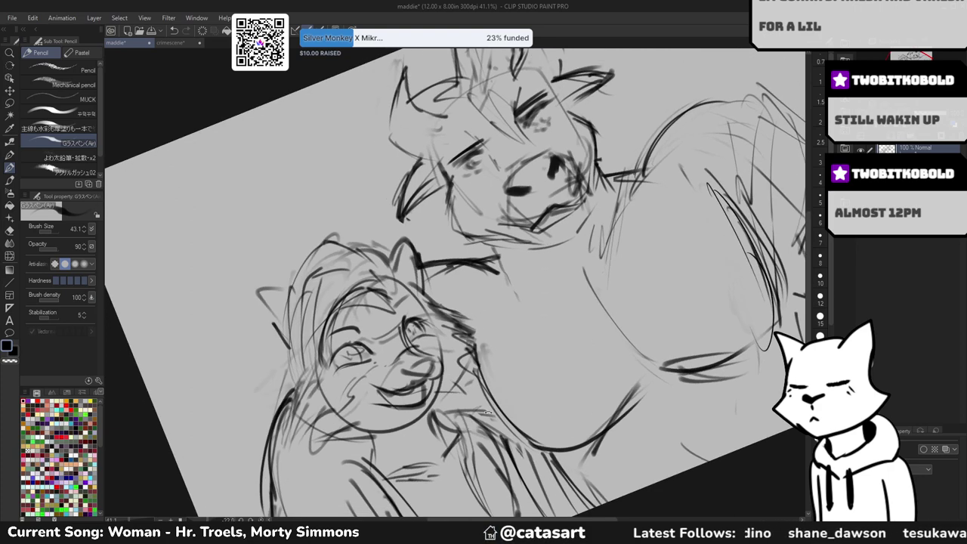